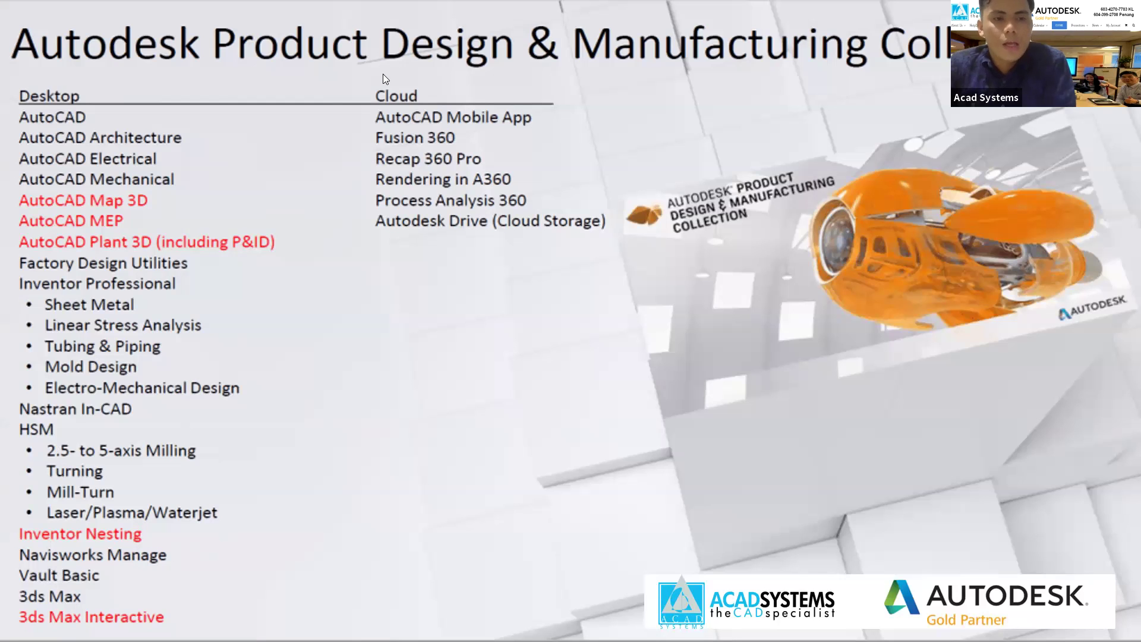
# Step: Advance the slideshow to the 'What's Changing This Year?' slide showing two laptop graphics
pyautogui.press('Right')
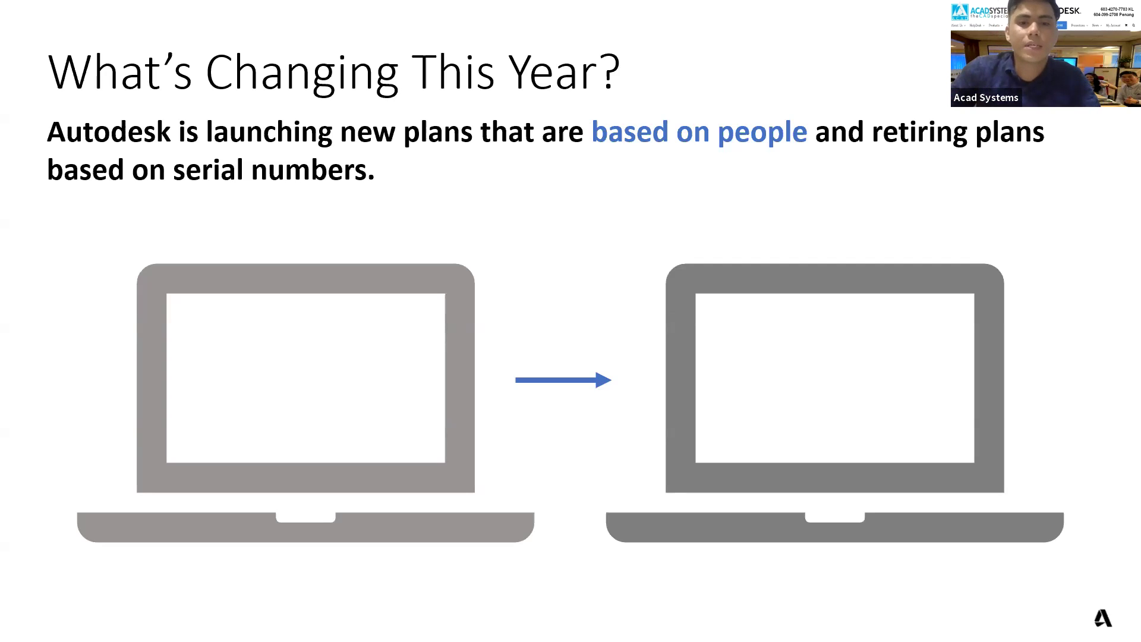
# Step: Play the serial-number to named-users laptop animation, then go to the User Management slide
pyautogui.press('Right')
pyautogui.press('Right')
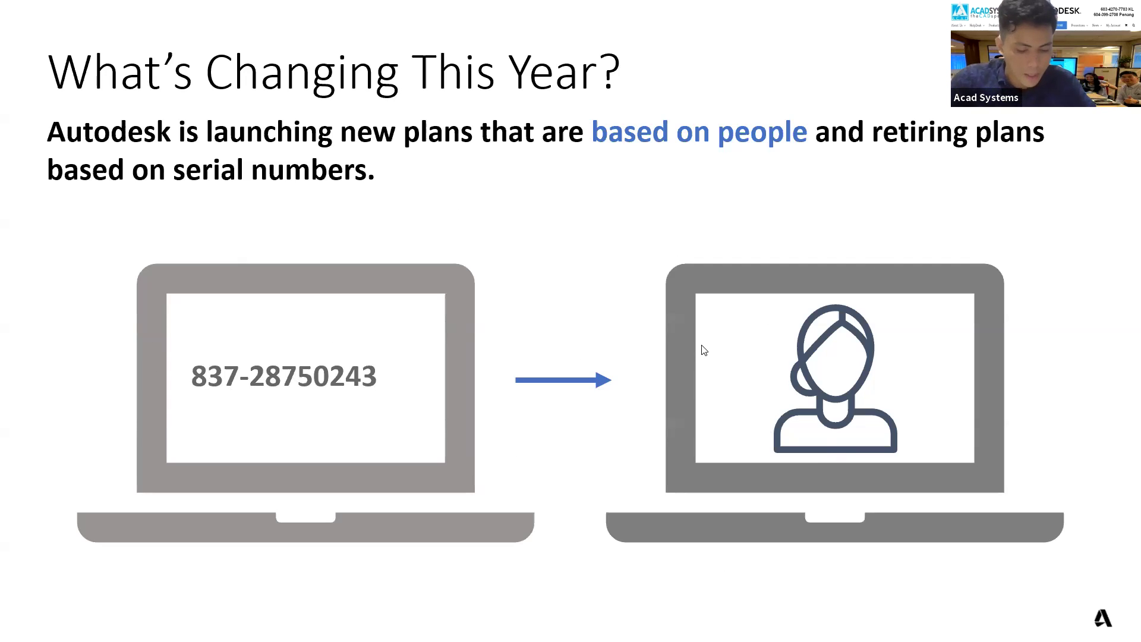
pyautogui.click(588, 341)
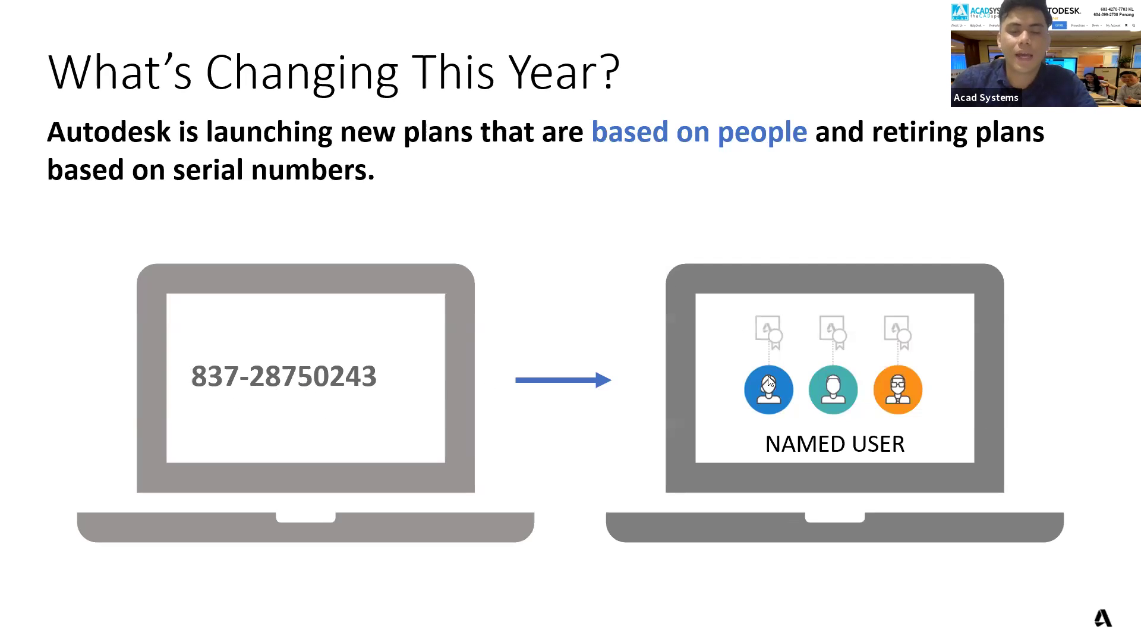
pyautogui.click(602, 385)
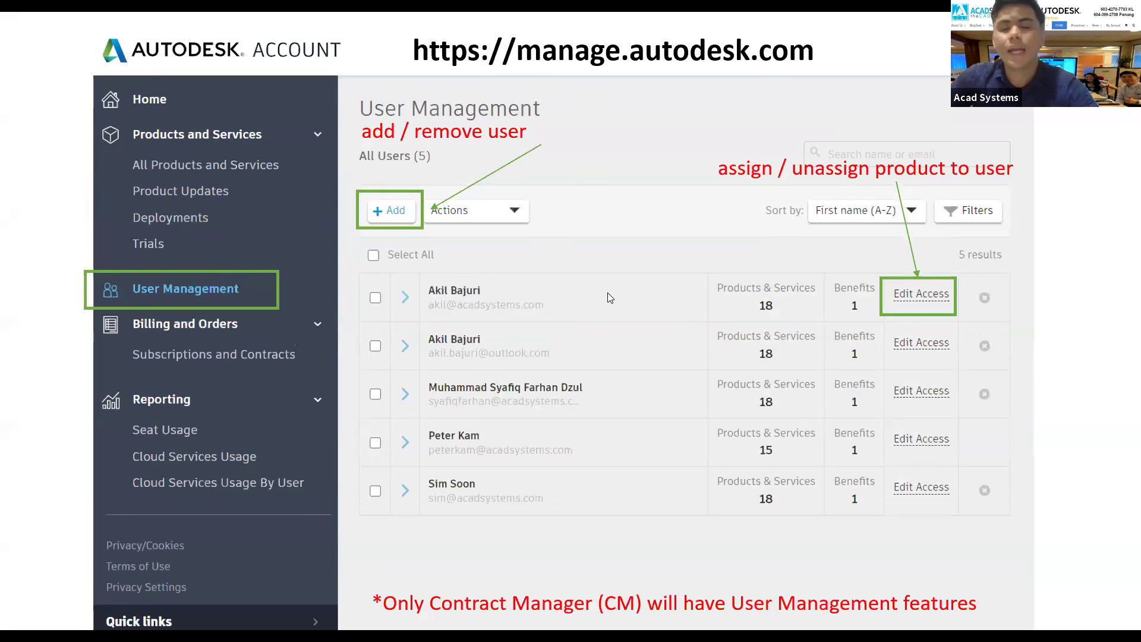
# Step: Switch from the PowerPoint slideshow to the acadsystems.com homepage in Chrome
pyautogui.hotkey('alt', 'Tab')
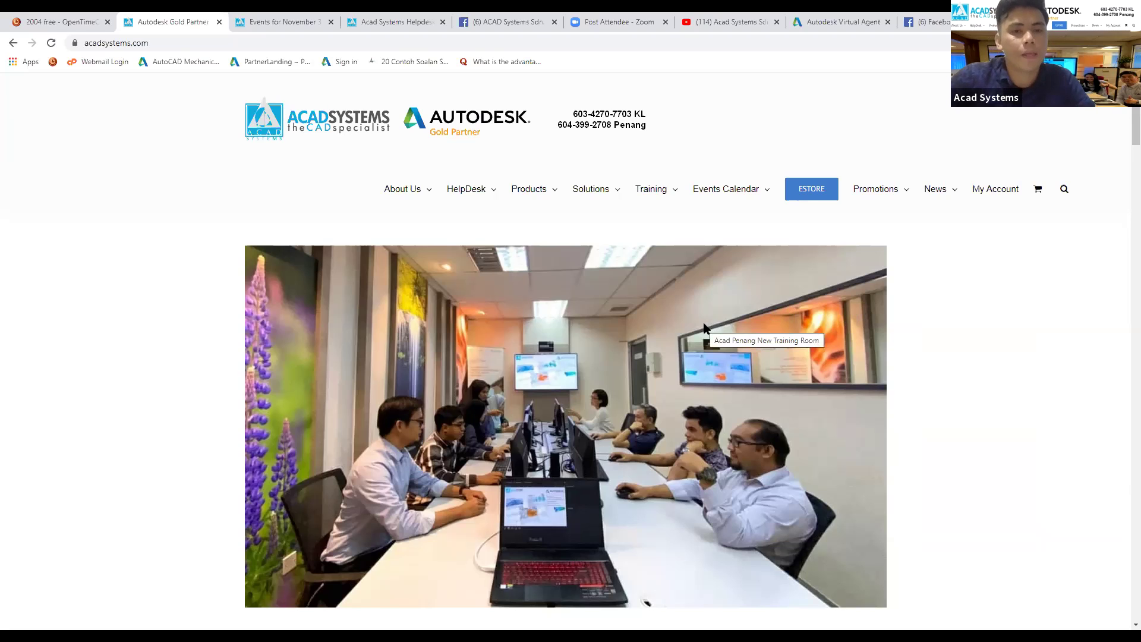
# Step: Open the Autodesk Sale October 2020 post in a background tab
pyautogui.scroll(-2, 624, 249)
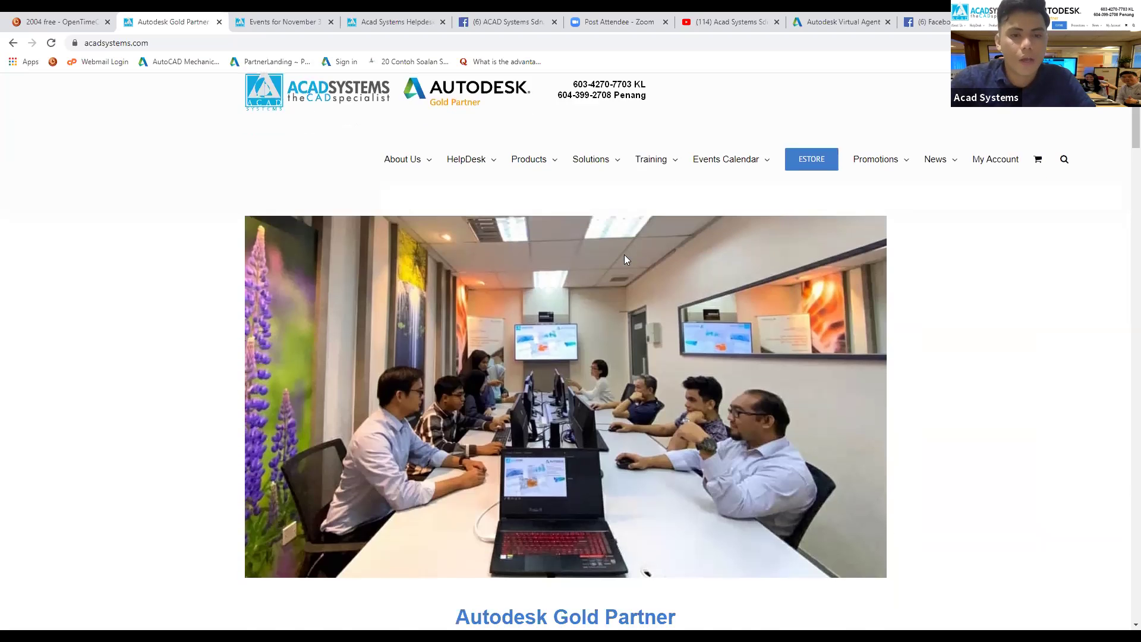
pyautogui.scroll(-2, 623, 279)
pyautogui.scroll(-2, 621, 296)
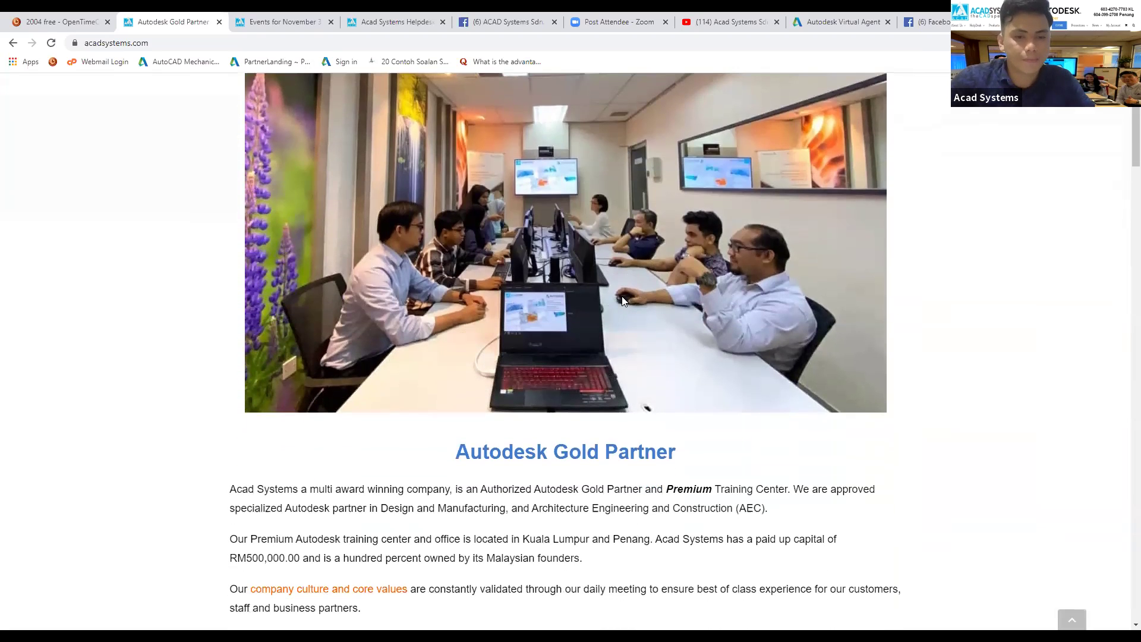
pyautogui.scroll(-3, 621, 296)
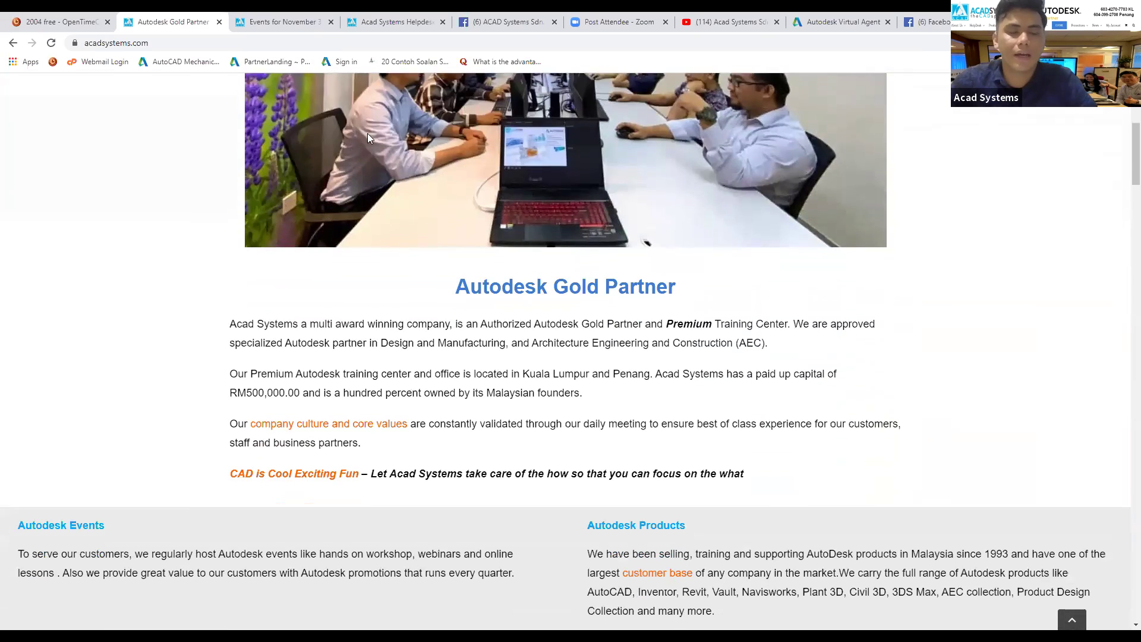
pyautogui.scroll(-2, 251, 128)
pyautogui.scroll(-3, 351, 188)
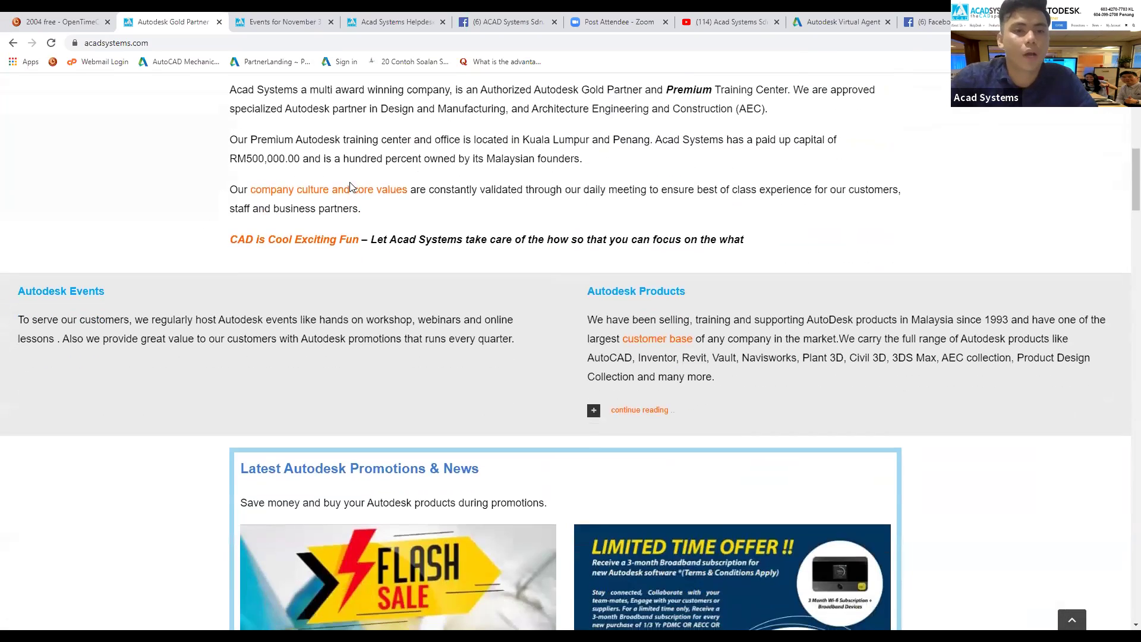
pyautogui.scroll(-2, 350, 188)
pyautogui.scroll(-1, 453, 181)
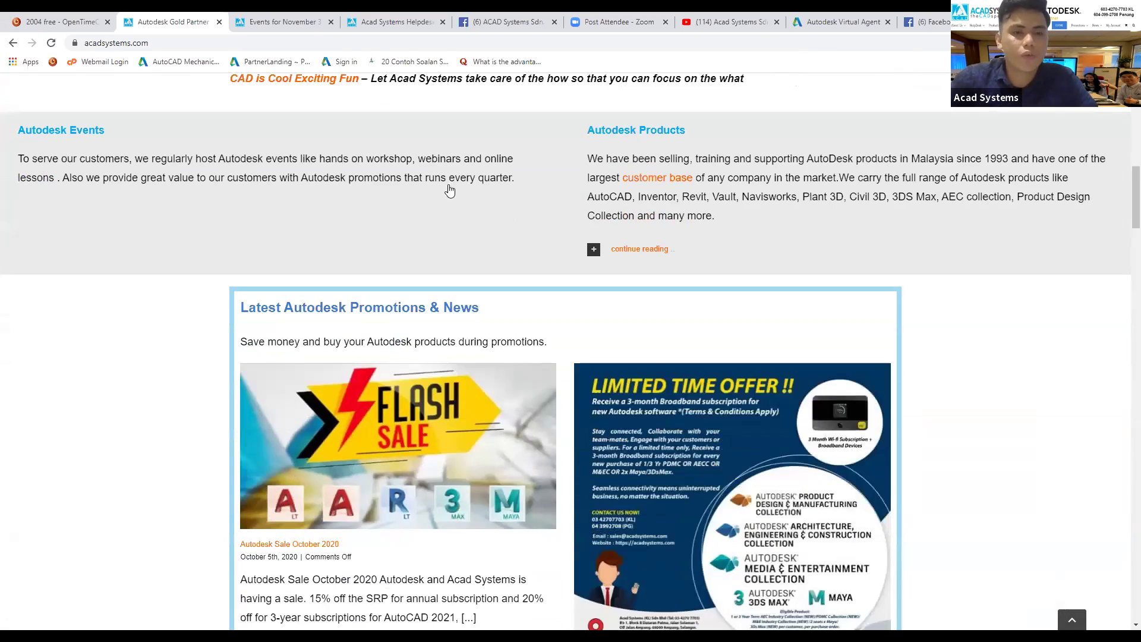
pyautogui.scroll(-1, 440, 184)
pyautogui.scroll(-3, 354, 172)
pyautogui.middleClick(356, 176)
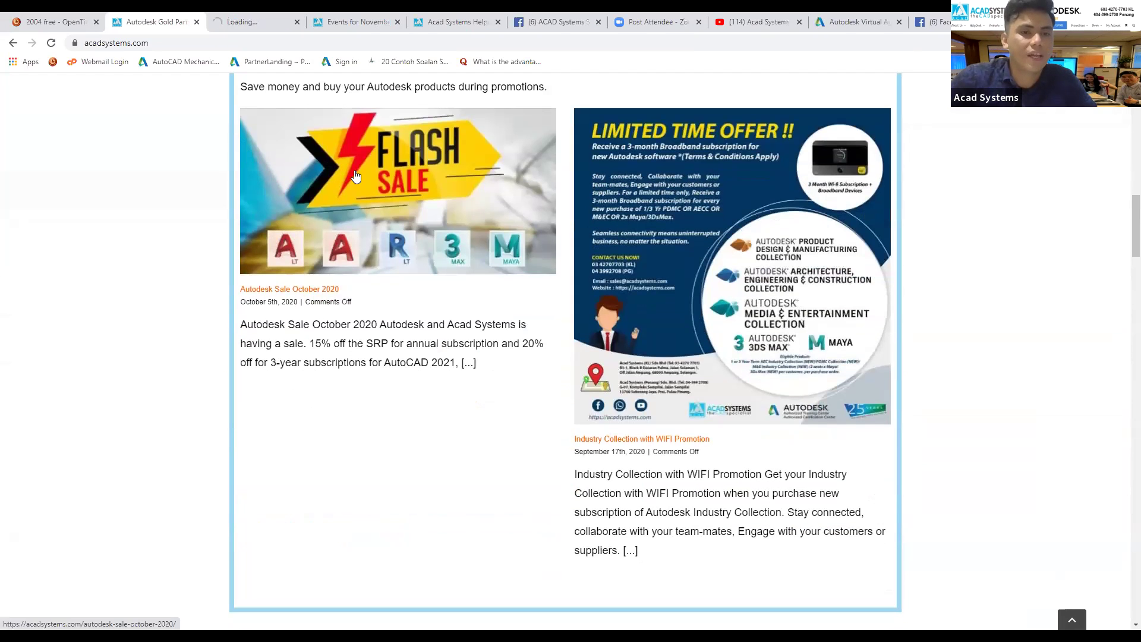
# Step: Find the online lessons and open the 'Features of AutoCAD Mechanical 2021' event page
pyautogui.scroll(-1, 452, 309)
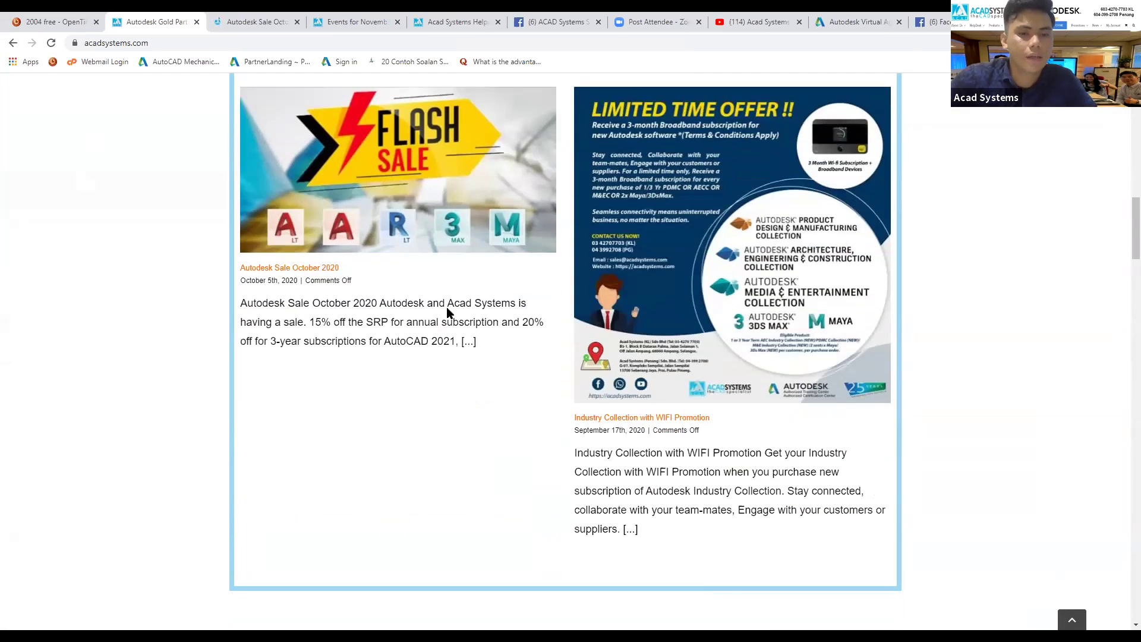
pyautogui.scroll(-9, 543, 237)
pyautogui.scroll(5, 716, 225)
pyautogui.scroll(7, 716, 224)
pyautogui.scroll(3, 429, 236)
pyautogui.scroll(-17, 430, 236)
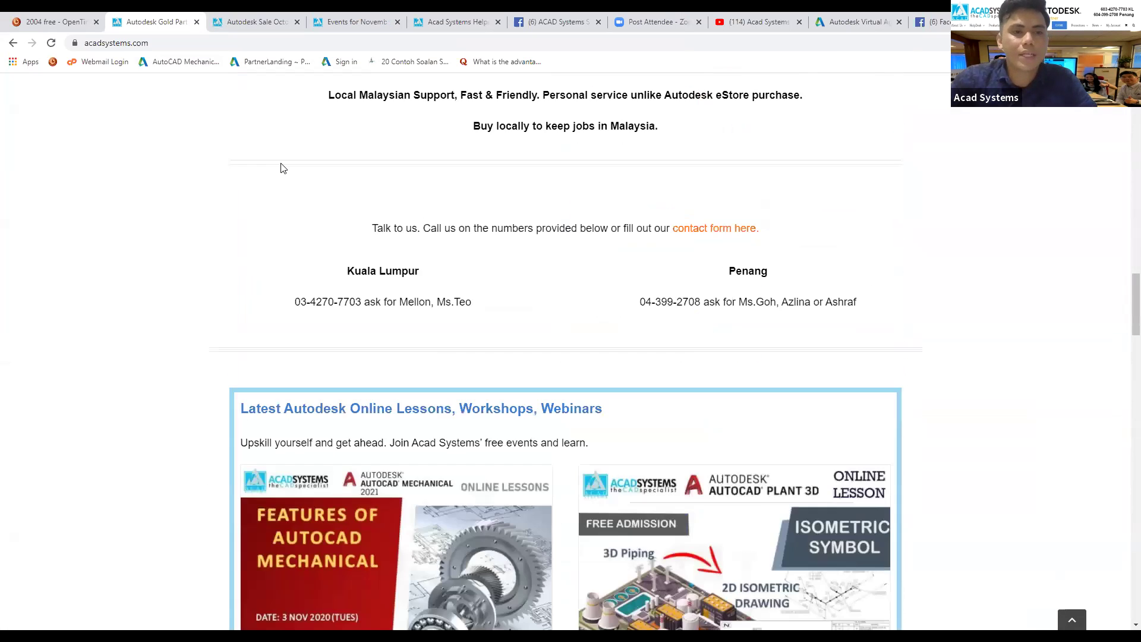
pyautogui.scroll(-4, 362, 186)
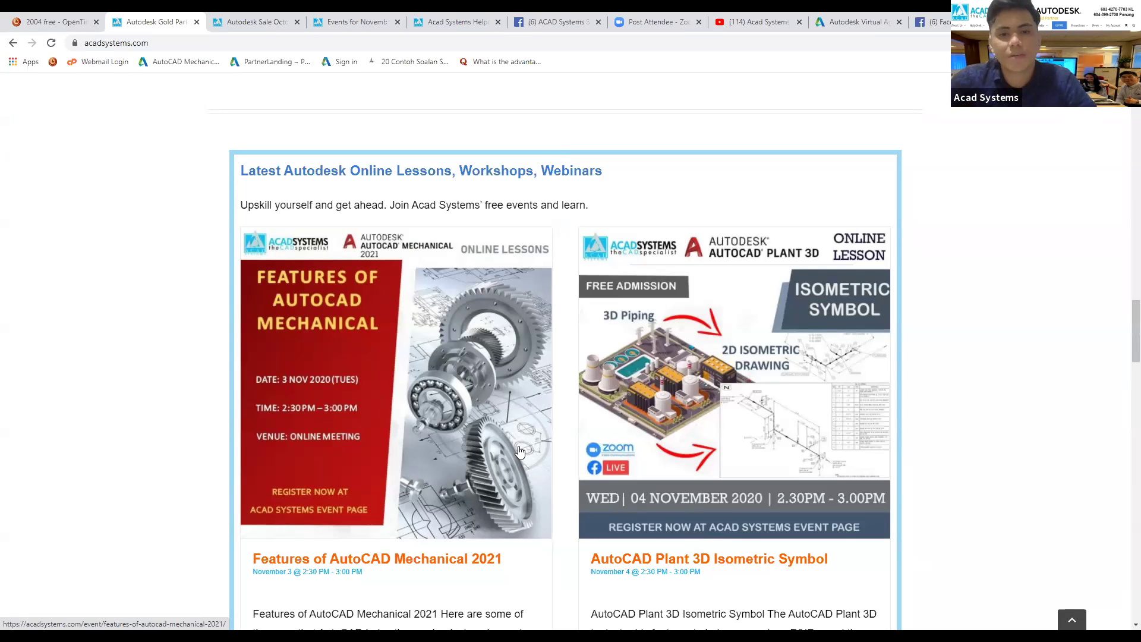
pyautogui.scroll(-4, 718, 341)
pyautogui.scroll(-4, 484, 387)
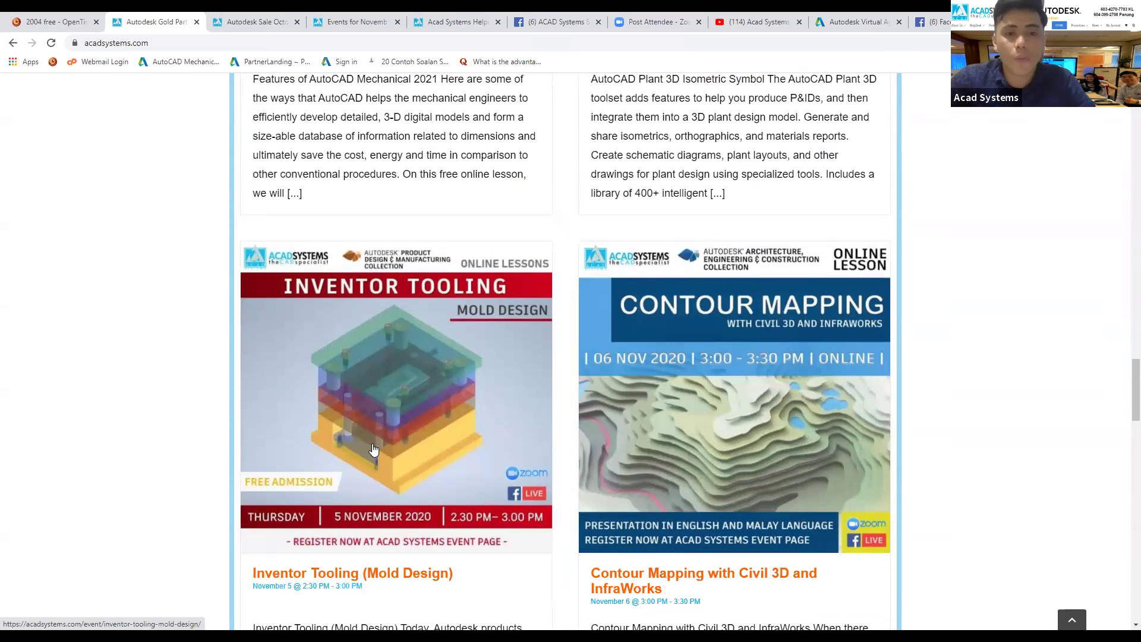
pyautogui.scroll(-1, 485, 428)
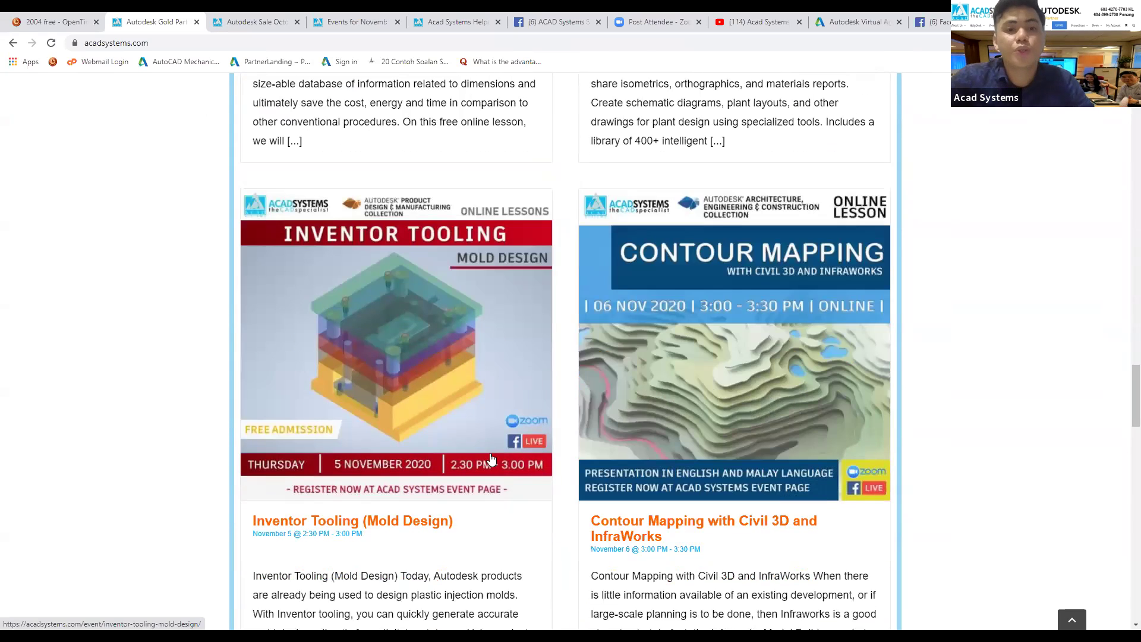
pyautogui.scroll(6, 487, 422)
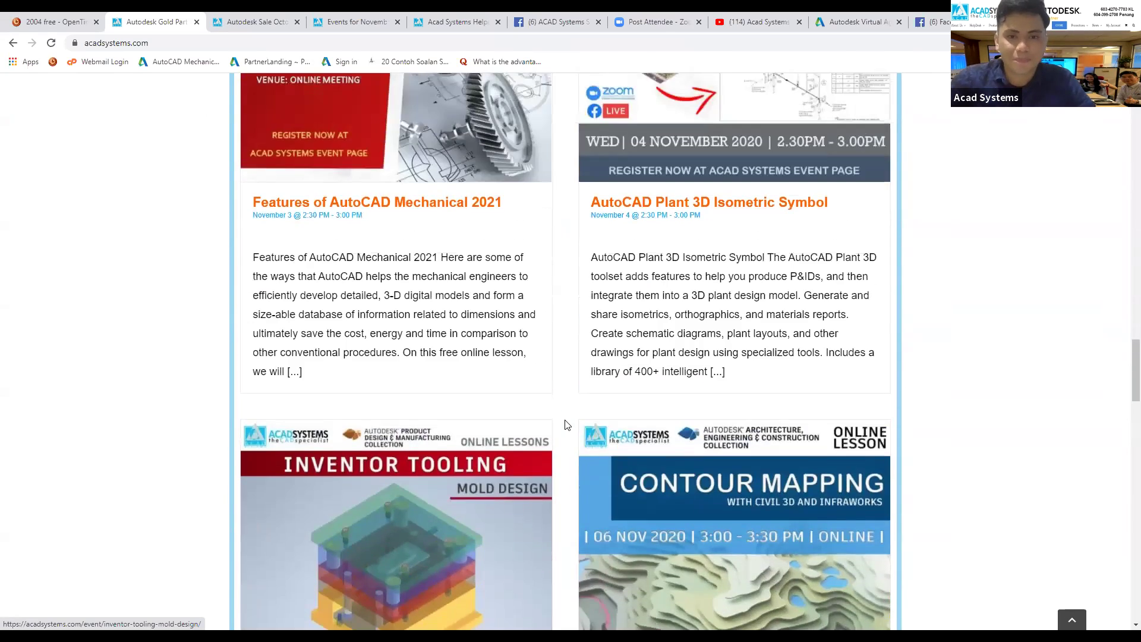
pyautogui.scroll(1, 502, 312)
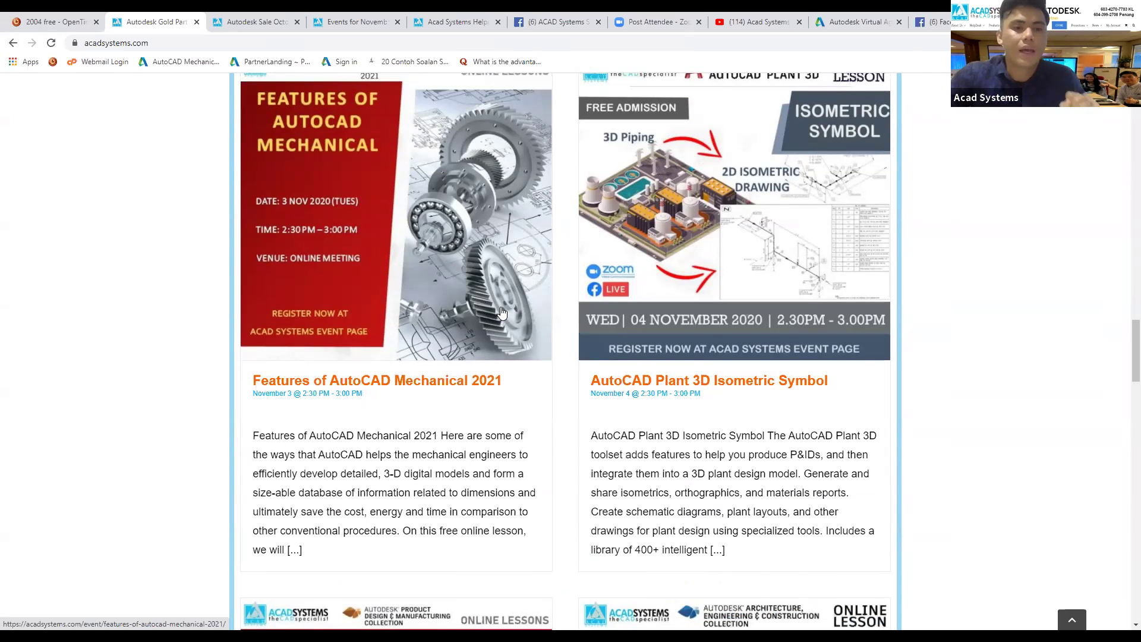
pyautogui.scroll(-1, 444, 450)
pyautogui.scroll(1, 441, 418)
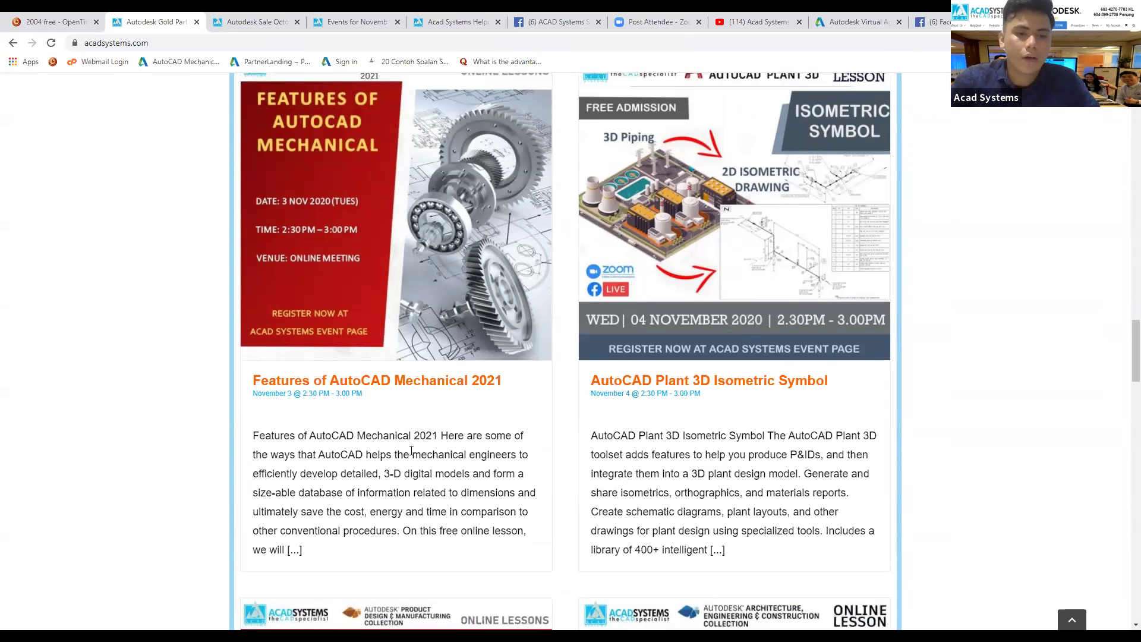
pyautogui.click(366, 273)
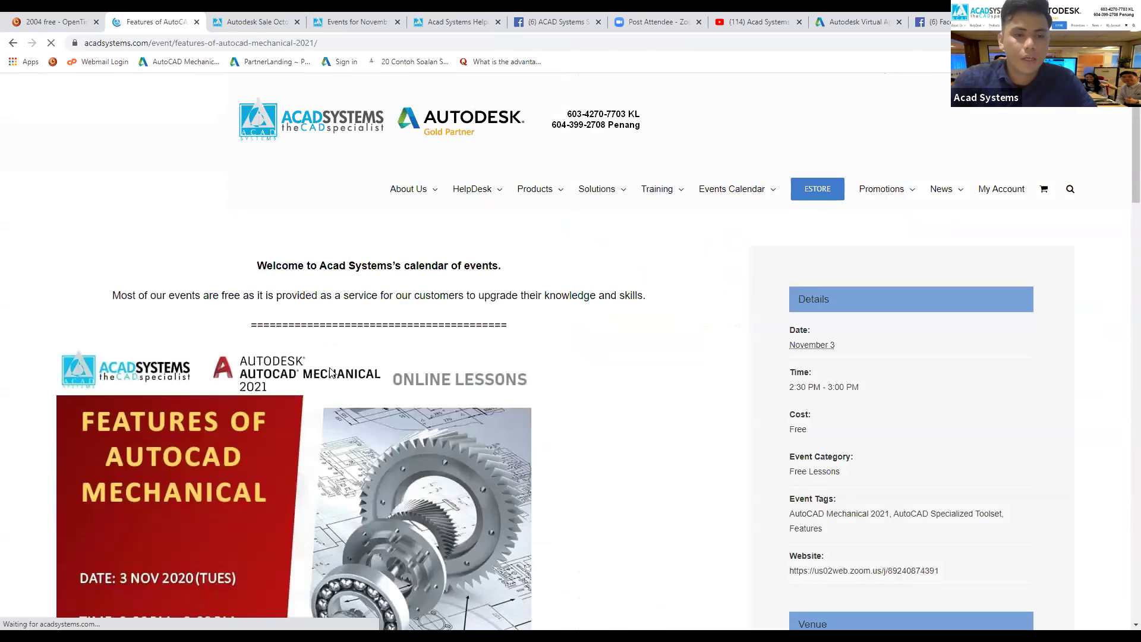
# Step: Open the Autodesk workshop request page from the event's 'request here' link in a new tab
pyautogui.scroll(-3, 331, 369)
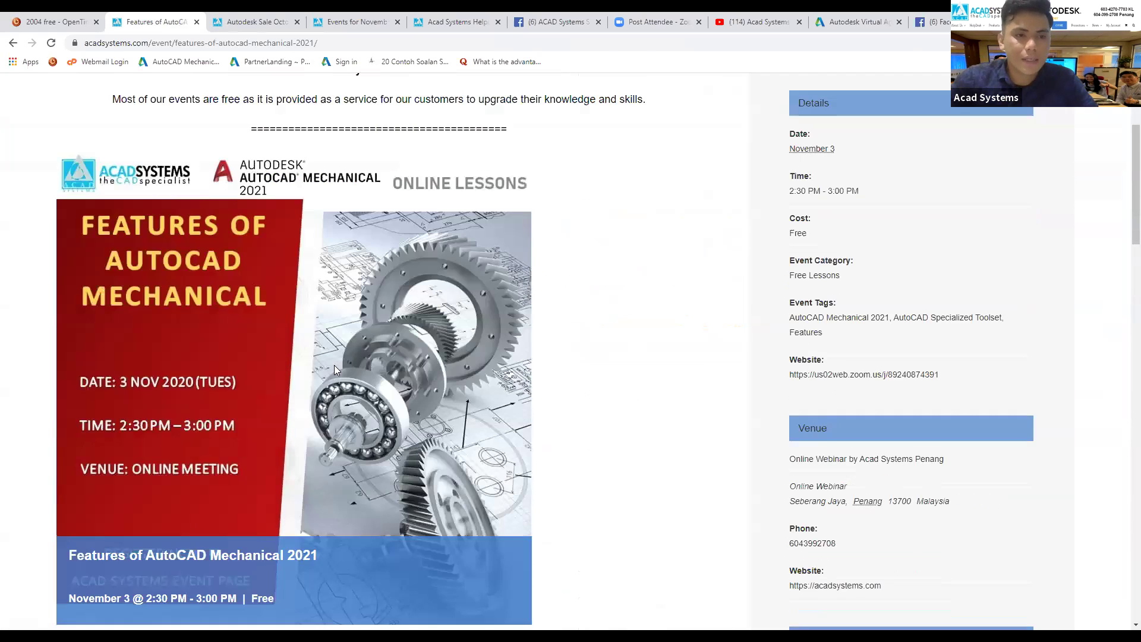
pyautogui.scroll(-10, 334, 368)
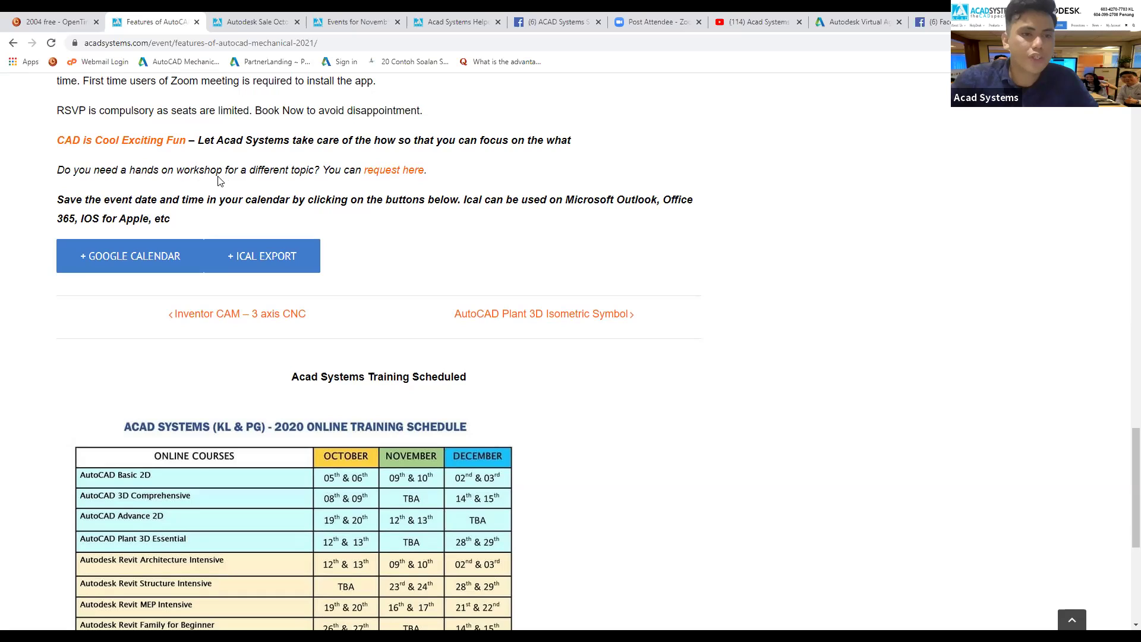
pyautogui.click(396, 171)
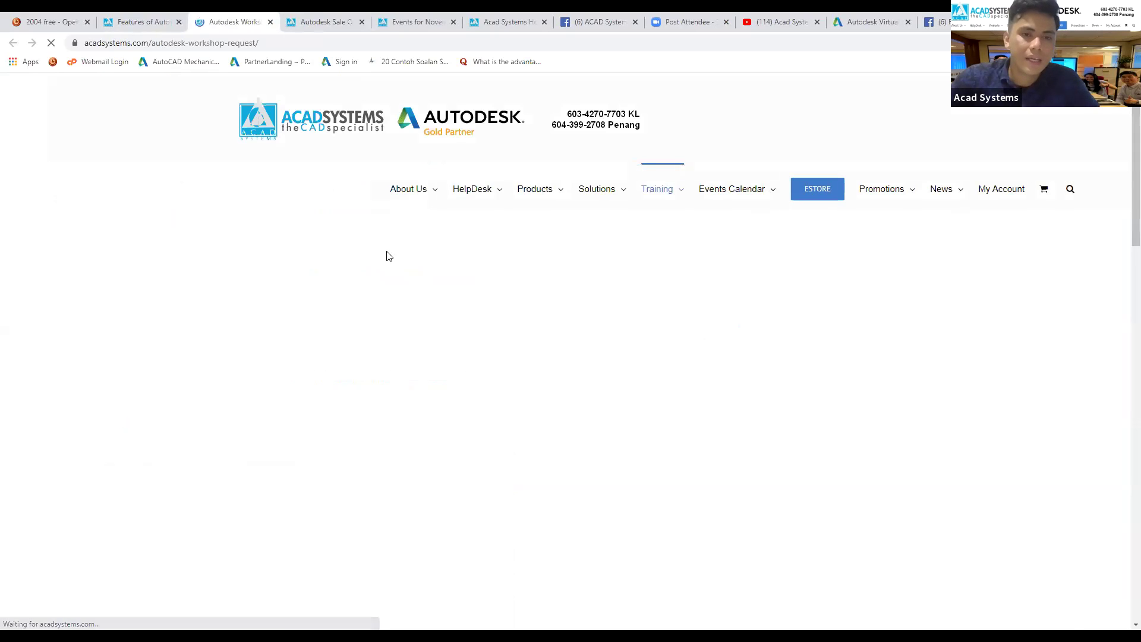
# Step: Browse the Autodesk Workshop Request form, then return to the Features of AutoCAD Mechanical deck
pyautogui.scroll(-5, 389, 271)
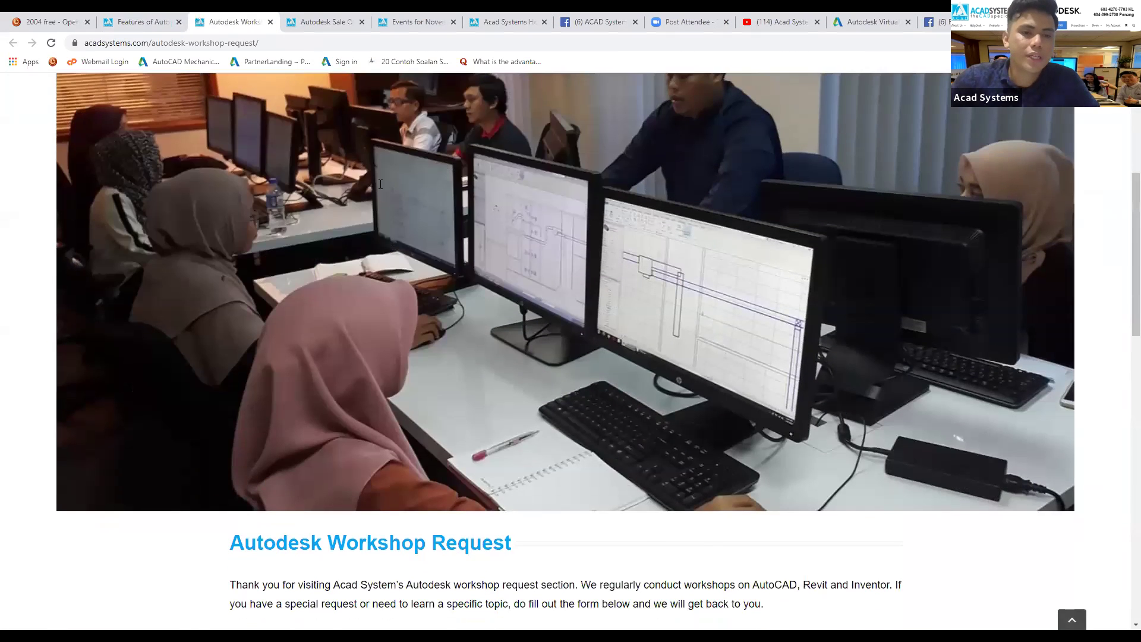
pyautogui.scroll(-7, 327, 374)
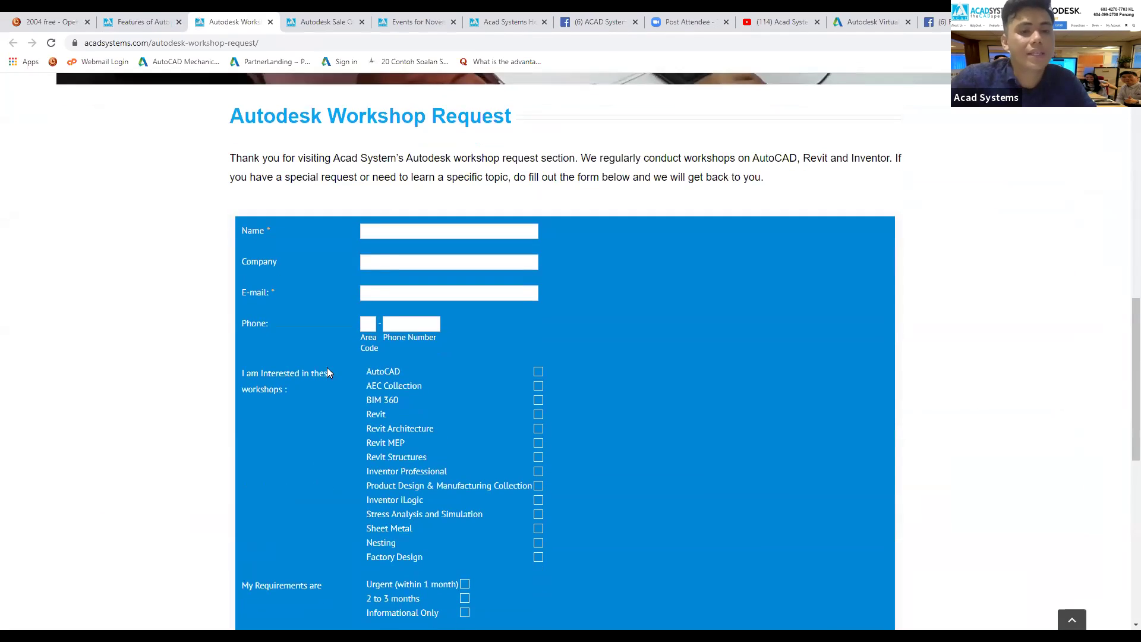
pyautogui.scroll(-5, 327, 373)
pyautogui.scroll(2, 735, 562)
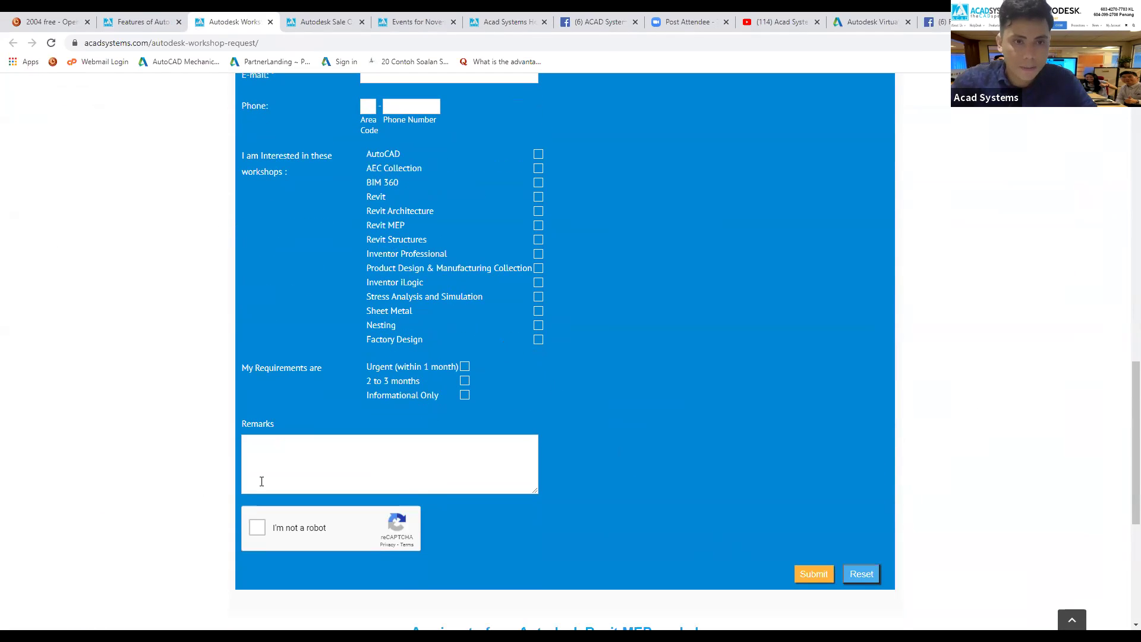
pyautogui.scroll(3, 131, 141)
pyautogui.scroll(-2, 548, 323)
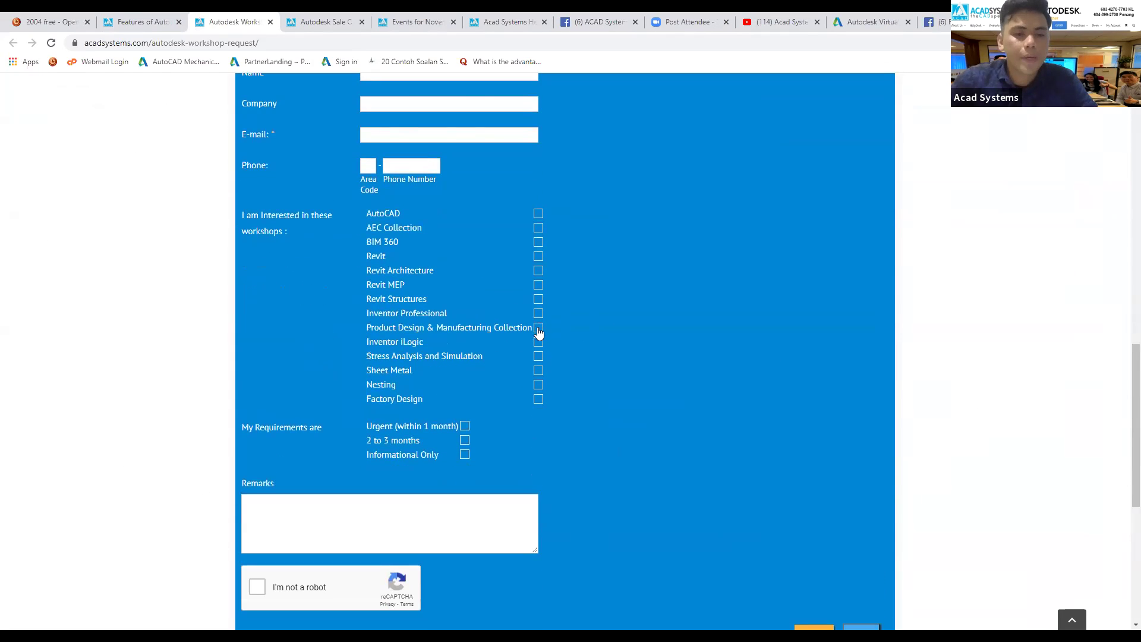
pyautogui.scroll(-2, 532, 346)
pyautogui.scroll(4, 532, 346)
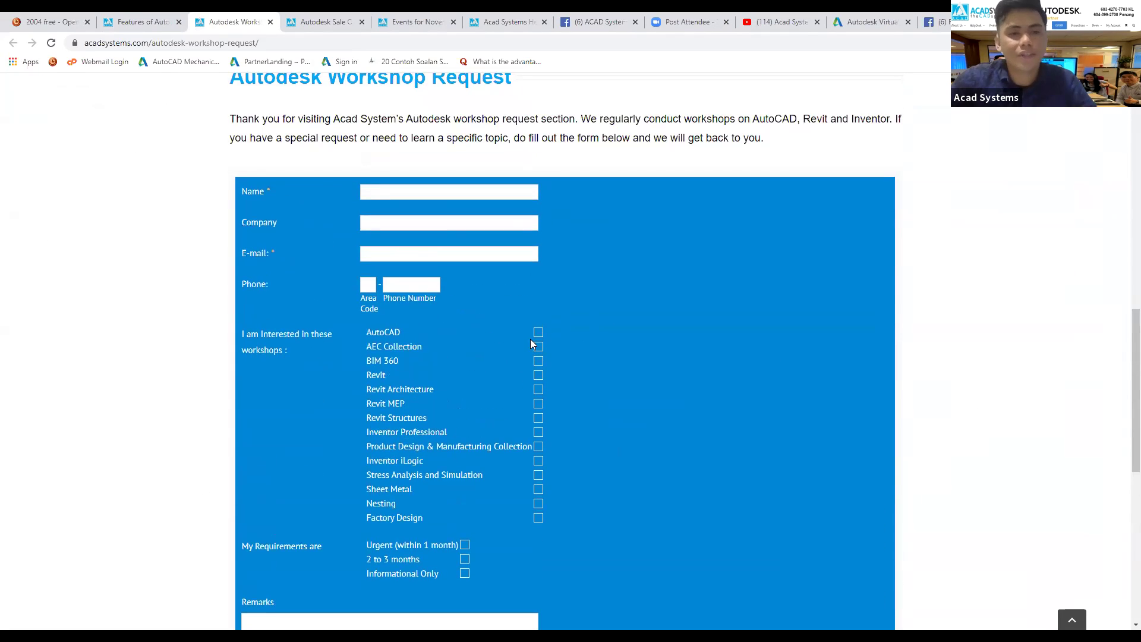
pyautogui.scroll(3, 553, 369)
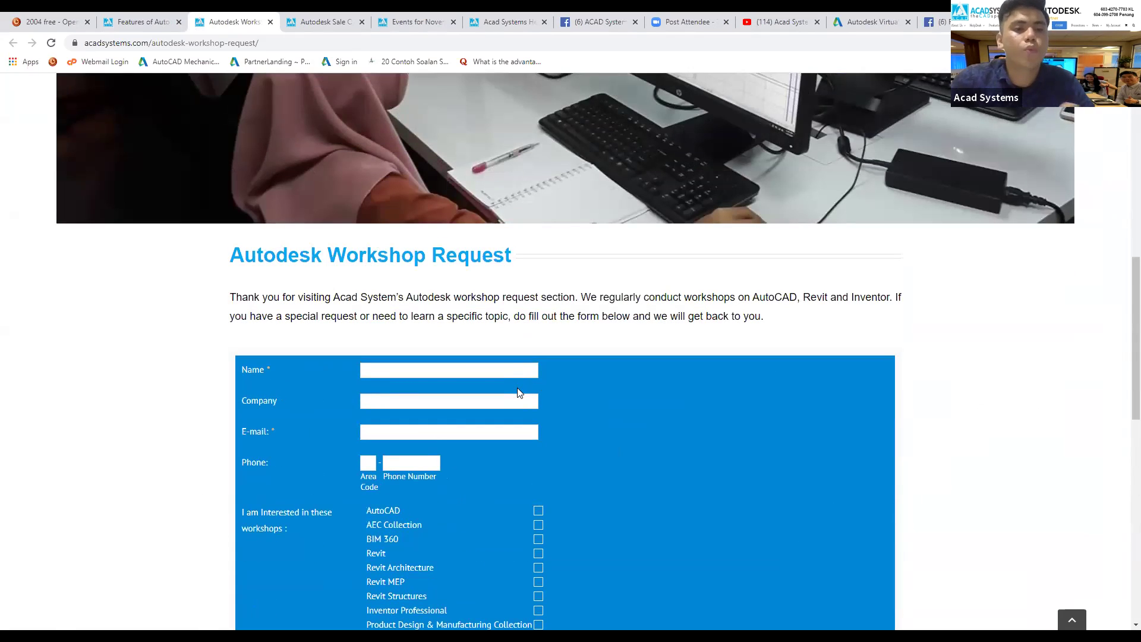
pyautogui.scroll(2, 511, 393)
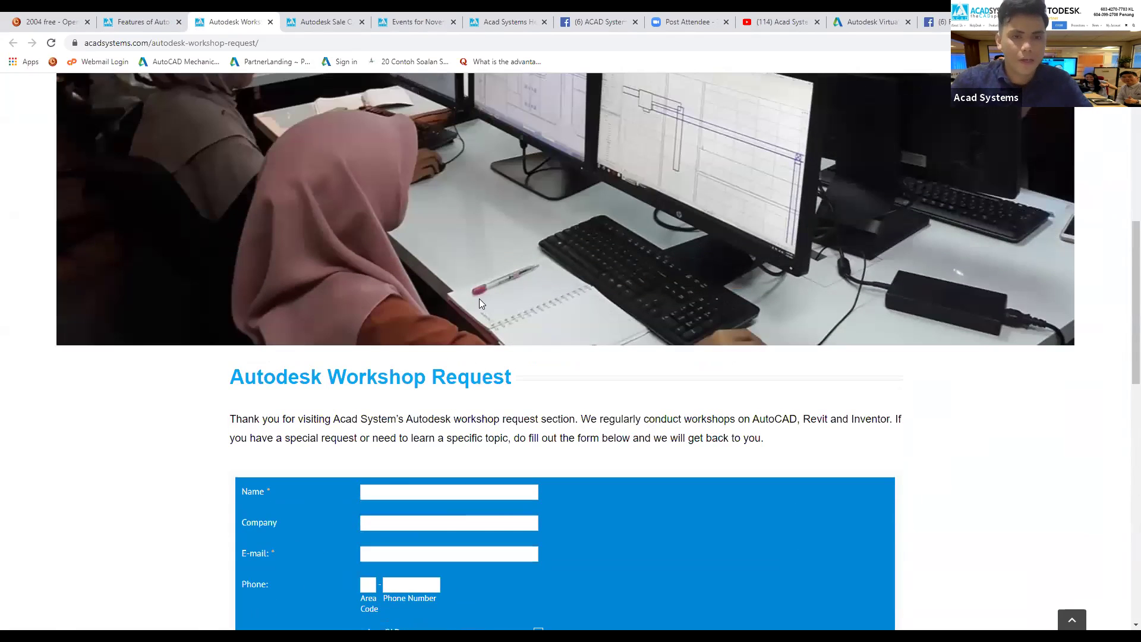
pyautogui.scroll(2, 479, 299)
pyautogui.scroll(2, 474, 273)
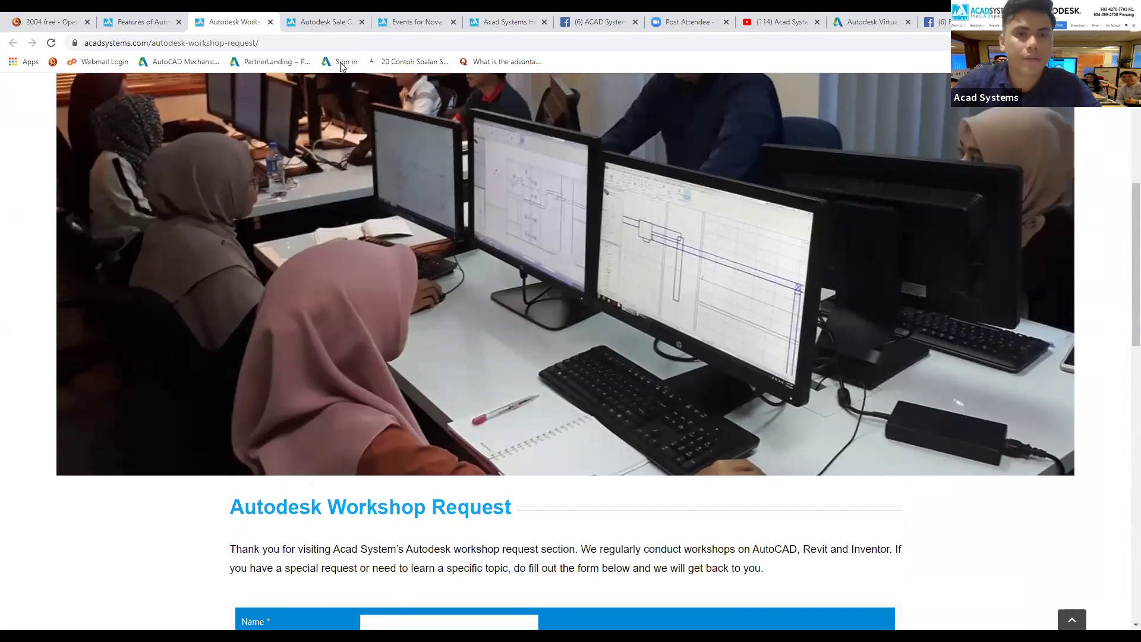
pyautogui.scroll(1, 397, 35)
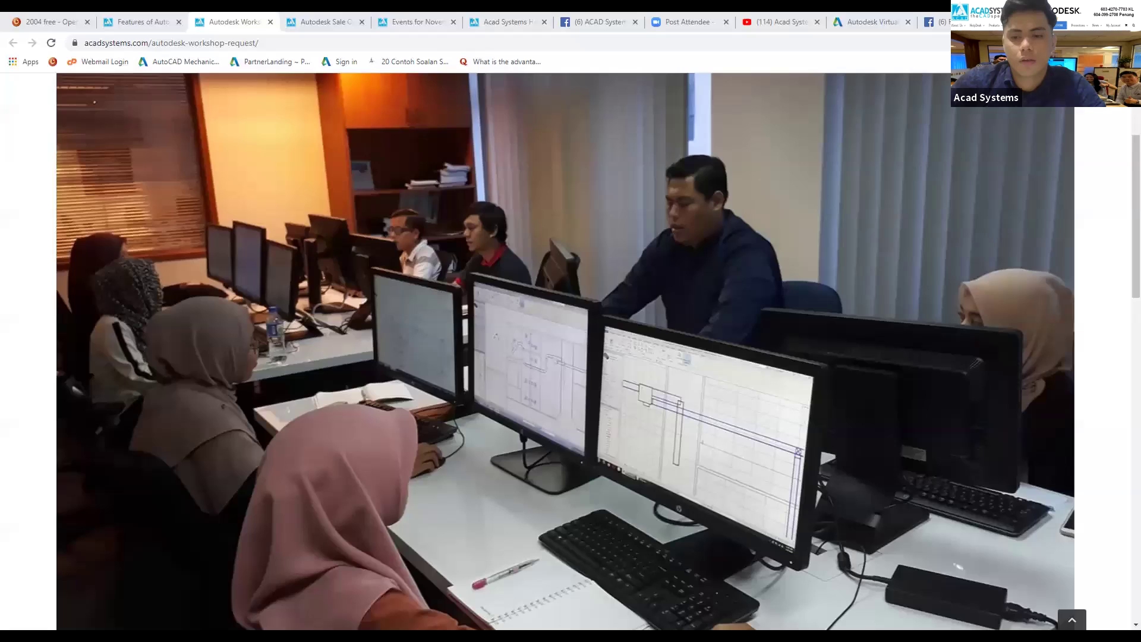
pyautogui.hotkey('alt', 'Tab')
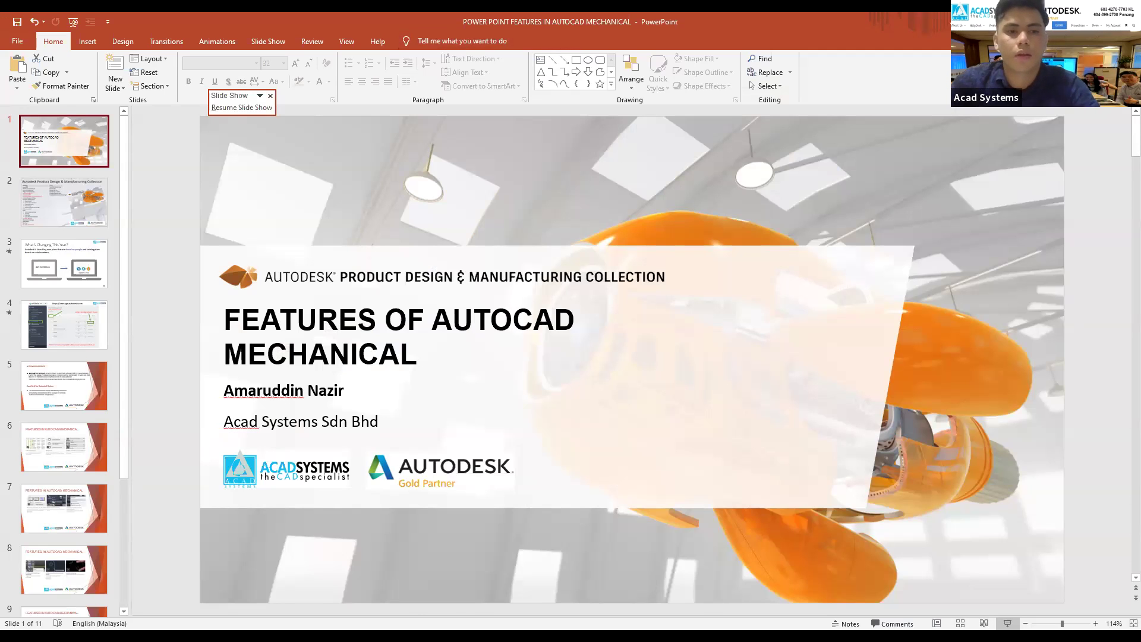
# Step: Show slide 2 and scroll the thumbnail pane down toward slide 5
pyautogui.click(64, 202)
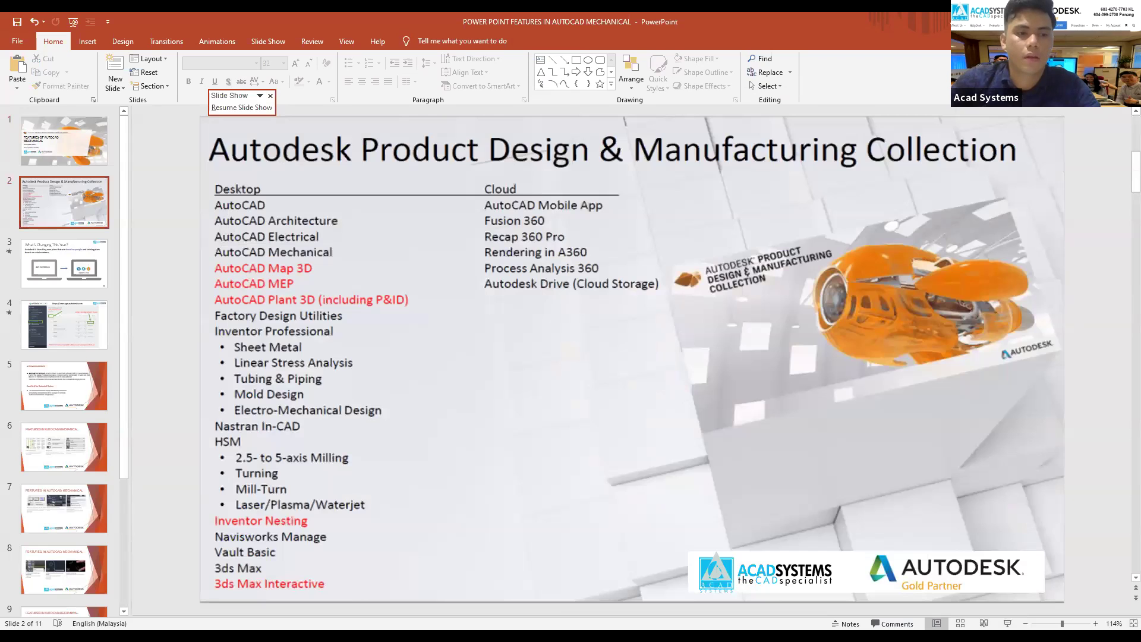
pyautogui.scroll(-2, 632, 359)
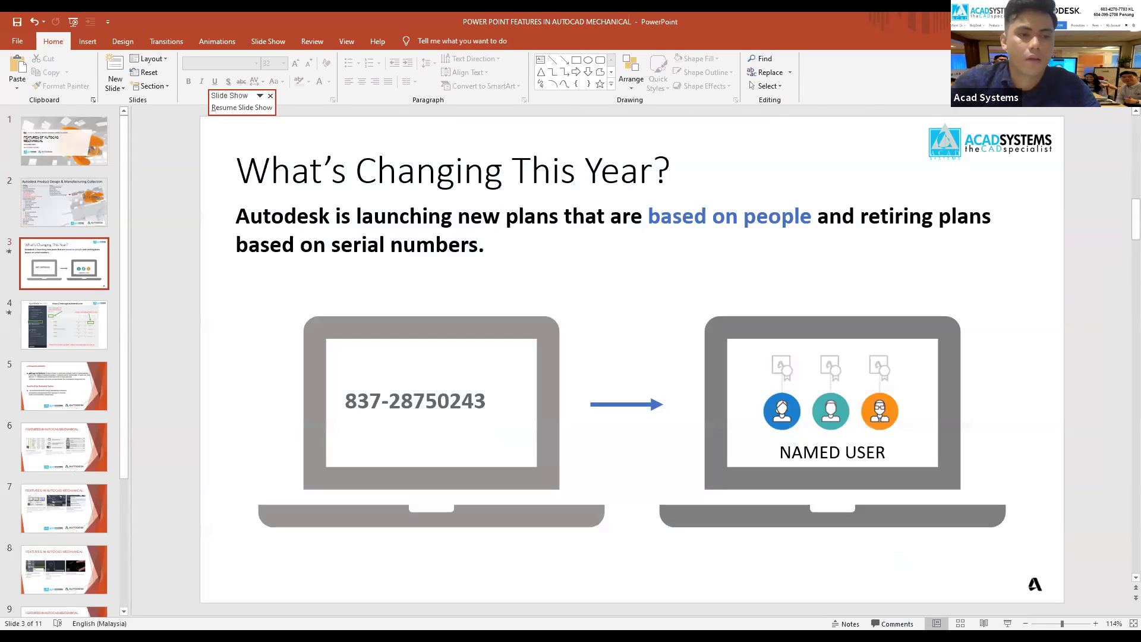
pyautogui.scroll(-2, 632, 359)
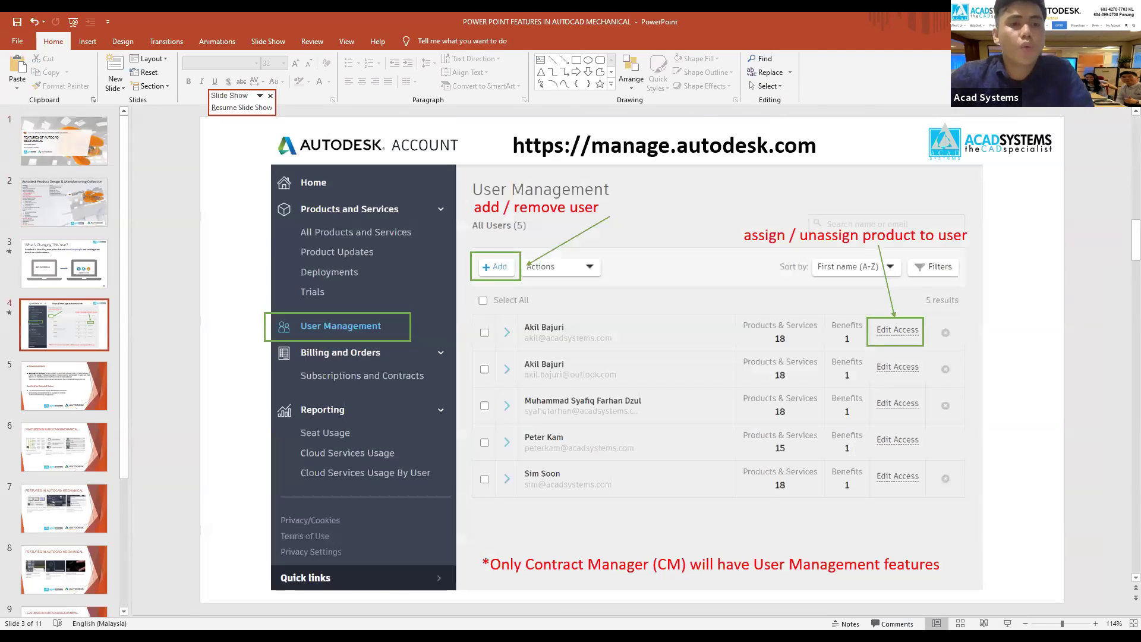
pyautogui.scroll(-2, 632, 359)
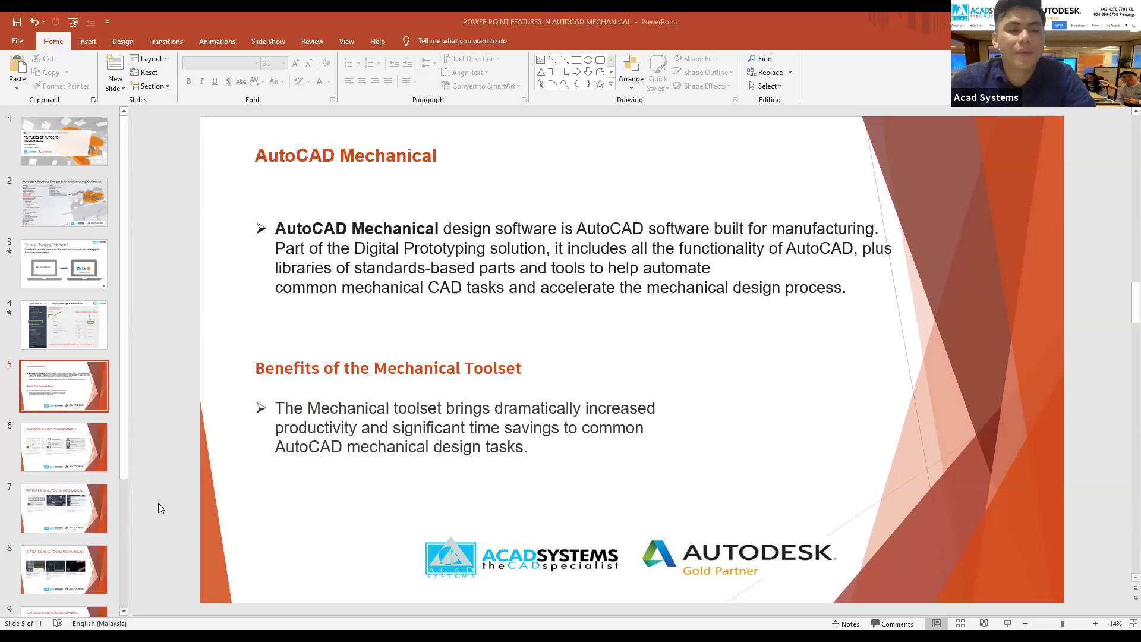
# Step: Step through slides 6, 7 and 8 of the features deck
pyautogui.click(107, 467)
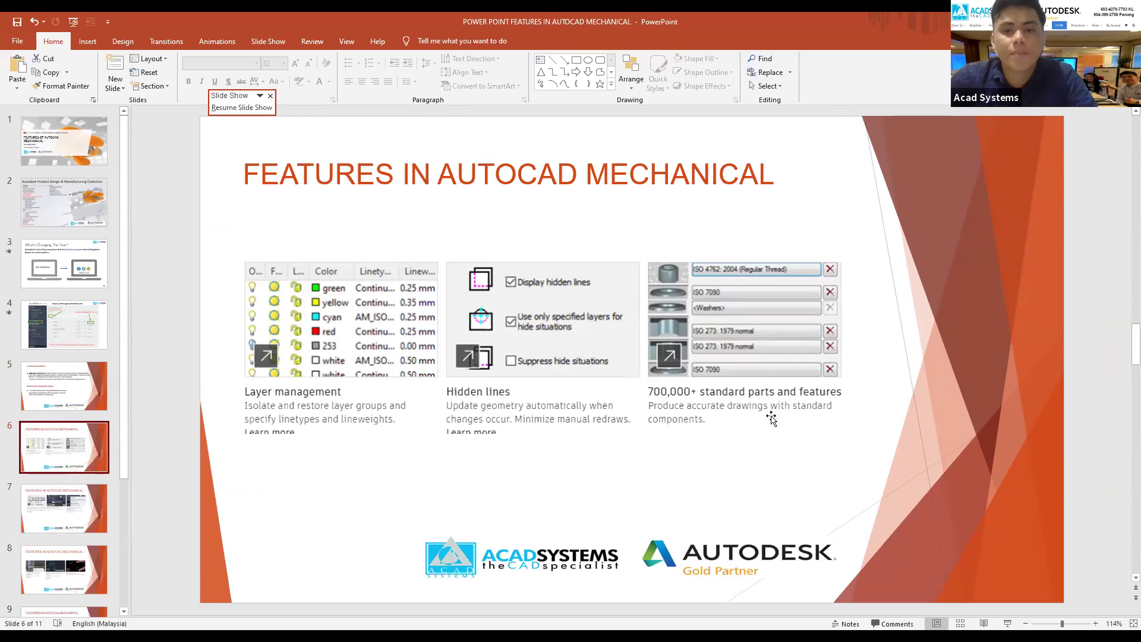
pyautogui.click(83, 485)
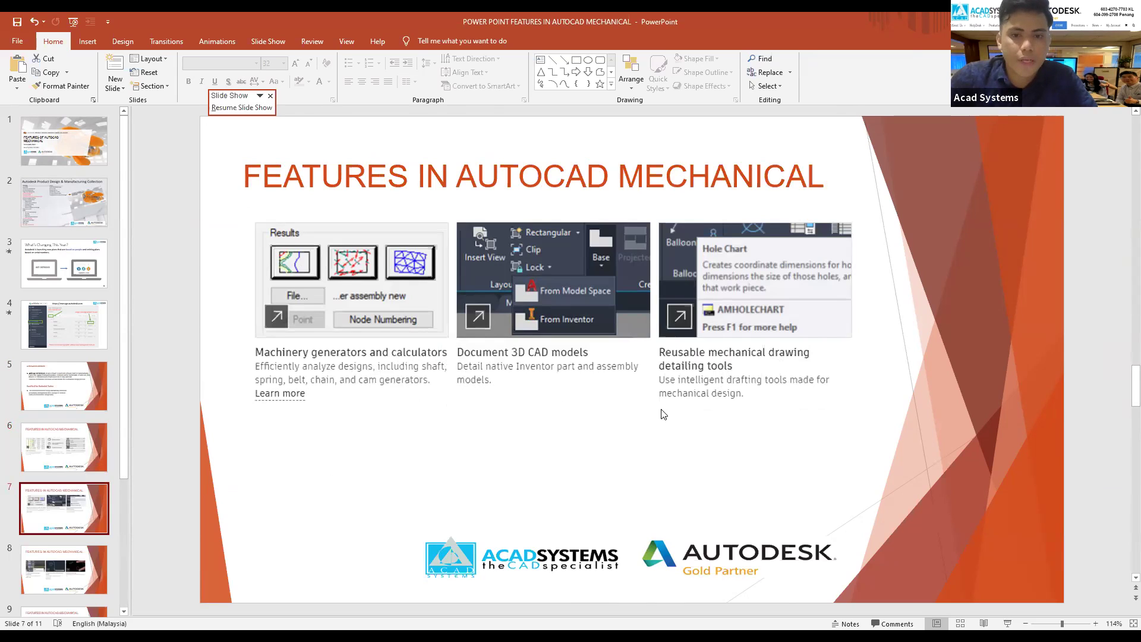
pyautogui.click(76, 549)
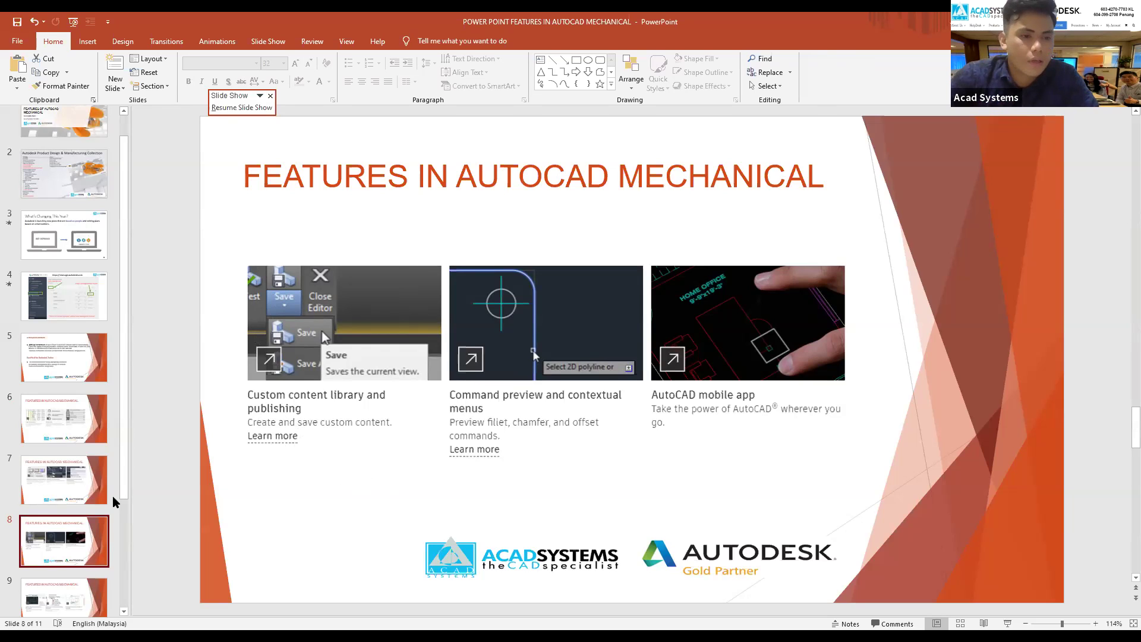
# Step: Show slide 9, then switch to Drawing1.dwg and pan to the screw and holes views
pyautogui.press('Down')
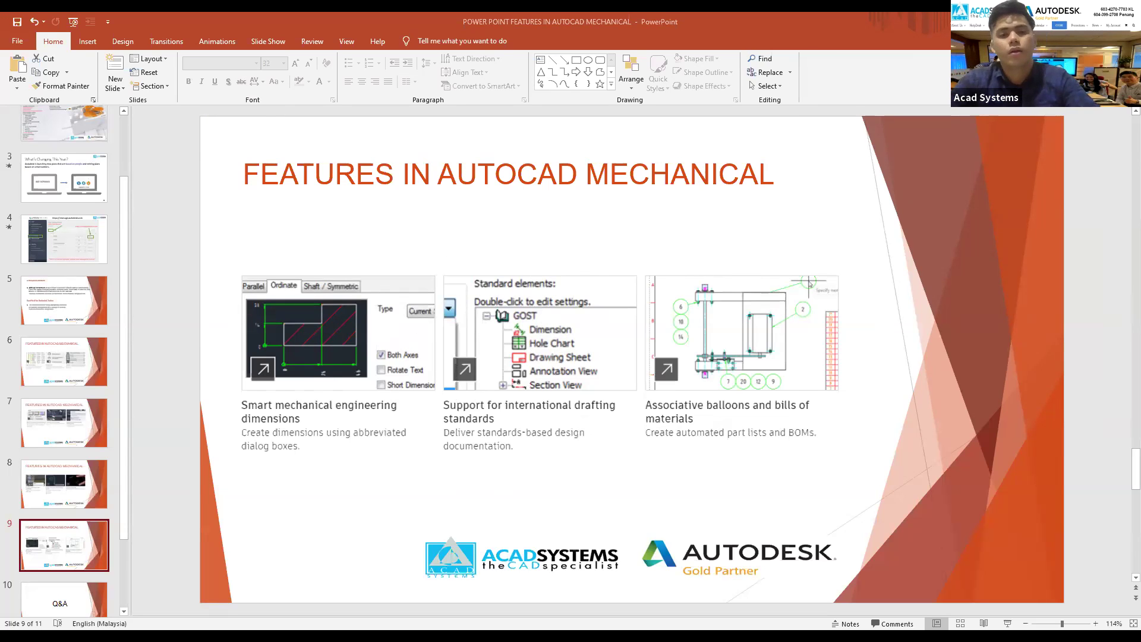
pyautogui.hotkey('alt', 'Tab')
pyautogui.scroll(-5, 419, 378)
pyautogui.scroll(10, 419, 378)
pyautogui.moveTo(321, 352); pyautogui.dragTo(306, 348, button='middle')
pyautogui.scroll(-2, 297, 309)
pyautogui.moveTo(278, 192); pyautogui.dragTo(252, 272, button='middle')
pyautogui.press('Escape')
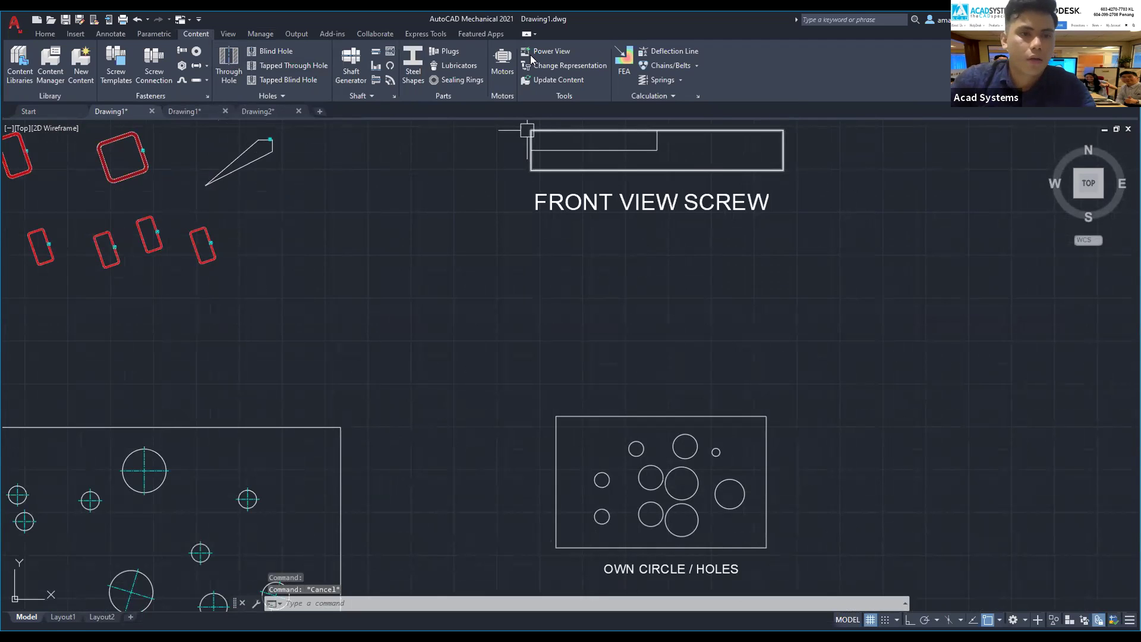
pyautogui.scroll(-2, 201, 242)
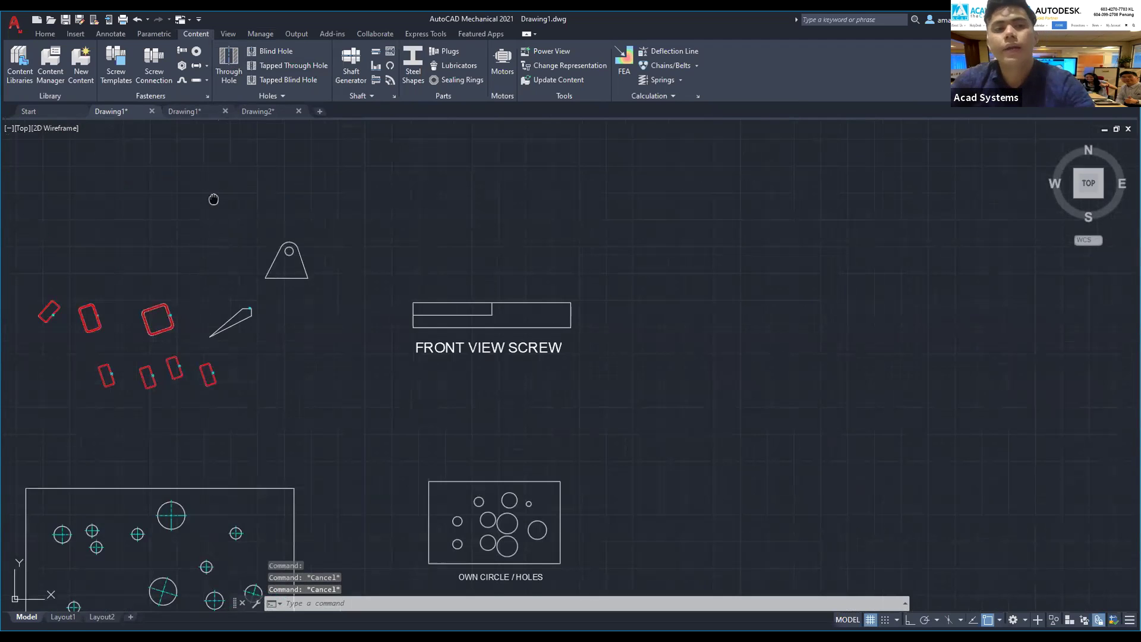
pyautogui.moveTo(212, 196); pyautogui.dragTo(146, 274, button='middle')
pyautogui.scroll(2, 237, 237)
pyautogui.moveTo(237, 237); pyautogui.dragTo(212, 281, button='middle')
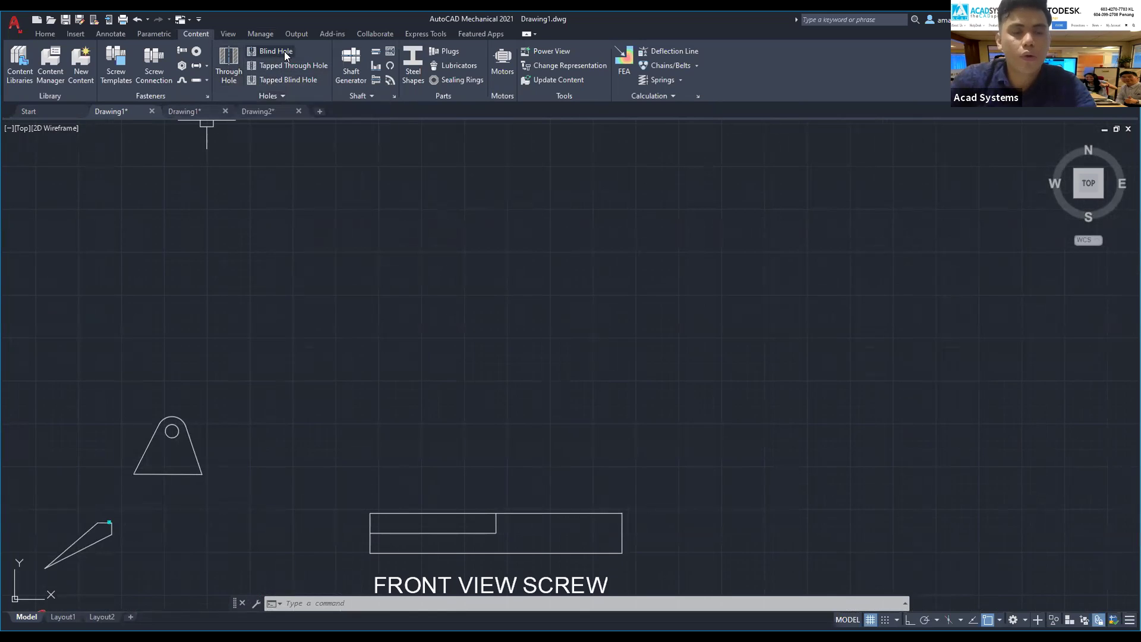
pyautogui.scroll(-2, 327, 293)
pyautogui.moveTo(326, 293); pyautogui.dragTo(288, 255, button='middle')
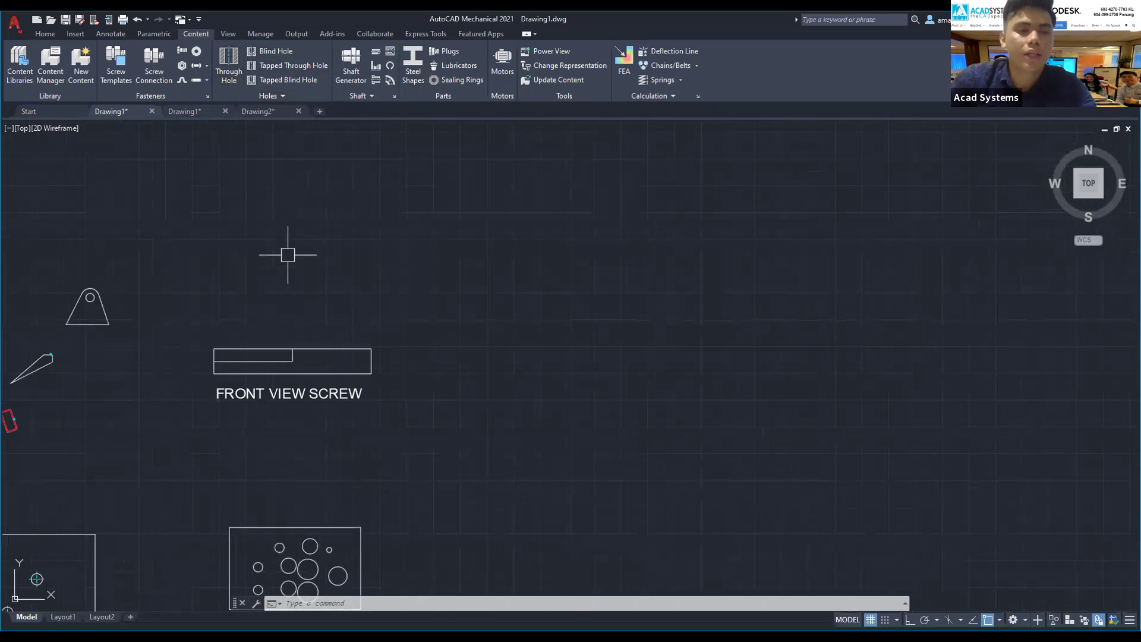
pyautogui.scroll(2, 256, 249)
pyautogui.scroll(2, 257, 248)
pyautogui.scroll(-4, 241, 257)
pyautogui.moveTo(235, 280); pyautogui.dragTo(208, 306, button='middle')
pyautogui.moveTo(349, 394); pyautogui.dragTo(366, 335, button='middle')
pyautogui.moveTo(237, 398)
pyautogui.mouseDown(button='middle')
pyautogui.moveTo(300, 407)
pyautogui.moveTo(359, 382)
pyautogui.moveTo(417, 386)
pyautogui.moveTo(454, 308)
pyautogui.moveTo(467, 309)
pyautogui.moveTo(248, 353)
pyautogui.moveTo(214, 323)
pyautogui.moveTo(326, 323)
pyautogui.moveTo(298, 323)
pyautogui.moveTo(272, 258)
pyautogui.mouseUp(button='middle')
pyautogui.scroll(4, 418, 387)
pyautogui.scroll(-4, 395, 359)
pyautogui.scroll(4, 298, 322)
pyautogui.scroll(-2, 275, 293)
# Step: Erase the five left-column holes and the small lower-left hole, leaving 13 centre-marked holes
pyautogui.moveTo(128, 156)
pyautogui.mouseDown(button='middle')
pyautogui.moveTo(273, 258)
pyautogui.moveTo(286, 189)
pyautogui.moveTo(409, 228)
pyautogui.moveTo(402, 245)
pyautogui.mouseUp(button='middle')
pyautogui.click(227, 185)
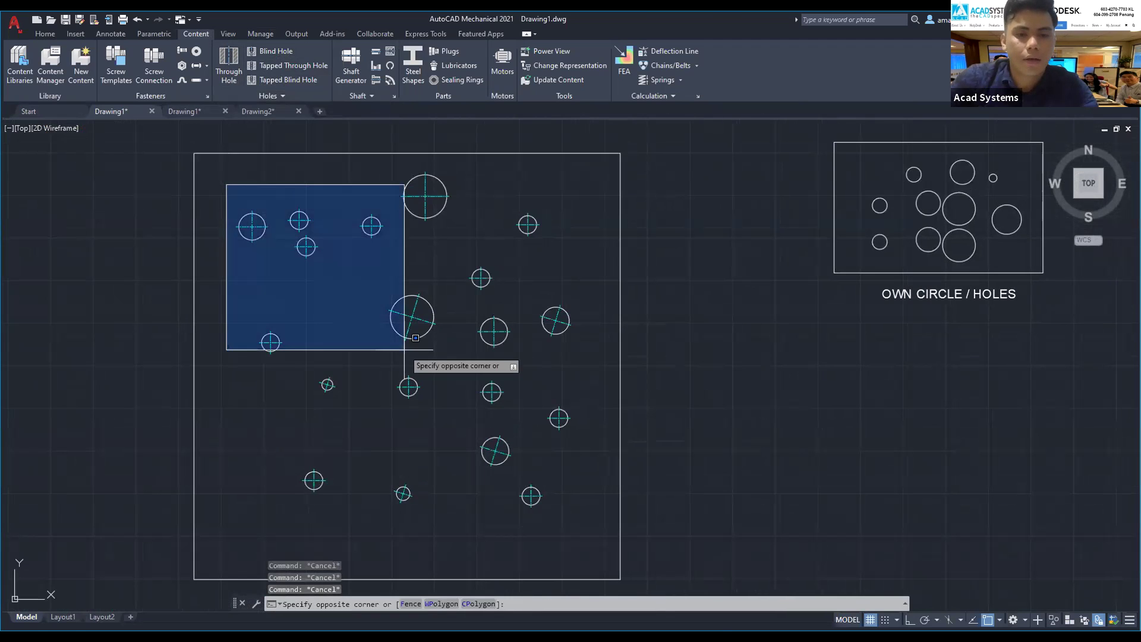
pyautogui.click(357, 417)
pyautogui.press('Delete')
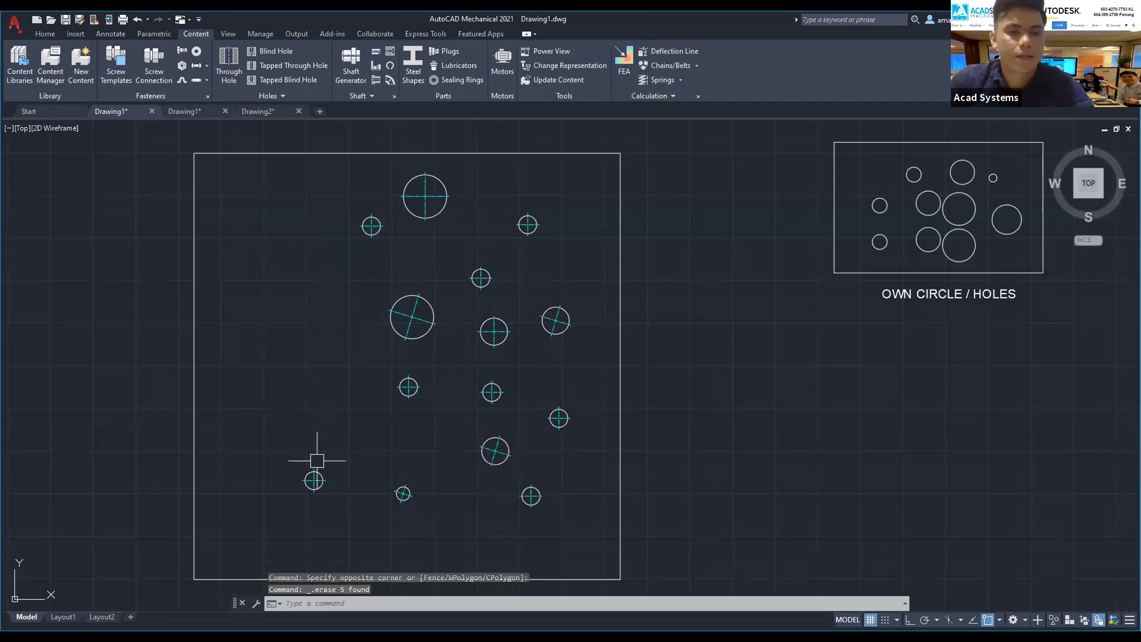
pyautogui.click(314, 478)
pyautogui.press('Delete')
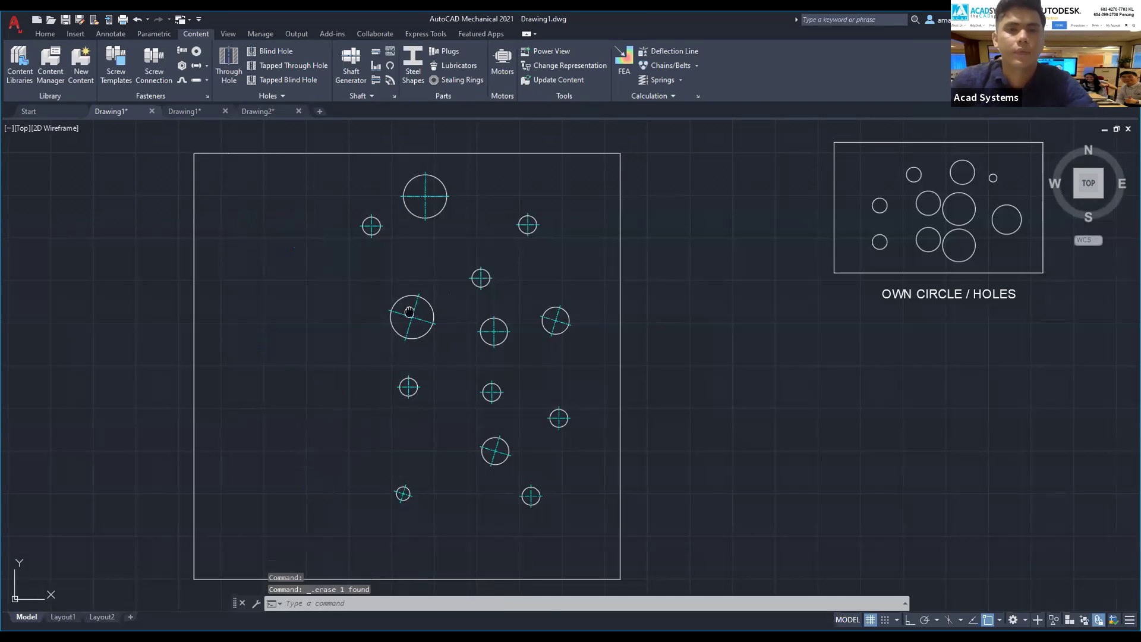
pyautogui.moveTo(410, 313); pyautogui.dragTo(335, 372, button='middle')
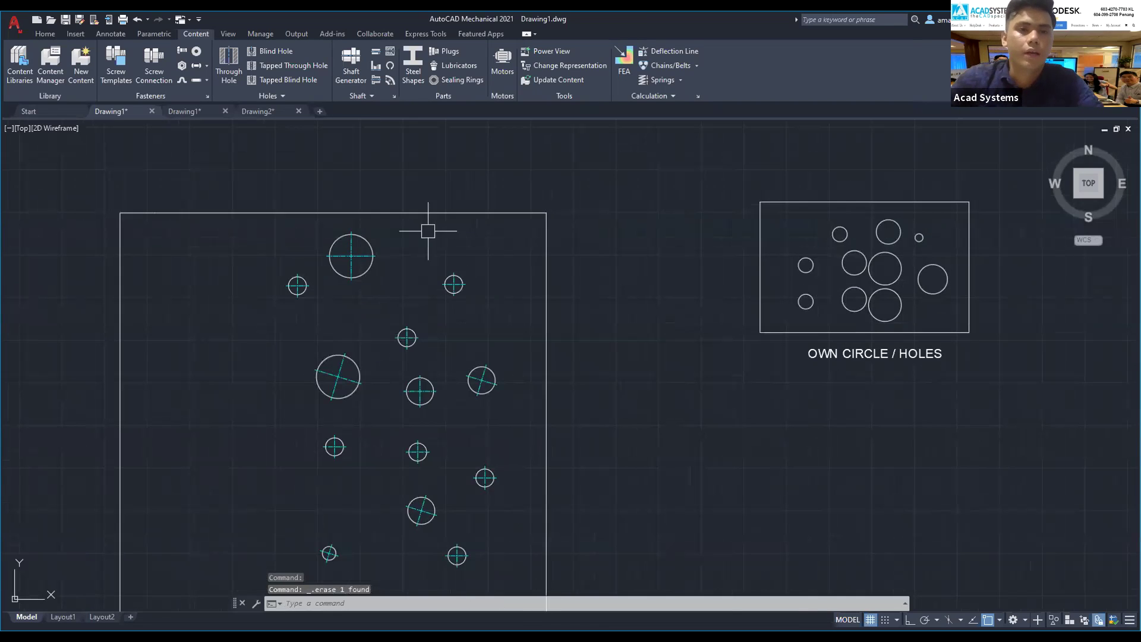
# Step: Choose the normal Metric through hole from the hole library, shown in top view
pyautogui.click(228, 63)
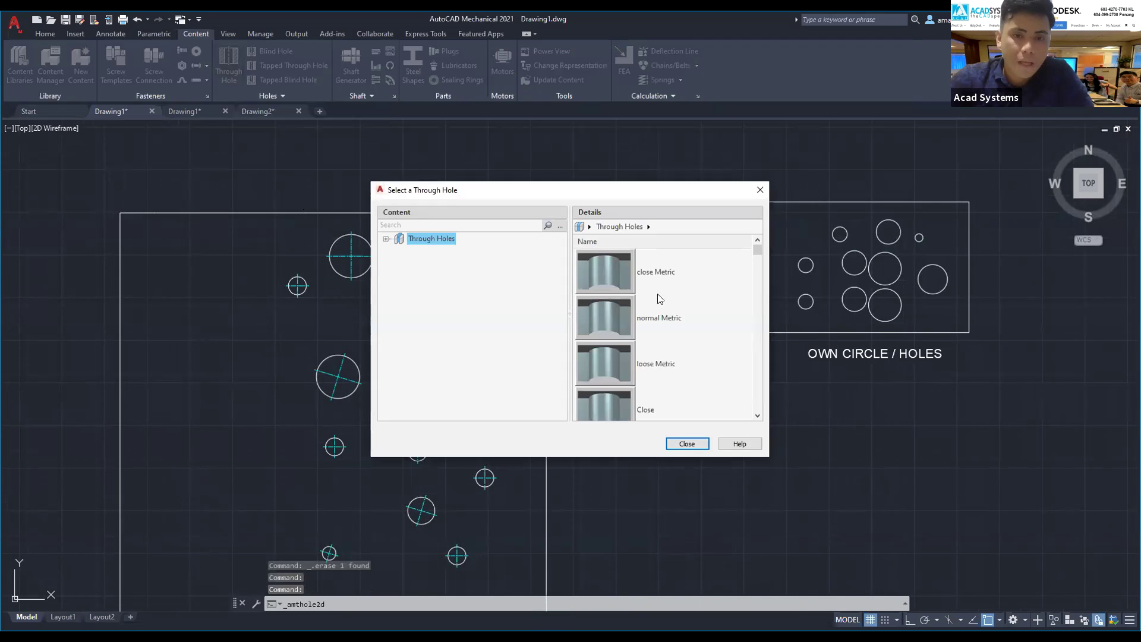
pyautogui.scroll(-3, 648, 330)
pyautogui.scroll(3, 625, 327)
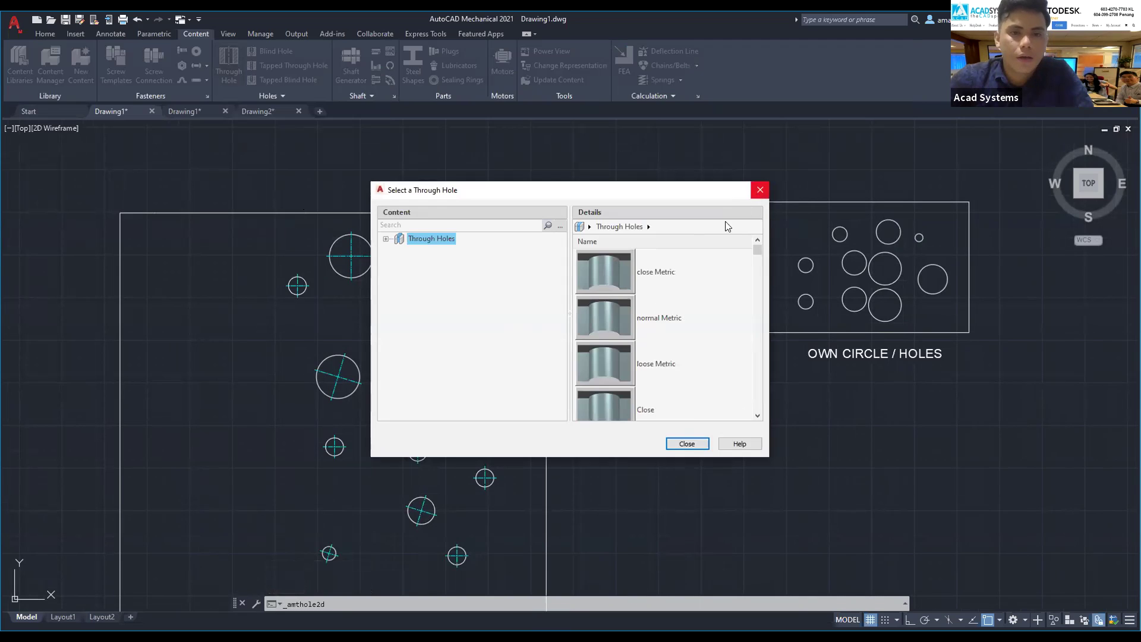
pyautogui.scroll(-3, 584, 297)
pyautogui.scroll(-5, 588, 318)
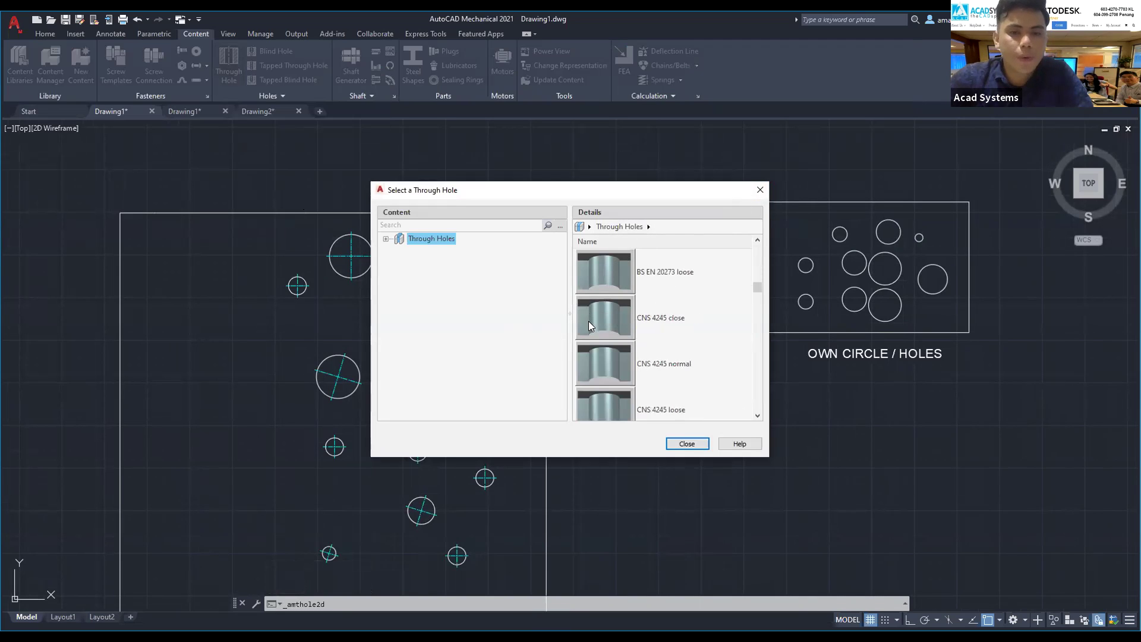
pyautogui.scroll(8, 612, 327)
pyautogui.scroll(-10, 621, 309)
pyautogui.scroll(-3, 636, 327)
pyautogui.scroll(12, 635, 338)
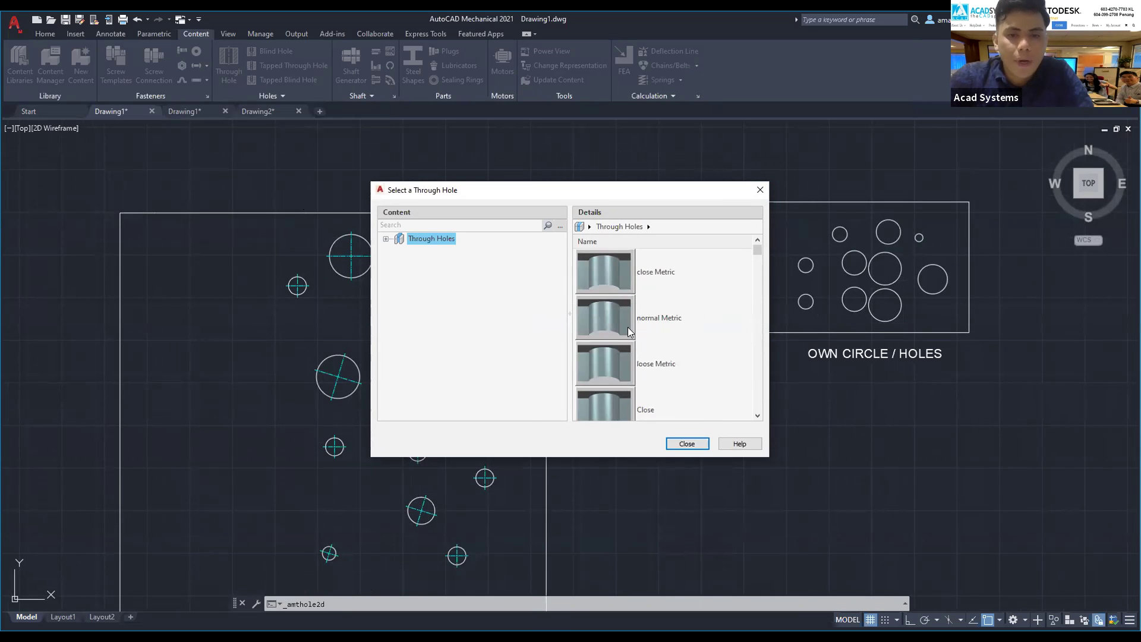
pyautogui.doubleClick(618, 318)
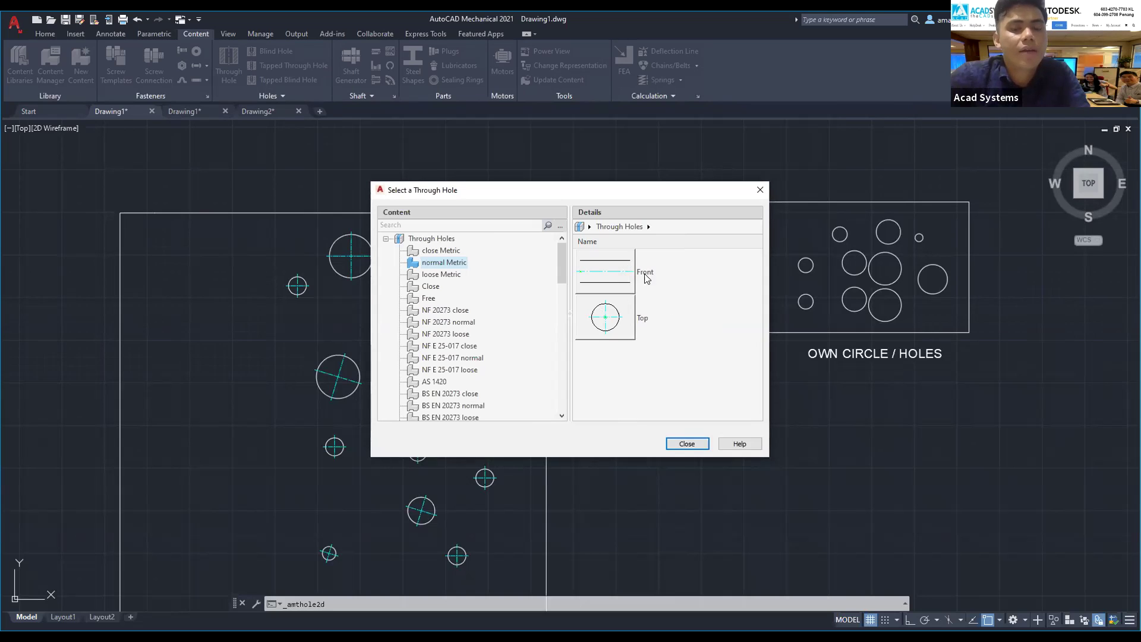
pyautogui.click(613, 318)
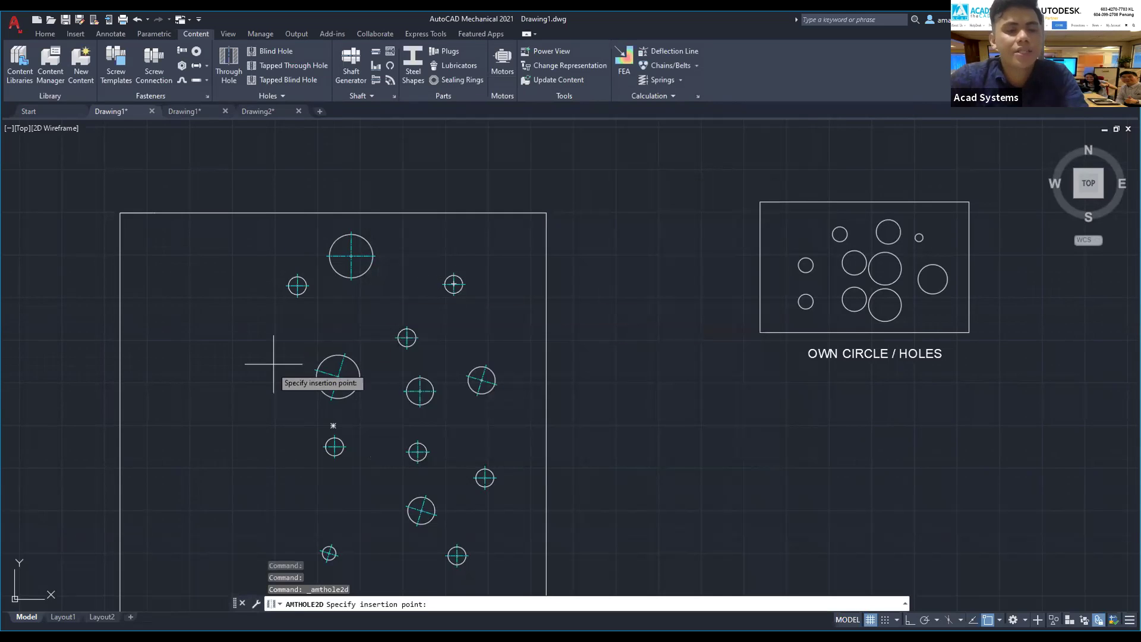
# Step: Insert an M20 normal Metric through hole at 0° rotation in the plate's empty left area
pyautogui.moveTo(234, 400); pyautogui.dragTo(340, 293, button='middle')
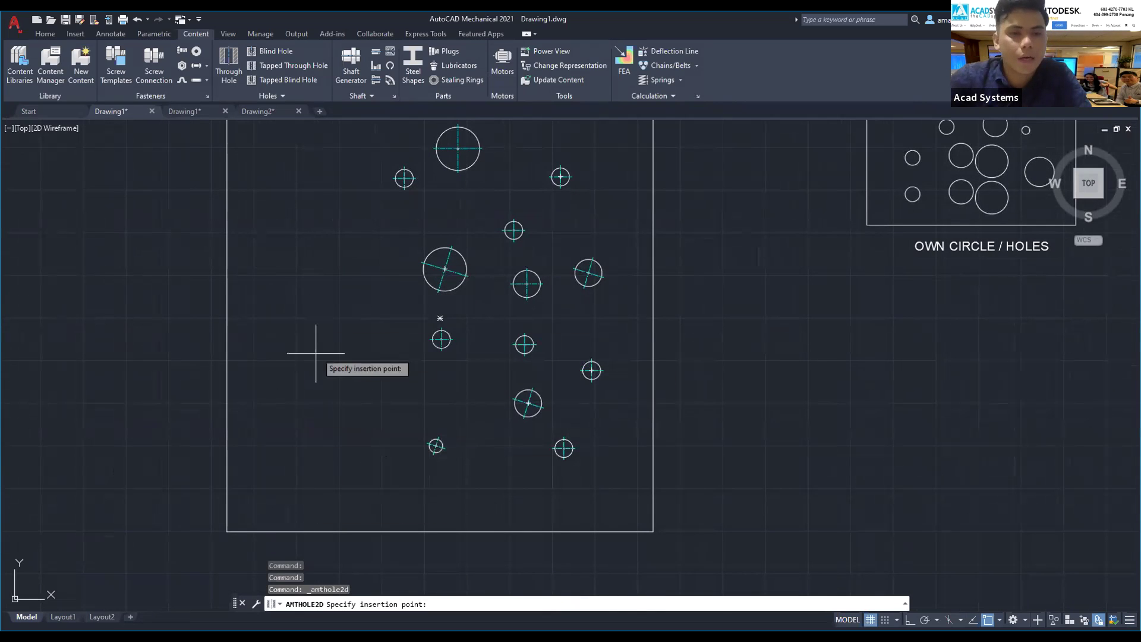
pyautogui.scroll(2, 323, 354)
pyautogui.scroll(2, 322, 355)
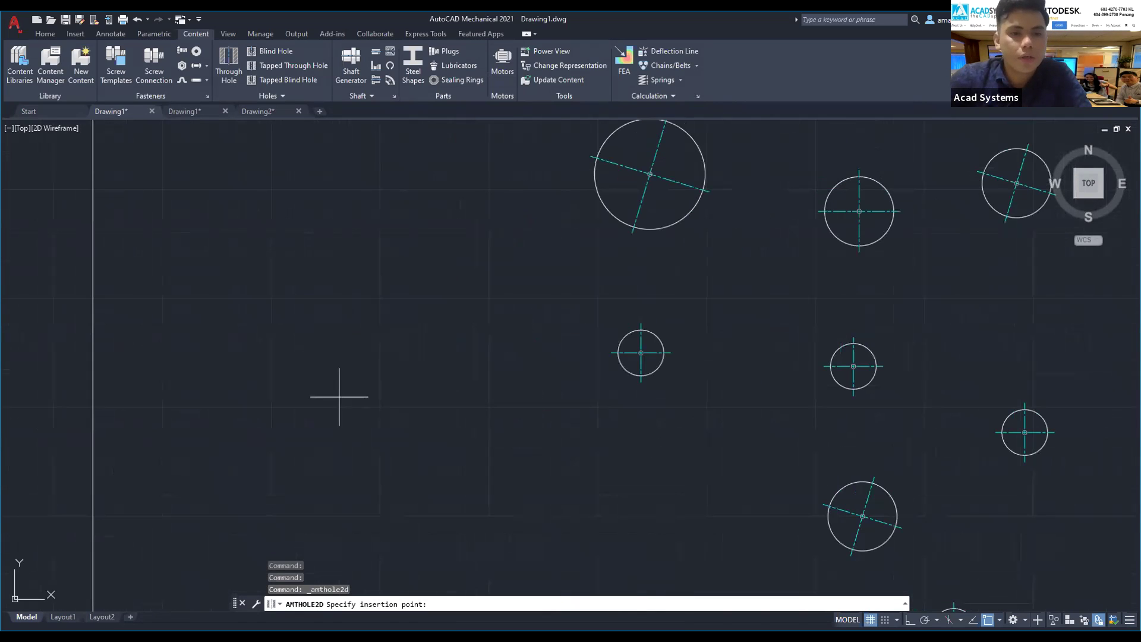
pyautogui.click(286, 301)
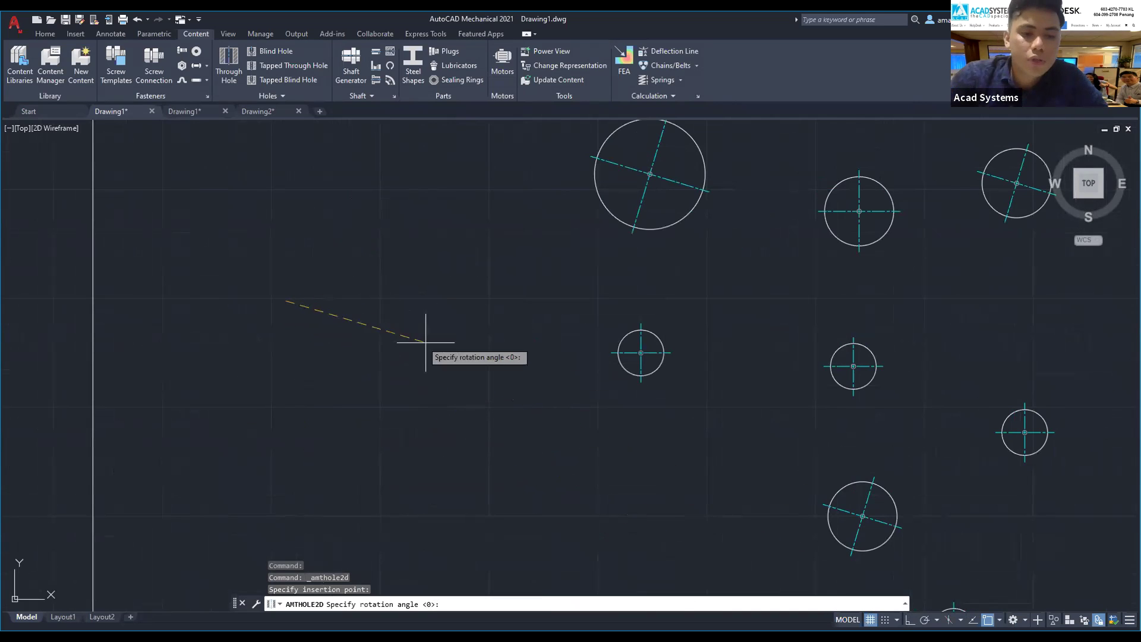
pyautogui.click(910, 620)
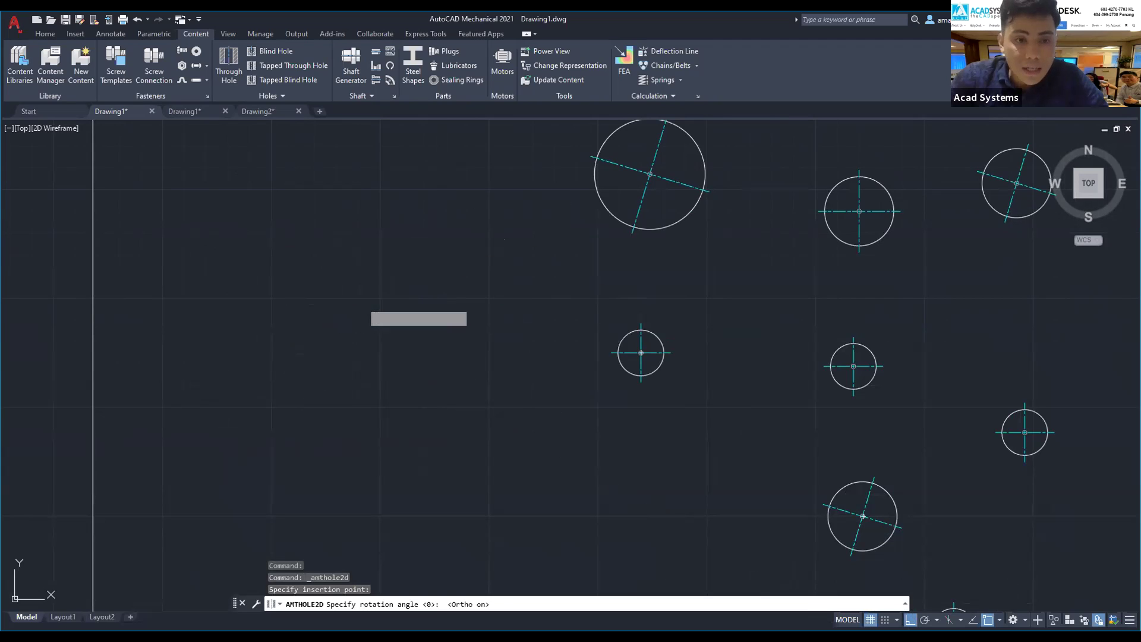
pyautogui.click(373, 309)
pyautogui.scroll(-5, 604, 305)
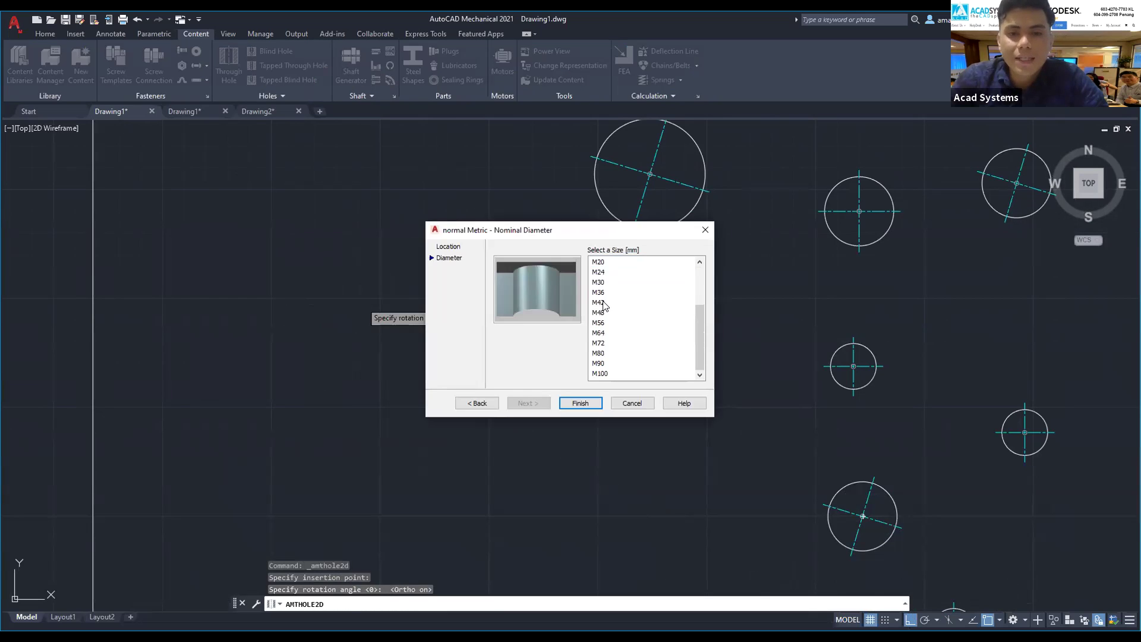
pyautogui.scroll(-3, 605, 318)
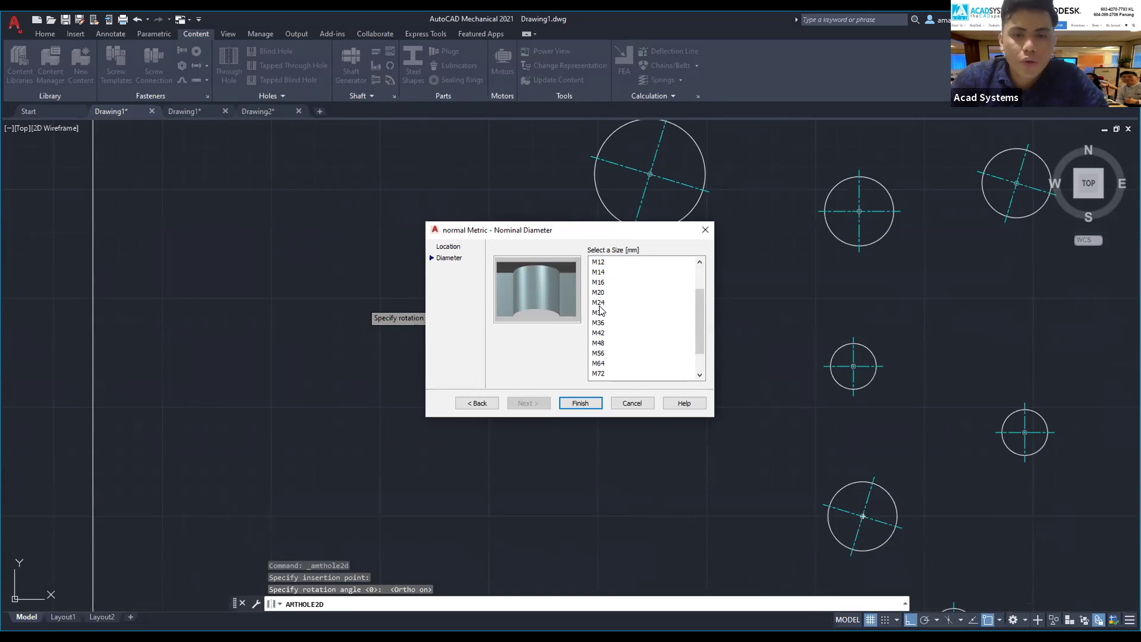
pyautogui.click(600, 292)
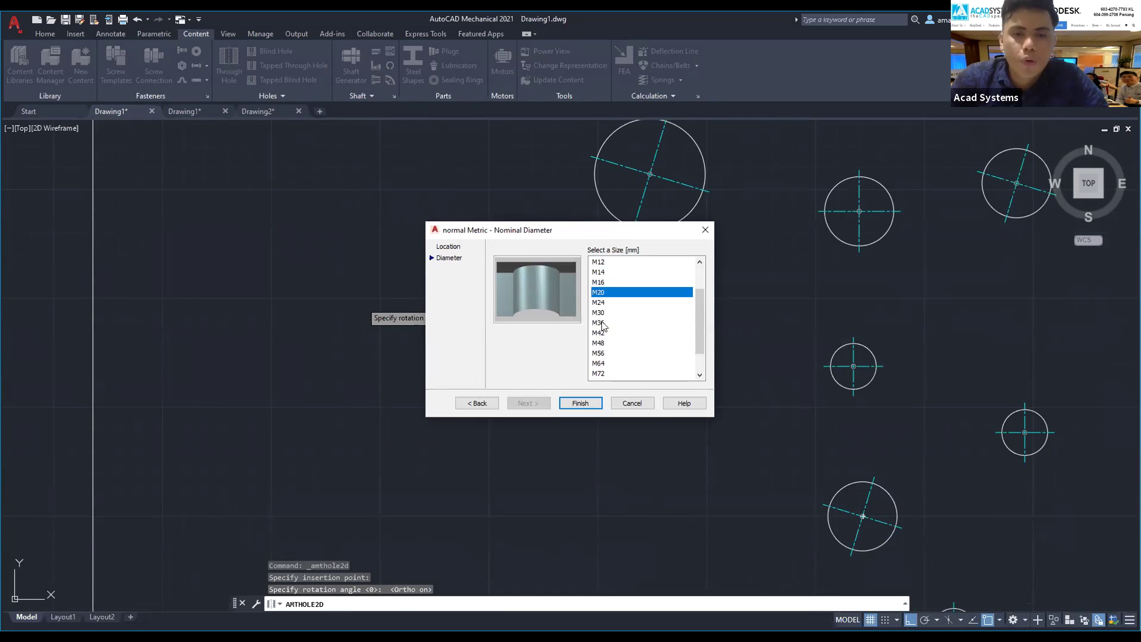
pyautogui.click(592, 405)
# Step: Pan and zoom around the plate to review its existing holes
pyautogui.scroll(4, 285, 305)
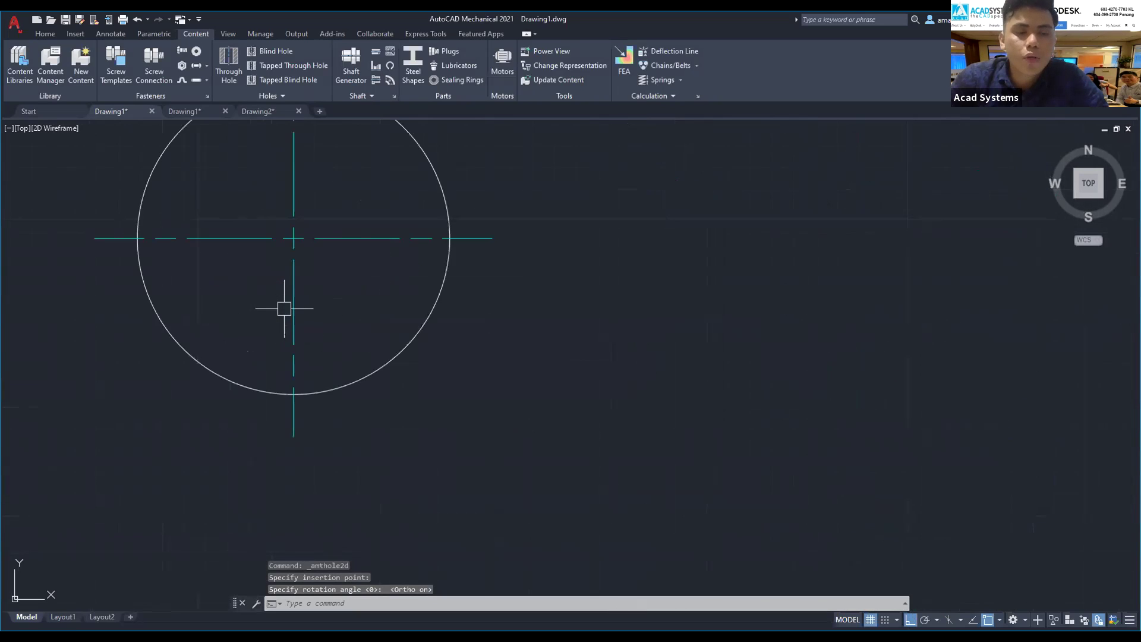
pyautogui.moveTo(364, 178); pyautogui.dragTo(489, 229, button='middle')
pyautogui.scroll(-2, 487, 238)
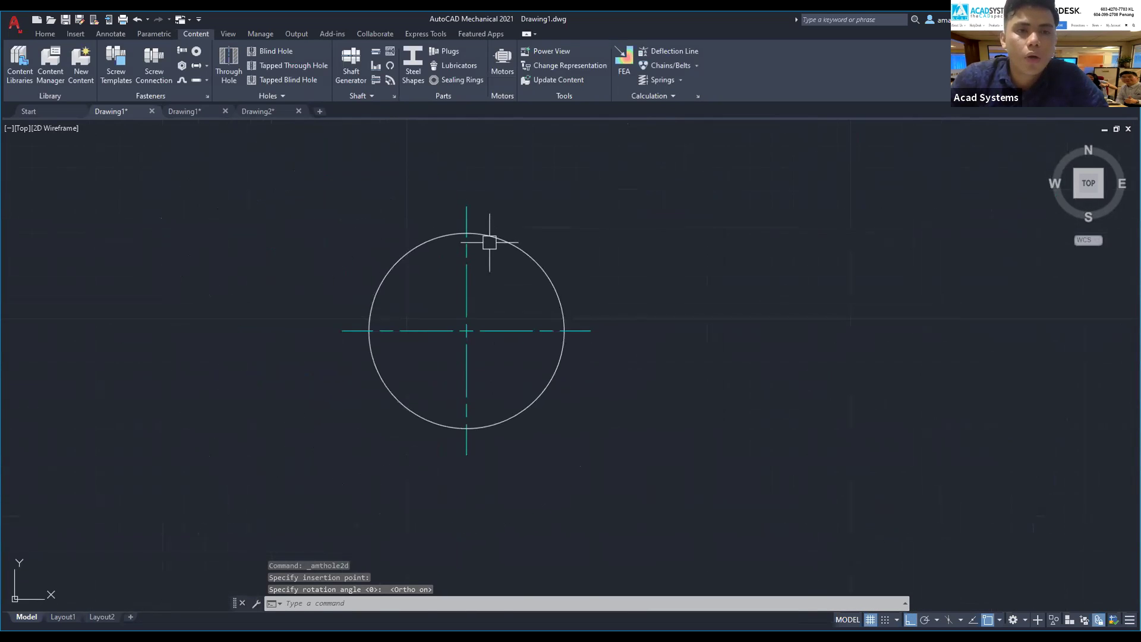
pyautogui.scroll(-2, 470, 297)
pyautogui.moveTo(434, 246); pyautogui.dragTo(286, 359, button='middle')
pyautogui.scroll(-2, 374, 370)
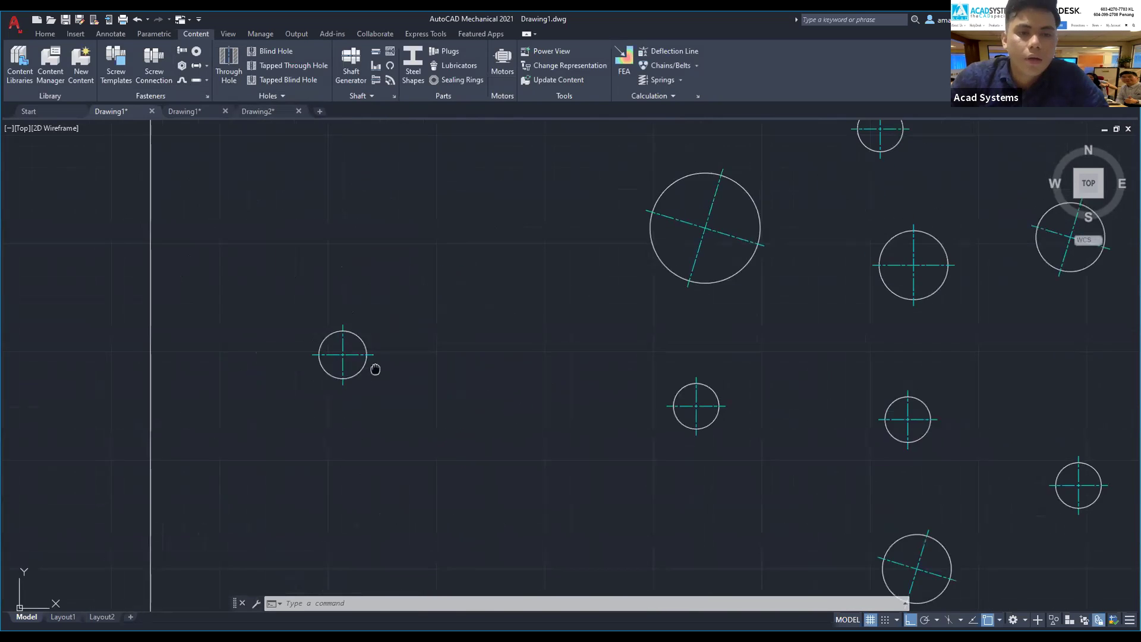
pyautogui.moveTo(395, 416)
pyautogui.mouseDown(button='middle')
pyautogui.moveTo(484, 405)
pyautogui.moveTo(360, 445)
pyautogui.mouseUp(button='middle')
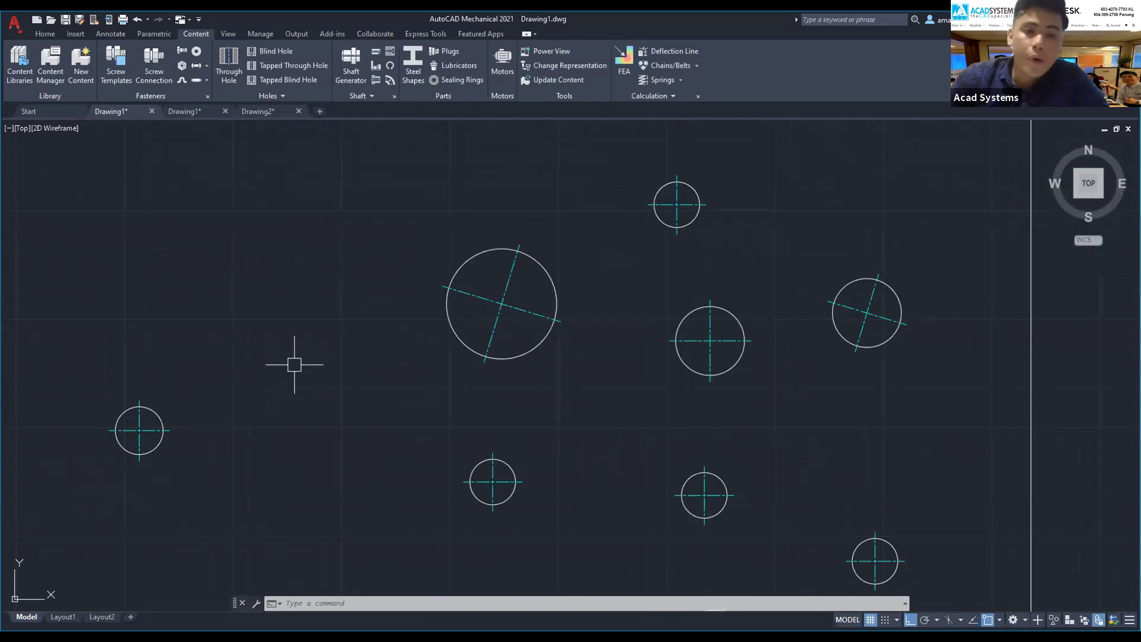
pyautogui.scroll(-4, 258, 357)
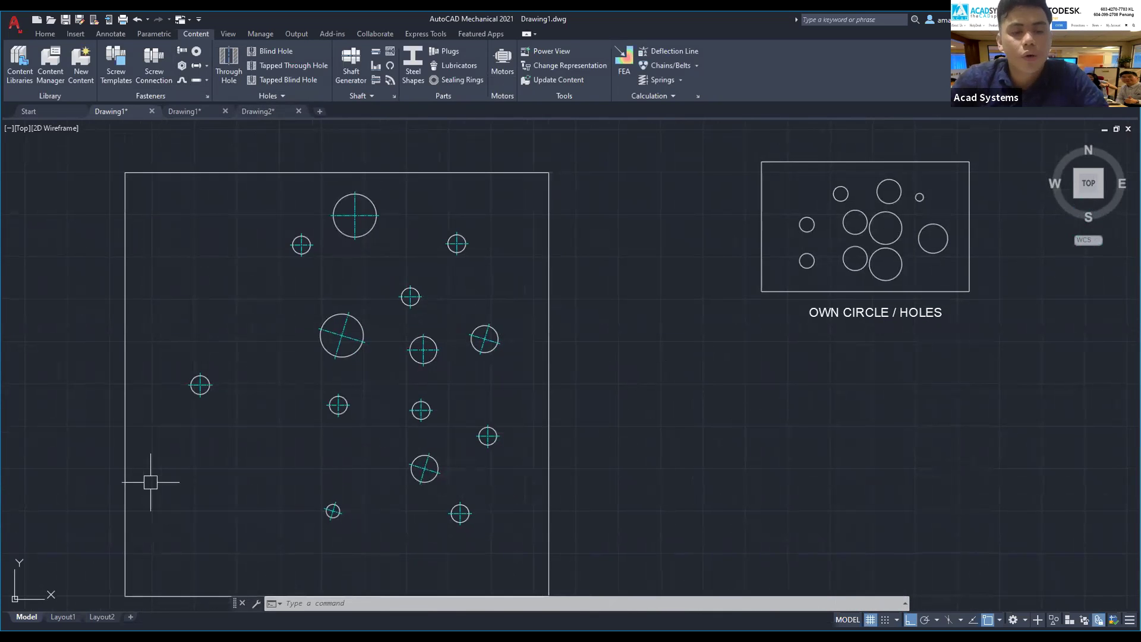
pyautogui.scroll(-2, 344, 438)
pyautogui.moveTo(324, 431); pyautogui.dragTo(309, 419, button='middle')
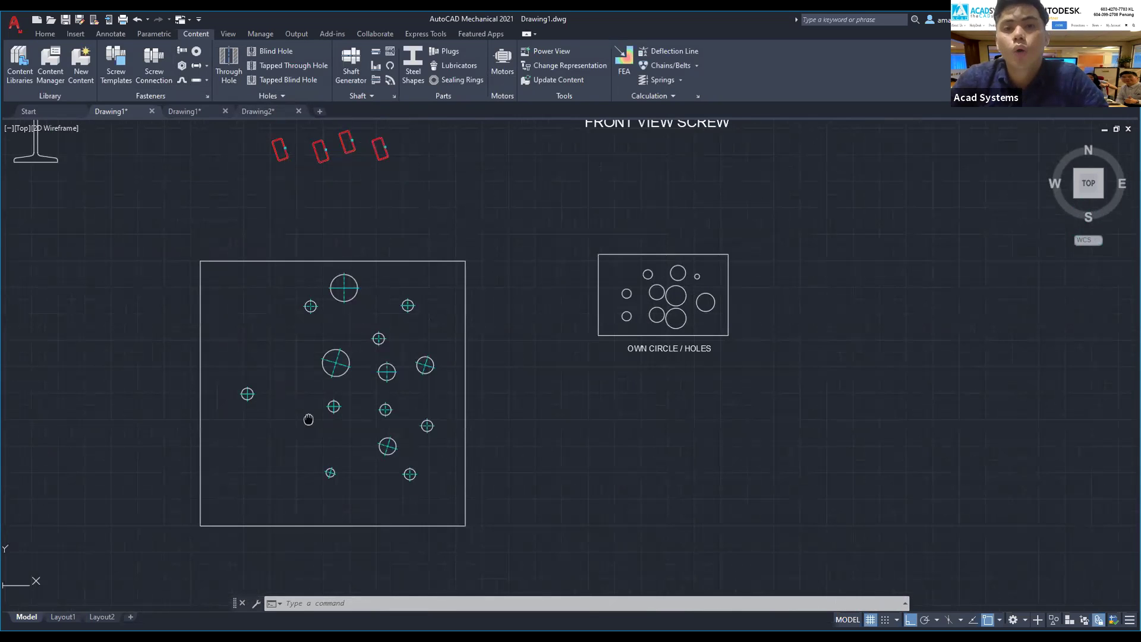
pyautogui.scroll(4, 224, 389)
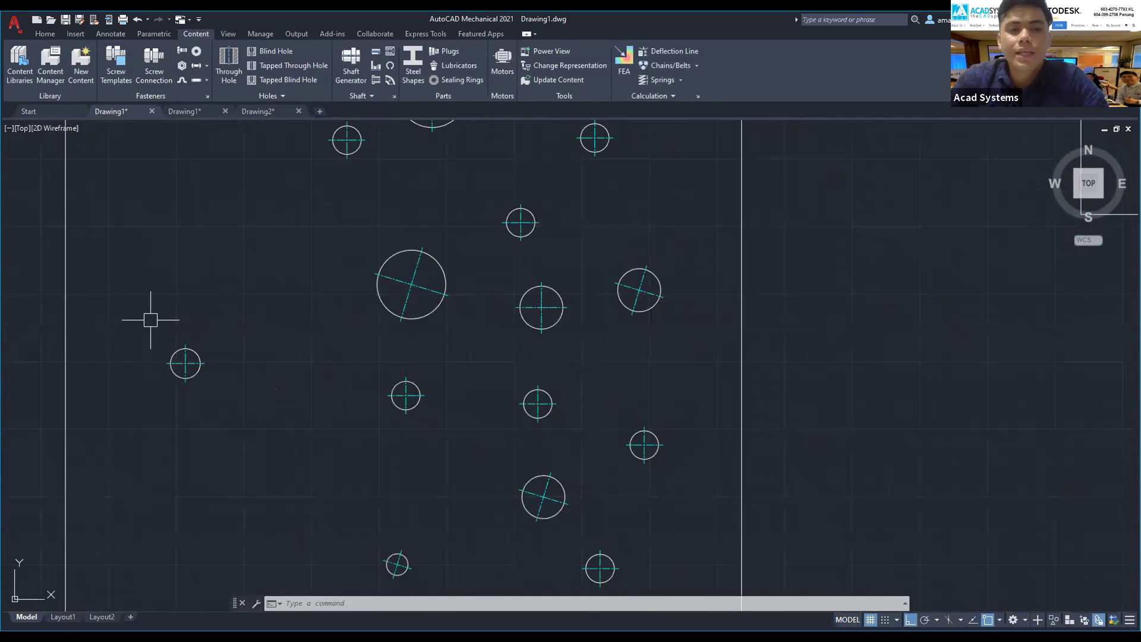
pyautogui.scroll(-4, 190, 350)
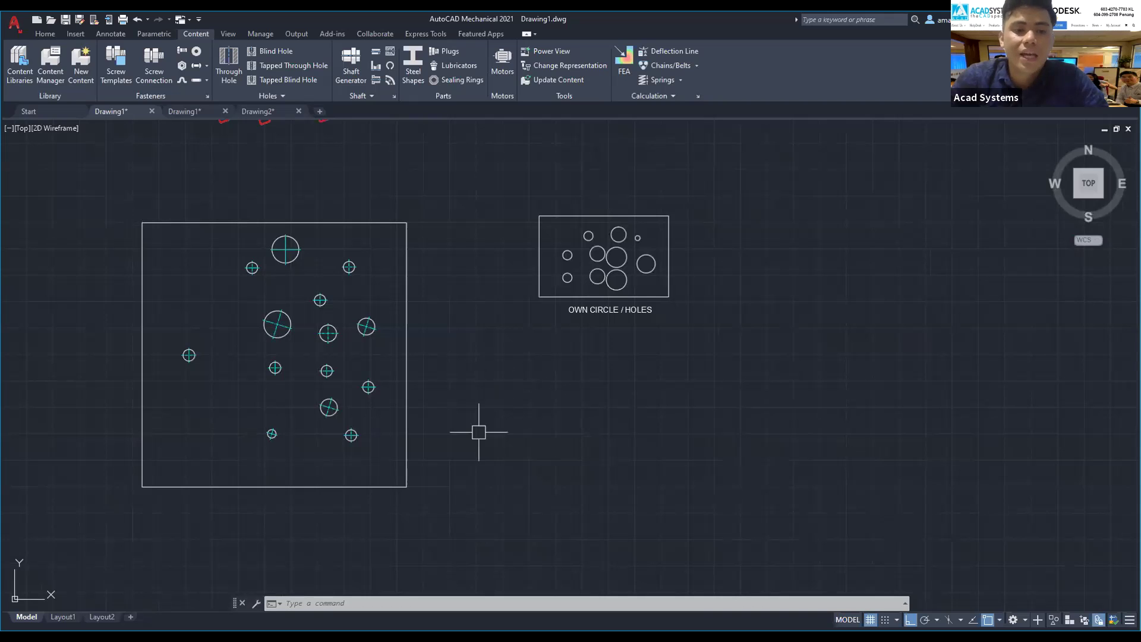
pyautogui.moveTo(465, 383); pyautogui.dragTo(518, 414, button='middle')
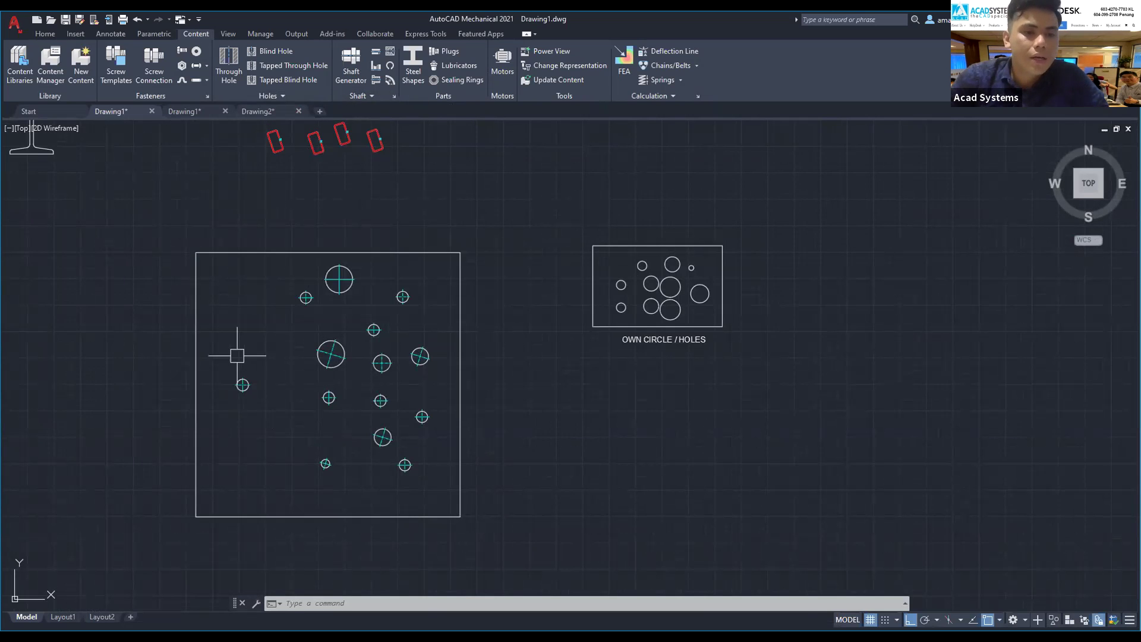
pyautogui.scroll(8, 237, 355)
pyautogui.scroll(-2, 265, 413)
pyautogui.moveTo(288, 241)
pyautogui.mouseDown(button='middle')
pyautogui.moveTo(246, 359)
pyautogui.moveTo(374, 435)
pyautogui.mouseUp(button='middle')
pyautogui.scroll(-4, 283, 372)
pyautogui.moveTo(341, 393); pyautogui.dragTo(295, 278, button='middle')
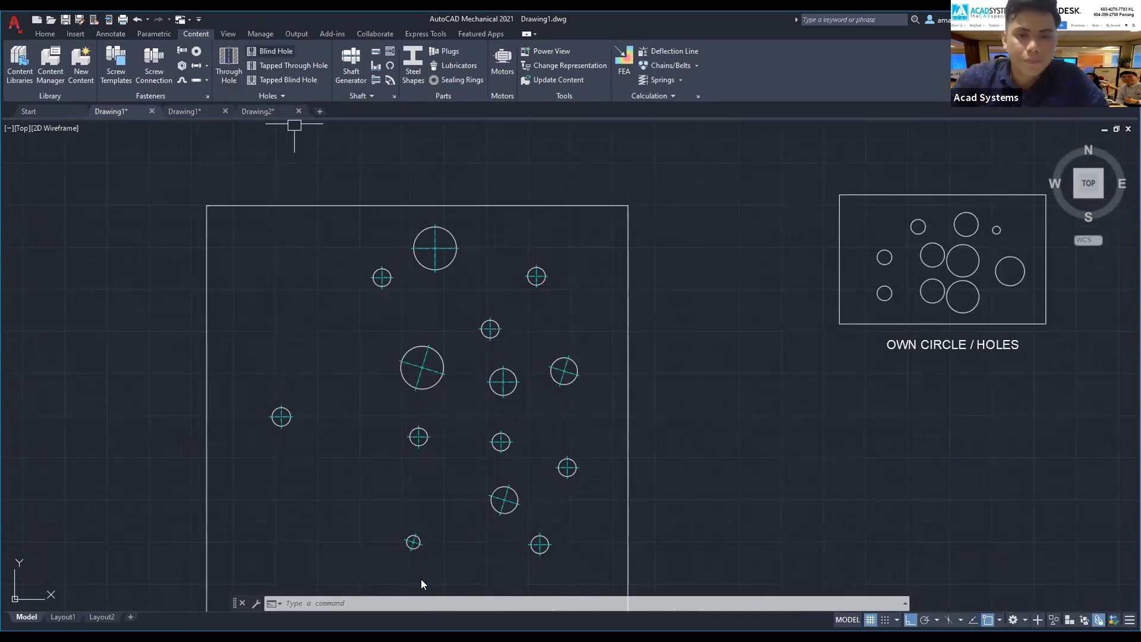
pyautogui.scroll(-2, 594, 330)
pyautogui.scroll(2, 599, 335)
# Step: Insert a size 48 Blind Hole Metric in top view, 40 deep, near the plate's upper-left
pyautogui.doubleClick(607, 321)
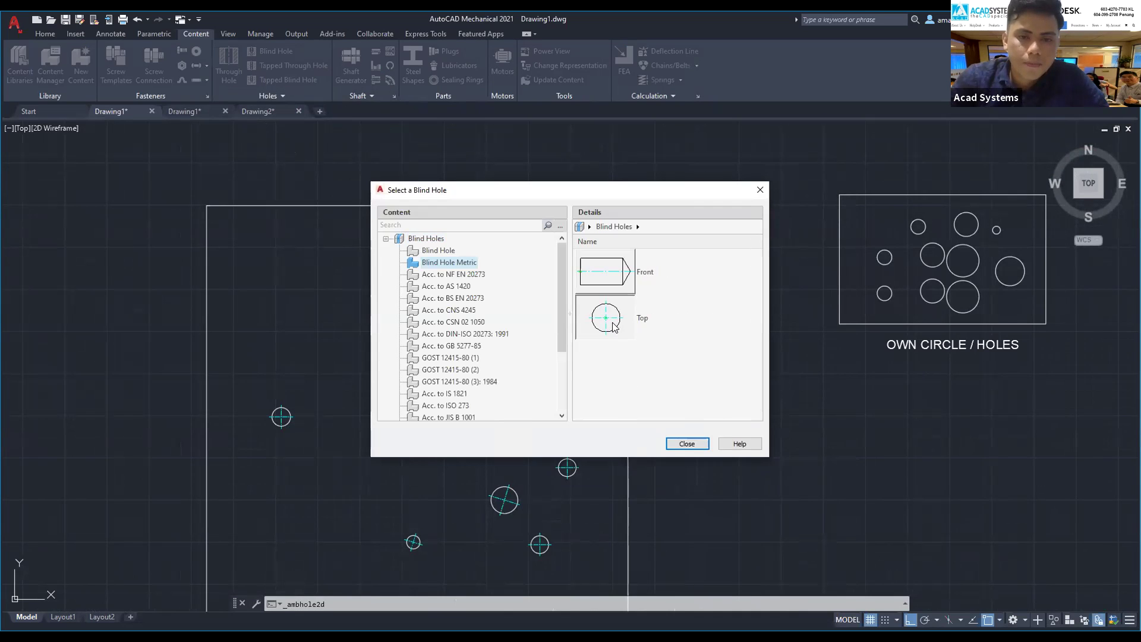
pyautogui.doubleClick(614, 327)
pyautogui.click(286, 320)
pyautogui.click(344, 332)
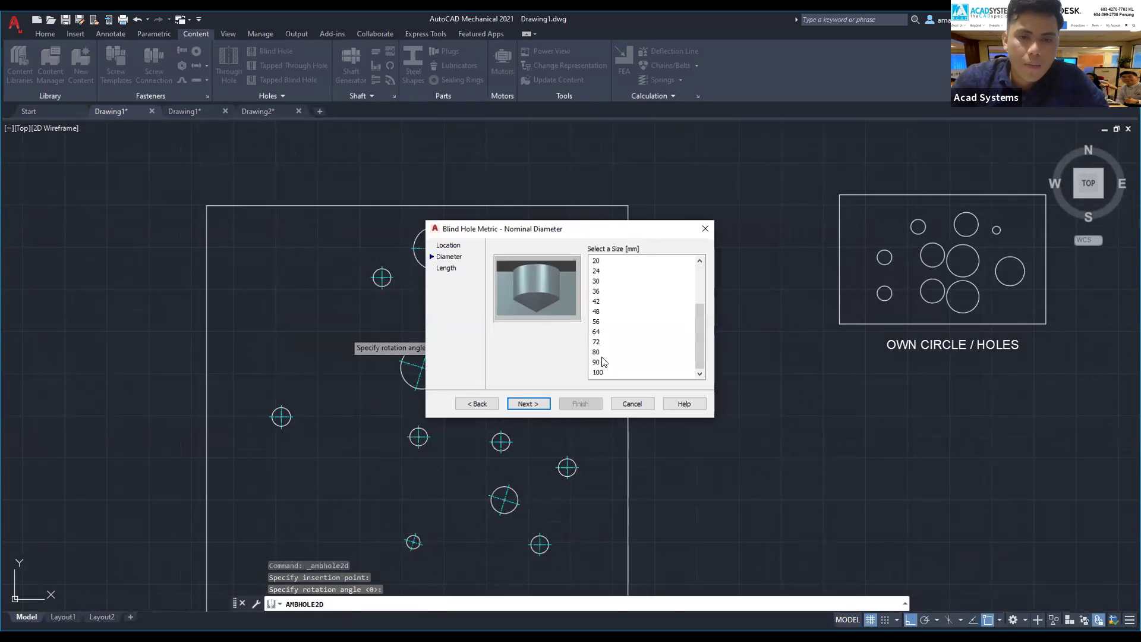
pyautogui.click(598, 342)
pyautogui.click(602, 310)
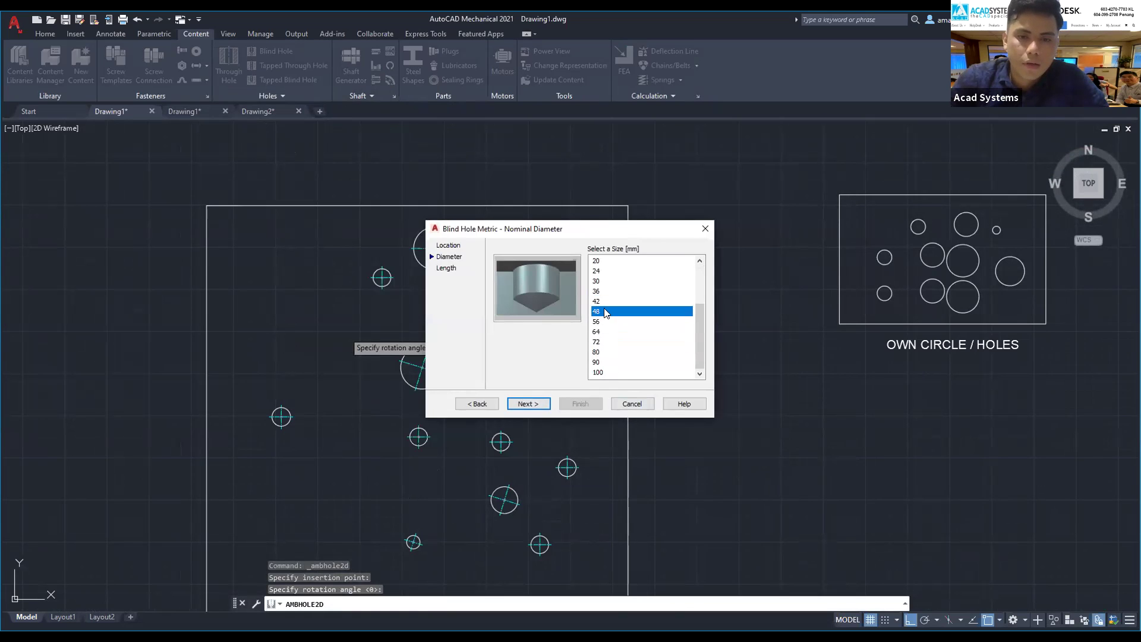
pyautogui.doubleClick(604, 310)
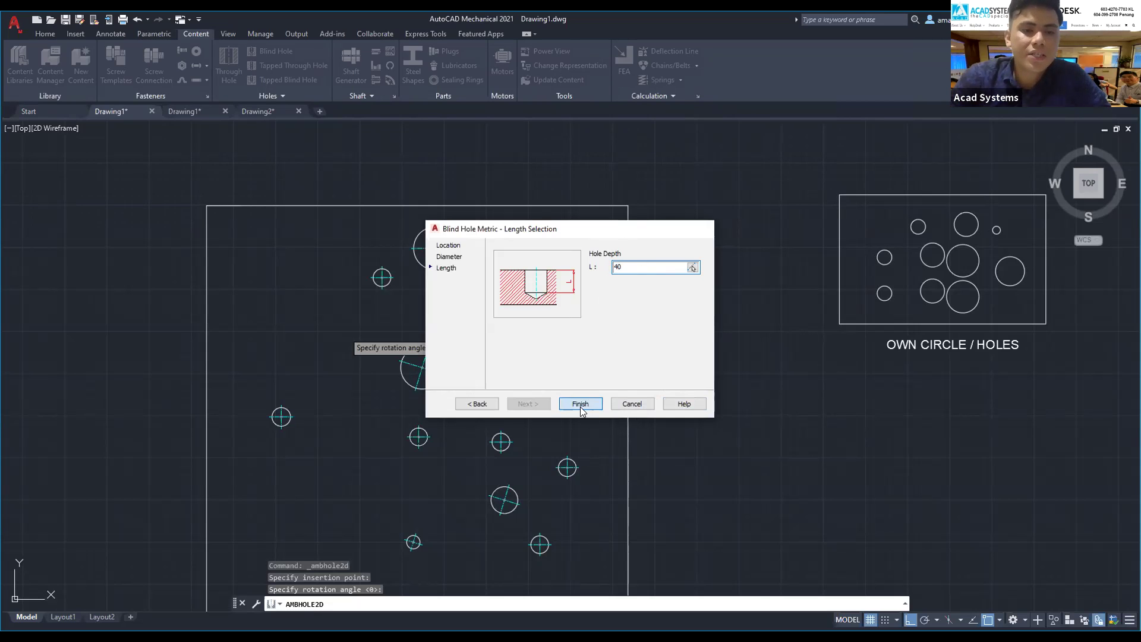
pyautogui.press('Return')
# Step: Look over the plate's holes and cancel the repeated hole command
pyautogui.scroll(6, 280, 296)
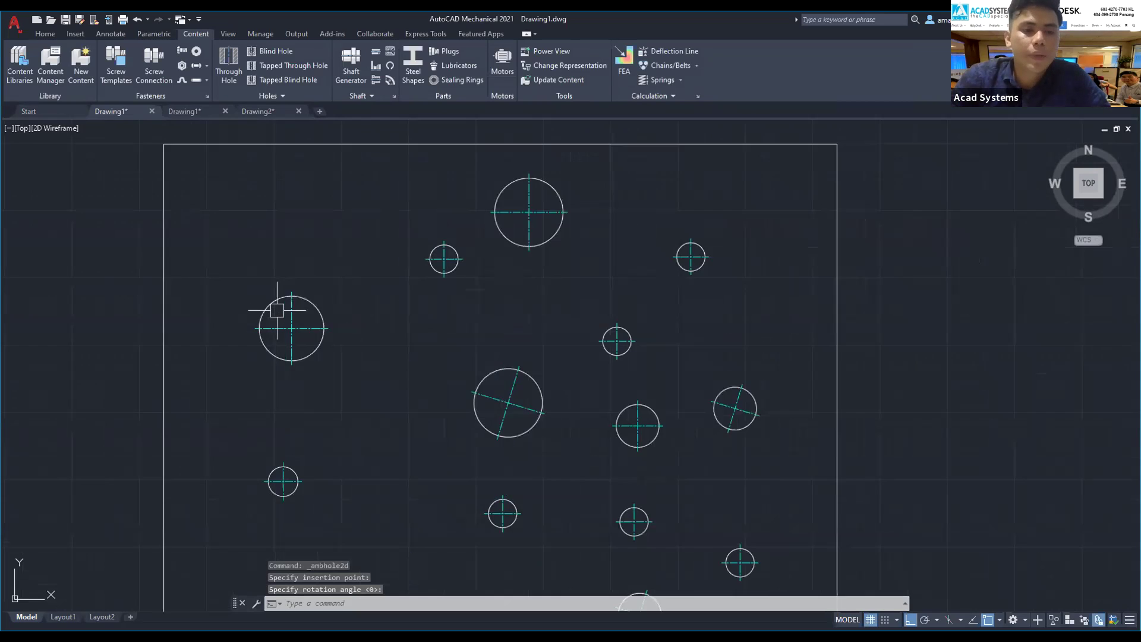
pyautogui.scroll(-6, 288, 276)
pyautogui.scroll(2, 287, 279)
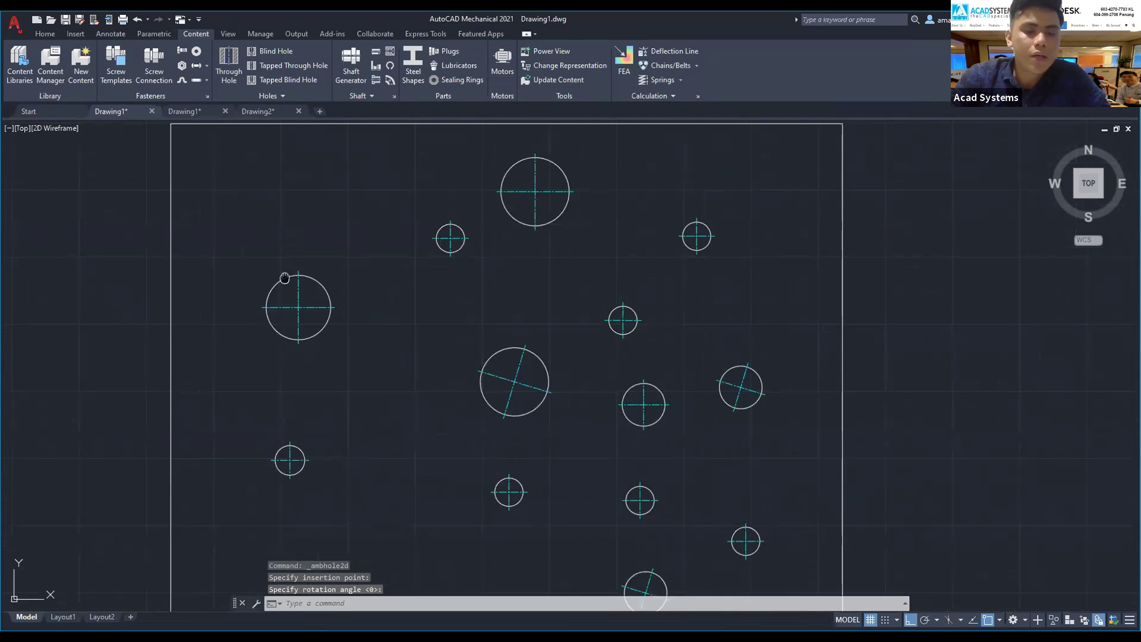
pyautogui.scroll(-2, 305, 301)
pyautogui.moveTo(305, 301)
pyautogui.mouseDown(button='middle')
pyautogui.moveTo(319, 241)
pyautogui.moveTo(293, 301)
pyautogui.moveTo(275, 263)
pyautogui.mouseUp(button='middle')
pyautogui.scroll(-2, 320, 241)
pyautogui.scroll(2, 273, 298)
pyautogui.scroll(2, 273, 298)
pyautogui.scroll(-4, 293, 308)
pyautogui.press('Escape')
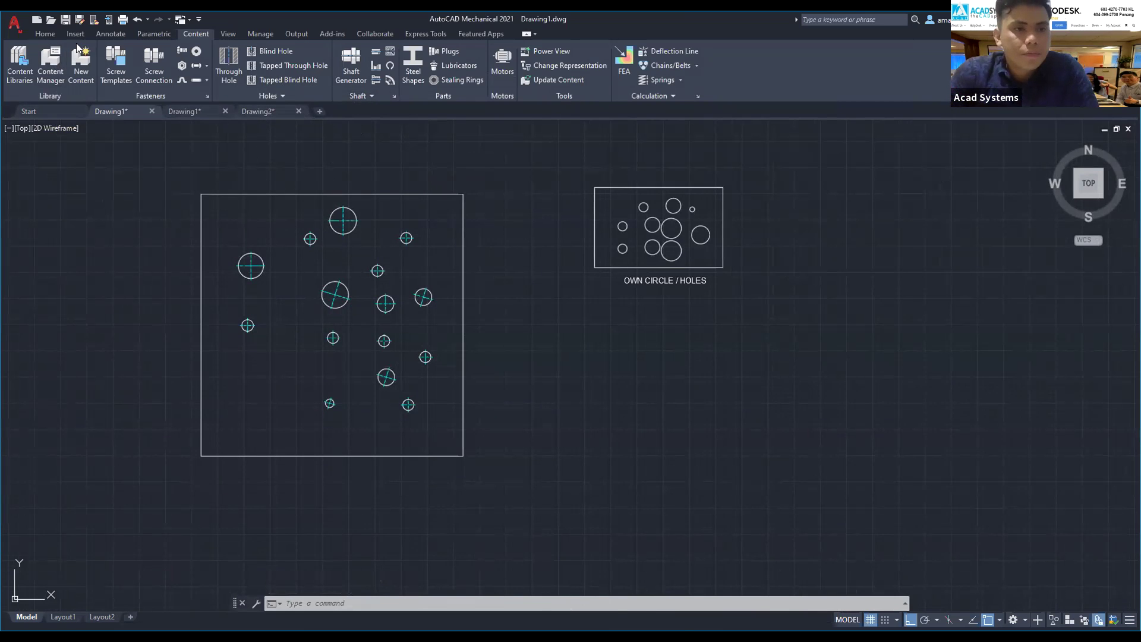
# Step: Start the AMHOLECHART hole chart command from the annotation tools
pyautogui.click(107, 35)
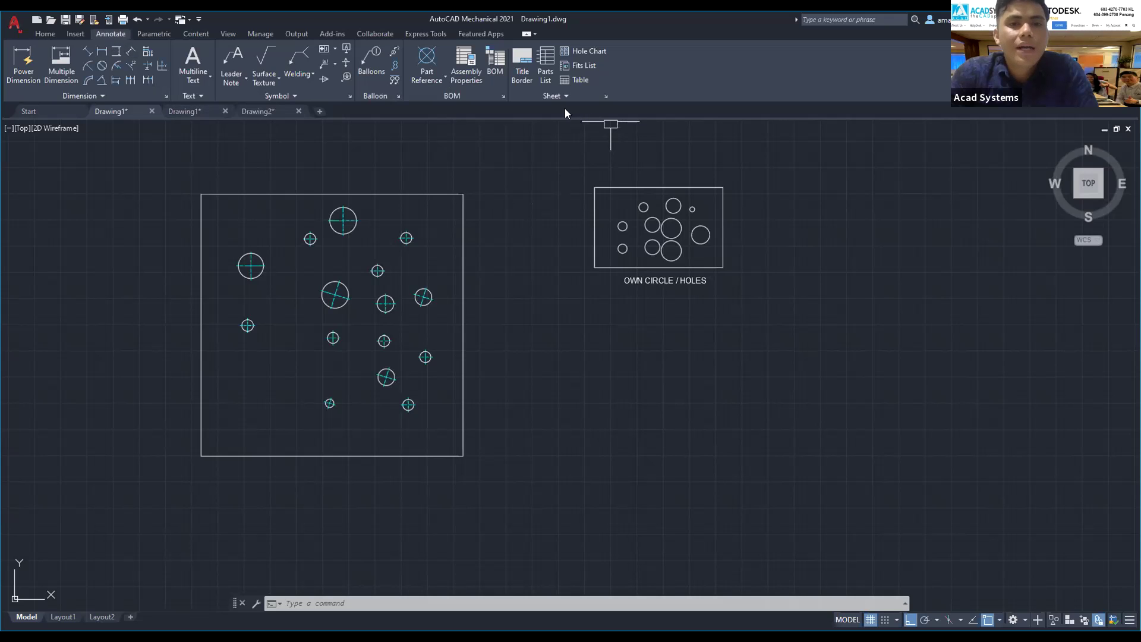
pyautogui.click(587, 52)
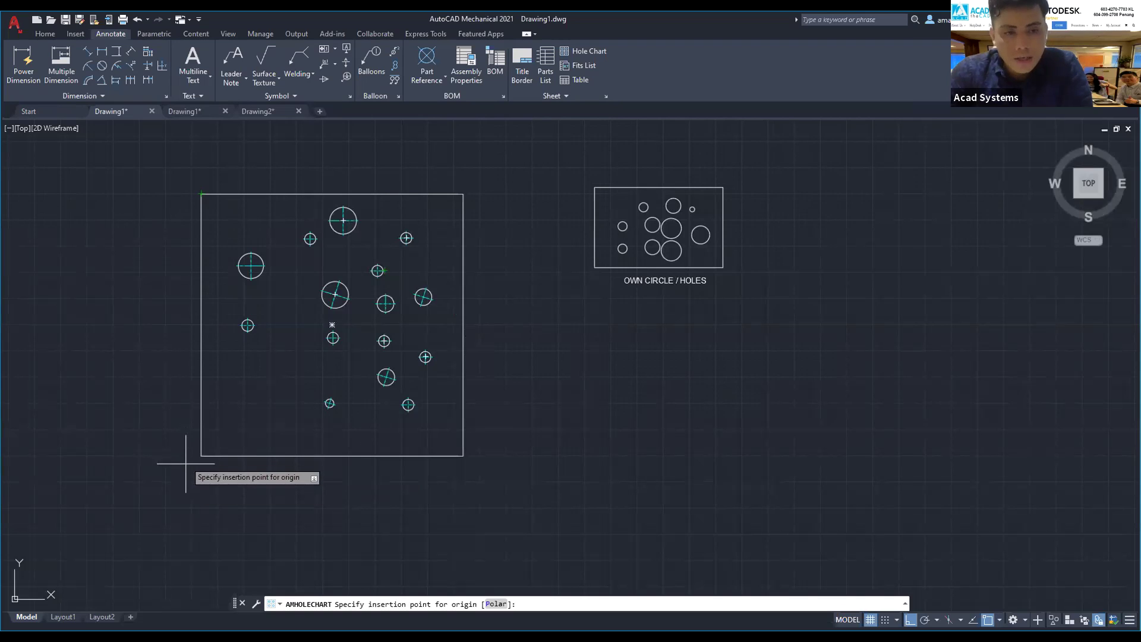
# Step: Set the hole chart origin at the plate's lower-left corner and name it A
pyautogui.scroll(4, 202, 456)
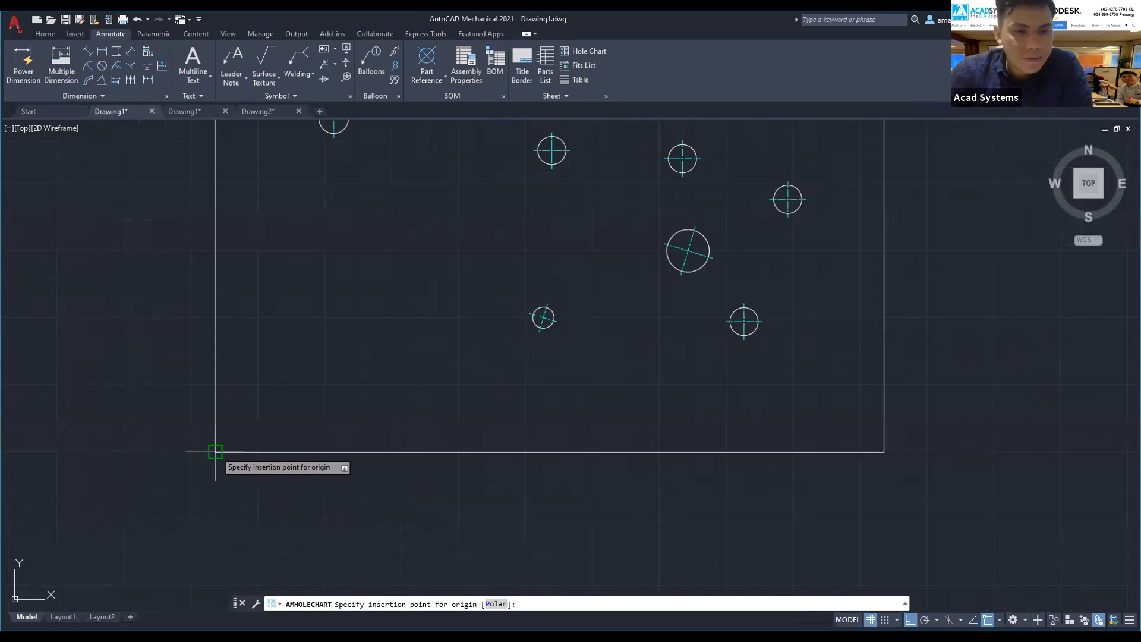
pyautogui.click(215, 451)
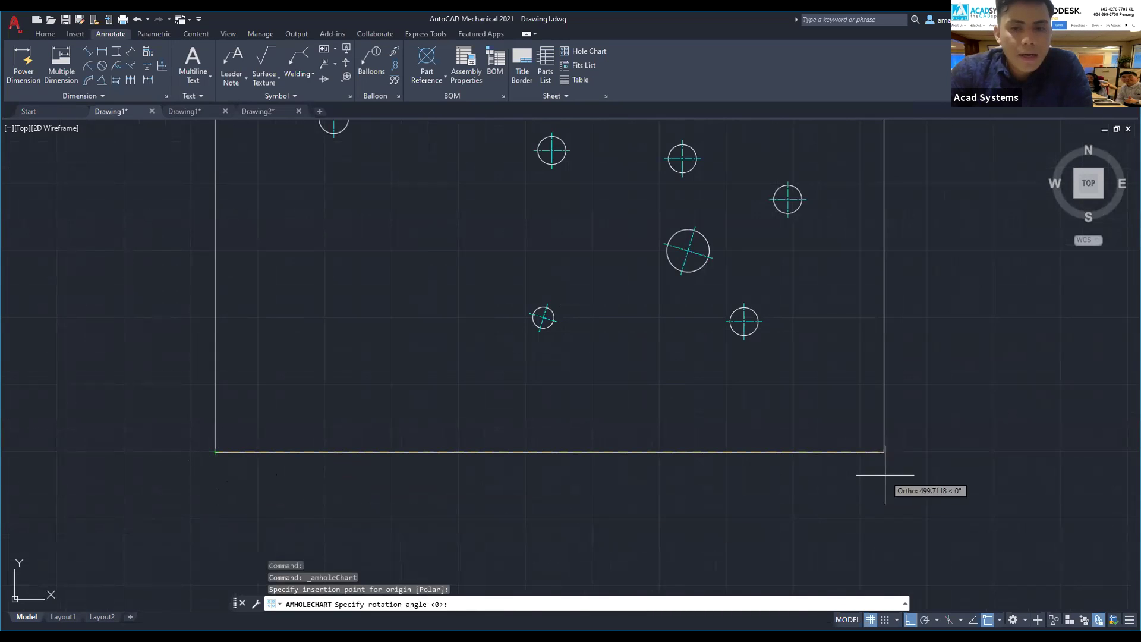
pyautogui.click(882, 451)
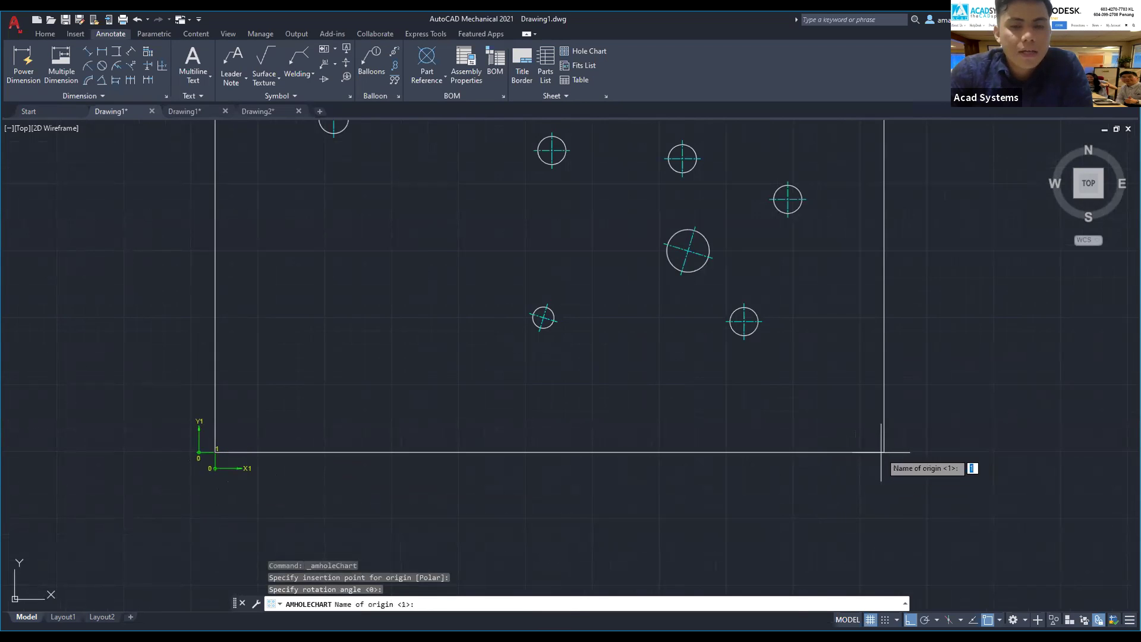
pyautogui.scroll(5, 199, 462)
pyautogui.scroll(-4, 211, 445)
pyautogui.moveTo(232, 352); pyautogui.dragTo(369, 360, button='middle')
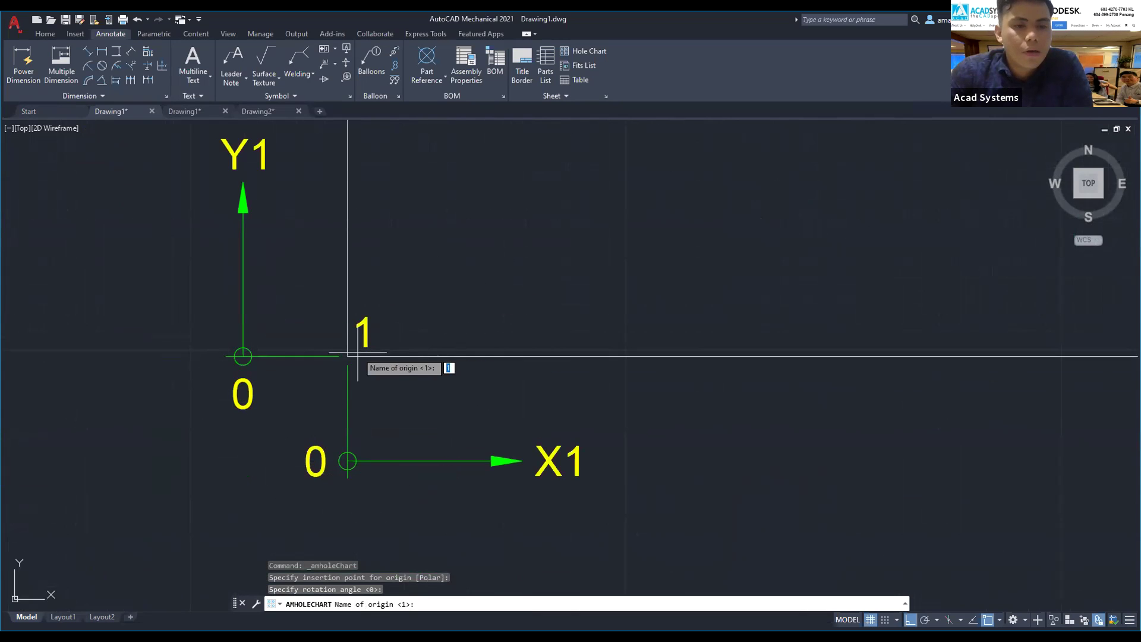
pyautogui.moveTo(244, 225); pyautogui.dragTo(219, 266, button='middle')
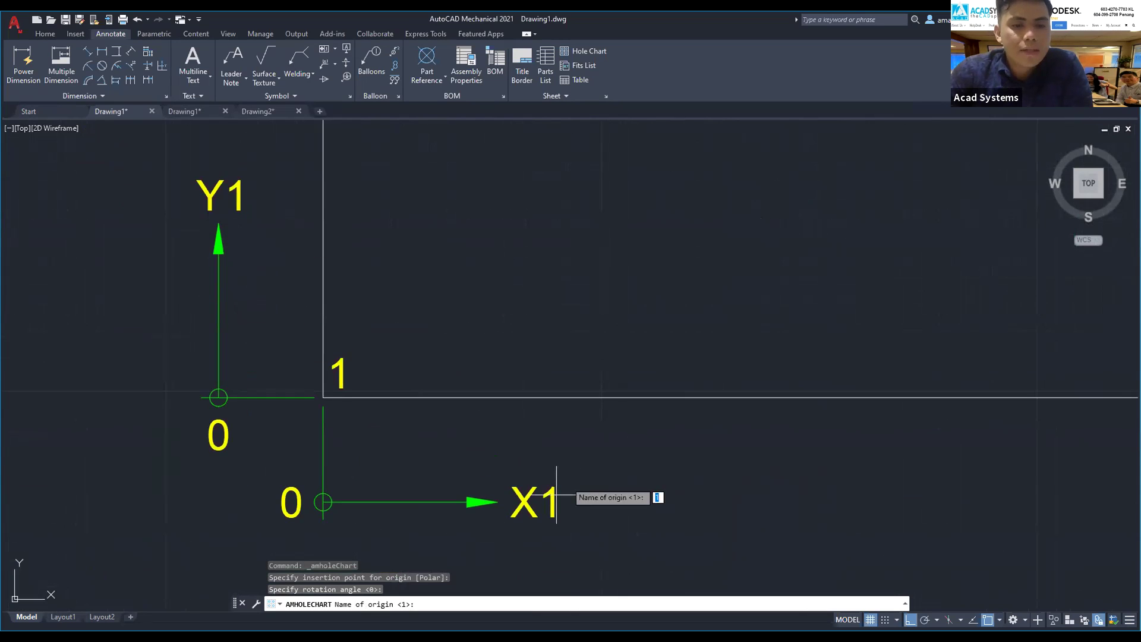
pyautogui.scroll(-5, 557, 495)
pyautogui.scroll(3, 421, 491)
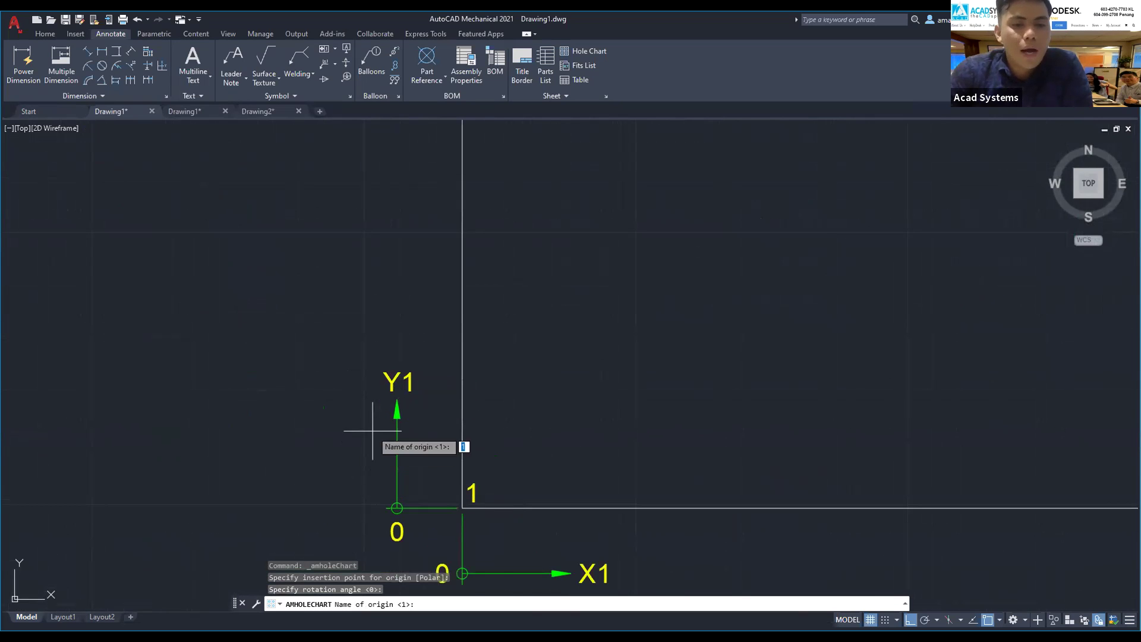
pyautogui.scroll(-1, 416, 452)
pyautogui.scroll(1, 525, 509)
pyautogui.moveTo(446, 507); pyautogui.dragTo(338, 502, button='middle')
pyautogui.scroll(-5, 363, 493)
pyautogui.moveTo(279, 429); pyautogui.dragTo(155, 425, button='middle')
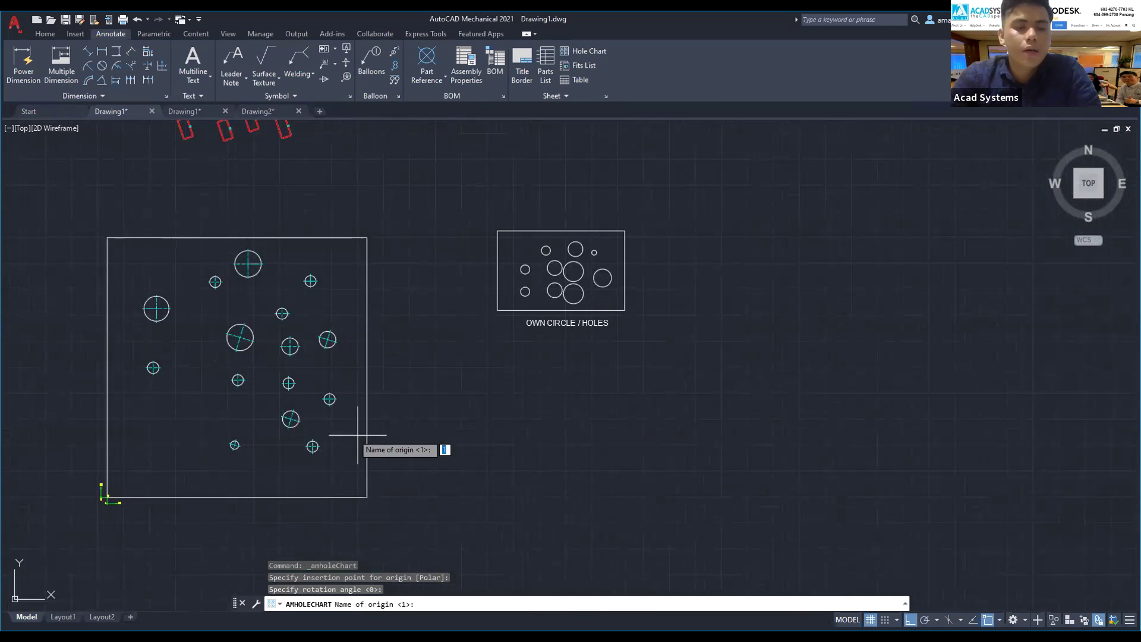
pyautogui.scroll(-5, 327, 452)
pyautogui.scroll(3, 519, 378)
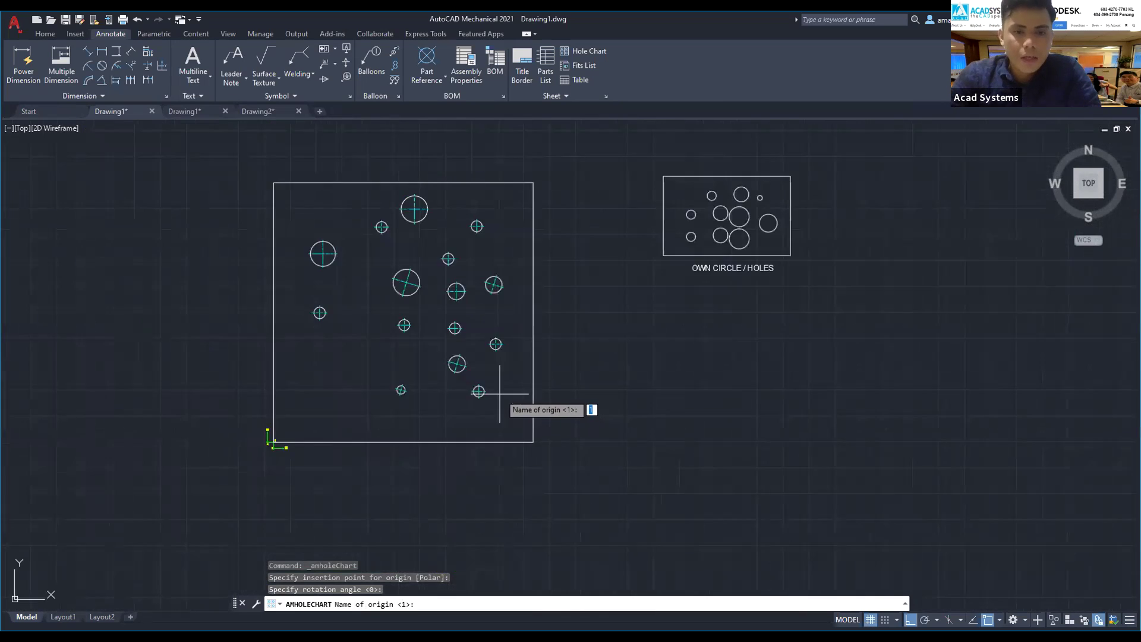
pyautogui.moveTo(500, 403); pyautogui.dragTo(382, 422, button='middle')
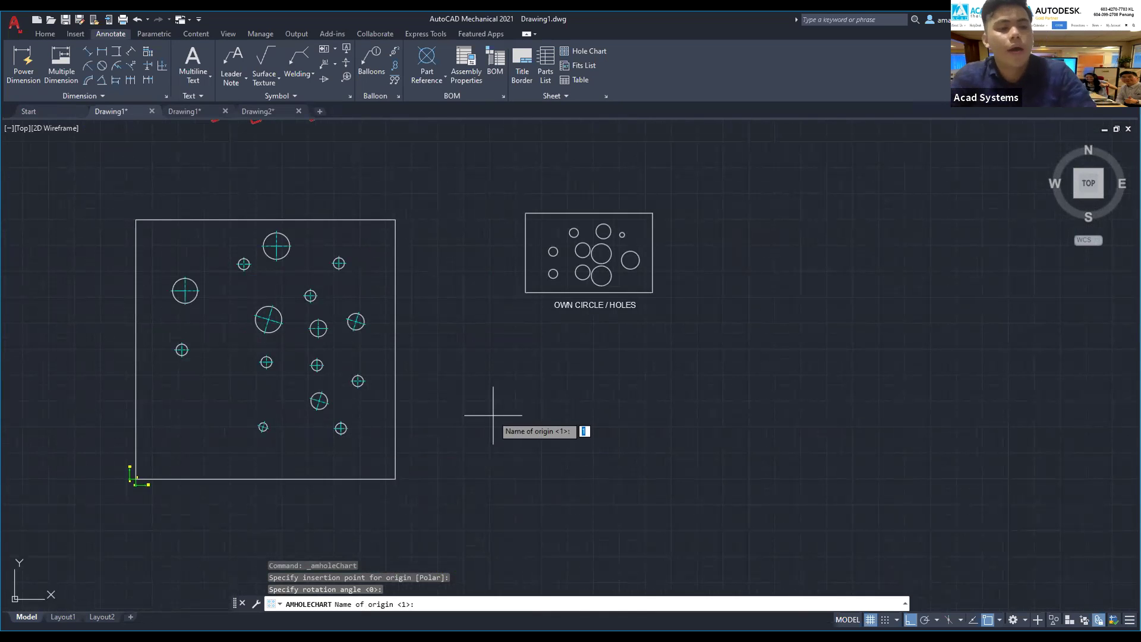
pyautogui.write('A')
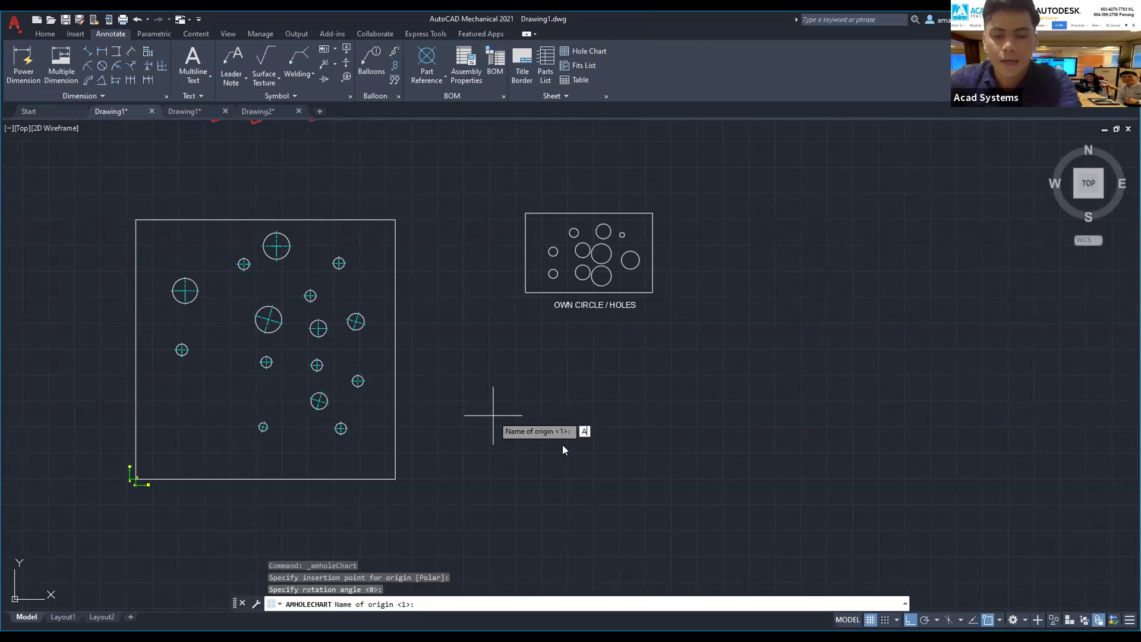
pyautogui.press('Return')
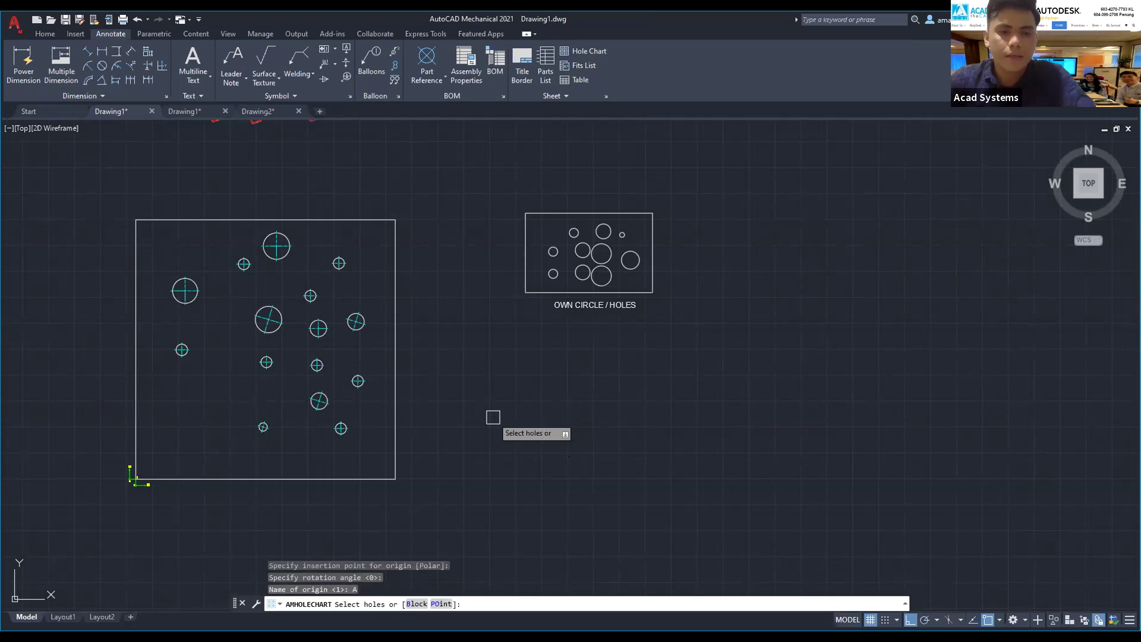
# Step: Window-select all 15 plate holes for the hole chart
pyautogui.moveTo(421, 492)
pyautogui.mouseDown(button='middle')
pyautogui.moveTo(648, 520)
pyautogui.moveTo(649, 529)
pyautogui.mouseUp(button='middle')
pyautogui.click(378, 269)
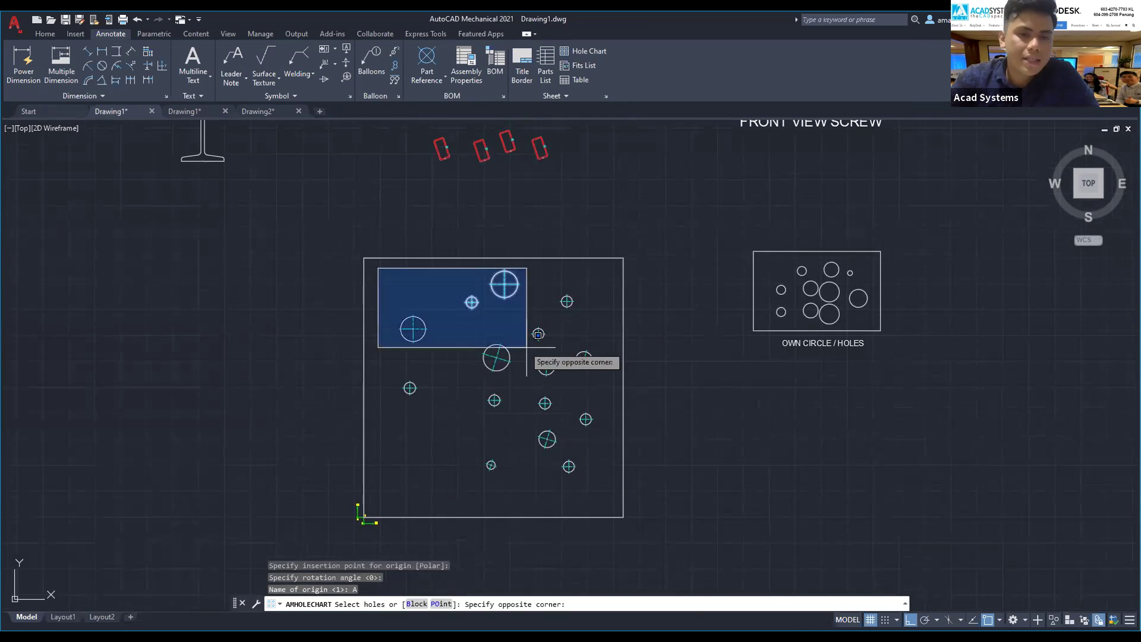
pyautogui.click(608, 504)
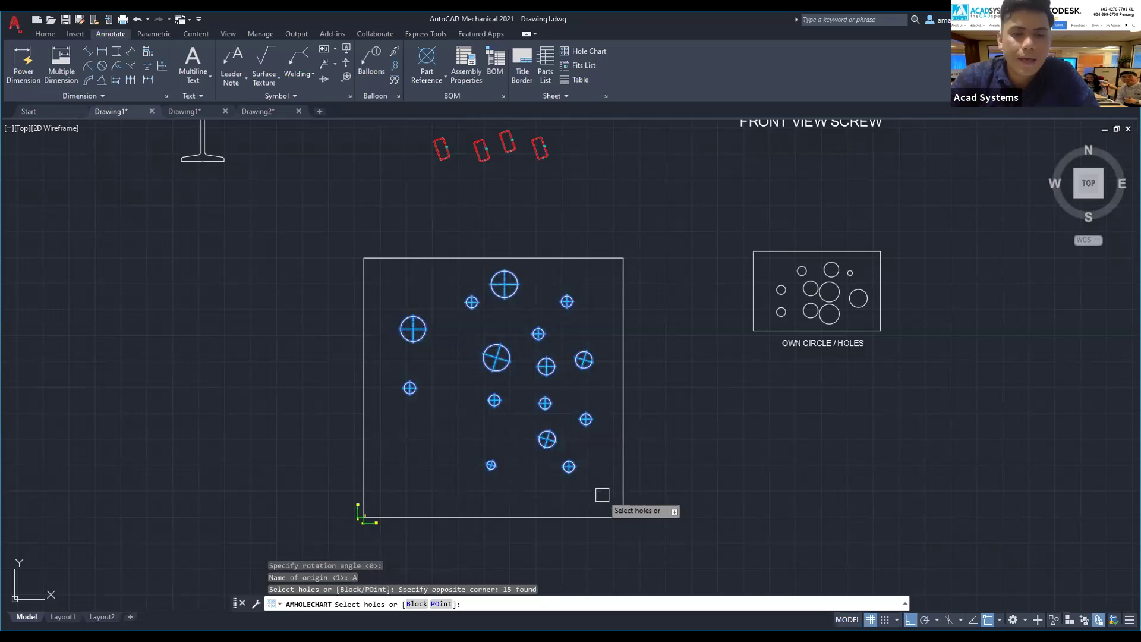
pyautogui.press('Return')
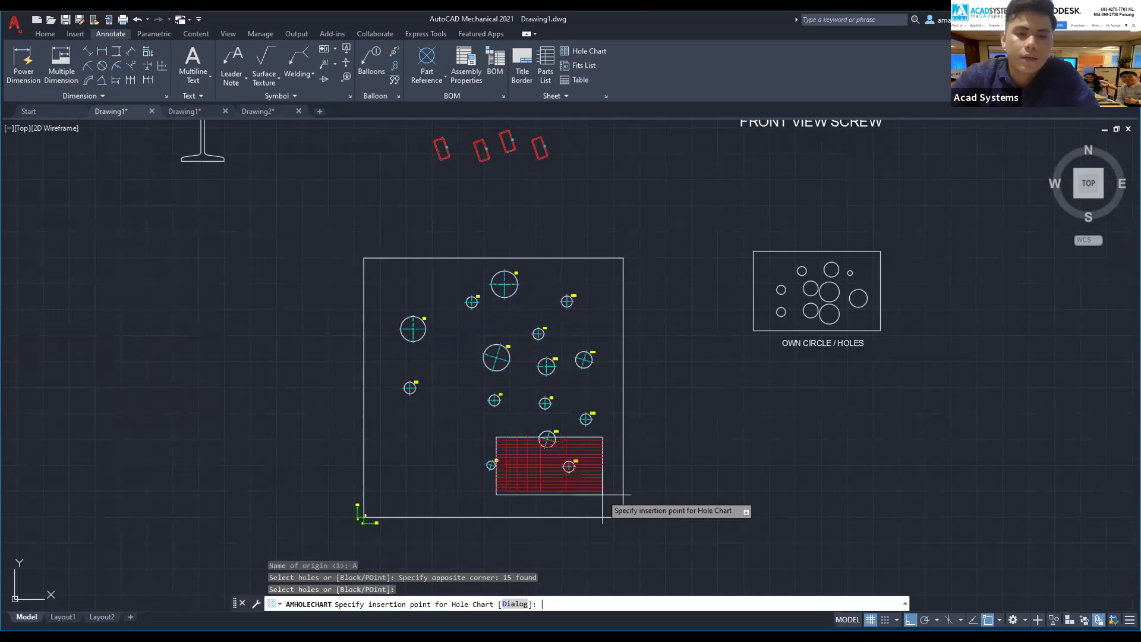
pyautogui.moveTo(602, 495); pyautogui.dragTo(496, 481, button='middle')
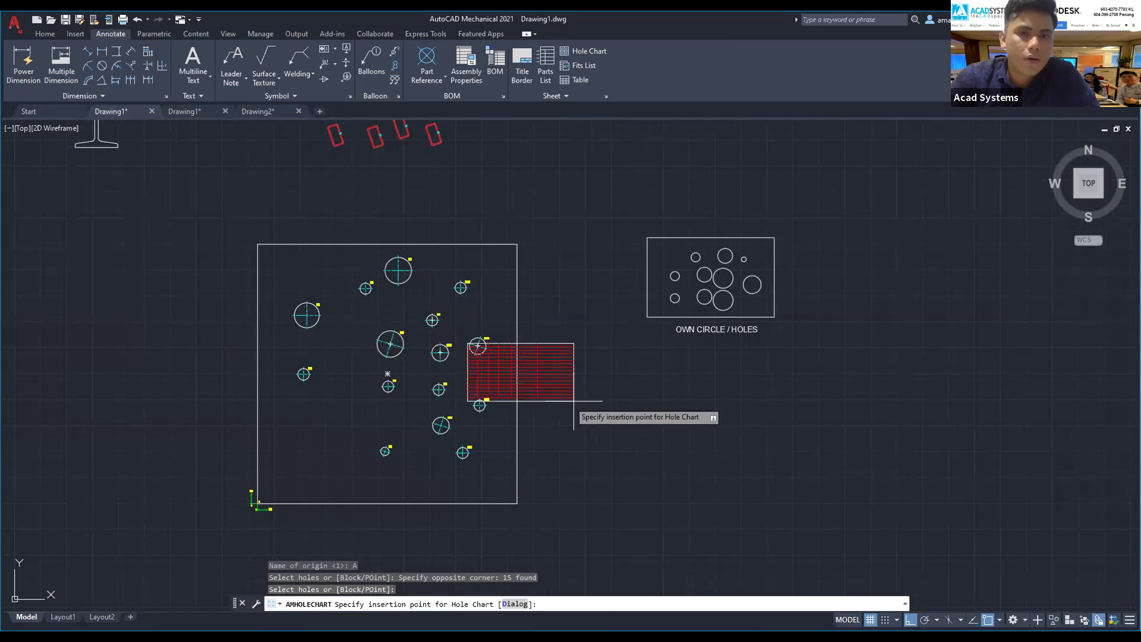
pyautogui.scroll(4, 612, 425)
pyautogui.scroll(-2, 623, 450)
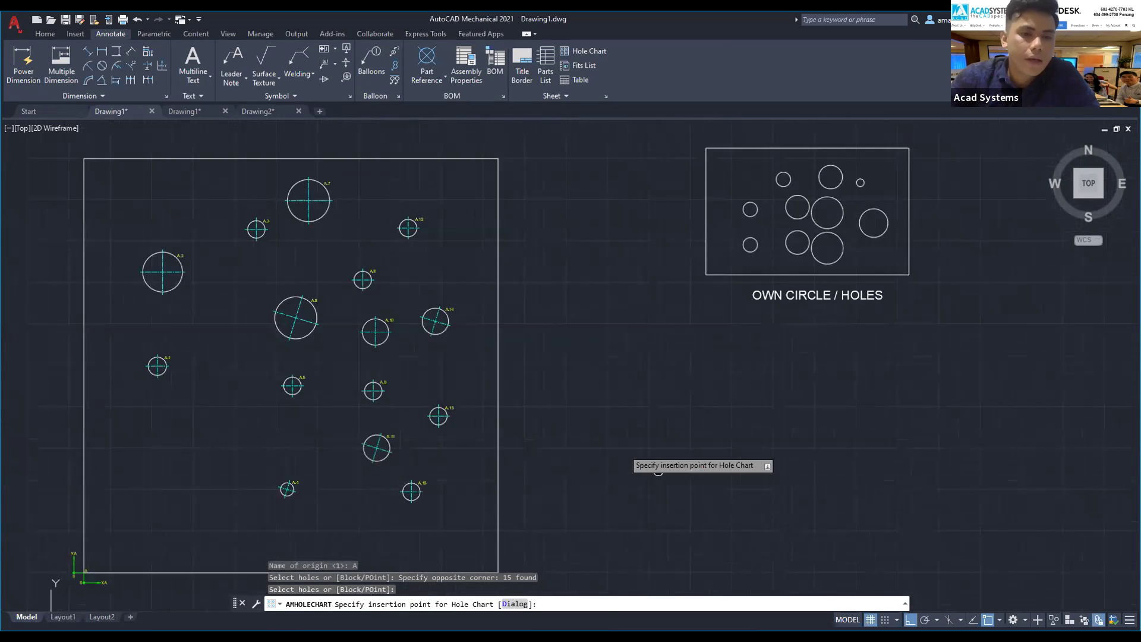
pyautogui.scroll(5, 553, 327)
pyautogui.scroll(-2, 797, 542)
pyautogui.scroll(-5, 797, 543)
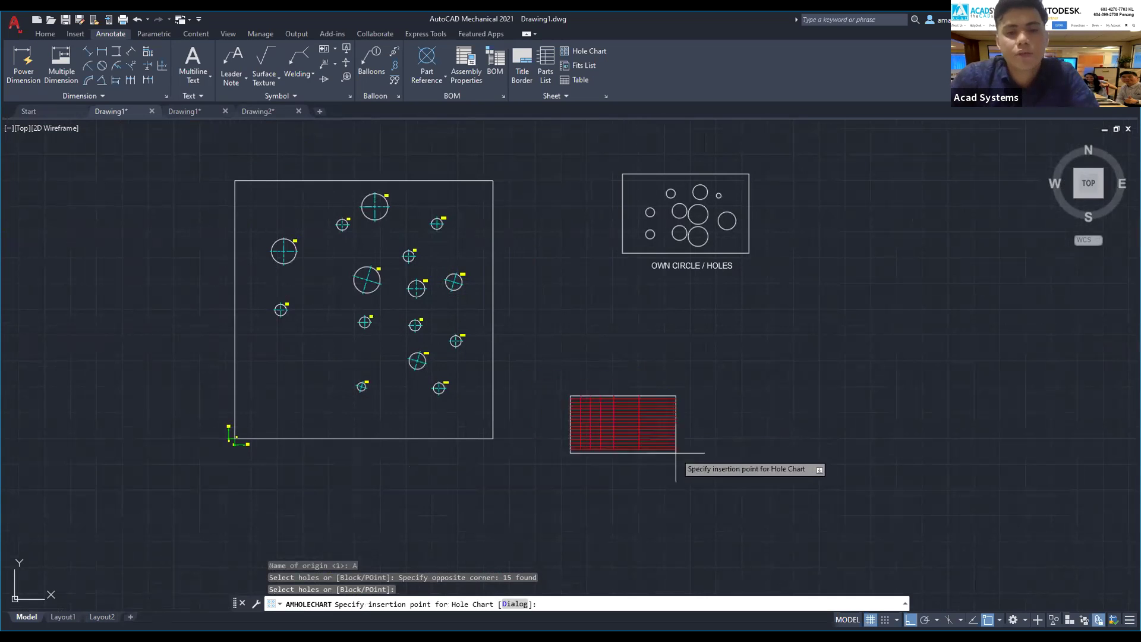
# Step: Place the hole chart table right of the plate and check it lists A.1–A.15
pyautogui.click(632, 413)
pyautogui.scroll(4, 596, 400)
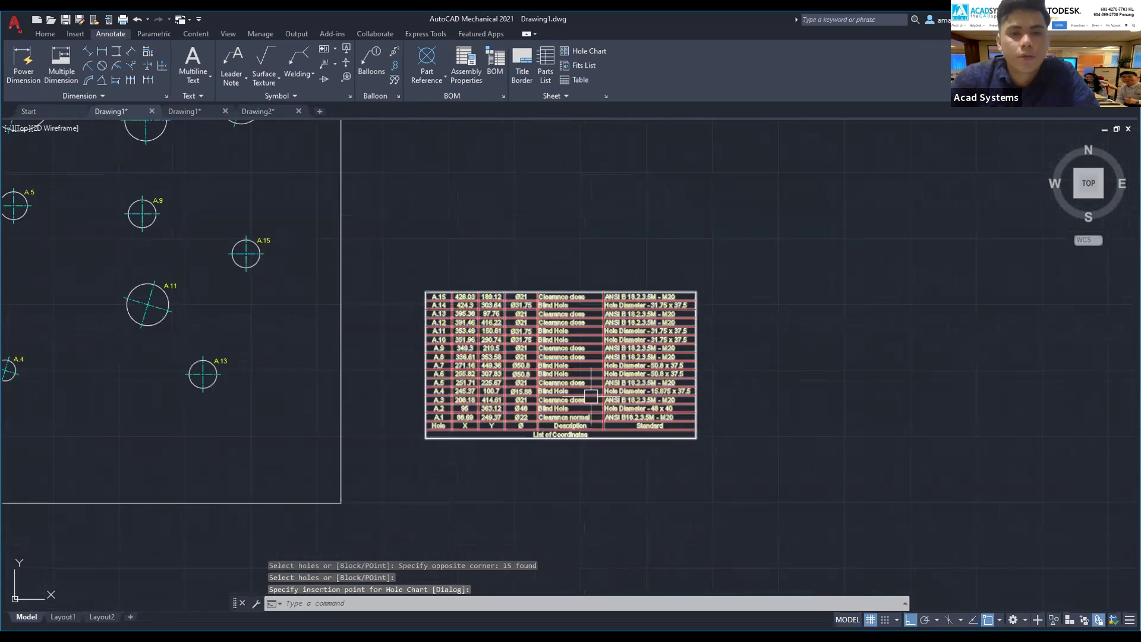
pyautogui.scroll(2, 592, 397)
pyautogui.scroll(2, 590, 395)
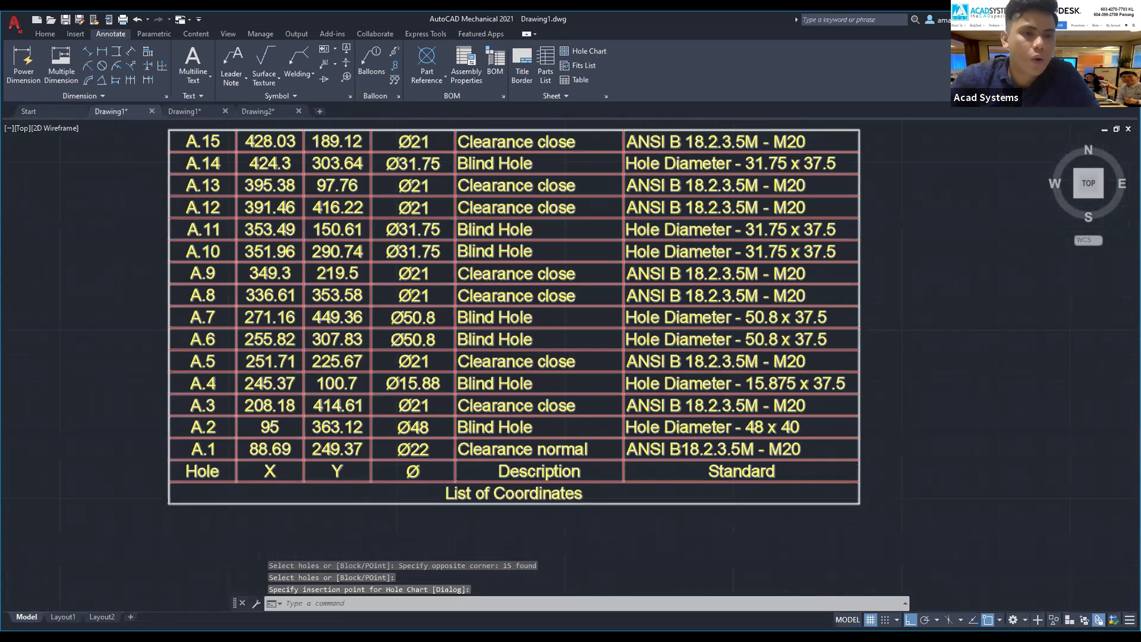
pyautogui.scroll(2, 590, 394)
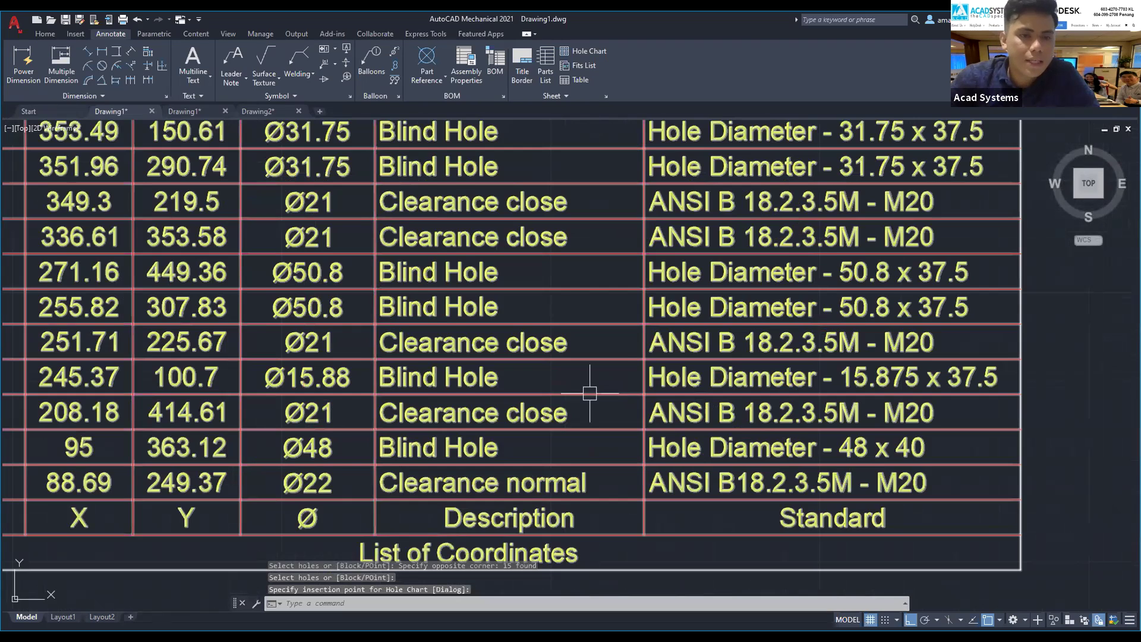
pyautogui.scroll(-2, 590, 393)
pyautogui.moveTo(588, 392); pyautogui.dragTo(486, 247, button='middle')
pyautogui.scroll(-2, 368, 481)
pyautogui.scroll(-2, 368, 481)
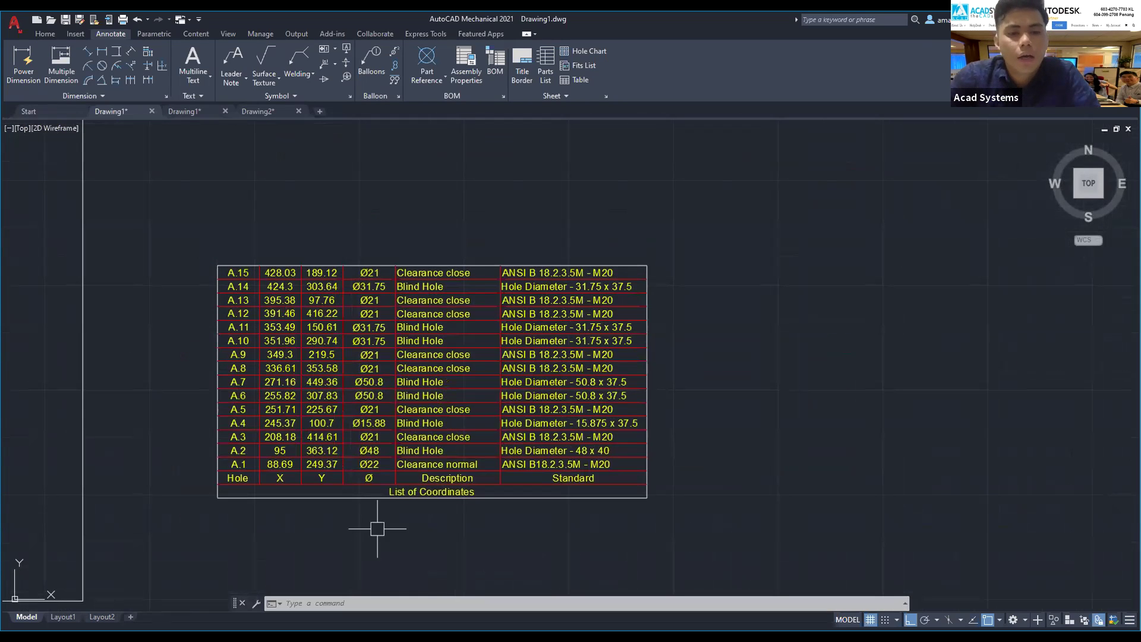
pyautogui.moveTo(403, 527); pyautogui.dragTo(415, 527, button='middle')
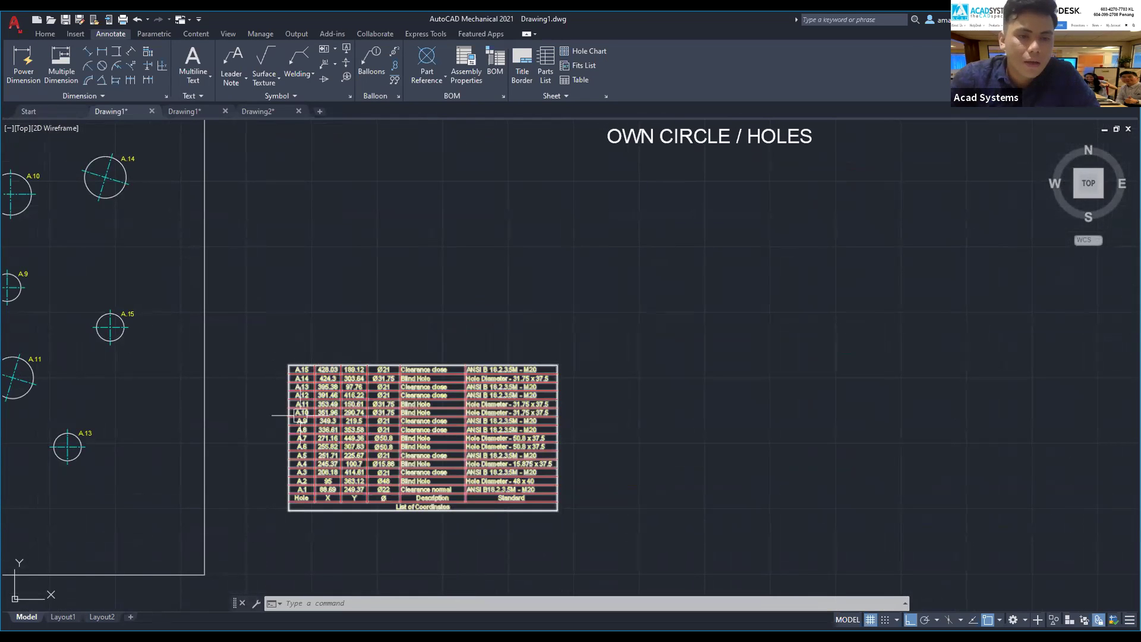
pyautogui.scroll(2, 337, 477)
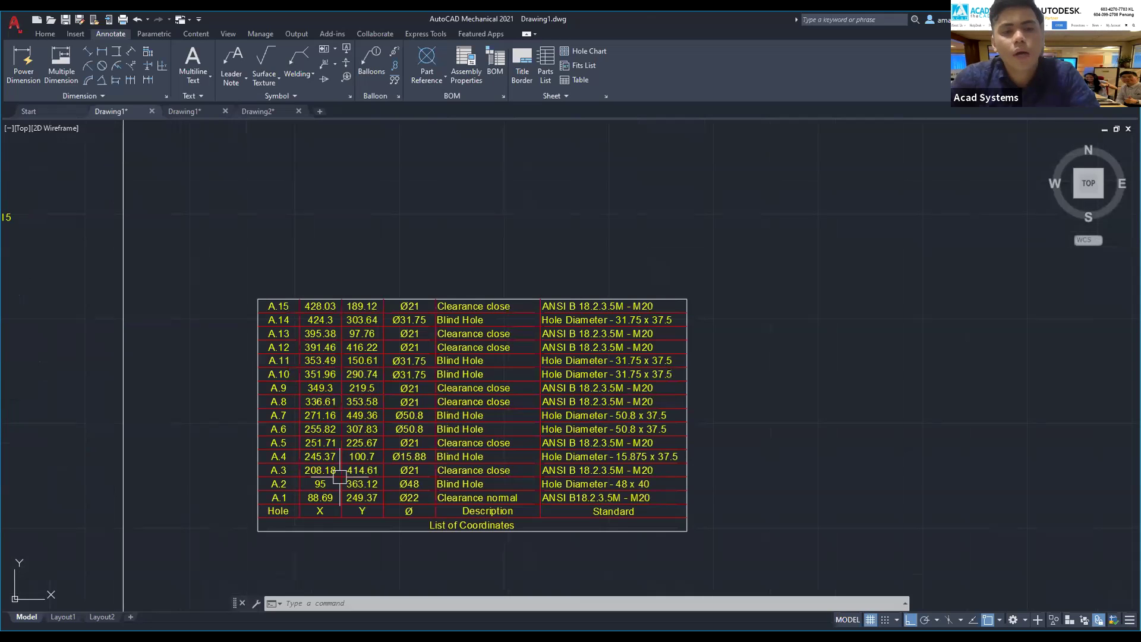
pyautogui.click(384, 301)
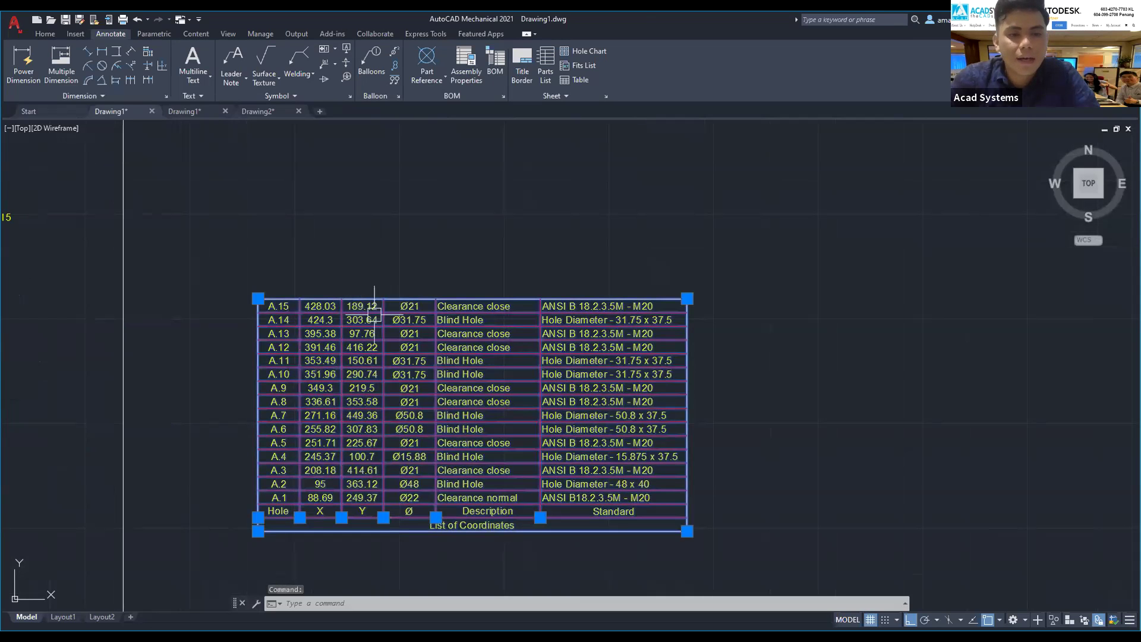
pyautogui.press('Escape')
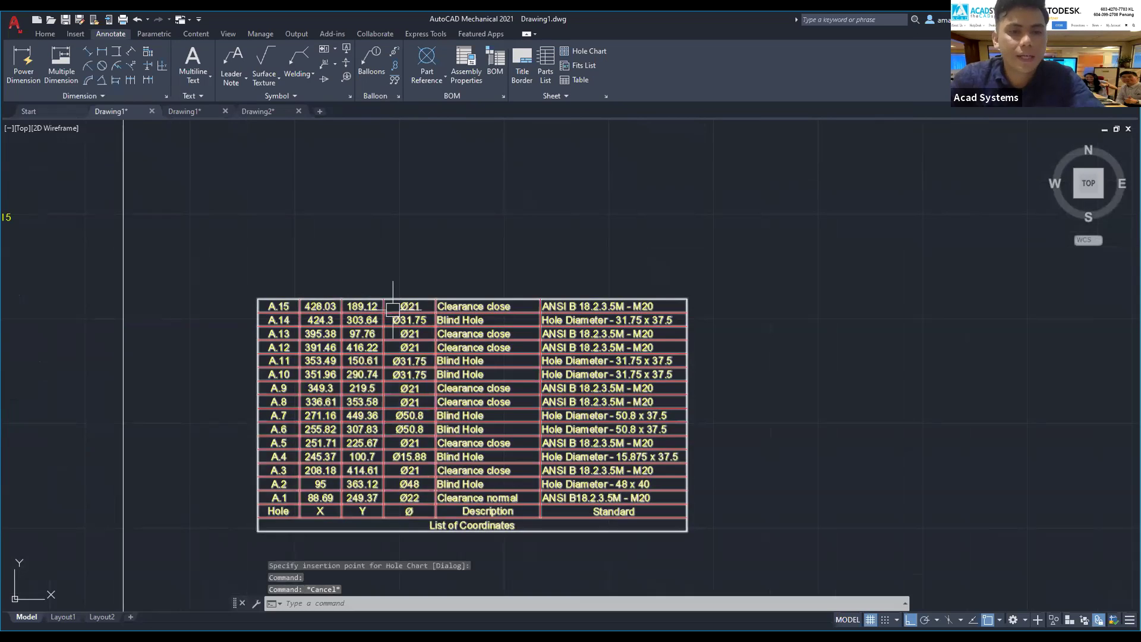
# Step: Change the hole chart's attach point to Top Right so the title and A.1 lead
pyautogui.doubleClick(409, 355)
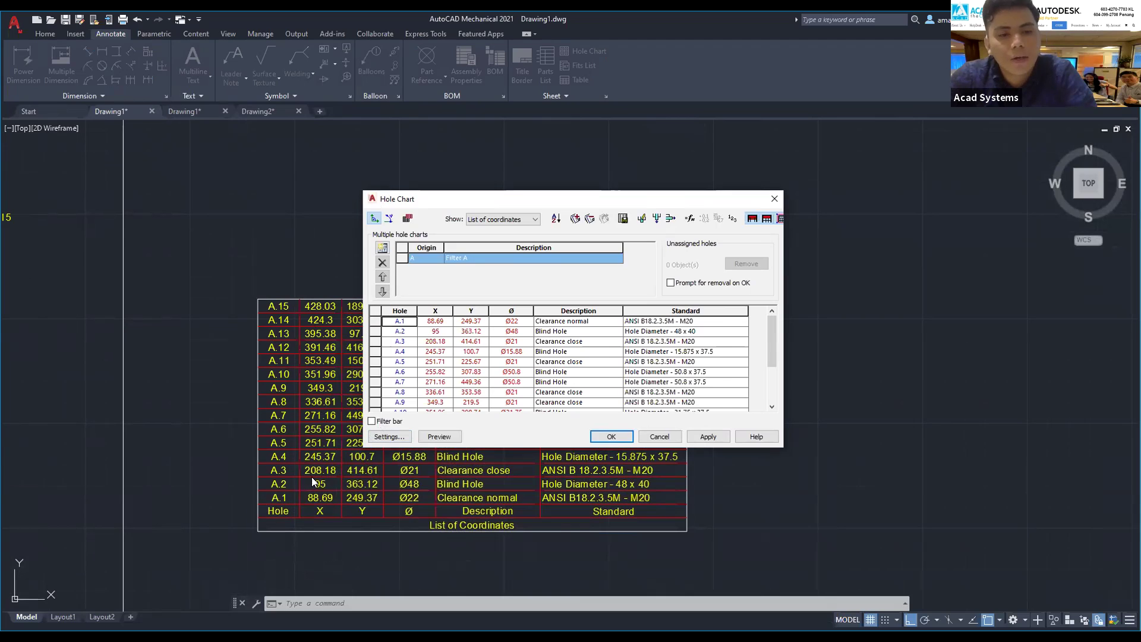
pyautogui.click(391, 438)
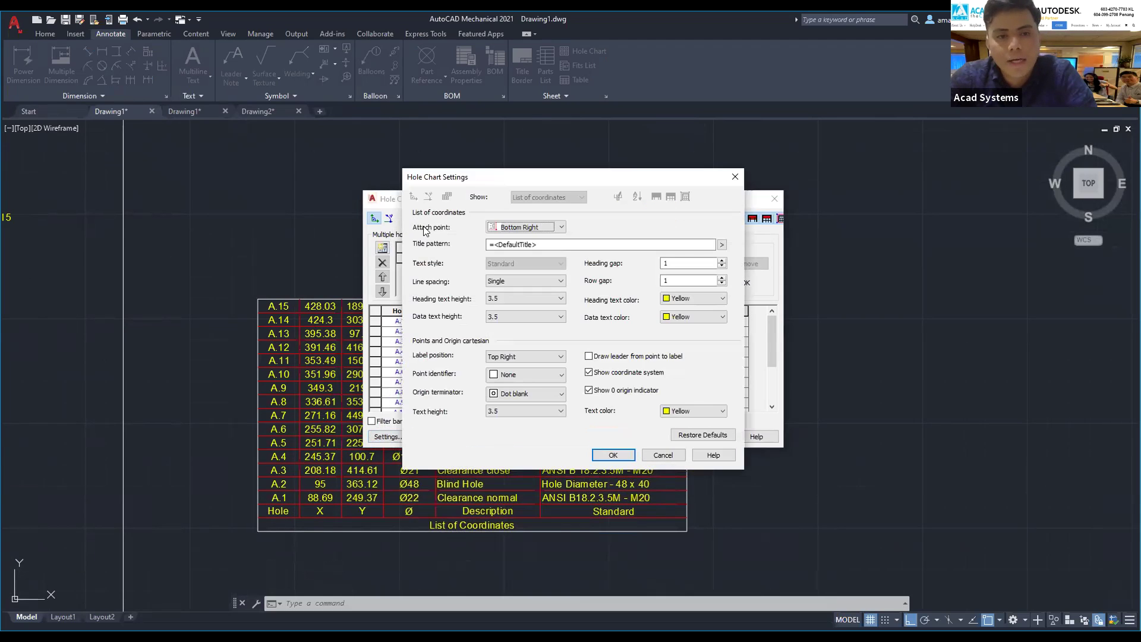
pyautogui.click(552, 231)
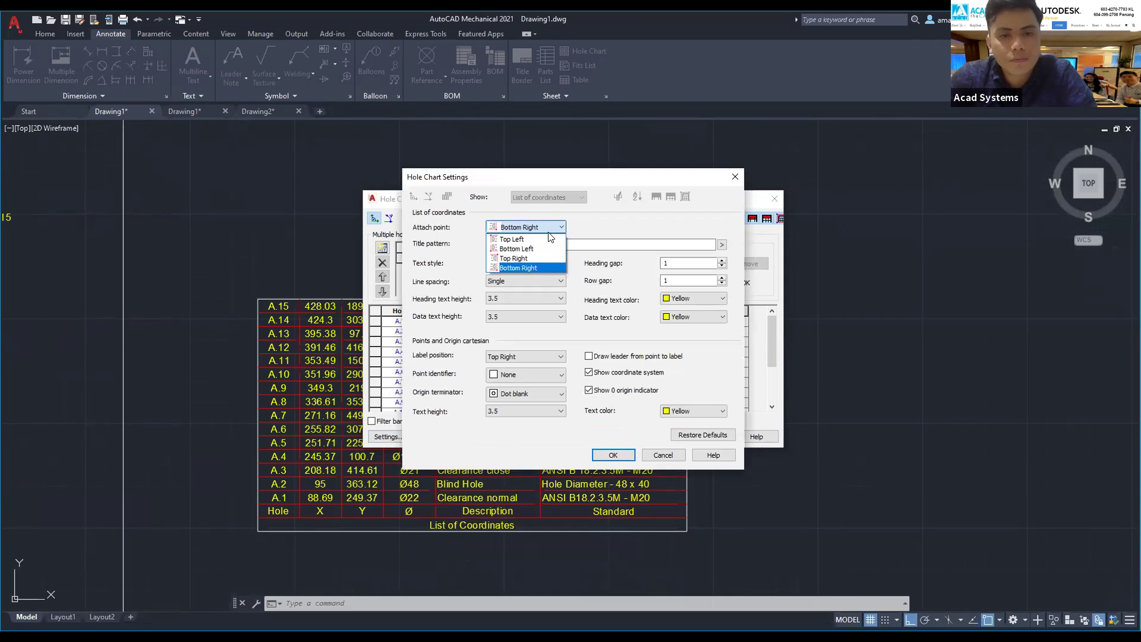
pyautogui.click(520, 260)
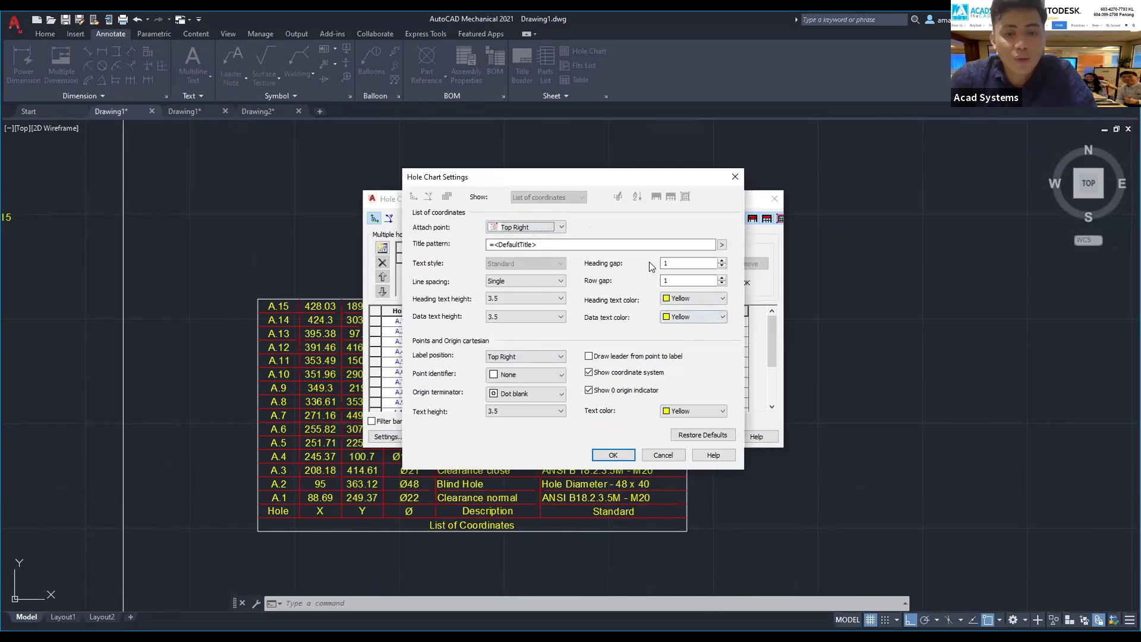
pyautogui.click(612, 455)
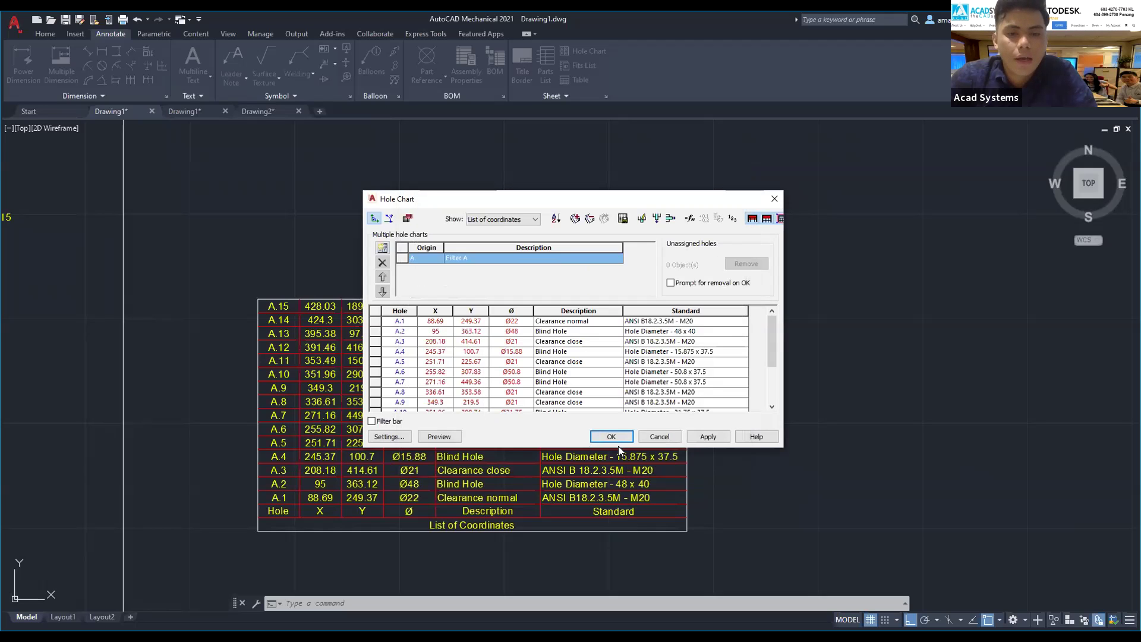
pyautogui.click(703, 440)
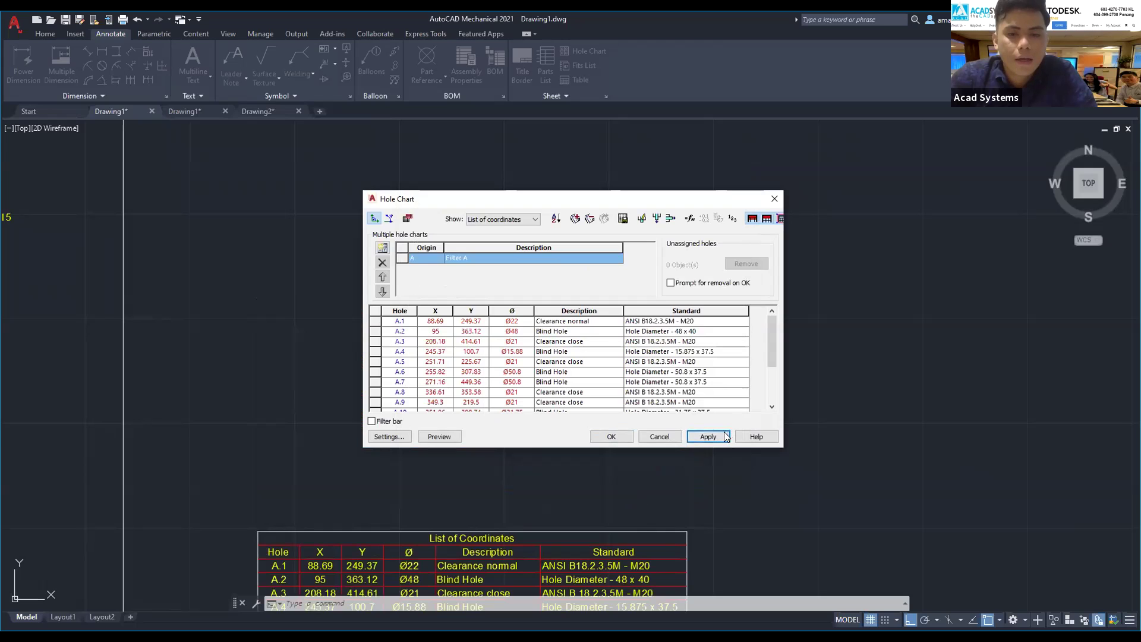
pyautogui.click(612, 436)
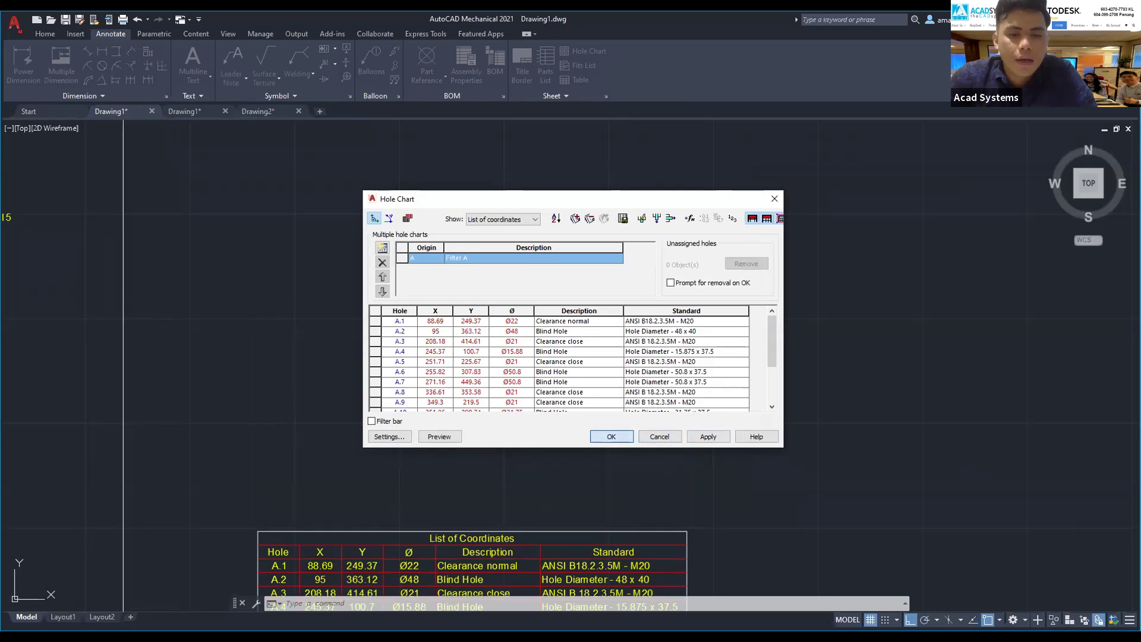
pyautogui.scroll(-6, 558, 410)
# Step: Pan and zoom around the List of Coordinates chart to review all holes A.1–A.15
pyautogui.moveTo(541, 395); pyautogui.dragTo(545, 305, button='middle')
pyautogui.scroll(6, 520, 367)
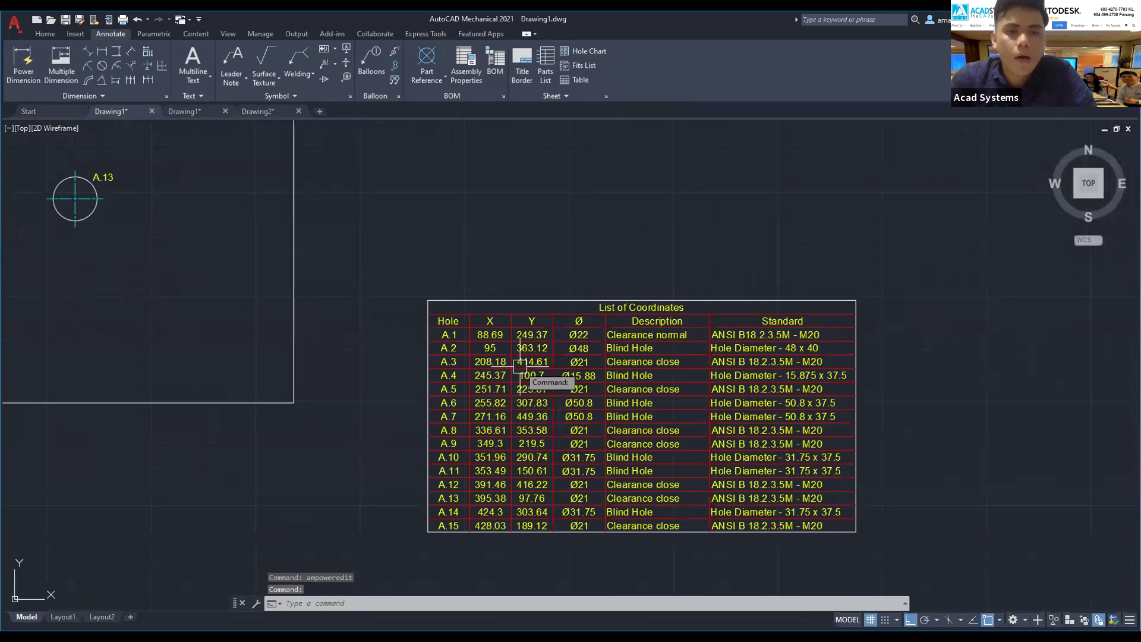
pyautogui.scroll(2, 520, 367)
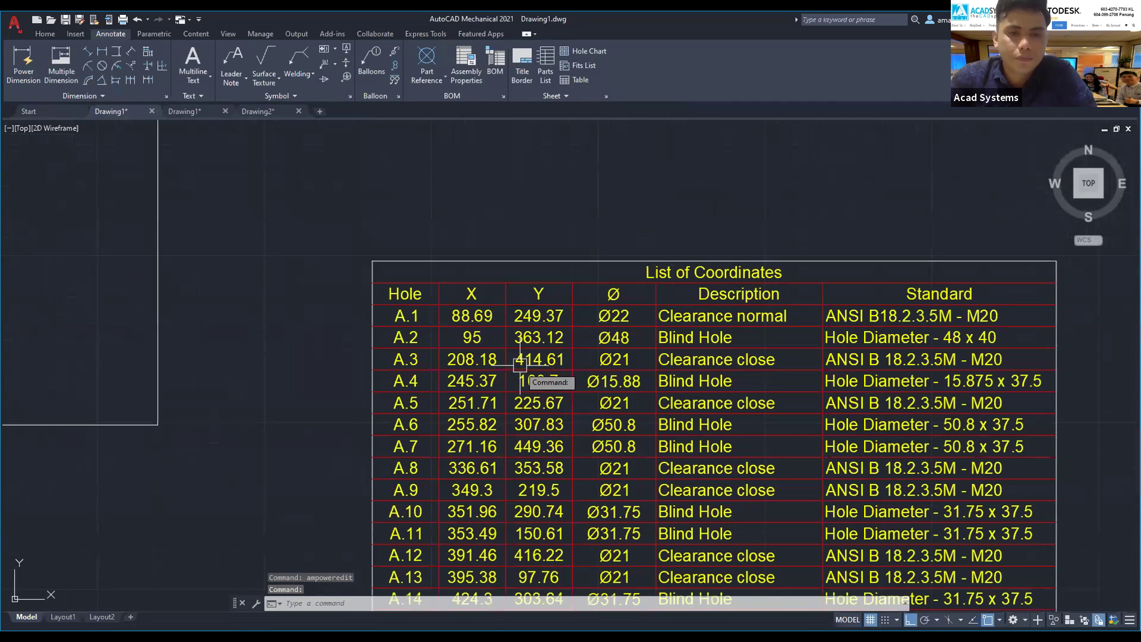
pyautogui.scroll(-2, 525, 327)
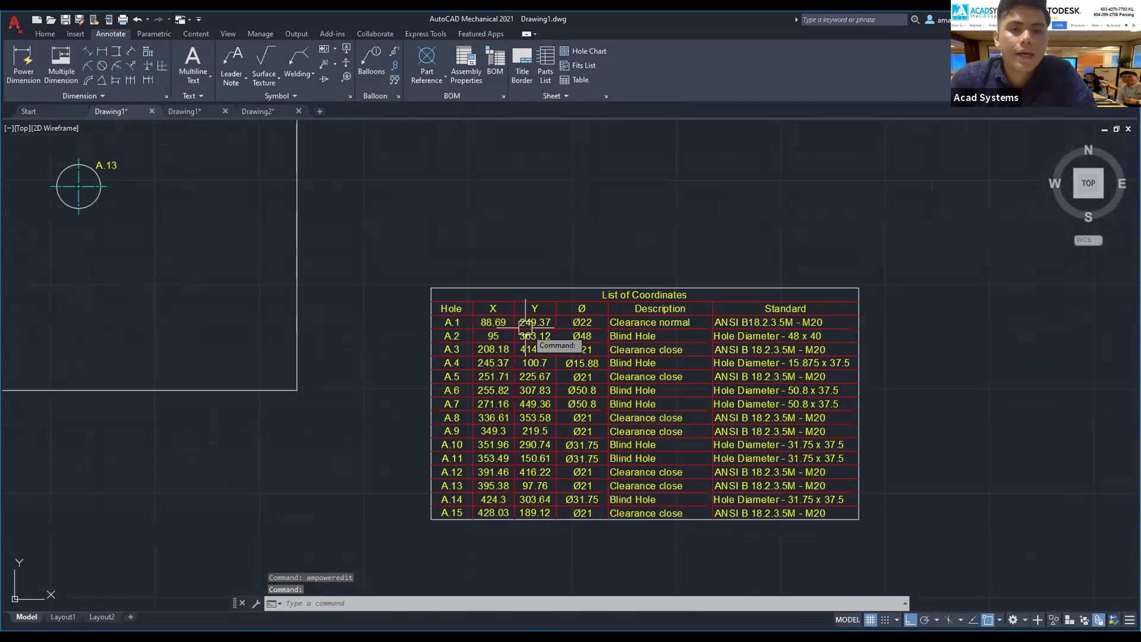
pyautogui.moveTo(510, 316); pyautogui.dragTo(447, 231, button='middle')
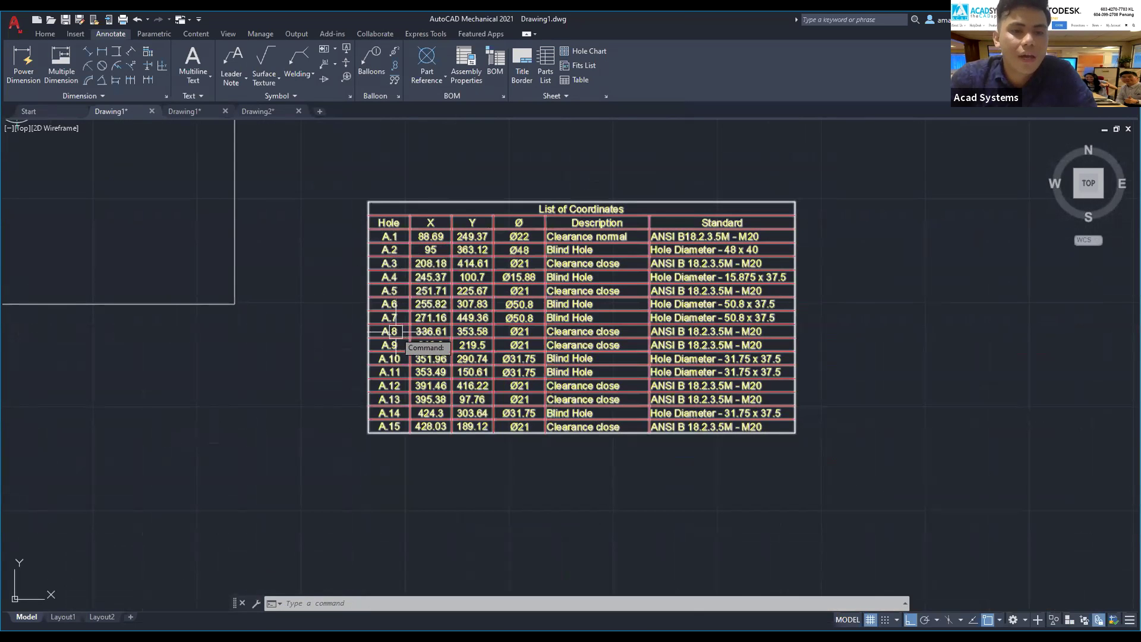
pyautogui.moveTo(394, 331); pyautogui.dragTo(431, 360, button='middle')
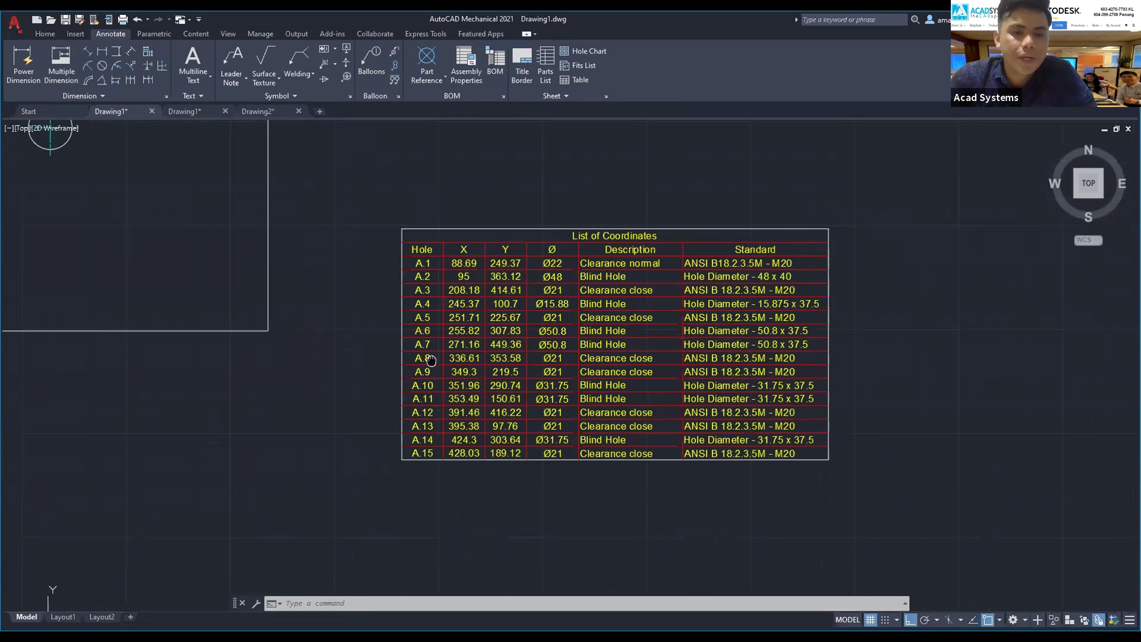
pyautogui.scroll(-4, 431, 359)
pyautogui.scroll(2, 453, 324)
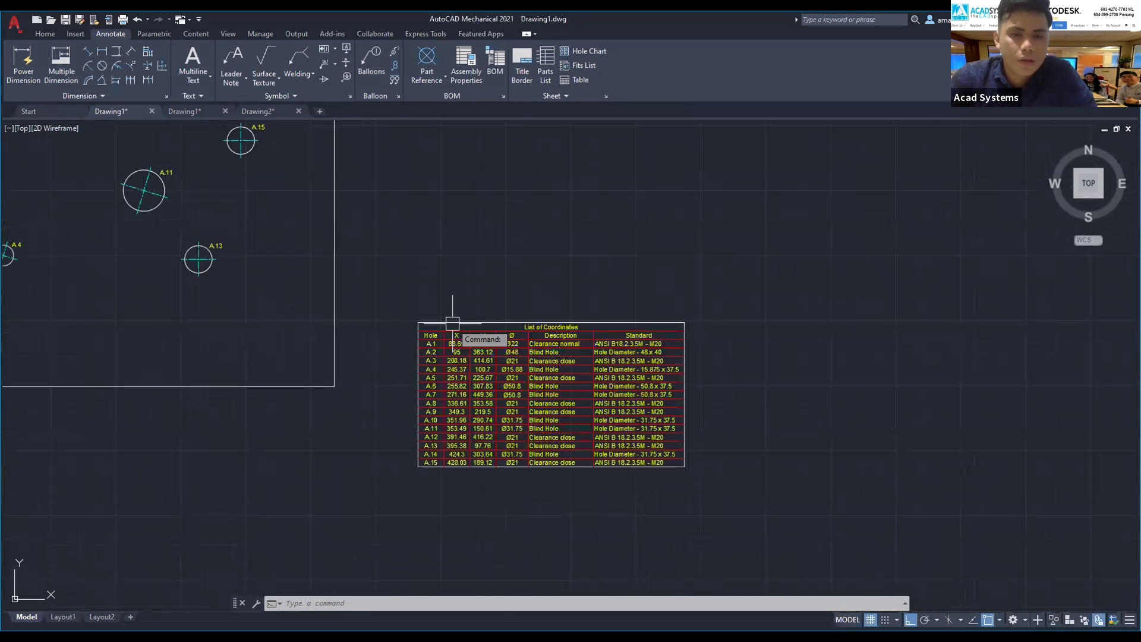
pyautogui.scroll(8, 453, 324)
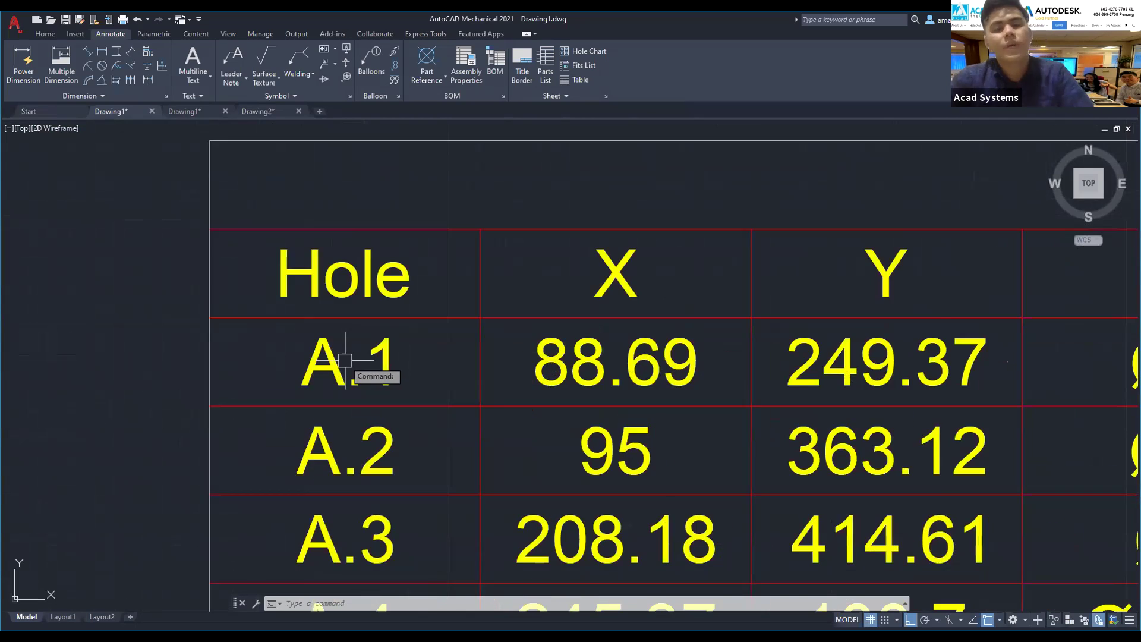
pyautogui.middleClick(344, 360)
pyautogui.moveTo(520, 298); pyautogui.dragTo(389, 286, button='middle')
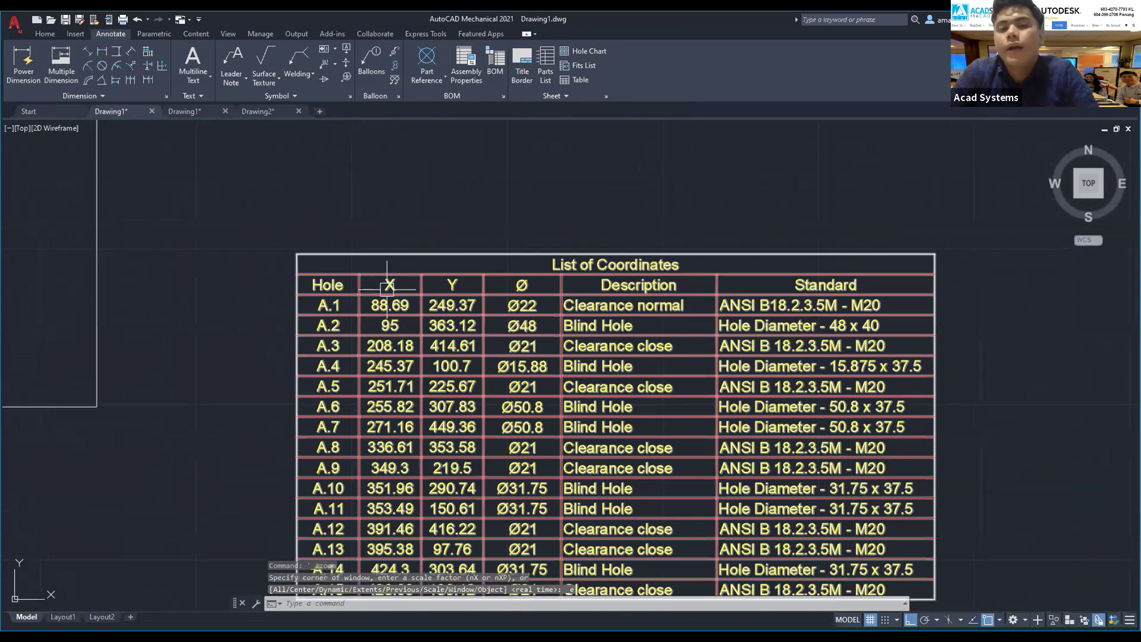
pyautogui.press('Escape')
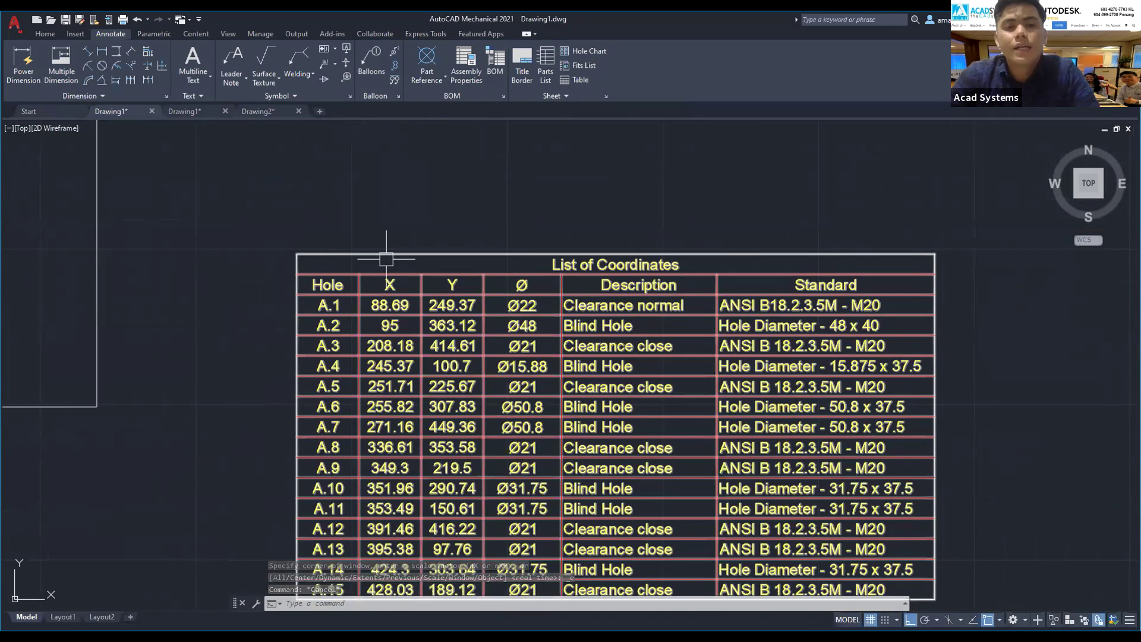
pyautogui.scroll(-4, 324, 214)
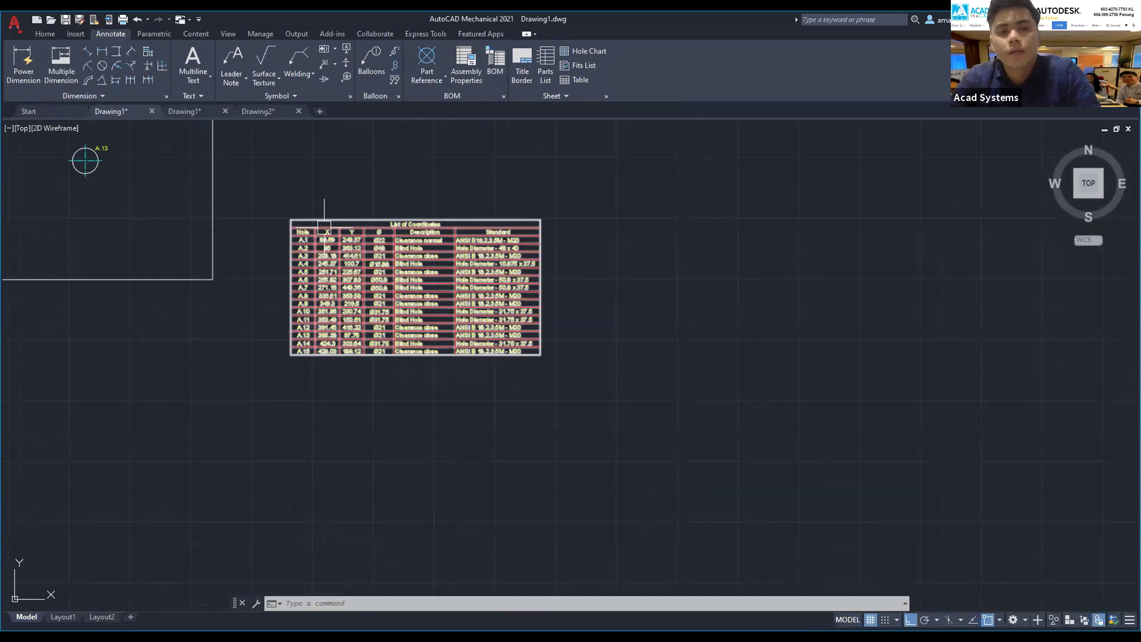
pyautogui.scroll(4, 323, 227)
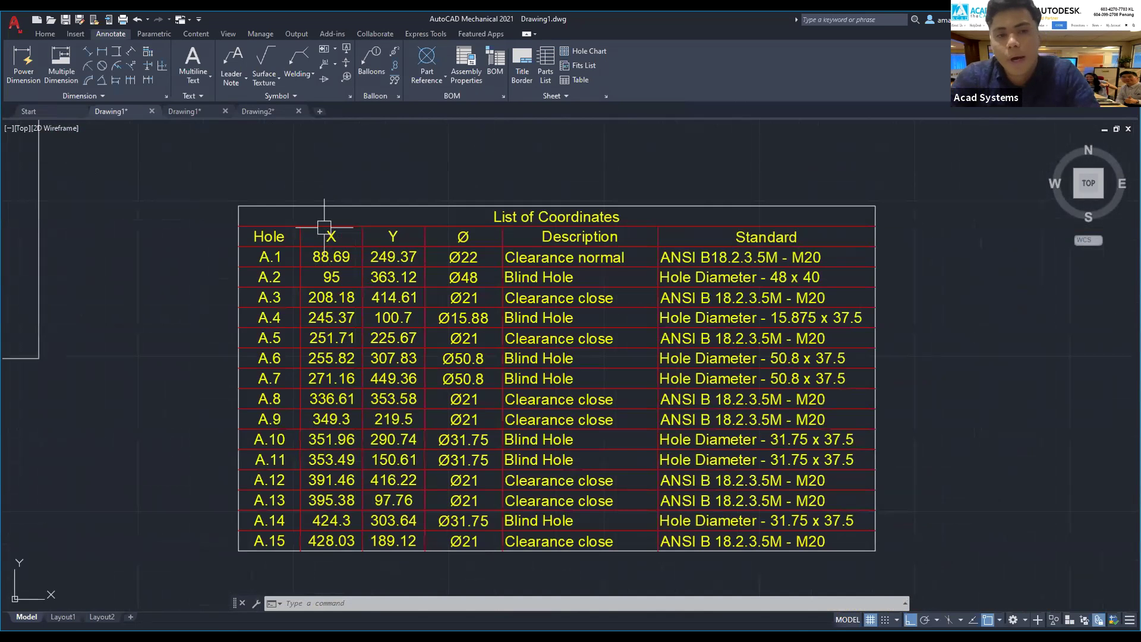
pyautogui.scroll(2, 324, 227)
pyautogui.scroll(-5, 214, 173)
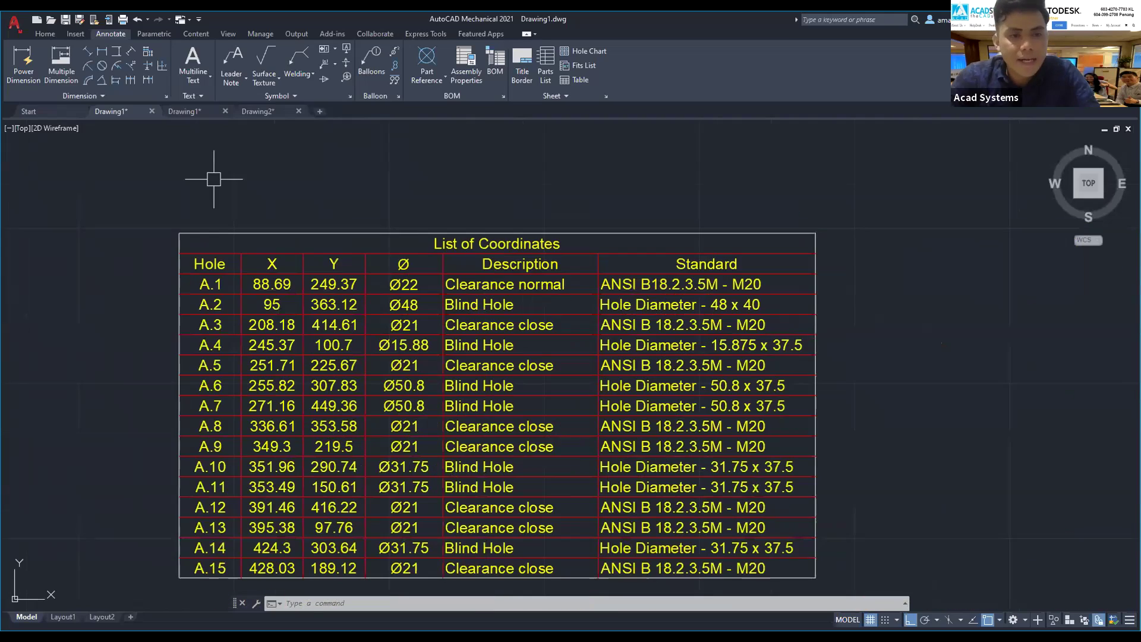
pyautogui.moveTo(184, 224)
pyautogui.mouseDown(button='middle')
pyautogui.moveTo(78, 144)
pyautogui.moveTo(142, 240)
pyautogui.moveTo(232, 226)
pyautogui.mouseUp(button='middle')
pyautogui.scroll(-2, 496, 410)
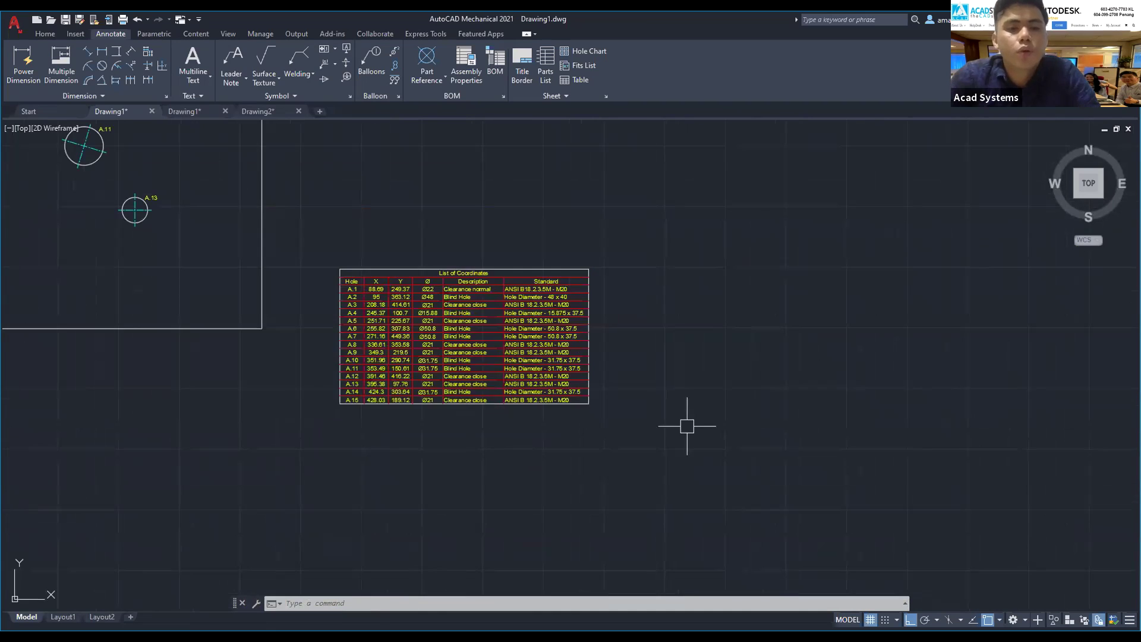
pyautogui.scroll(4, 341, 285)
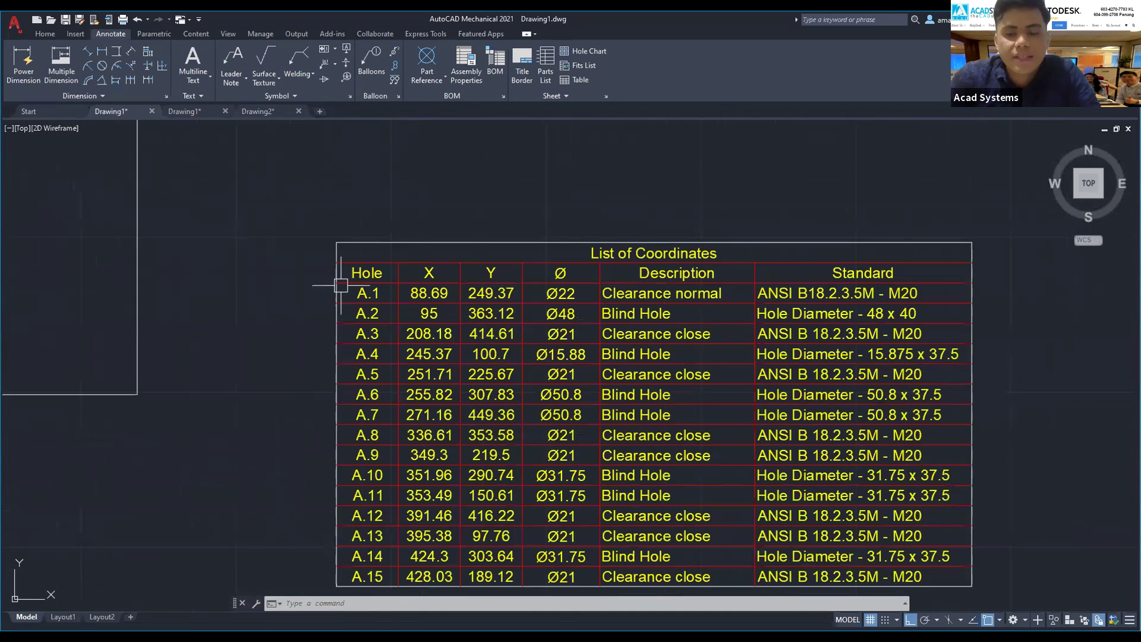
pyautogui.moveTo(341, 286); pyautogui.dragTo(298, 217, button='middle')
pyautogui.scroll(-2, 410, 440)
pyautogui.moveTo(452, 416); pyautogui.dragTo(435, 420, button='middle')
pyautogui.scroll(2, 578, 374)
pyautogui.moveTo(579, 374); pyautogui.dragTo(531, 340, button='middle')
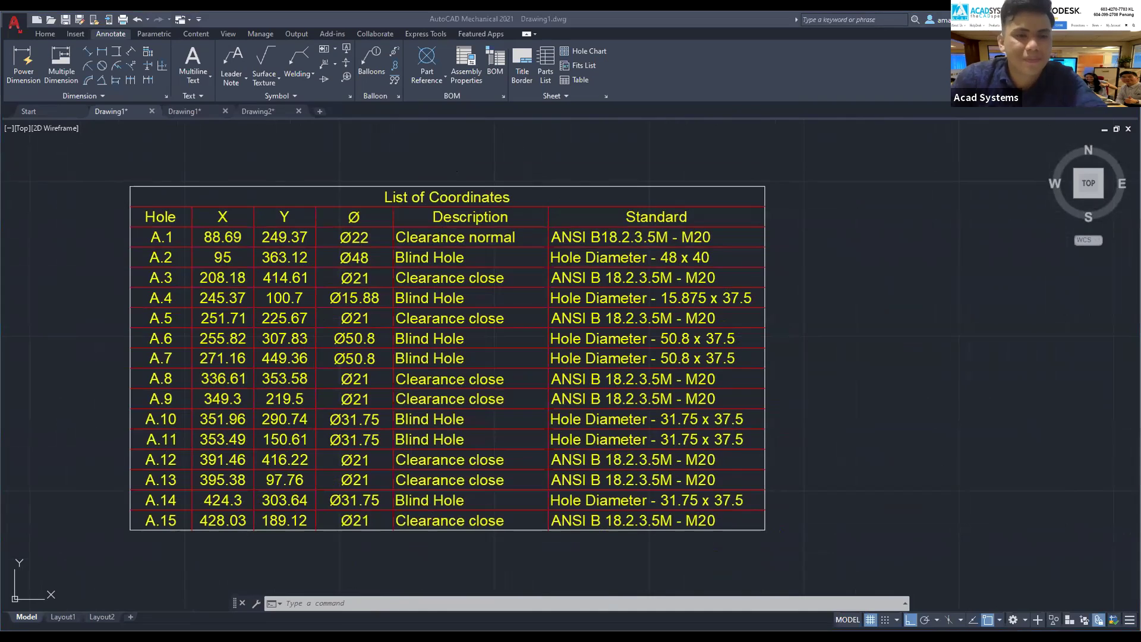
pyautogui.scroll(-2, 473, 283)
pyautogui.scroll(2, 400, 309)
pyautogui.scroll(2, 402, 311)
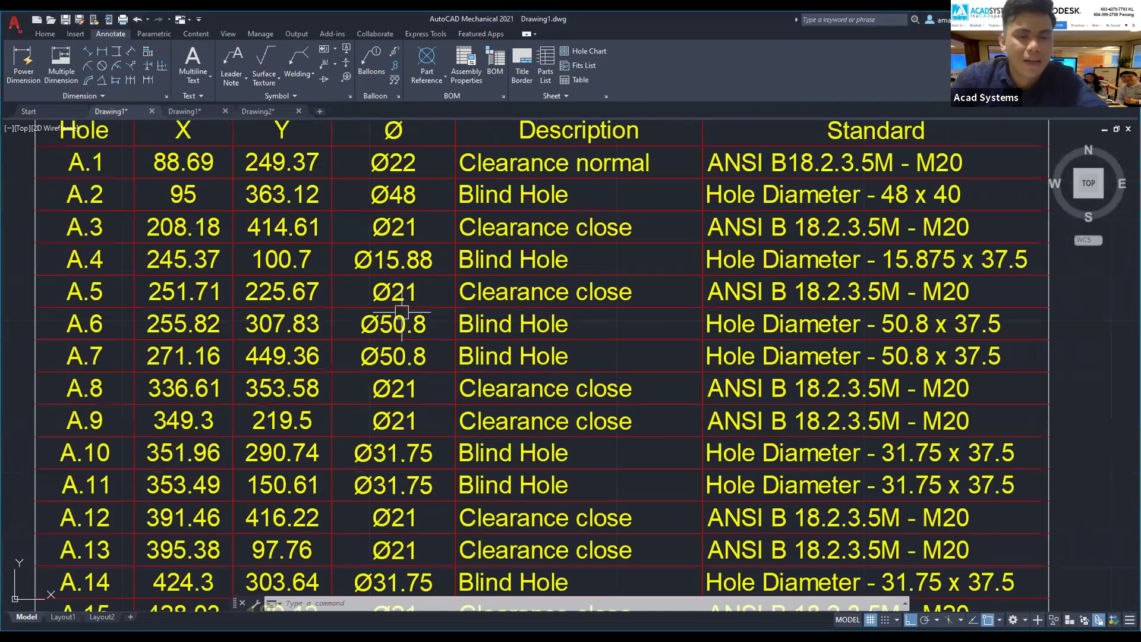
pyautogui.scroll(-3, 402, 311)
pyautogui.scroll(1, 399, 297)
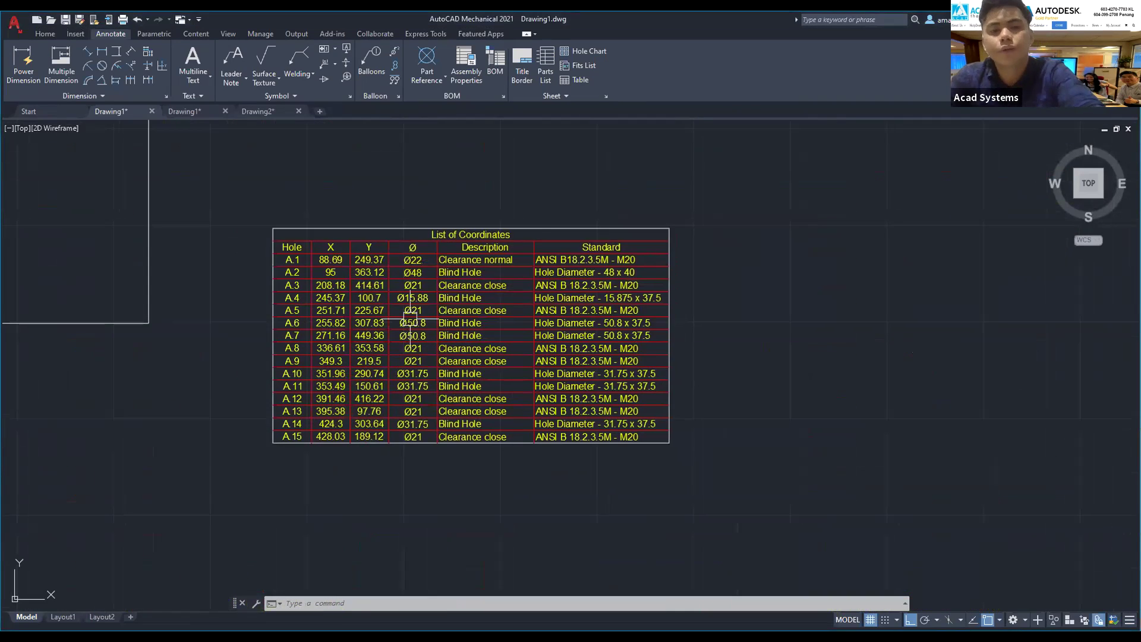
pyautogui.moveTo(398, 293); pyautogui.dragTo(389, 310, button='middle')
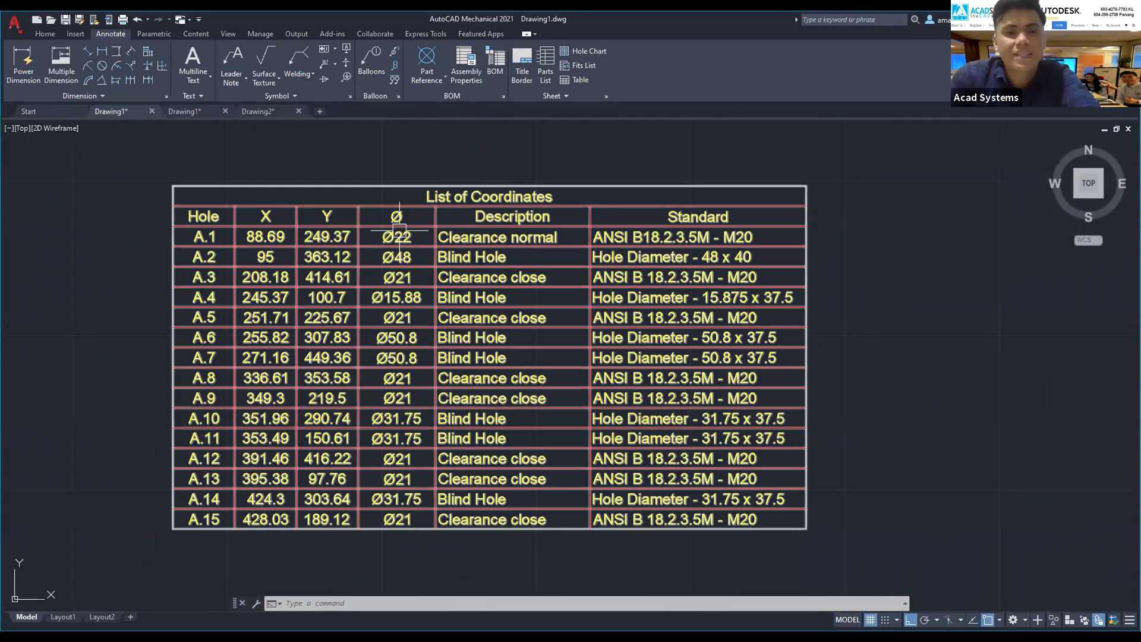
# Step: Export the hole chart data from the Hole Chart dialog to the Desktop as the Excel file HOLECHART
pyautogui.doubleClick(495, 196)
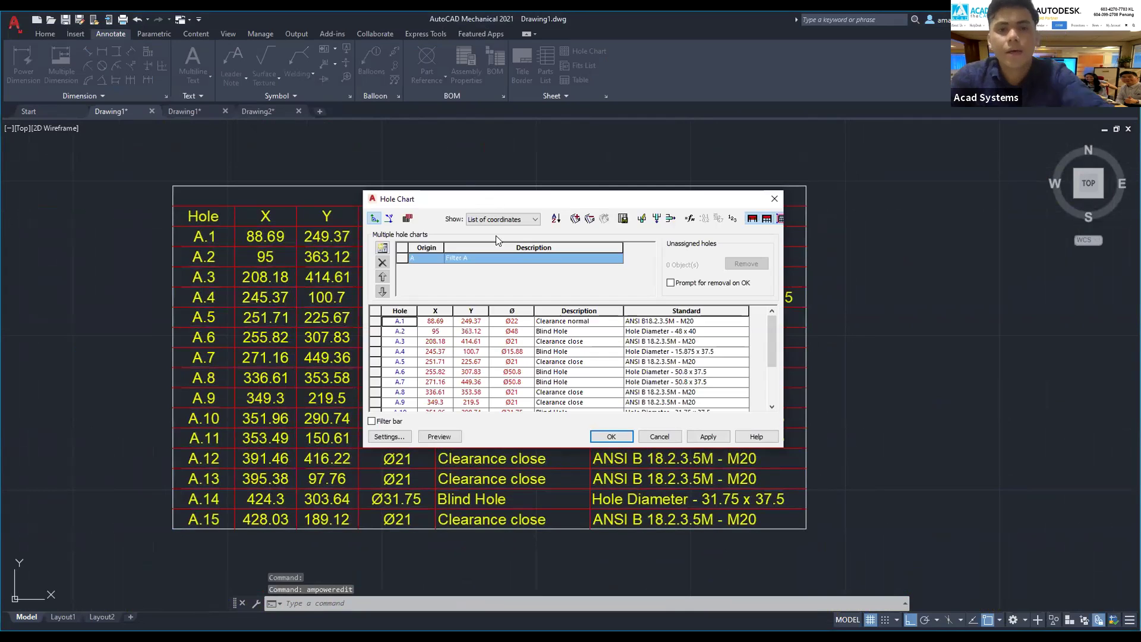
pyautogui.click(622, 219)
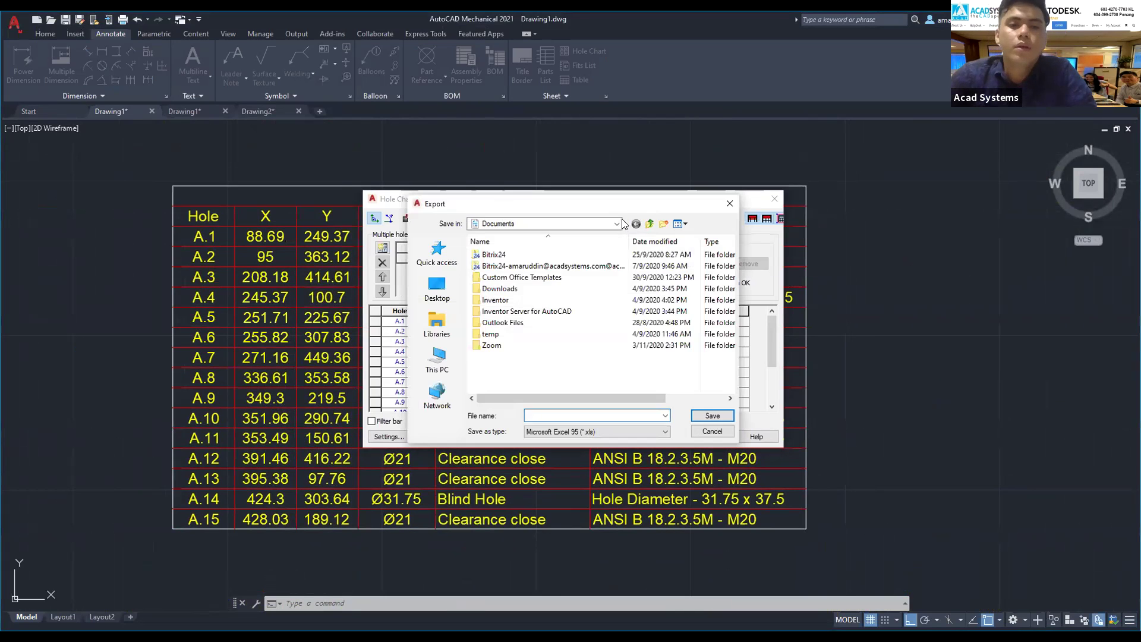
pyautogui.click(436, 289)
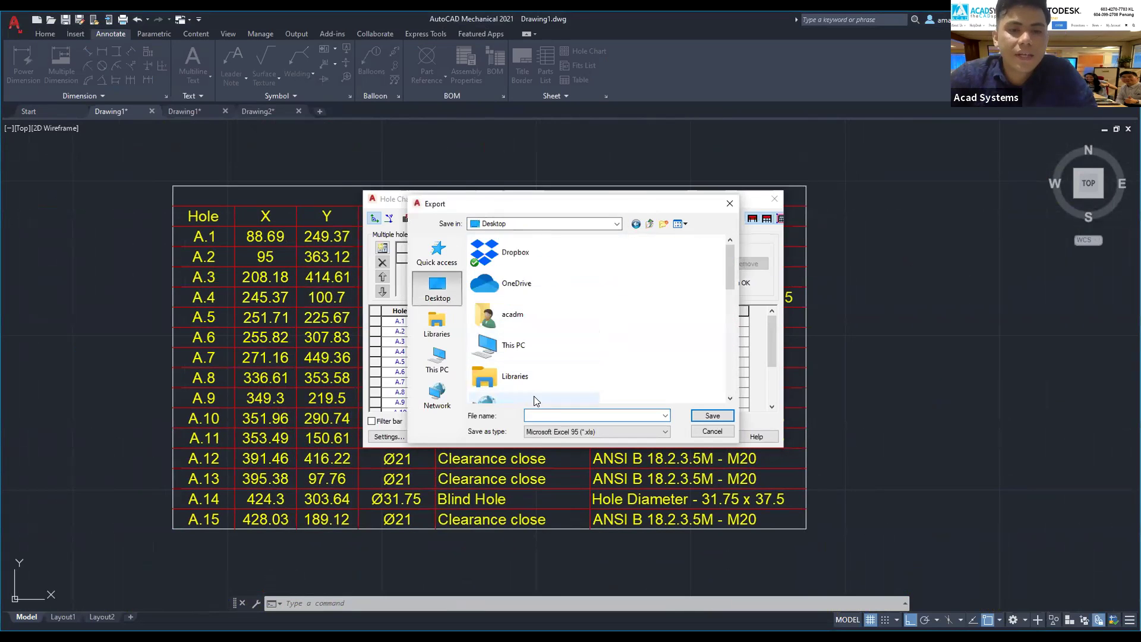
pyautogui.click(539, 416)
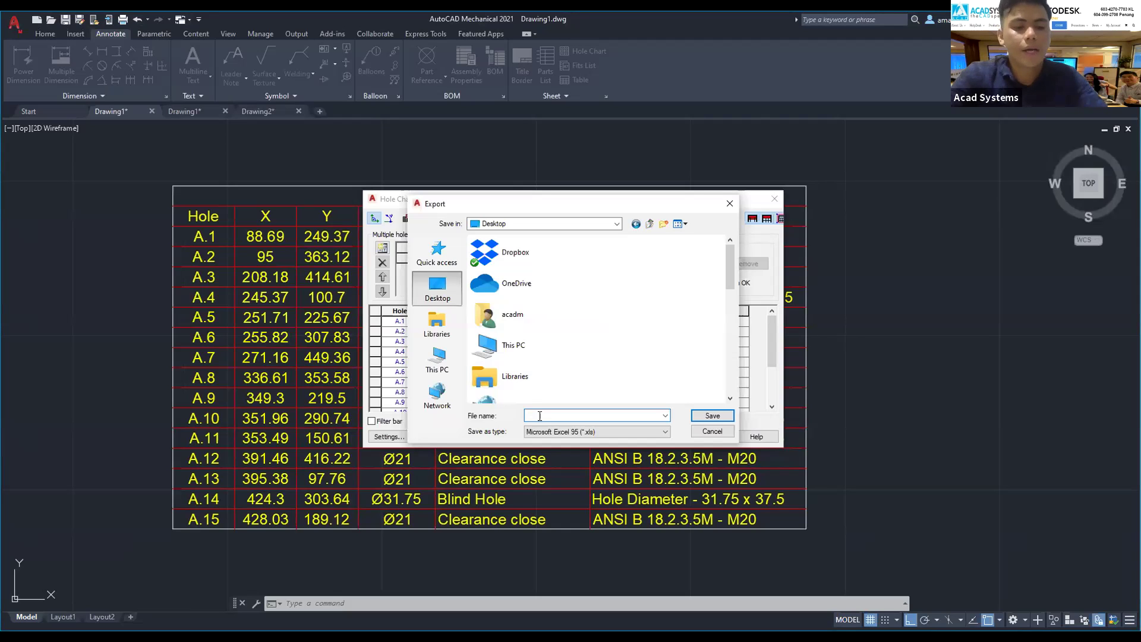
pyautogui.write('HOLECG')
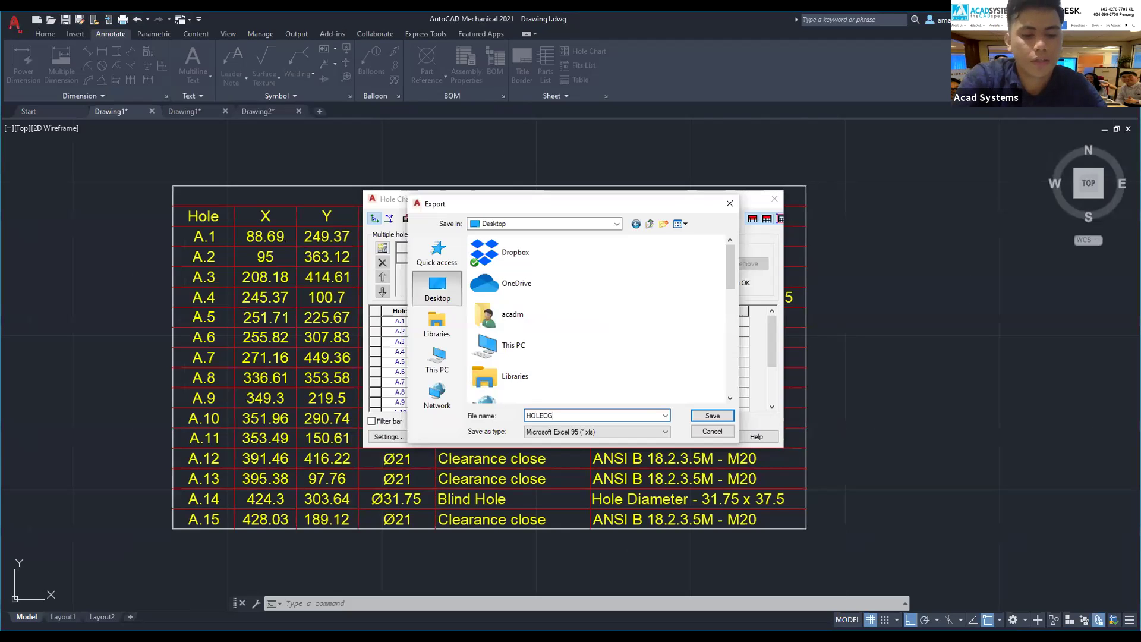
pyautogui.write('RT')
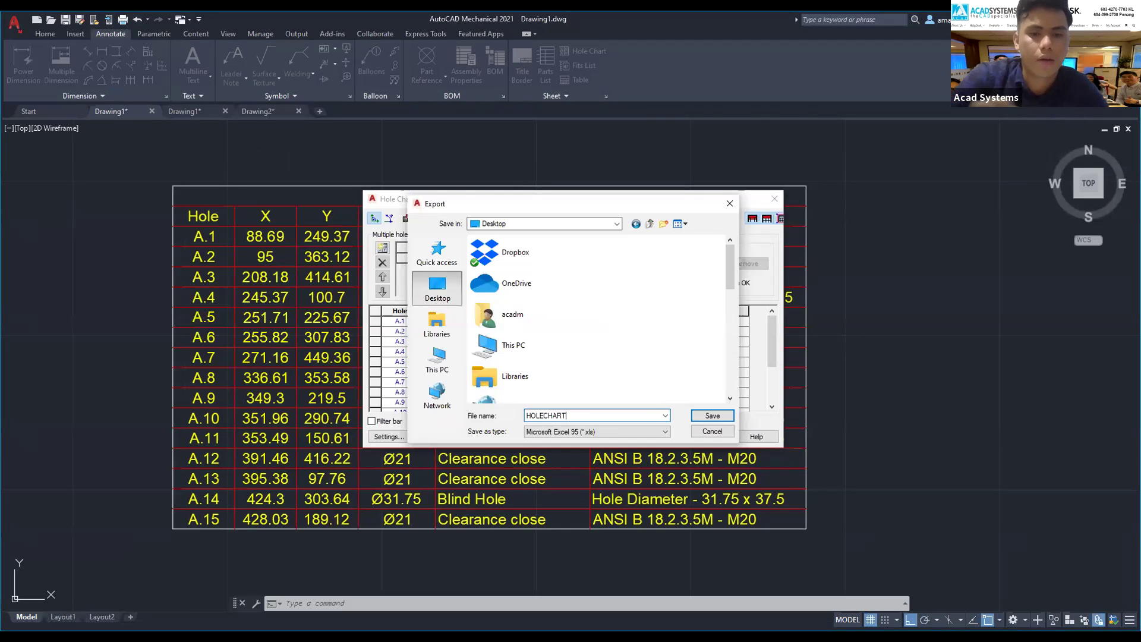
pyautogui.click(713, 418)
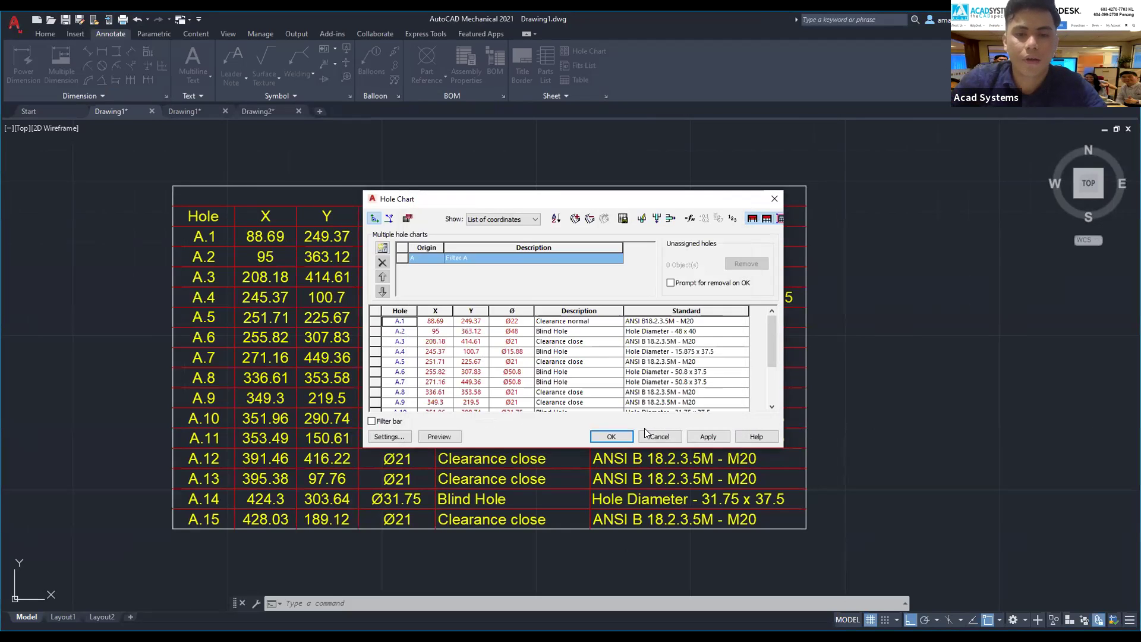
# Step: Accept the Hole Chart dialog with OK and return to the command line
pyautogui.click(612, 436)
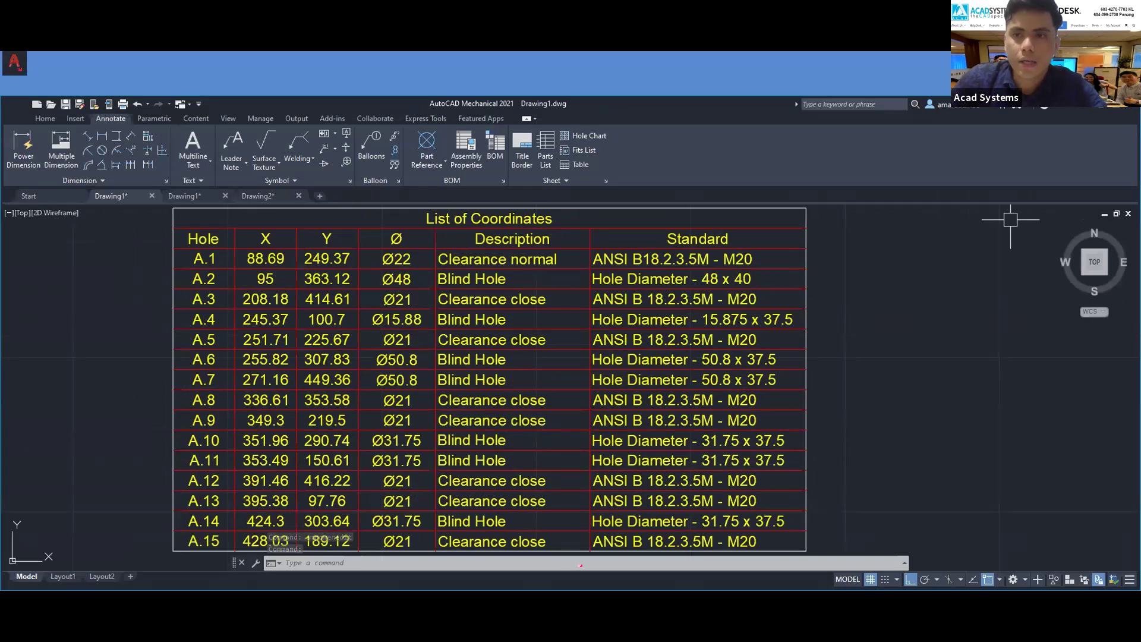
pyautogui.click(581, 564)
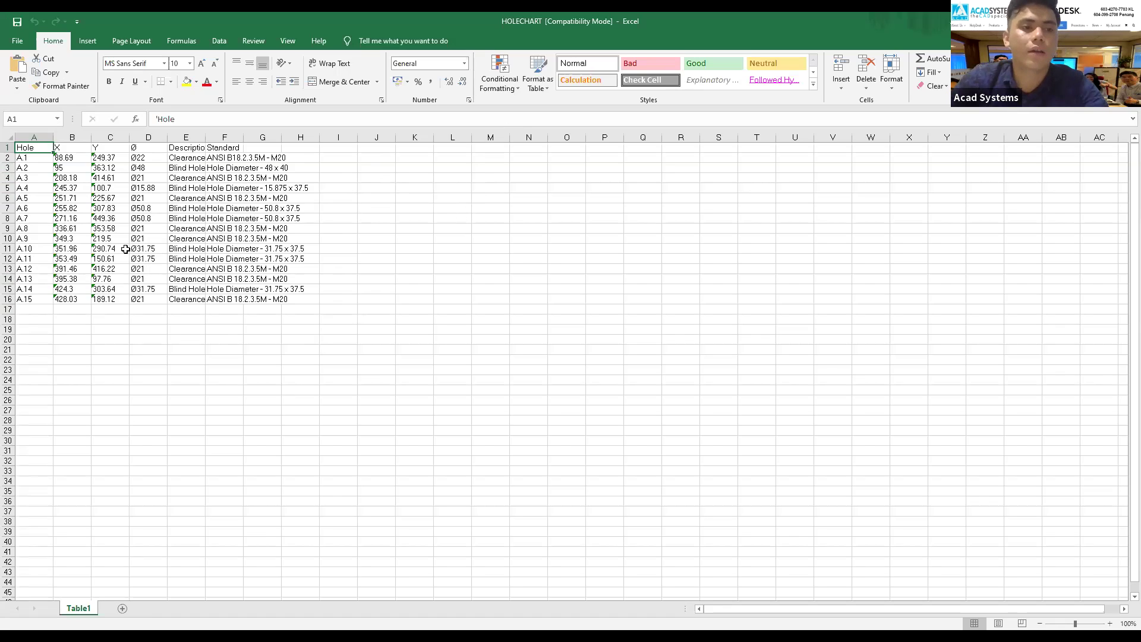
# Step: Apply All Borders to the HOLECHART table in cells A1:H16
pyautogui.moveTo(32, 148); pyautogui.dragTo(321, 304)
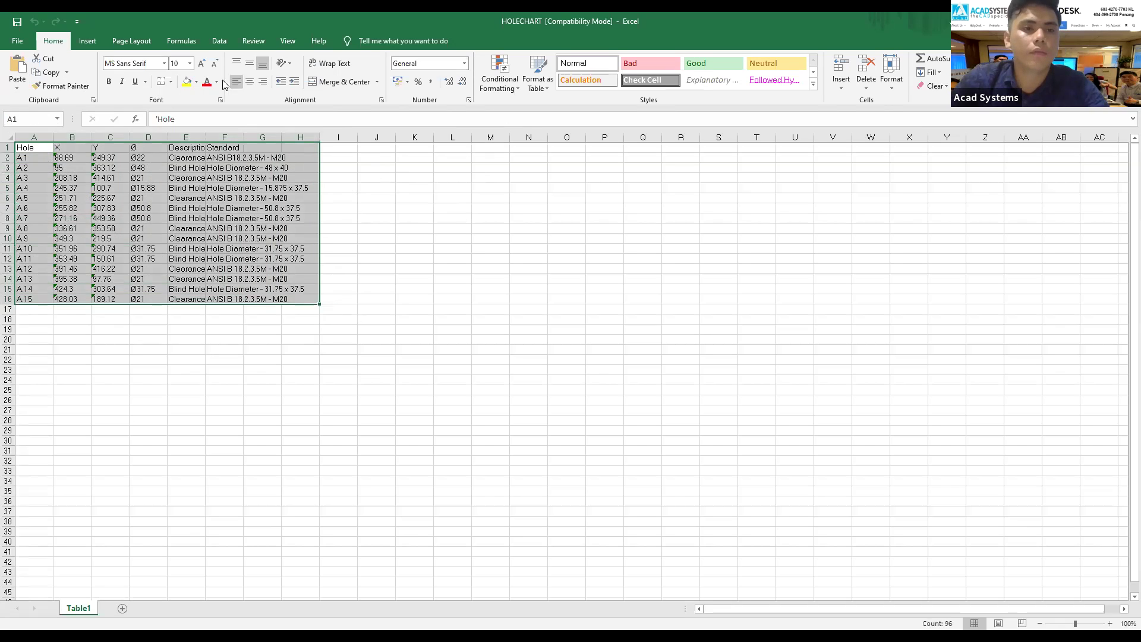
pyautogui.click(171, 82)
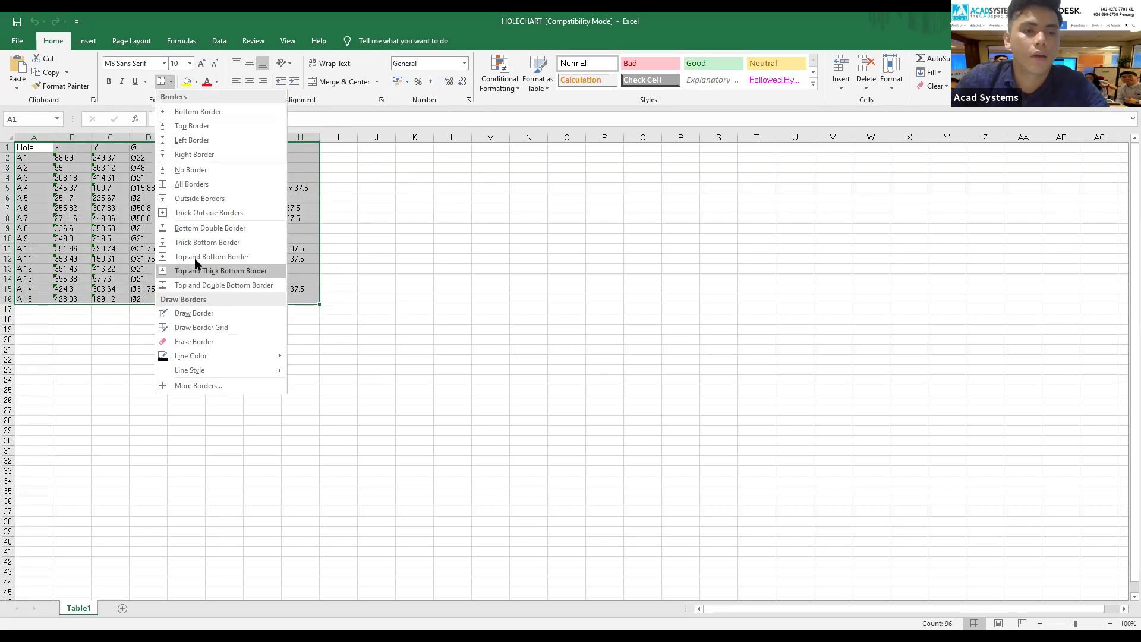
pyautogui.click(191, 185)
pyautogui.click(255, 372)
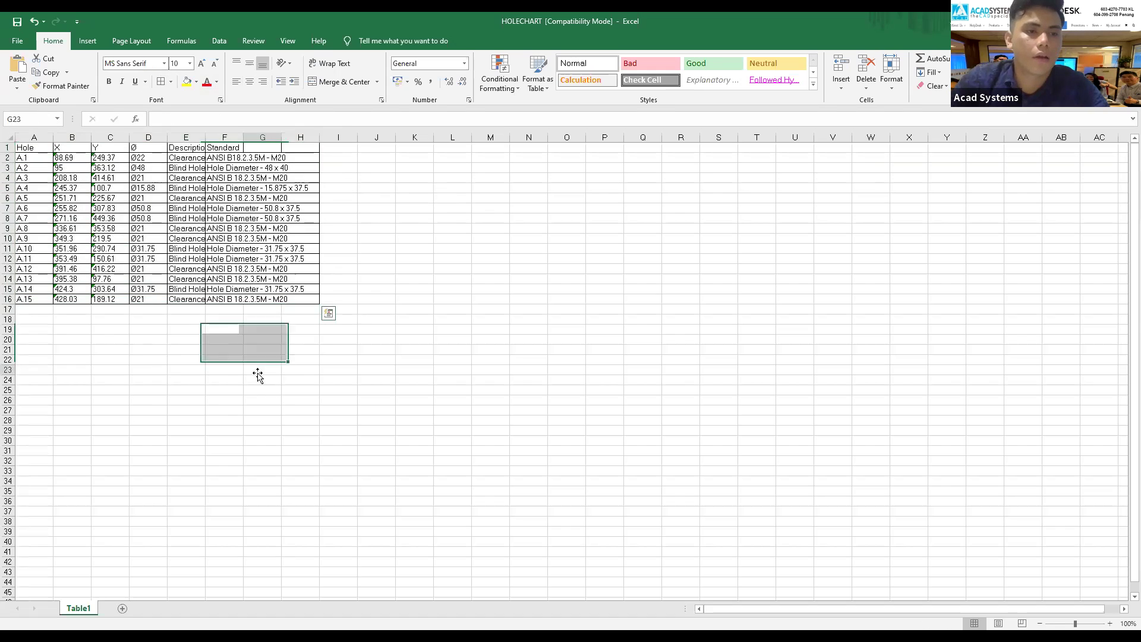
pyautogui.click(36, 137)
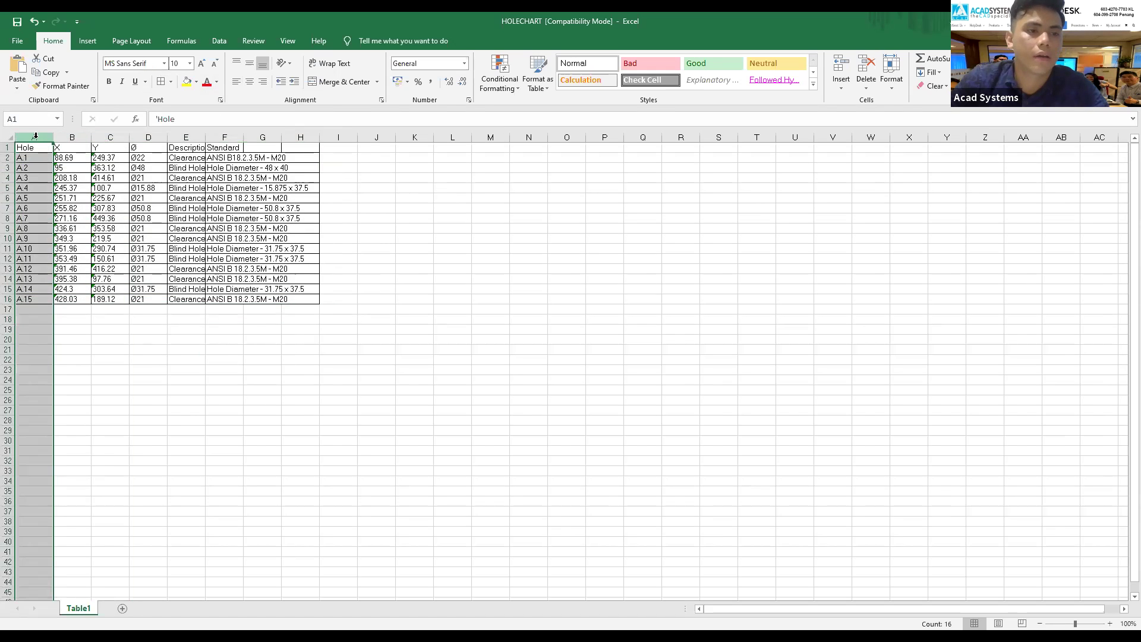
pyautogui.click(40, 151)
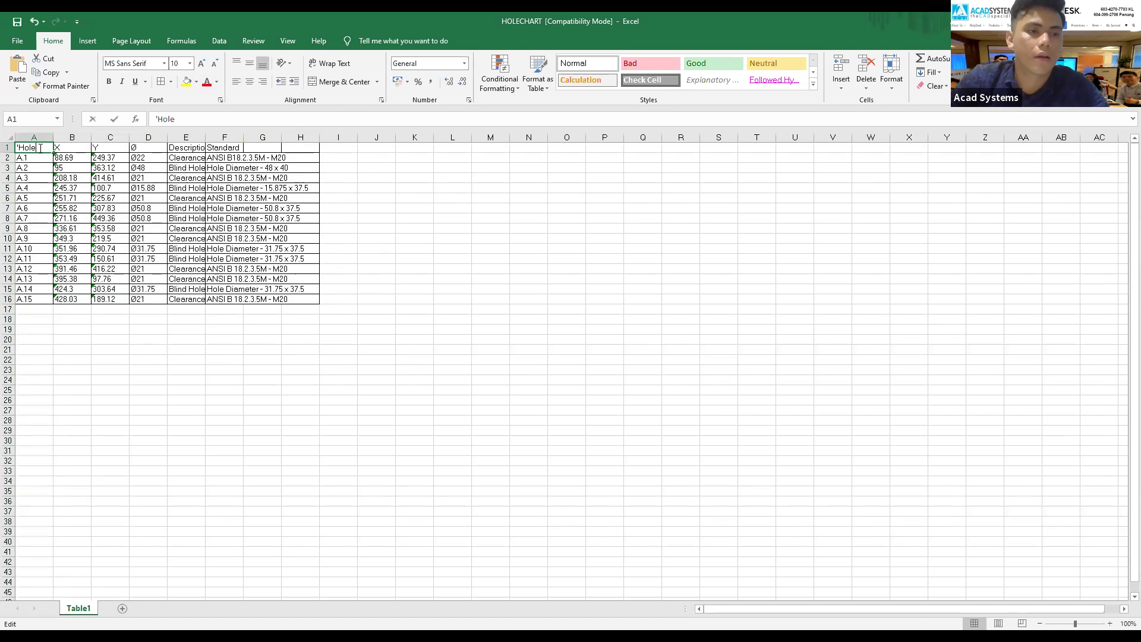
pyautogui.scroll(-1, 318, 440)
pyautogui.scroll(1, 333, 356)
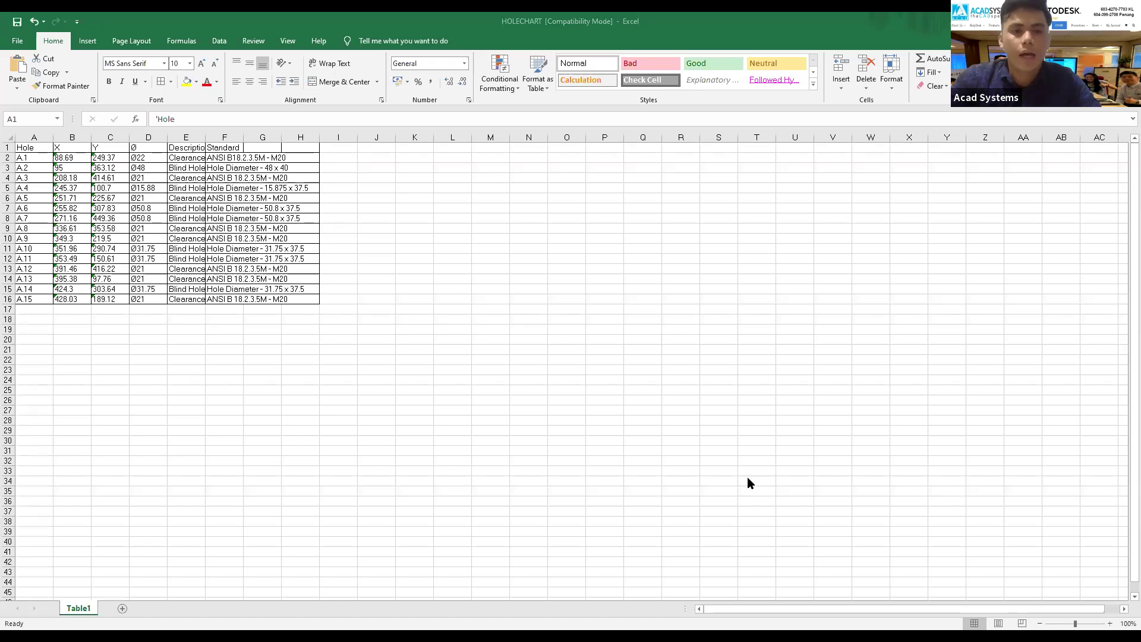
# Step: Switch back to AutoCAD Mechanical and bring the holes plate into view
pyautogui.hotkey('alt', 'Tab')
pyautogui.scroll(-2, 619, 415)
pyautogui.moveTo(621, 410); pyautogui.dragTo(615, 386, button='middle')
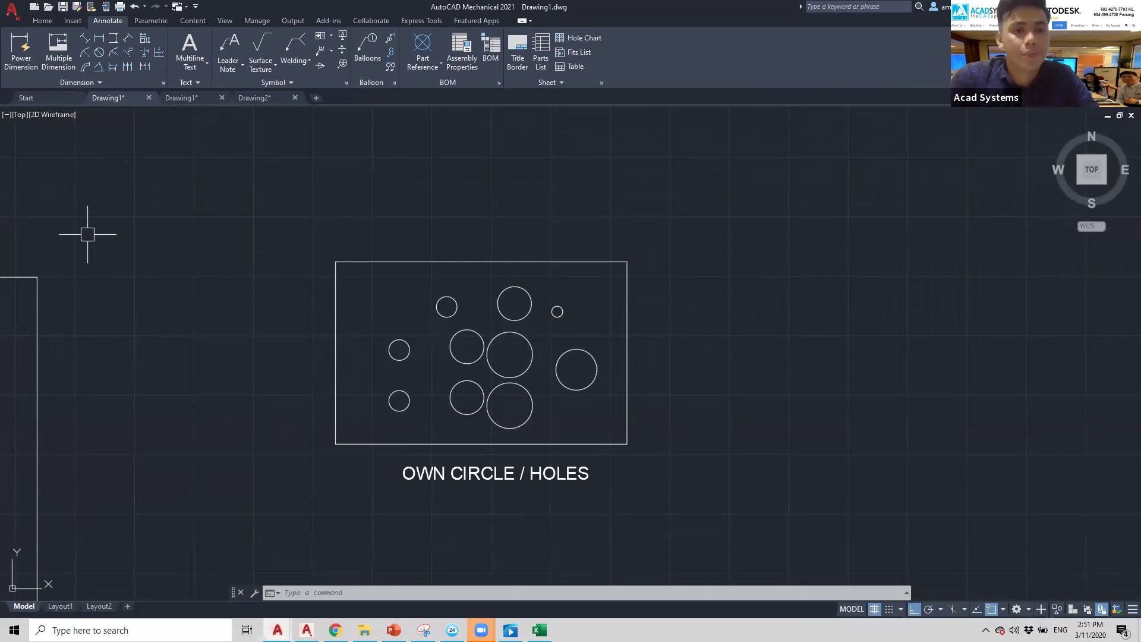
# Step: Draw a small circle near the upper-left corner of the OWN CIRCLE / HOLES plate
pyautogui.scroll(-1, 437, 401)
pyautogui.scroll(-1, 438, 401)
pyautogui.moveTo(415, 374)
pyautogui.mouseDown(button='middle')
pyautogui.moveTo(373, 324)
pyautogui.moveTo(333, 336)
pyautogui.moveTo(334, 355)
pyautogui.mouseUp(button='middle')
pyautogui.scroll(3, 375, 321)
pyautogui.scroll(2, 420, 339)
pyautogui.scroll(-1, 380, 467)
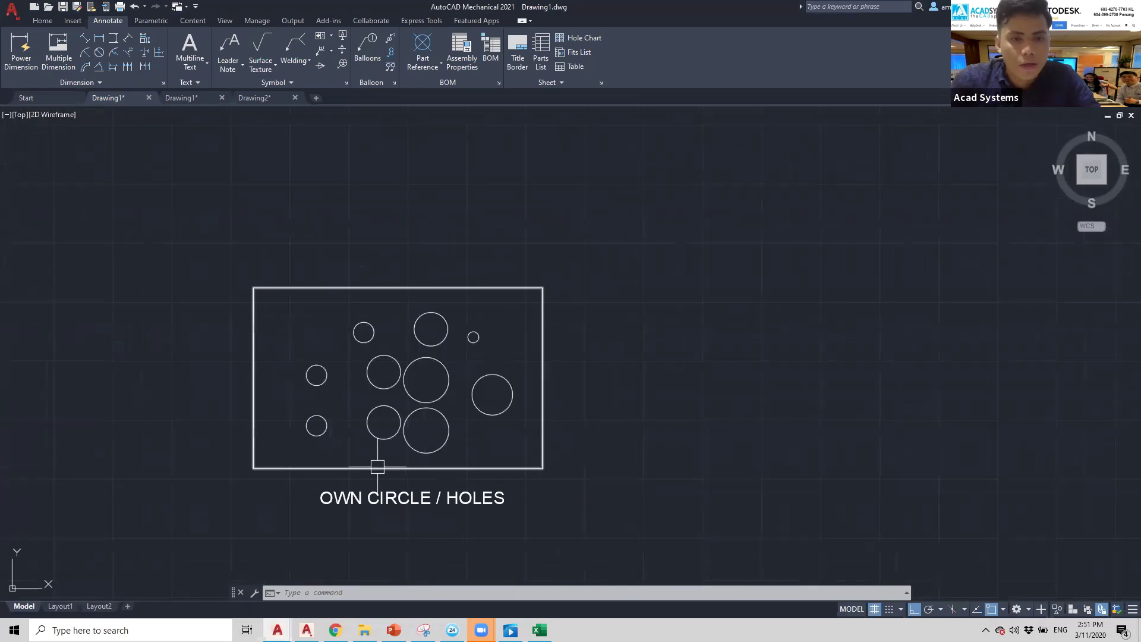
pyautogui.scroll(4, 358, 452)
pyautogui.moveTo(357, 448)
pyautogui.mouseDown(button='middle')
pyautogui.moveTo(392, 454)
pyautogui.moveTo(412, 510)
pyautogui.mouseUp(button='middle')
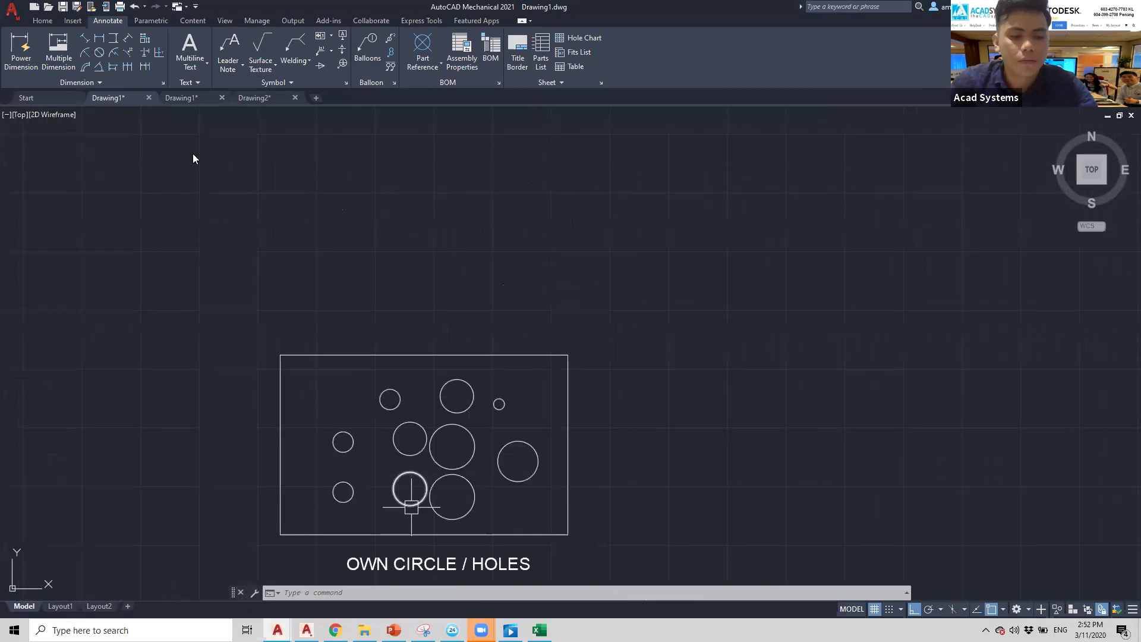
pyautogui.scroll(3, 339, 444)
pyautogui.write('c')
pyautogui.press('Return')
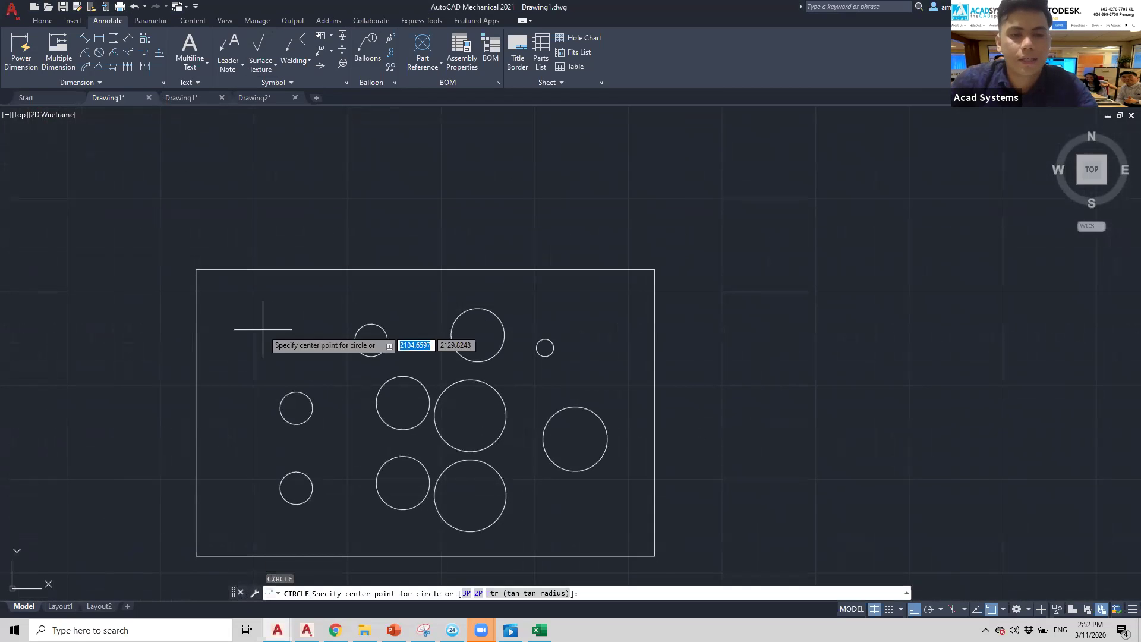
pyautogui.click(262, 330)
pyautogui.click(281, 329)
# Step: Start a new hole chart from the Annotate tab for the plate
pyautogui.moveTo(527, 357); pyautogui.dragTo(518, 303, button='middle')
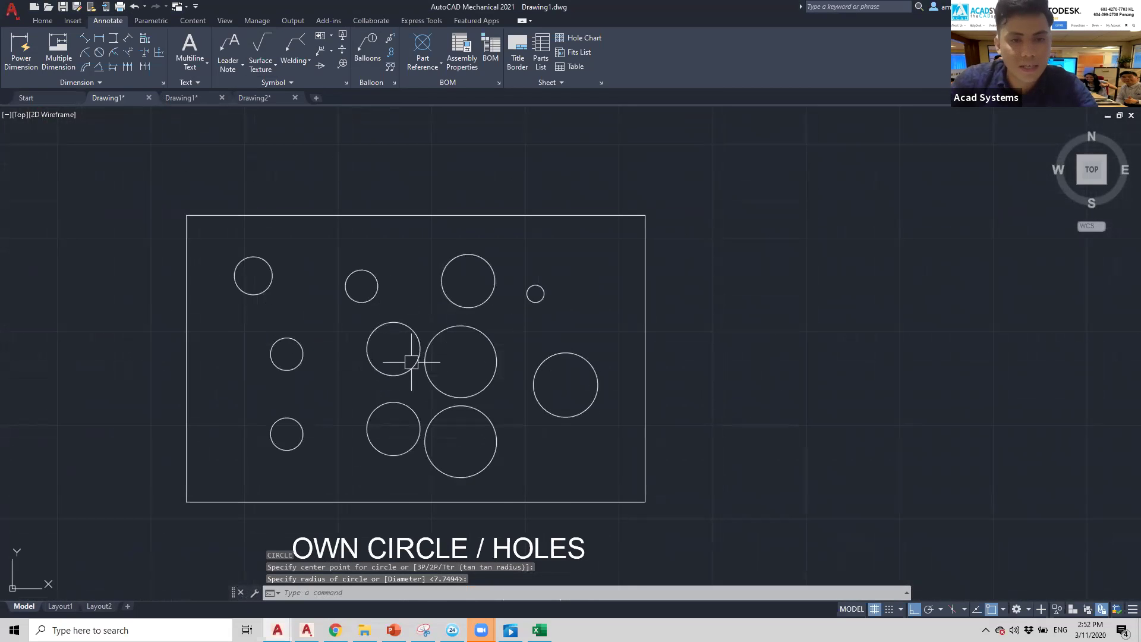
pyautogui.moveTo(407, 364); pyautogui.dragTo(529, 323, button='middle')
pyautogui.click(486, 312)
pyautogui.press('Escape')
pyautogui.scroll(-3, 474, 309)
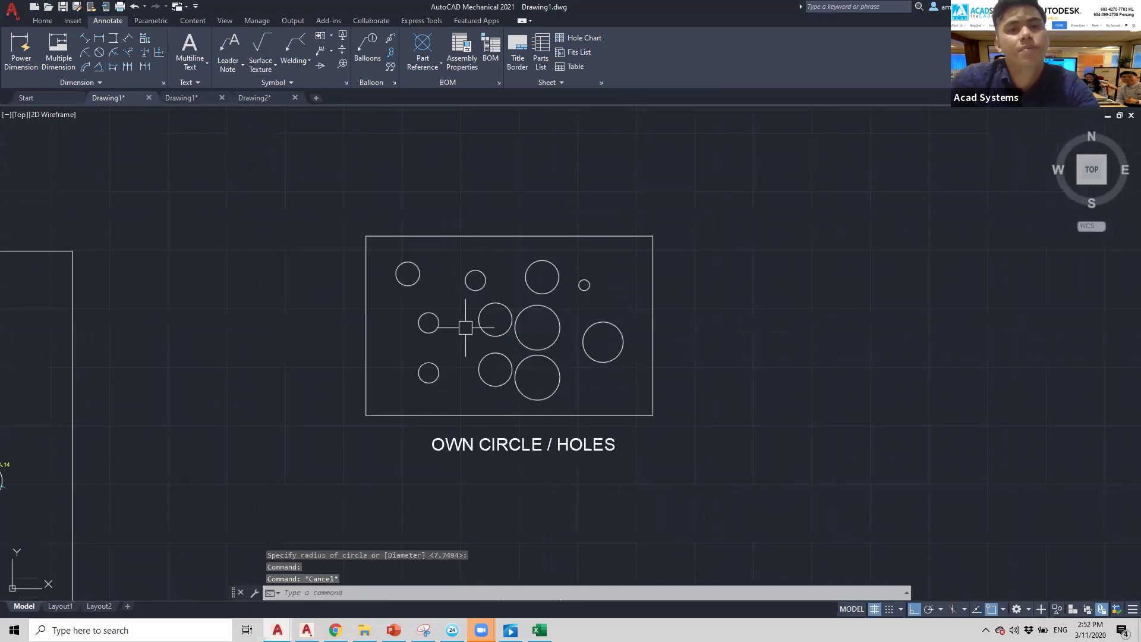
pyautogui.click(193, 20)
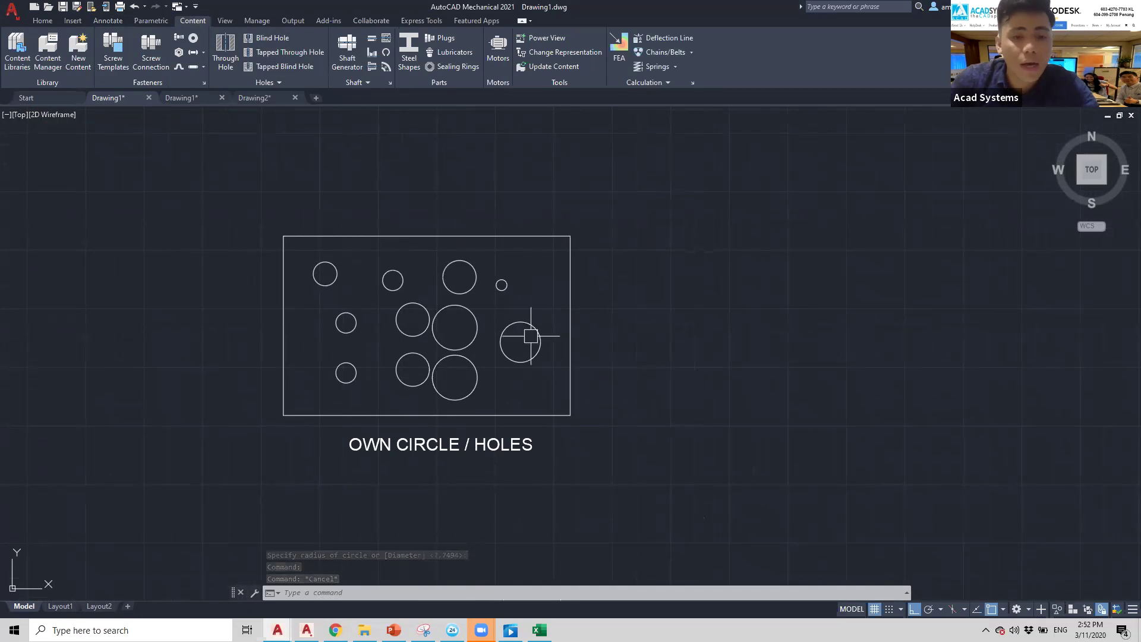
pyautogui.moveTo(453, 321); pyautogui.dragTo(513, 339, button='middle')
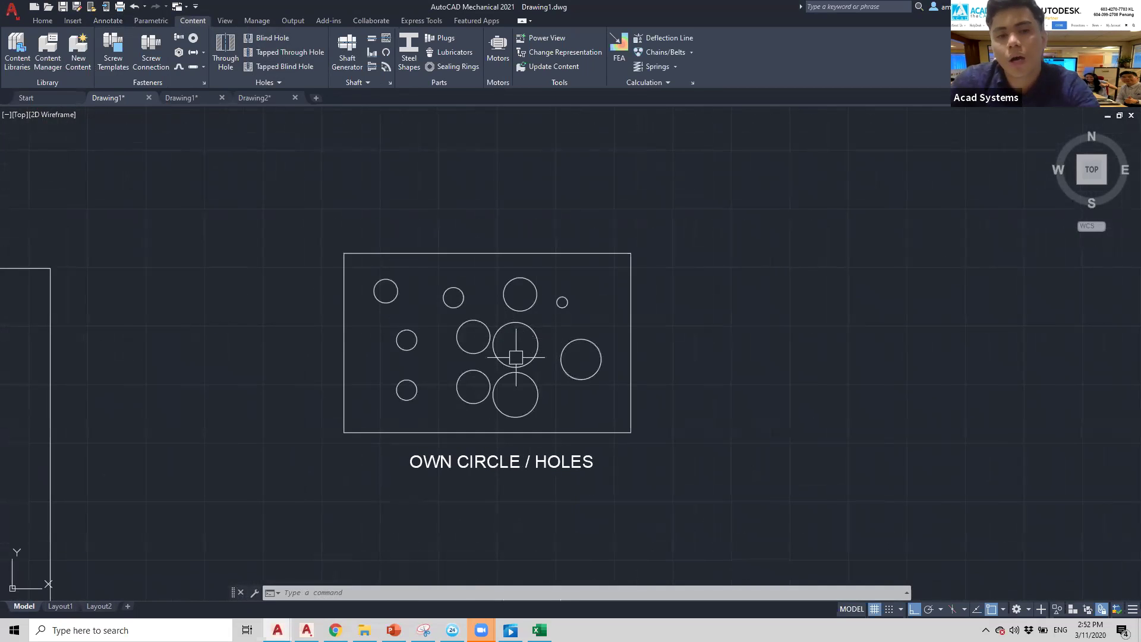
pyautogui.scroll(-2, 535, 334)
pyautogui.scroll(5, 535, 334)
pyautogui.scroll(-2, 308, 385)
pyautogui.moveTo(404, 333); pyautogui.dragTo(417, 363, button='middle')
pyautogui.scroll(-2, 418, 363)
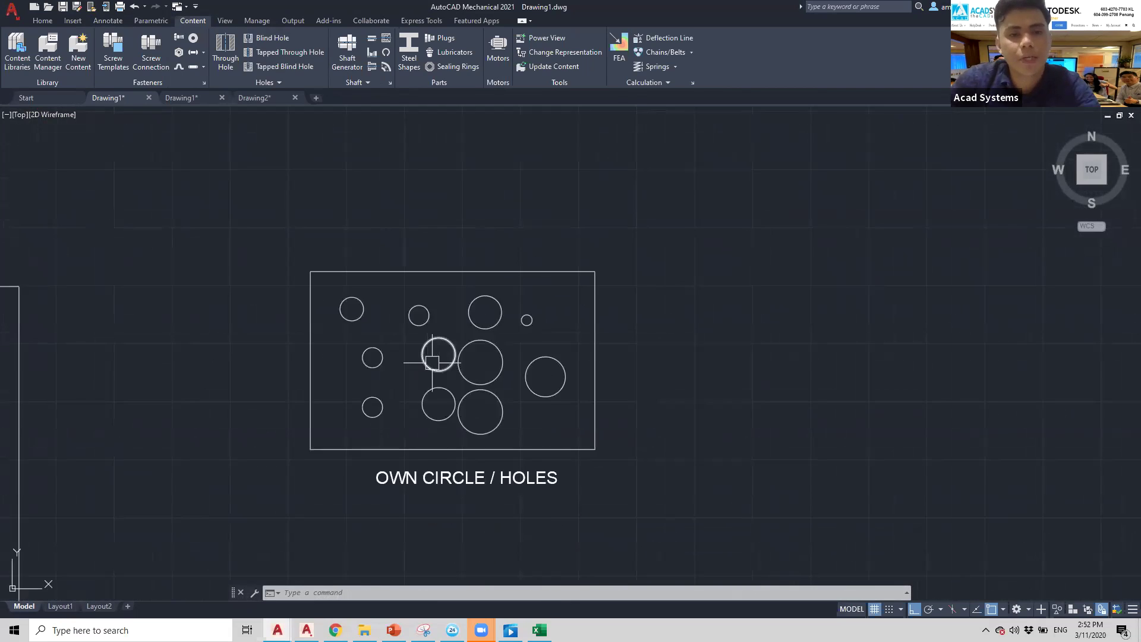
pyautogui.click(107, 20)
pyautogui.click(580, 38)
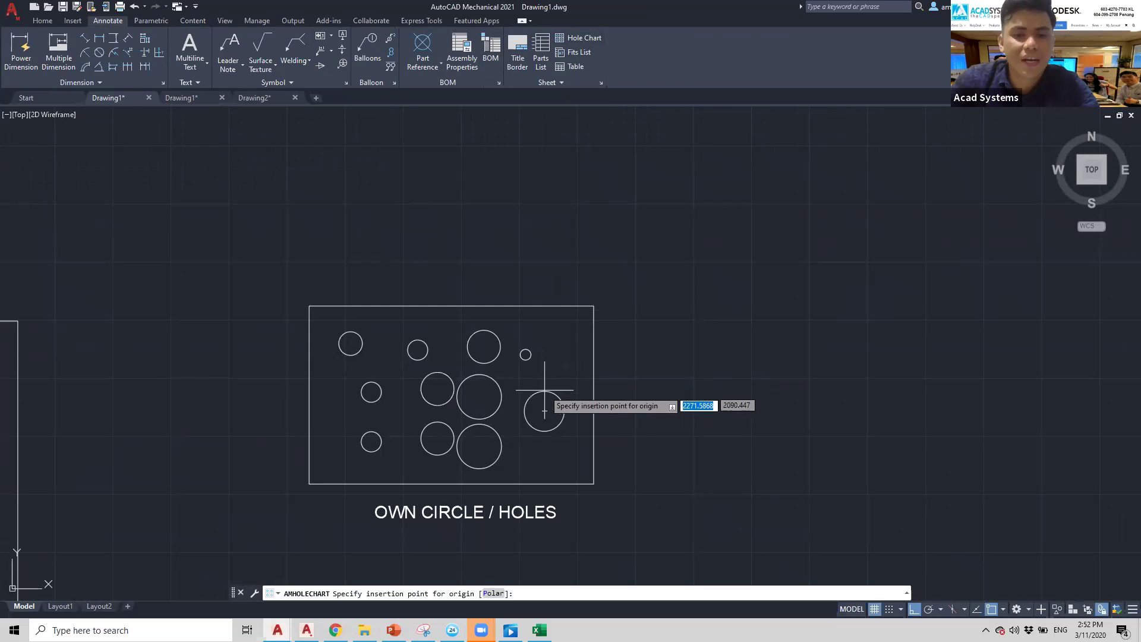
# Step: Set the chart origin at the plate's bottom-left corner with 0 rotation, named DDA
pyautogui.click(309, 483)
pyautogui.click(585, 485)
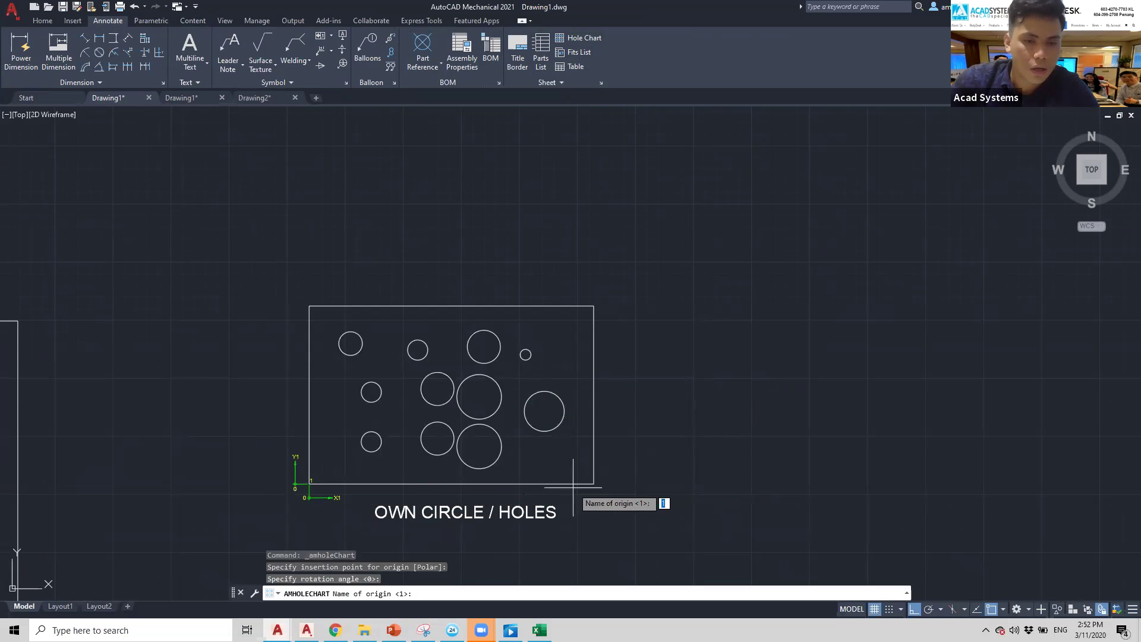
pyautogui.scroll(2, 404, 485)
pyautogui.scroll(2, 403, 486)
pyautogui.scroll(-2, 398, 455)
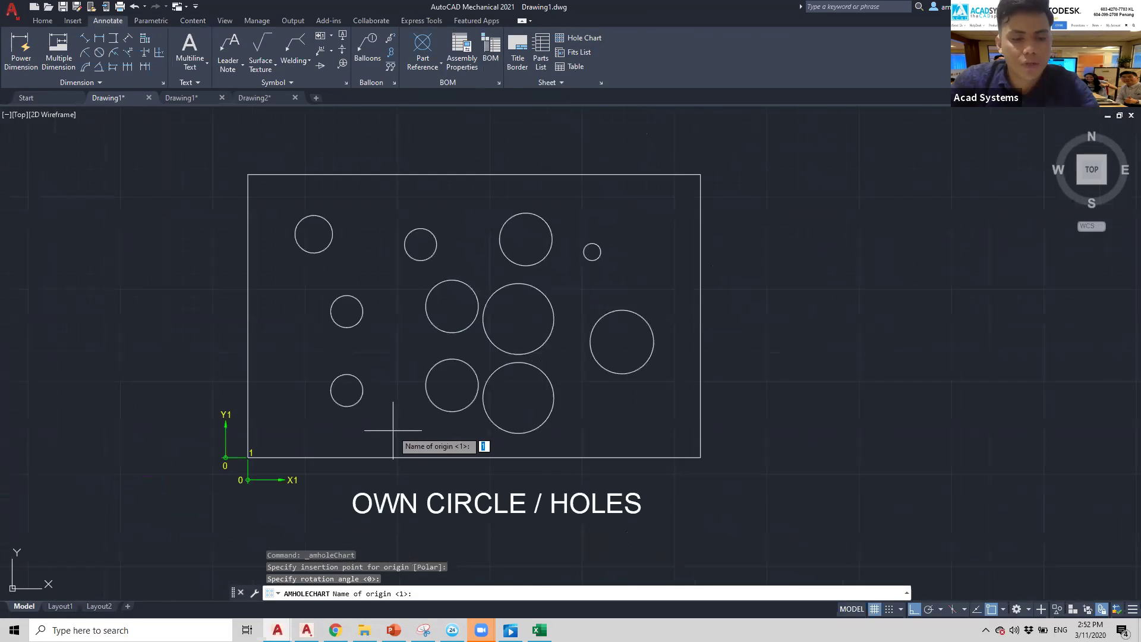
pyautogui.moveTo(395, 439); pyautogui.dragTo(324, 440, button='middle')
pyautogui.write('DDA')
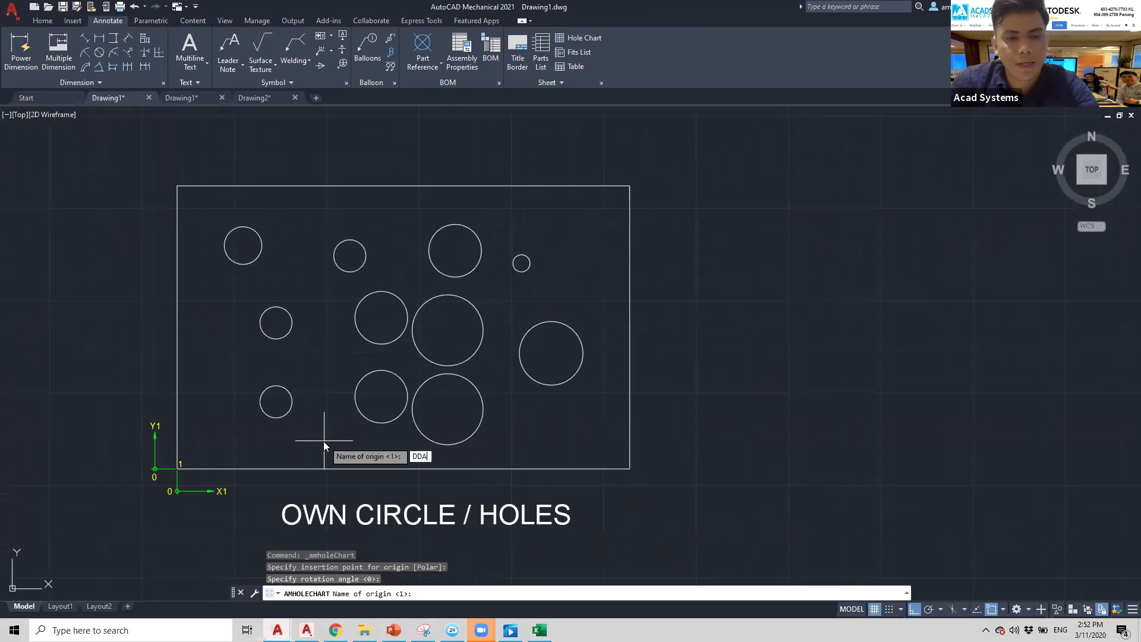
pyautogui.press('Return')
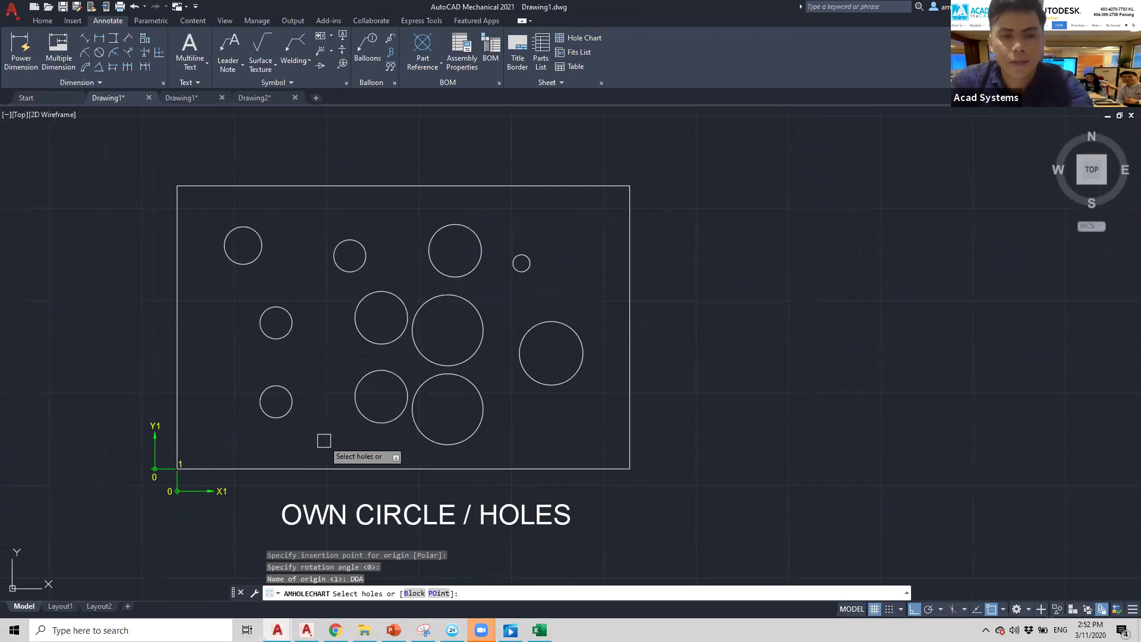
# Step: Window-select all 11 holes and place the chart to the right of the plate
pyautogui.moveTo(304, 294); pyautogui.dragTo(332, 314, button='middle')
pyautogui.click(231, 229)
pyautogui.click(648, 457)
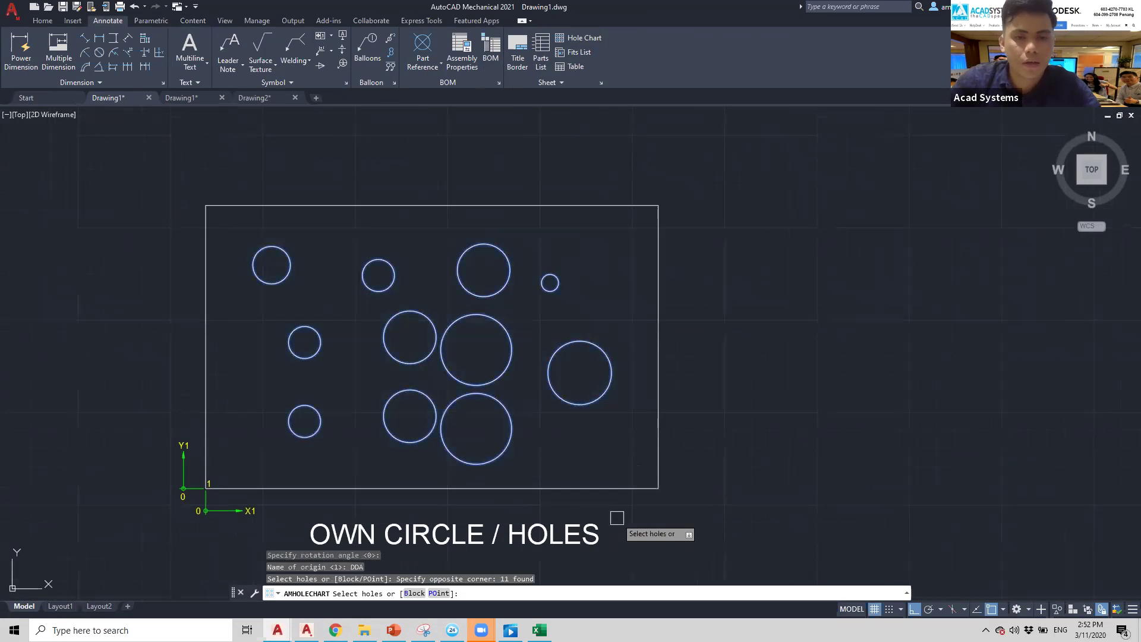
pyautogui.press('Return')
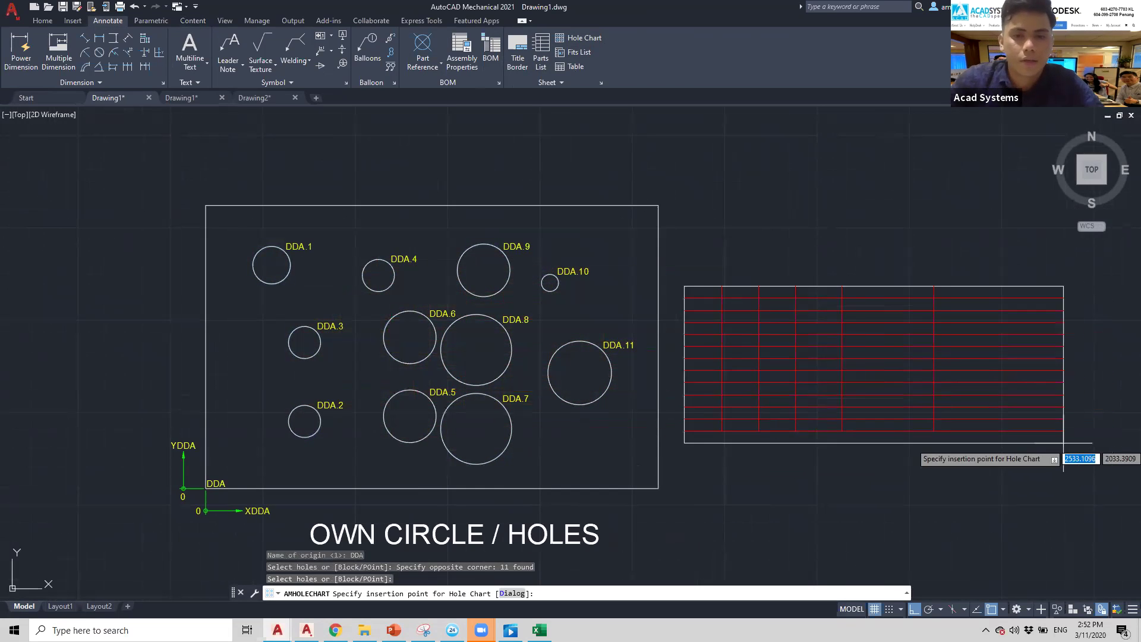
pyautogui.click(1085, 440)
pyautogui.scroll(4, 820, 358)
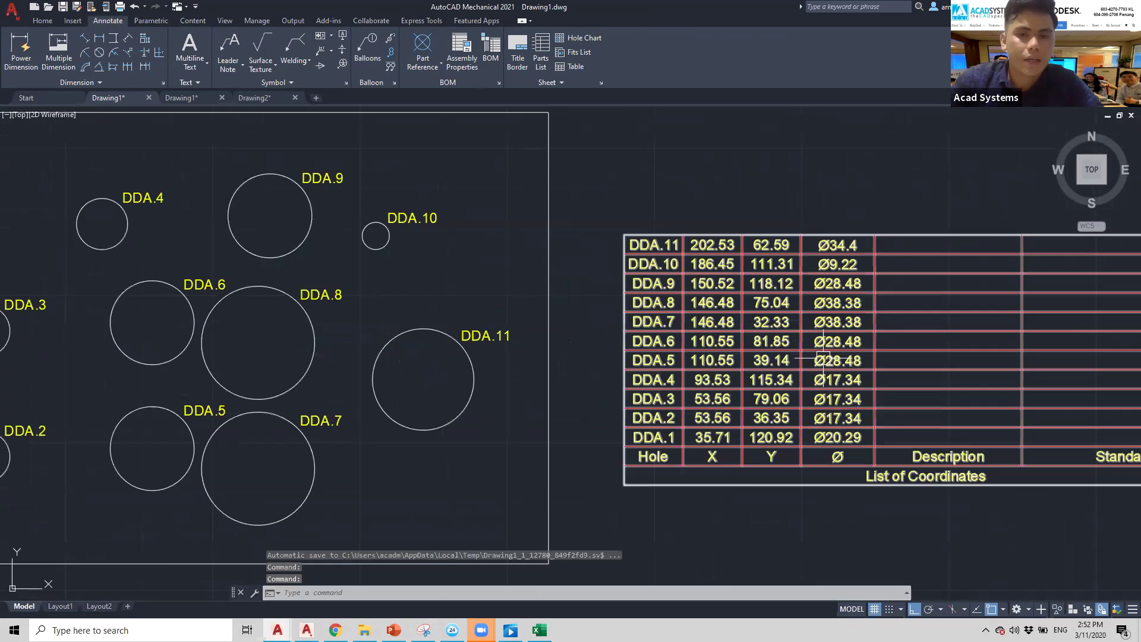
pyautogui.moveTo(810, 359)
pyautogui.mouseDown(button='middle')
pyautogui.moveTo(765, 375)
pyautogui.moveTo(716, 359)
pyautogui.moveTo(728, 344)
pyautogui.moveTo(719, 301)
pyautogui.mouseUp(button='middle')
pyautogui.scroll(-2, 717, 360)
# Step: Change the hole chart's Attach point setting to Top Right
pyautogui.doubleClick(811, 415)
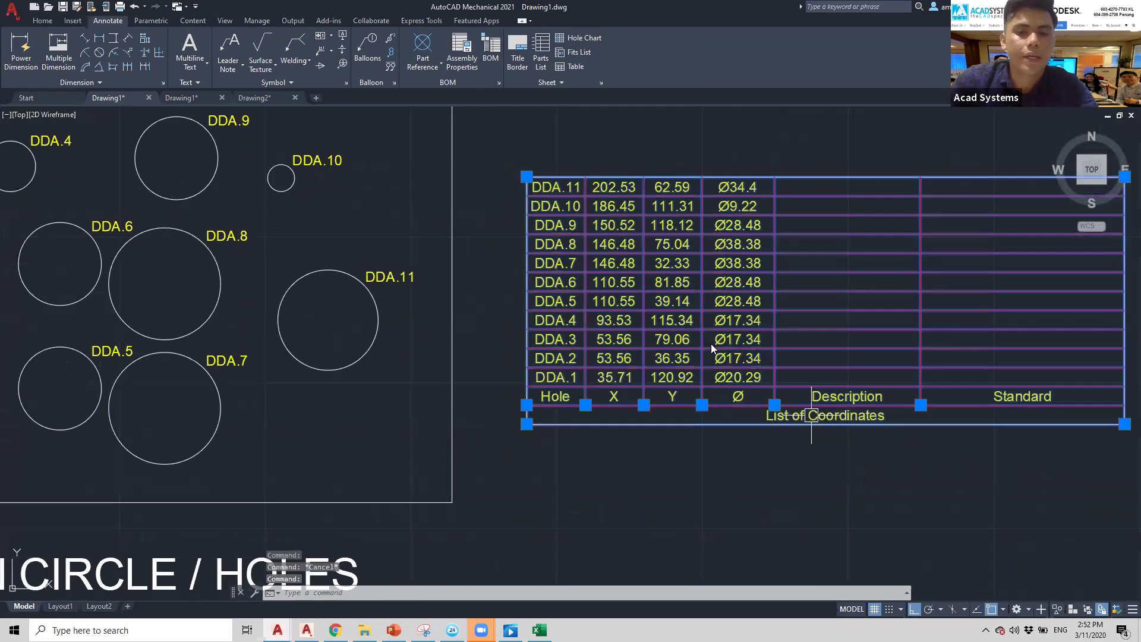
pyautogui.click(387, 424)
pyautogui.click(523, 215)
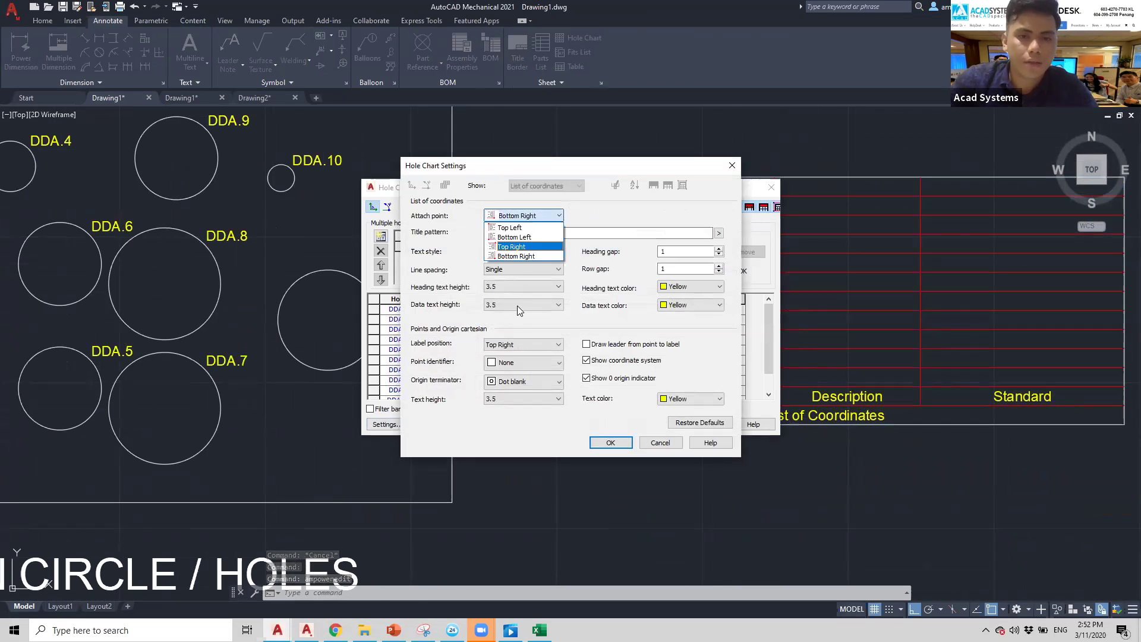
pyautogui.click(515, 246)
pyautogui.click(606, 443)
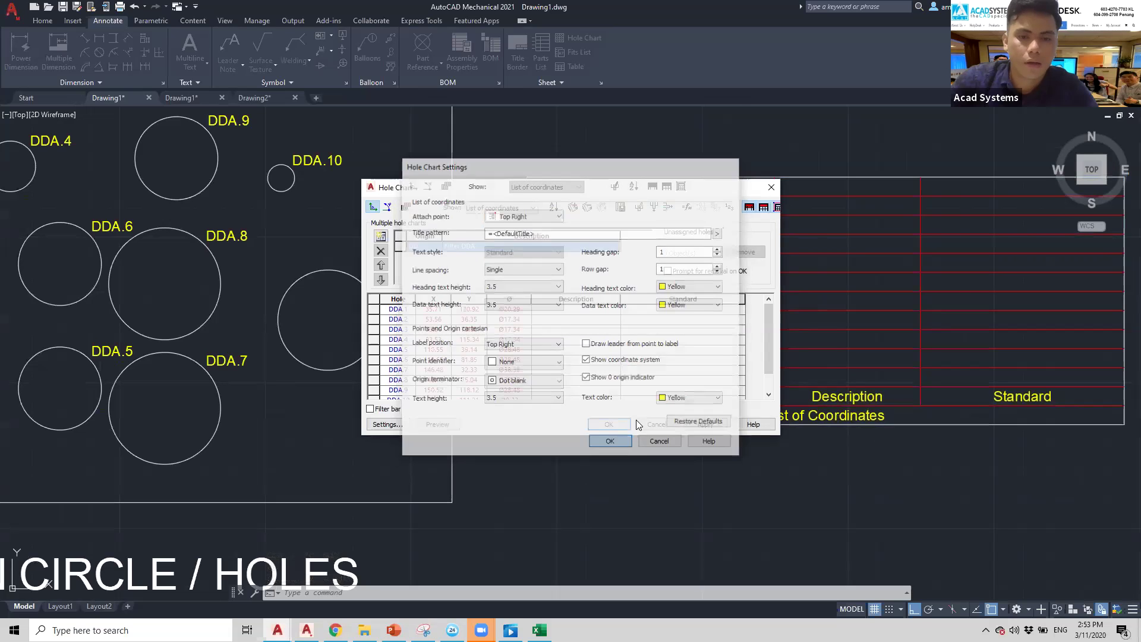
pyautogui.click(702, 423)
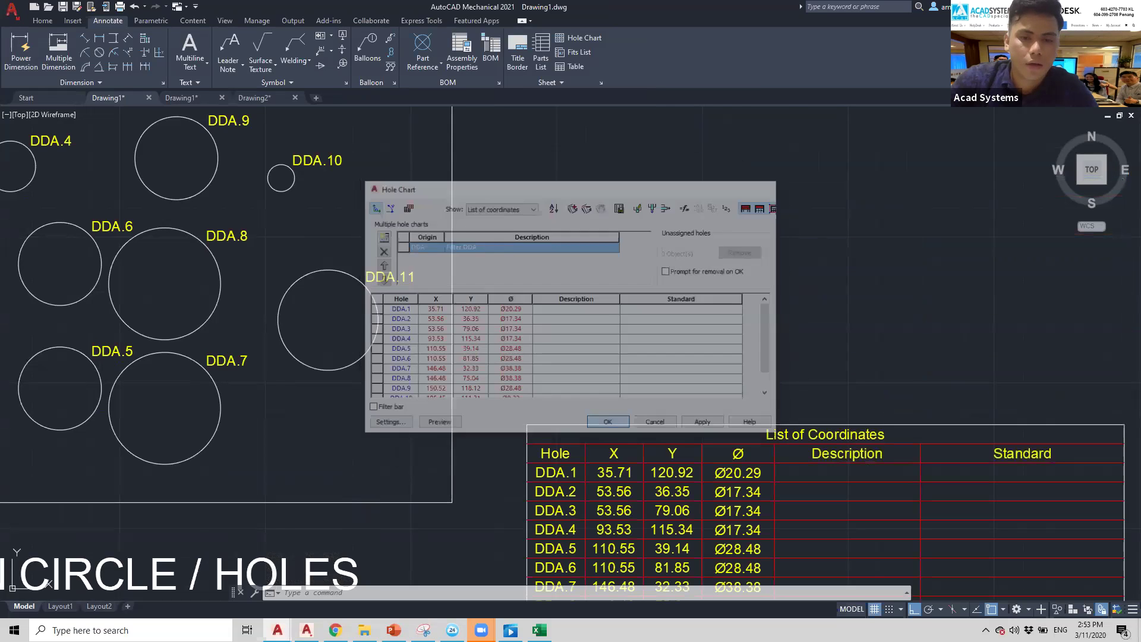
pyautogui.scroll(-4, 549, 252)
pyautogui.scroll(10, 590, 359)
pyautogui.scroll(-4, 590, 359)
pyautogui.scroll(-3, 522, 272)
pyautogui.scroll(3, 474, 304)
pyautogui.scroll(-1, 472, 306)
pyautogui.scroll(1, 511, 306)
# Step: Enter HOLE X 5 as the description for hole DDA.1
pyautogui.doubleClick(549, 307)
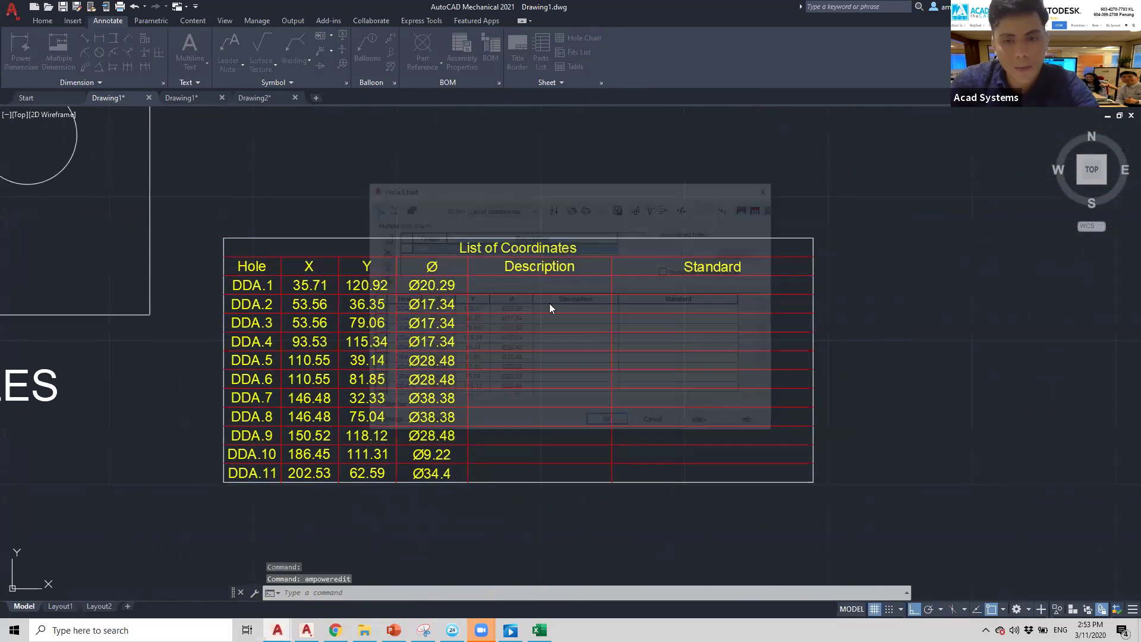
pyautogui.click(552, 309)
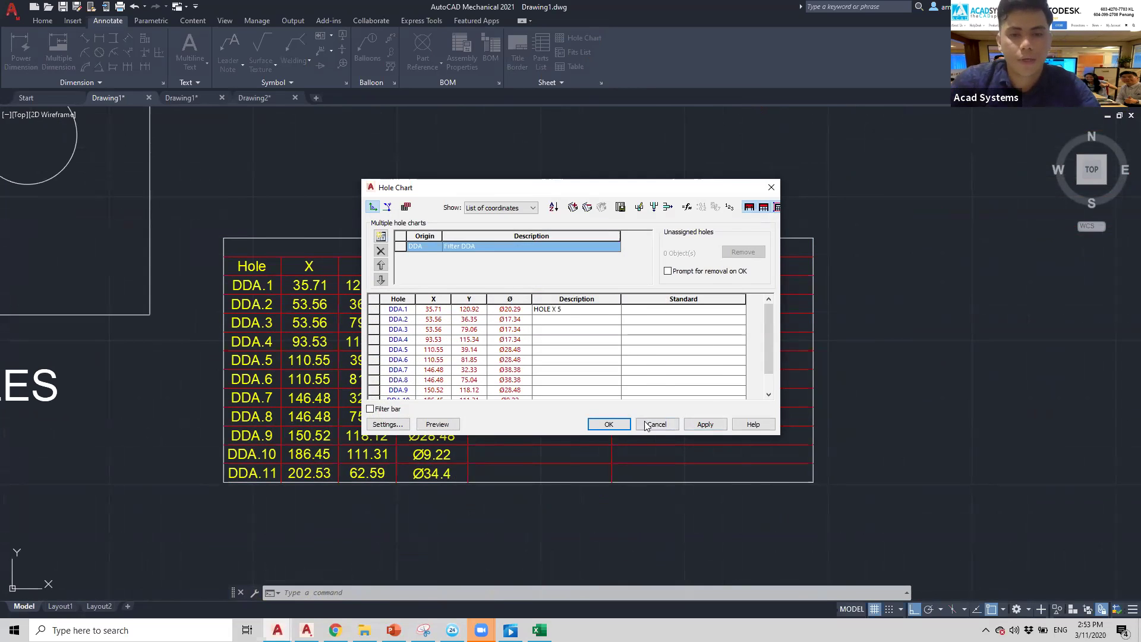
pyautogui.click(609, 424)
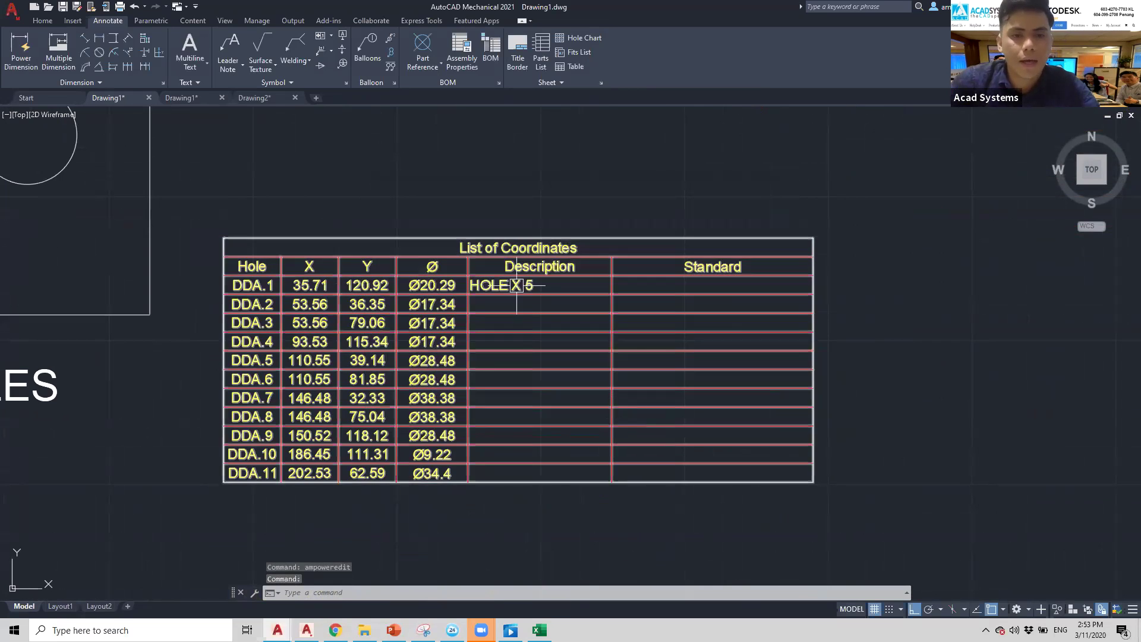
pyautogui.scroll(5, 516, 285)
pyautogui.scroll(-5, 561, 330)
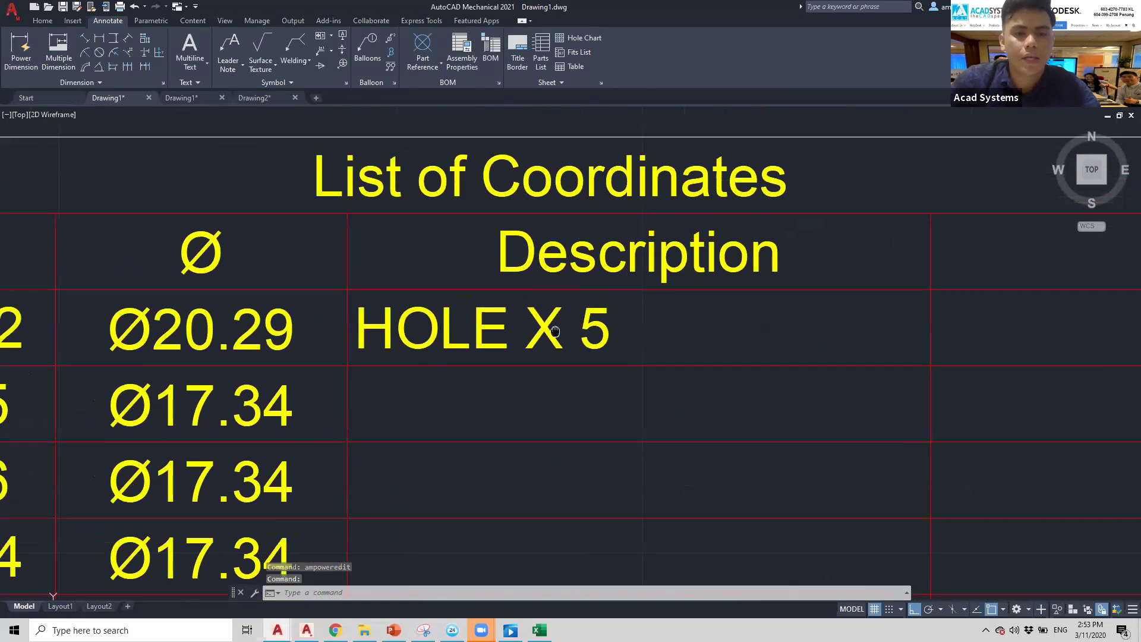
pyautogui.moveTo(352, 369); pyautogui.dragTo(395, 364, button='middle')
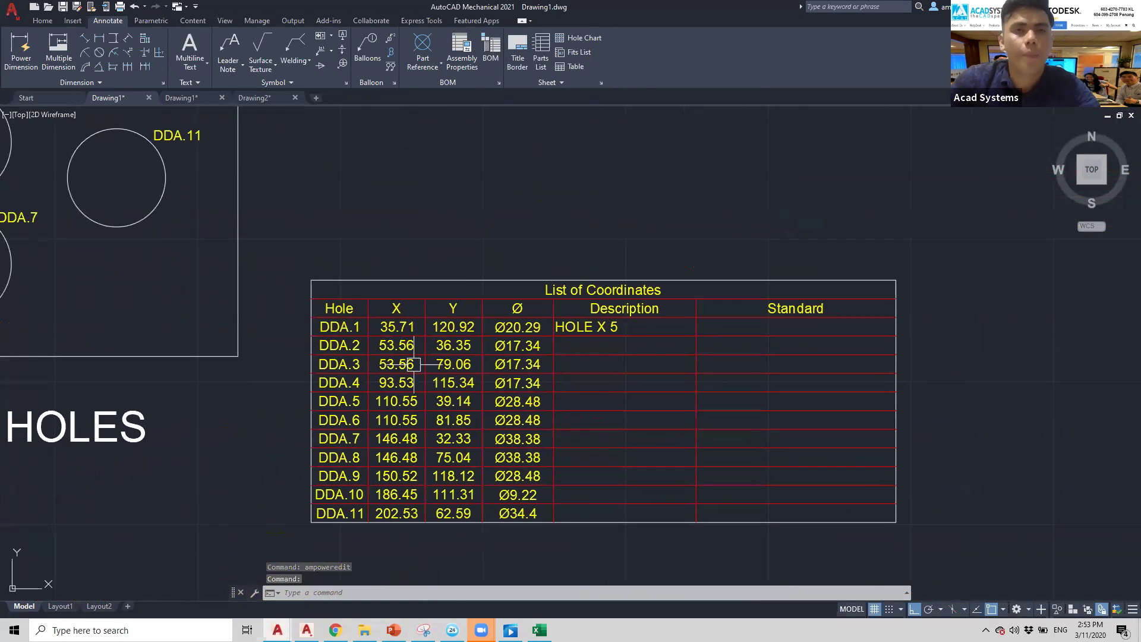
pyautogui.scroll(-5, 431, 345)
pyautogui.scroll(5, 577, 347)
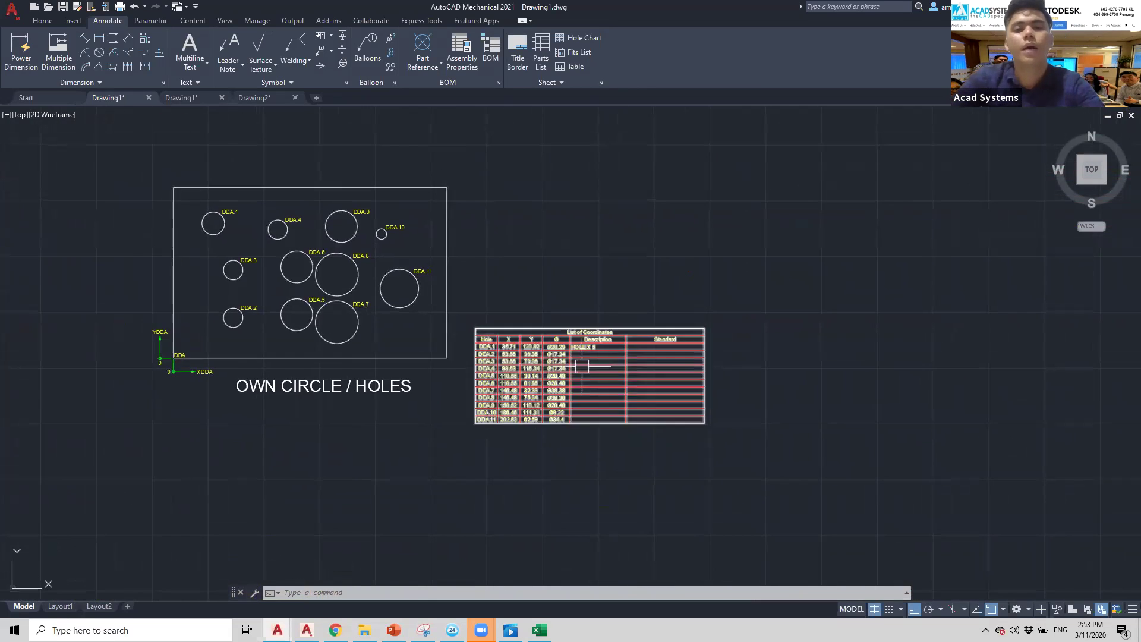
pyautogui.scroll(3, 576, 348)
pyautogui.scroll(-3, 577, 345)
pyautogui.moveTo(568, 334); pyautogui.dragTo(563, 341, button='middle')
pyautogui.scroll(-10, 563, 342)
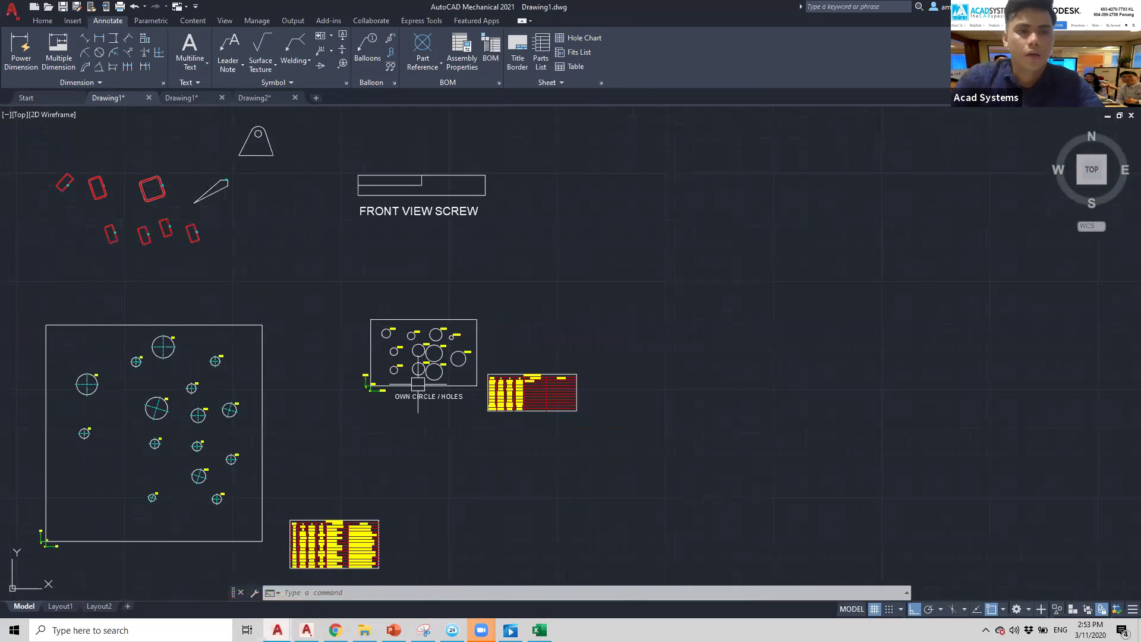
pyautogui.scroll(5, 370, 356)
pyautogui.scroll(-3, 350, 371)
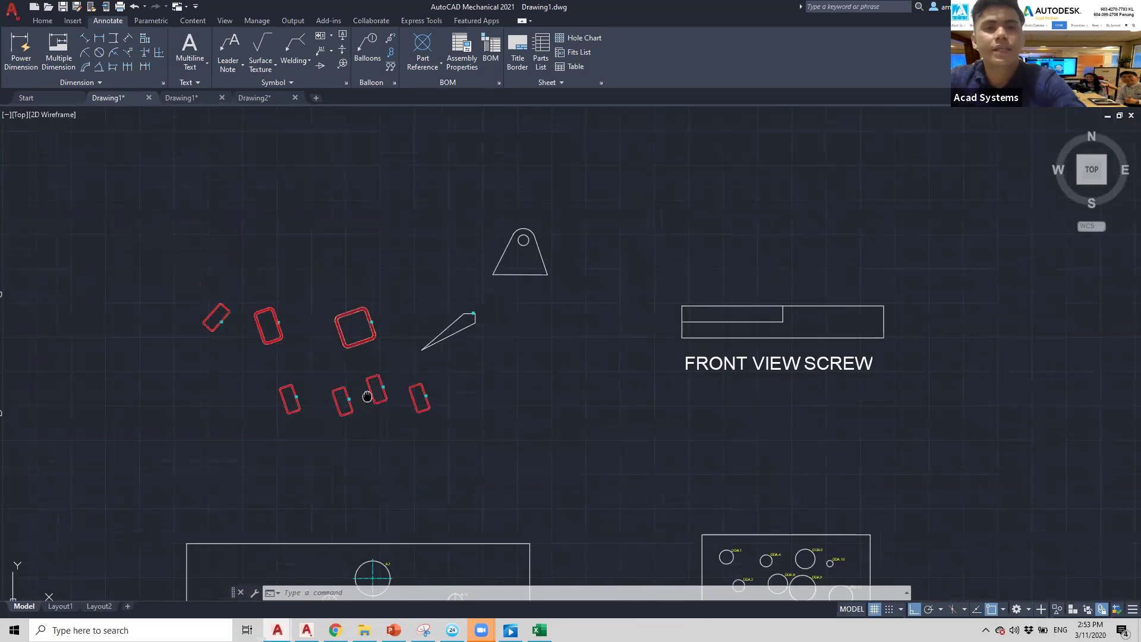
pyautogui.scroll(-3, 407, 369)
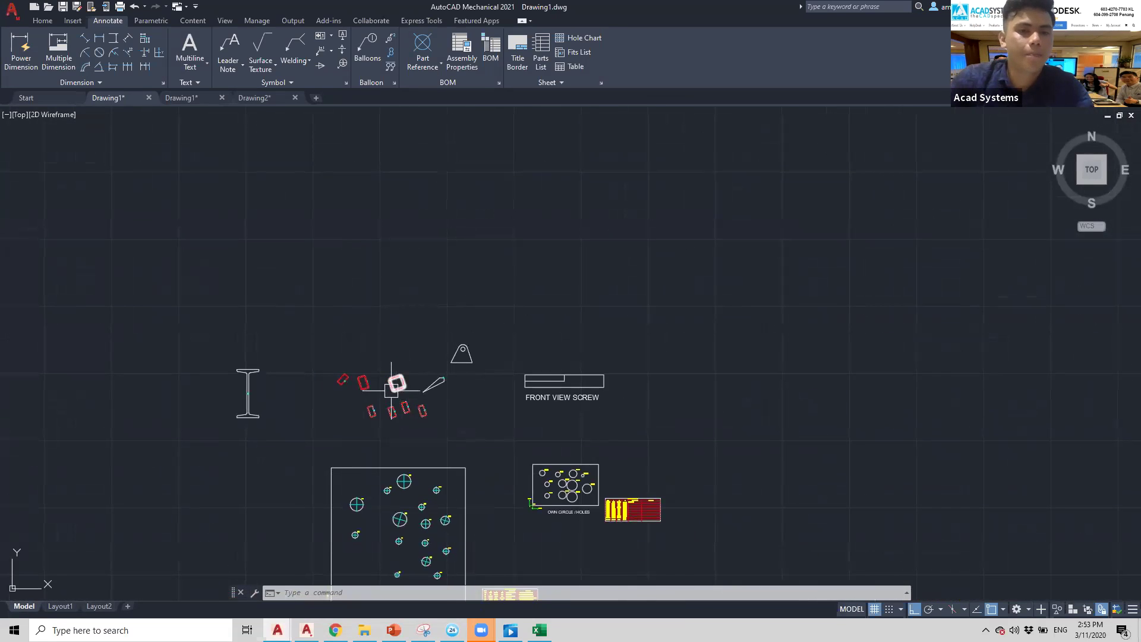
pyautogui.scroll(3, 391, 390)
pyautogui.scroll(6, 395, 395)
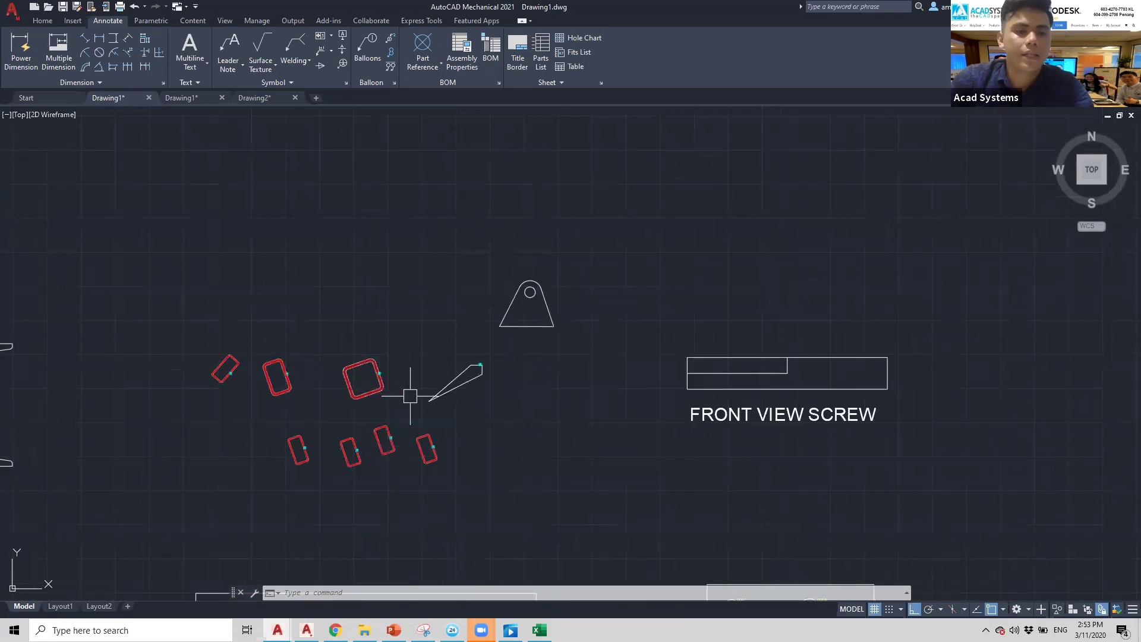
pyautogui.scroll(-4, 469, 380)
pyautogui.scroll(8, 362, 385)
pyautogui.moveTo(362, 385)
pyautogui.mouseDown(button='middle')
pyautogui.moveTo(619, 386)
pyautogui.moveTo(898, 342)
pyautogui.mouseUp(button='middle')
pyautogui.moveTo(348, 367)
pyautogui.mouseDown(button='middle')
pyautogui.moveTo(474, 339)
pyautogui.moveTo(365, 293)
pyautogui.mouseUp(button='middle')
pyautogui.scroll(2, 471, 352)
pyautogui.scroll(-4, 474, 359)
pyautogui.scroll(2, 364, 293)
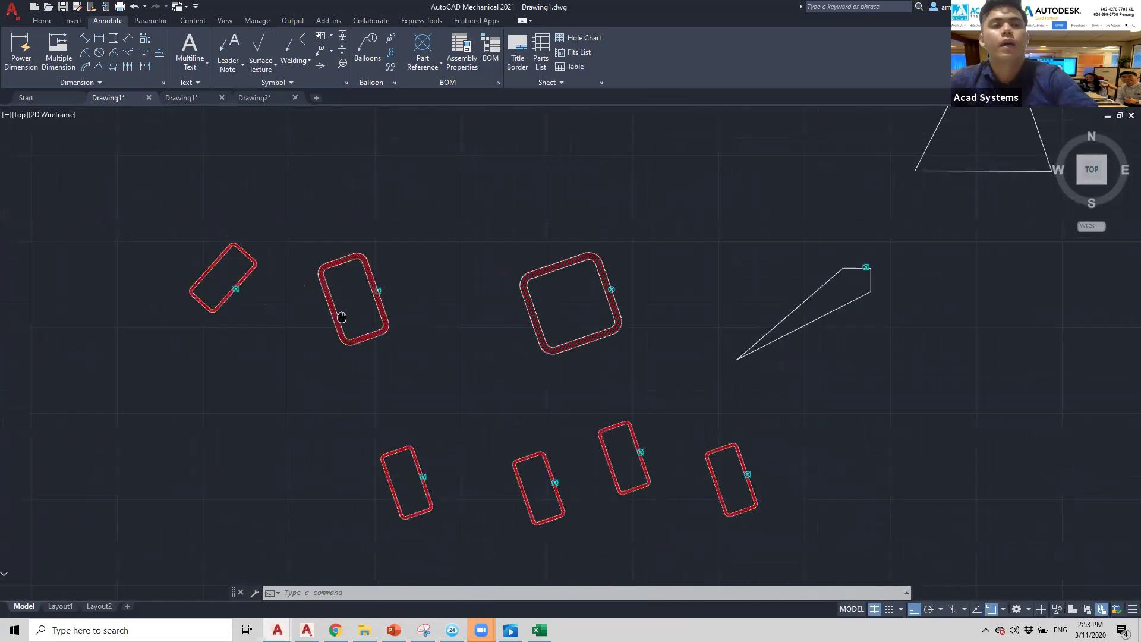
pyautogui.press('Escape')
pyautogui.scroll(-3, 89, 238)
pyautogui.scroll(2, 484, 255)
pyautogui.scroll(4, 484, 255)
pyautogui.moveTo(438, 309)
pyautogui.mouseDown(button='middle')
pyautogui.moveTo(349, 357)
pyautogui.moveTo(347, 383)
pyautogui.mouseUp(button='middle')
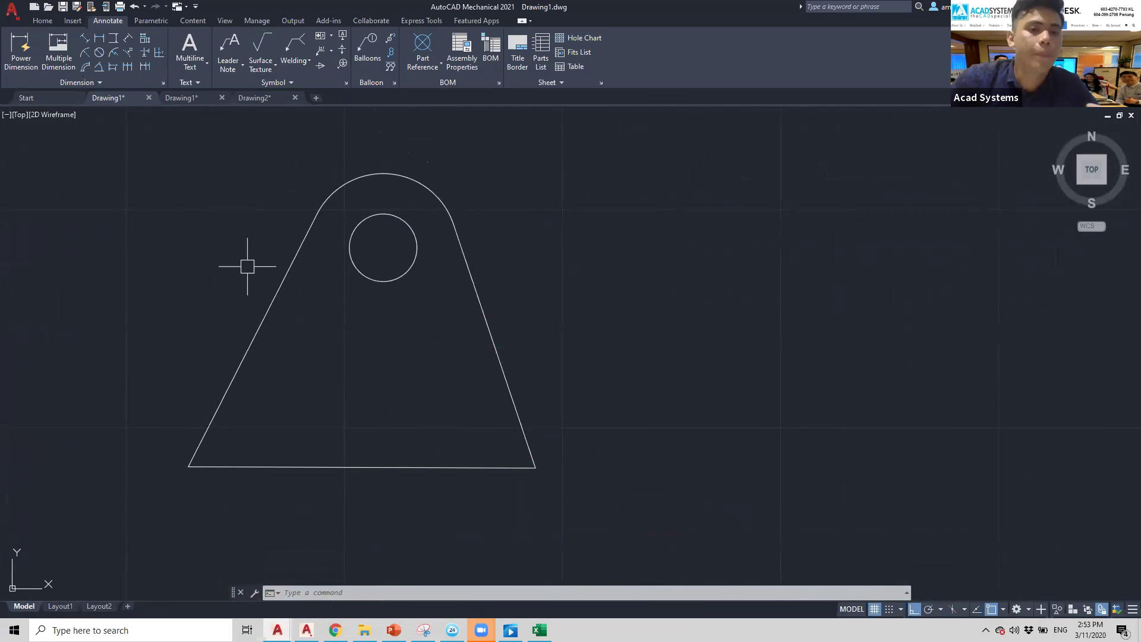
pyautogui.scroll(-3, 285, 378)
pyautogui.scroll(1, 179, 366)
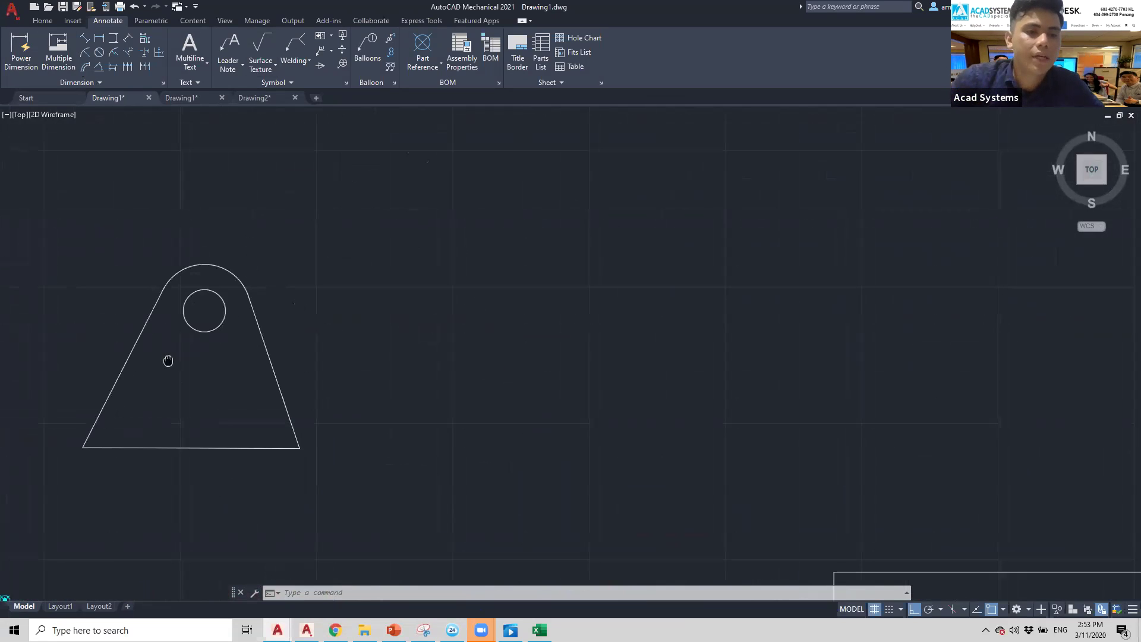
# Step: Draw a new circle to the right of the first plate
pyautogui.click(71, 21)
pyautogui.click(43, 21)
pyautogui.click(73, 47)
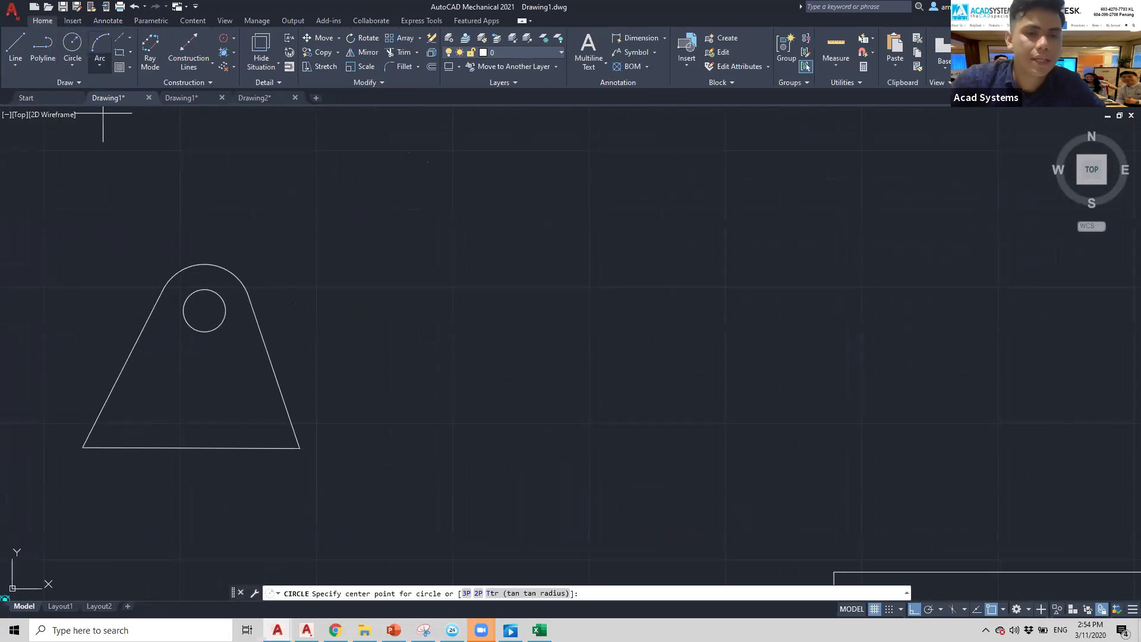
pyautogui.click(642, 210)
pyautogui.click(682, 259)
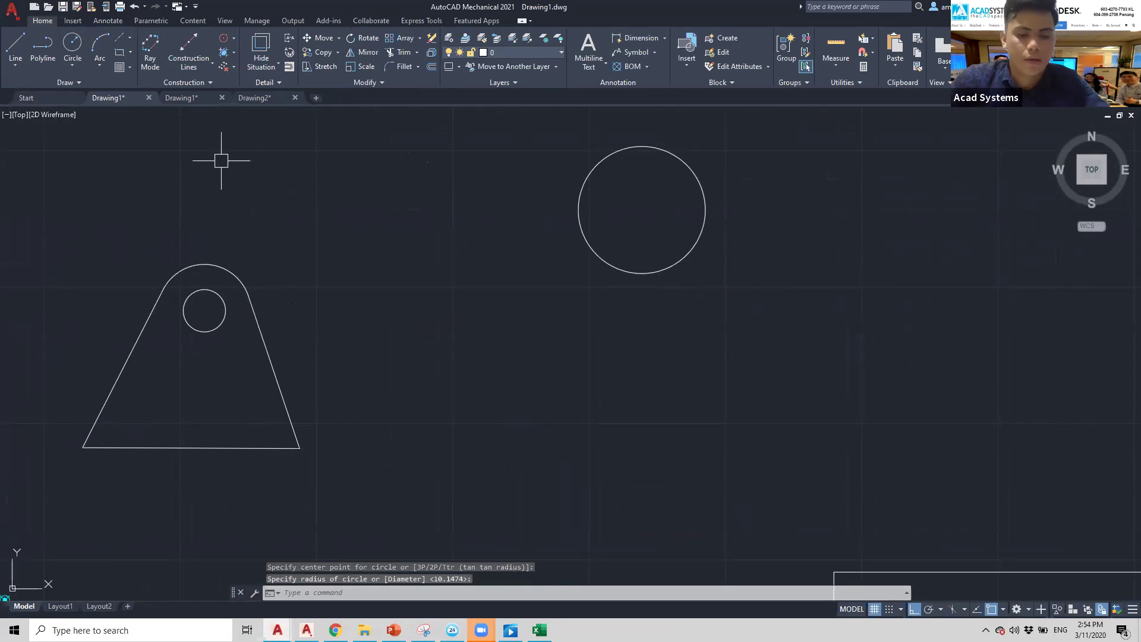
# Step: Draw the larger triangle: a slanted line tangent to the circle, a horizontal base and a tangent right side
pyautogui.press('Return')
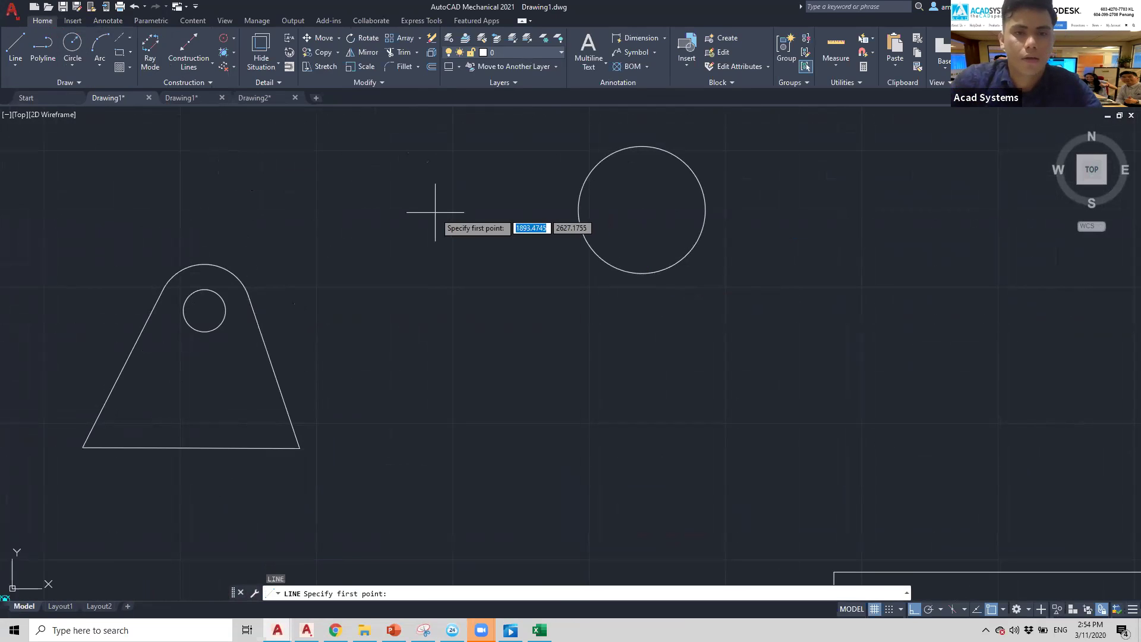
pyautogui.keyDown('shift'); pyautogui.rightClick(438, 213); pyautogui.keyUp('shift')
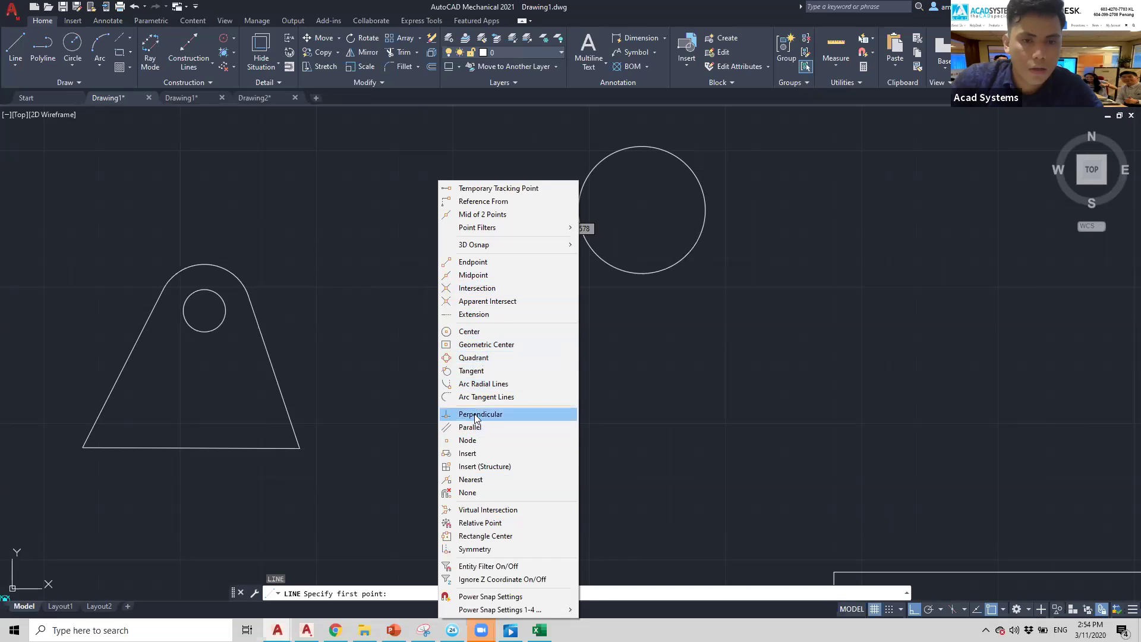
pyautogui.click(471, 370)
pyautogui.click(582, 188)
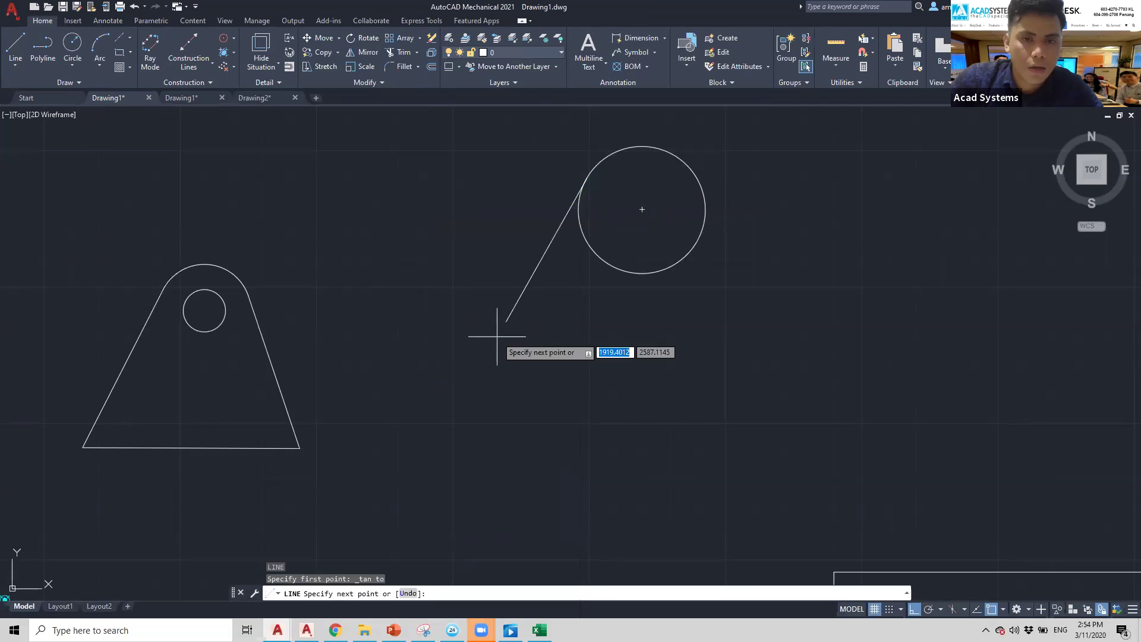
pyautogui.click(479, 378)
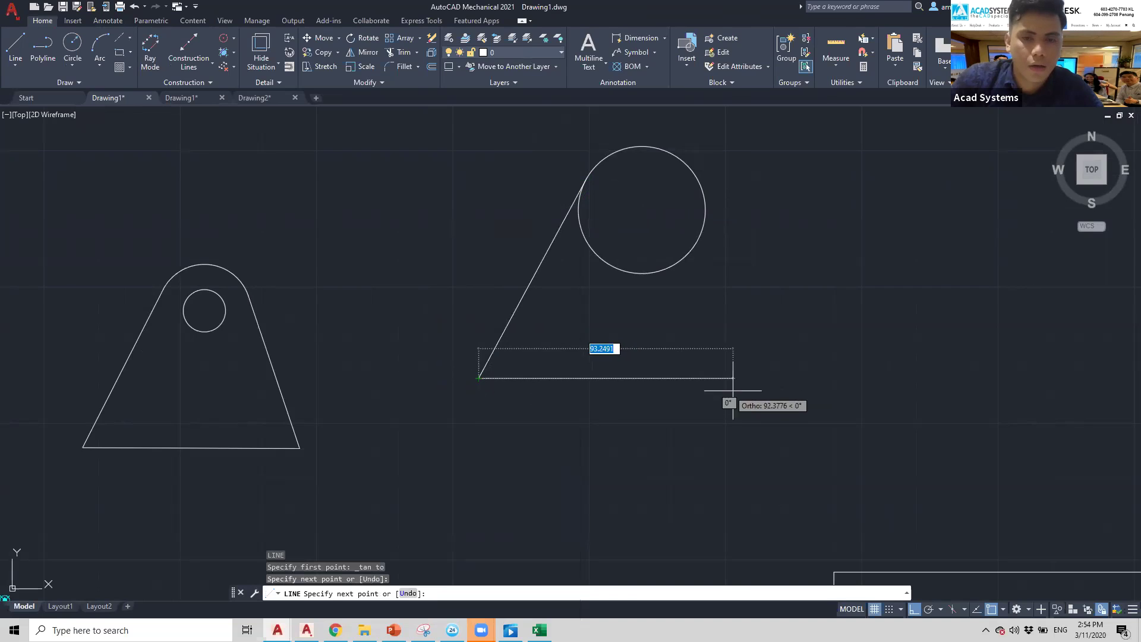
pyautogui.click(794, 389)
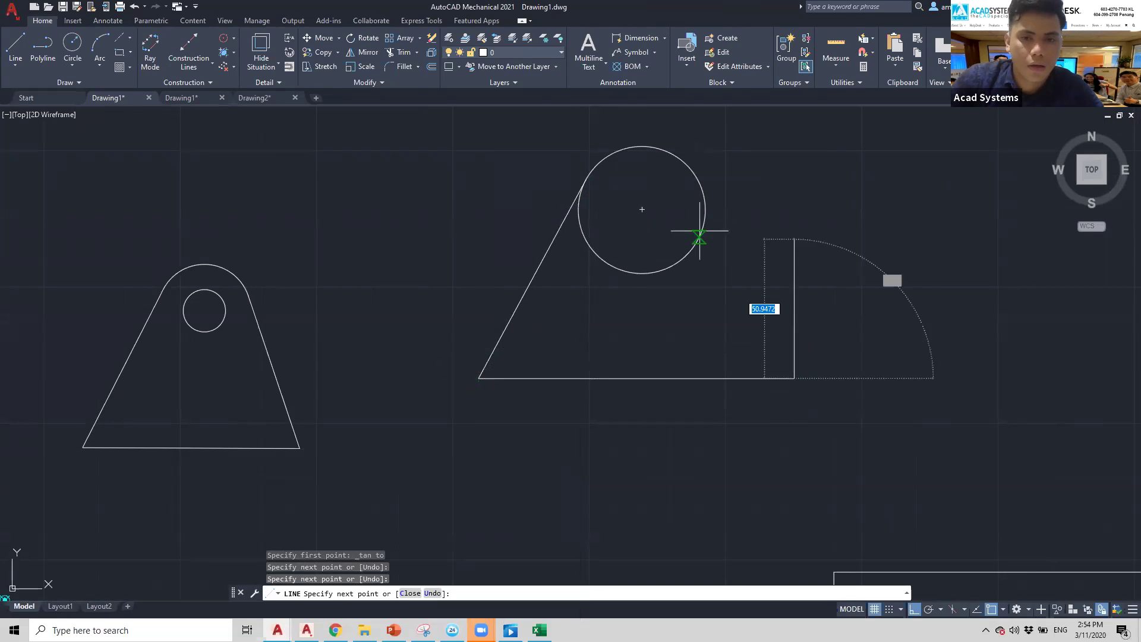
pyautogui.click(914, 609)
pyautogui.keyDown('shift'); pyautogui.rightClick(730, 223); pyautogui.keyUp('shift')
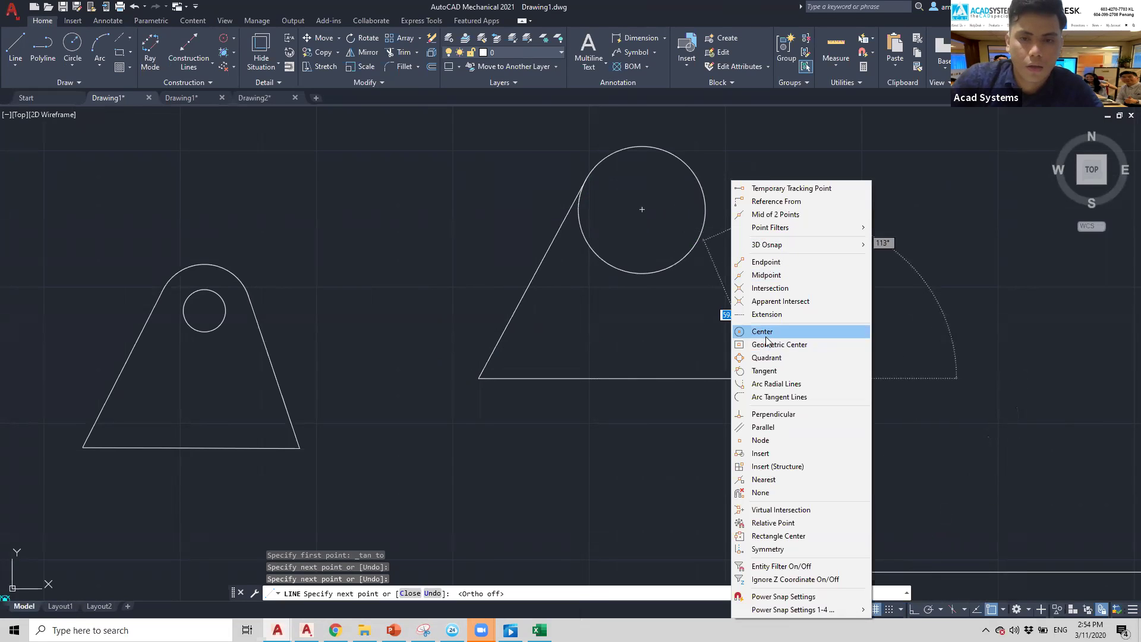
pyautogui.click(765, 371)
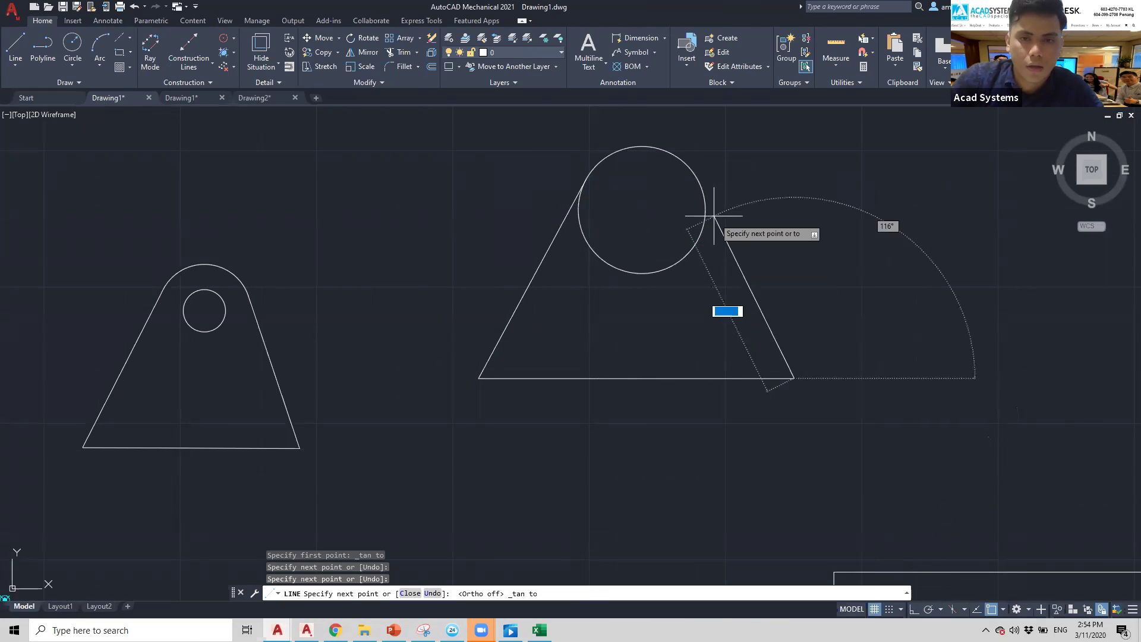
pyautogui.press('Escape')
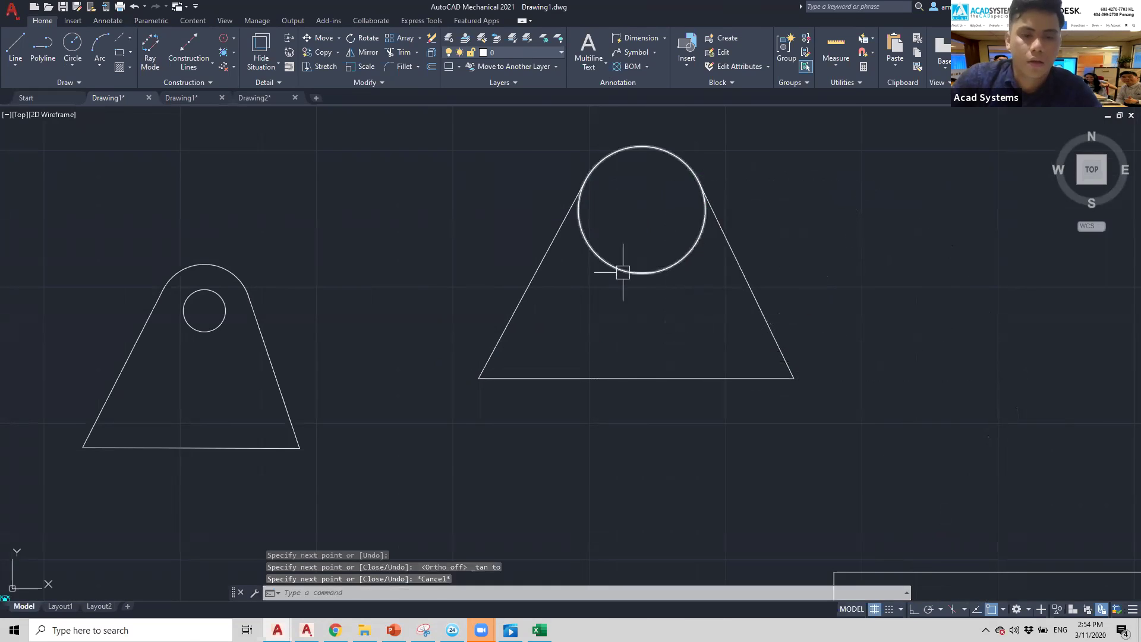
# Step: Trim away the big circle's lower arc inside the triangle with TR
pyautogui.write('c')
pyautogui.press('Return')
pyautogui.press('Return')
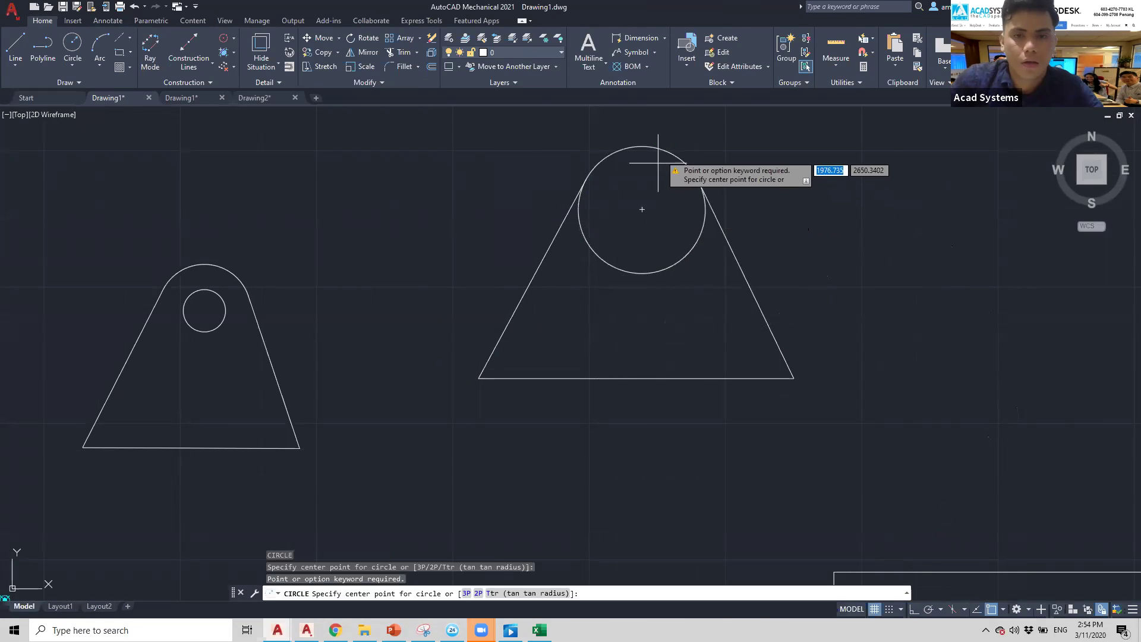
pyautogui.click(654, 217)
pyautogui.press('Escape')
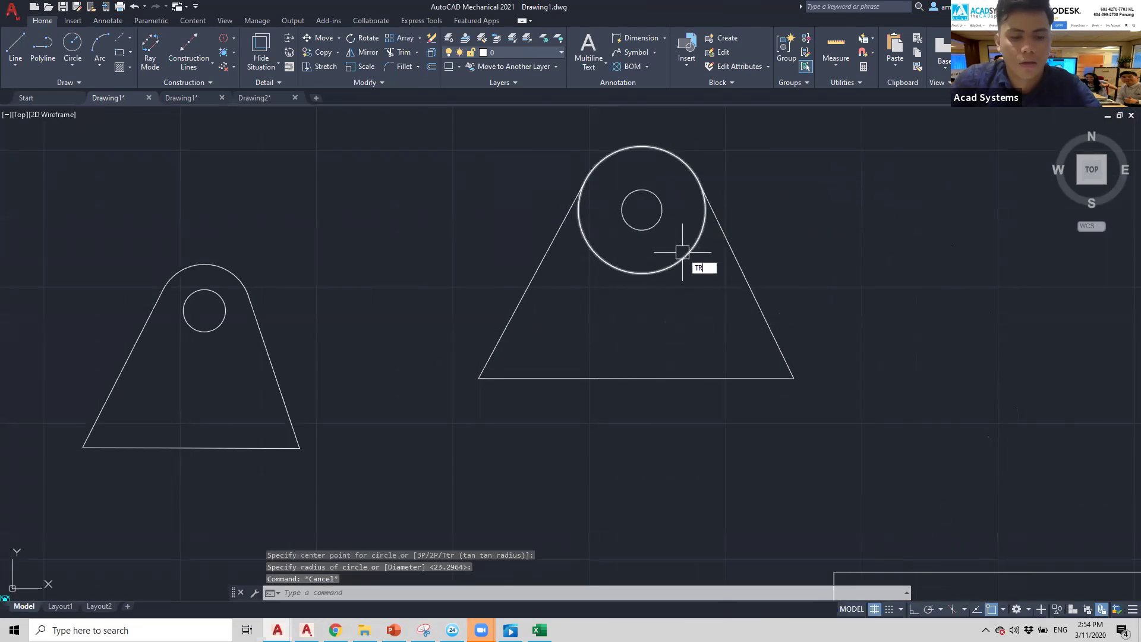
pyautogui.write('TR')
pyautogui.press('Return')
pyautogui.click(661, 265)
pyautogui.scroll(-2, 553, 278)
pyautogui.scroll(2, 549, 288)
pyautogui.press('Escape')
pyautogui.press('Escape')
pyautogui.press('Escape')
pyautogui.moveTo(549, 287); pyautogui.dragTo(505, 282, button='middle')
pyautogui.moveTo(418, 288)
pyautogui.mouseDown(button='middle')
pyautogui.moveTo(501, 295)
pyautogui.moveTo(436, 288)
pyautogui.mouseUp(button='middle')
pyautogui.scroll(-2, 357, 294)
pyautogui.moveTo(354, 296); pyautogui.dragTo(434, 295, button='middle')
pyautogui.press('Escape')
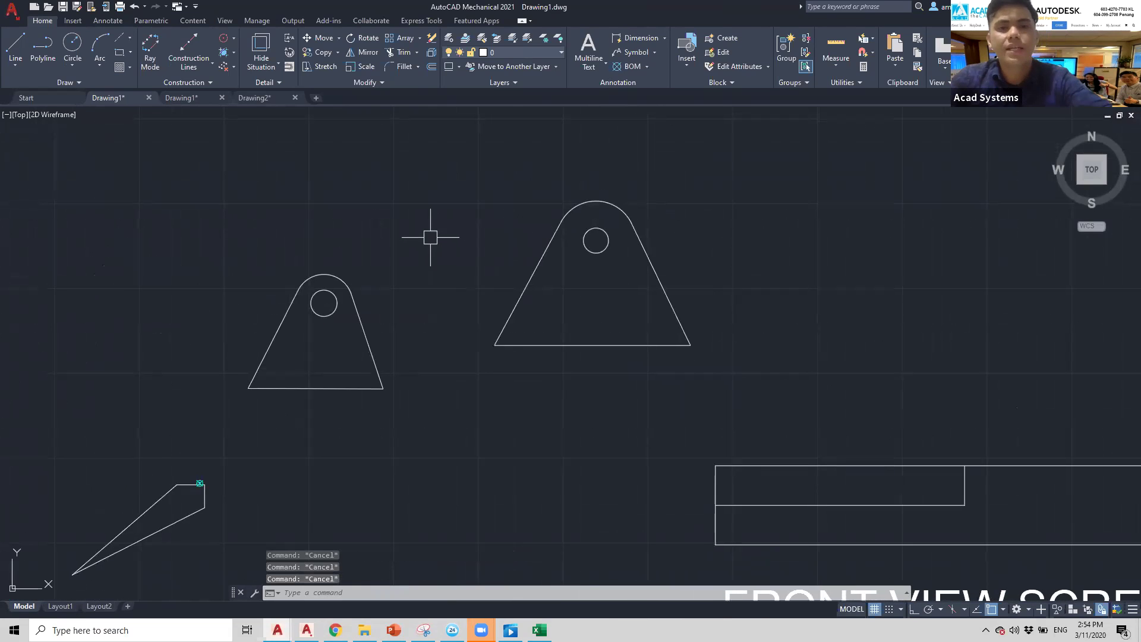
# Step: Window-select the whole smaller plate from the Annotate tab
pyautogui.click(73, 20)
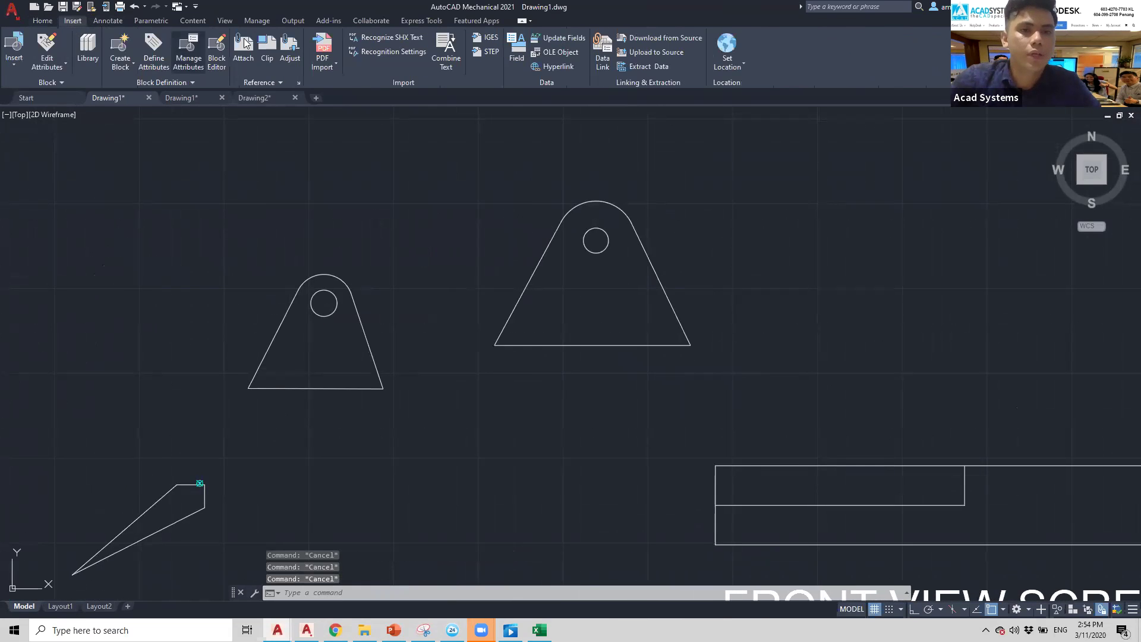
pyautogui.click(108, 20)
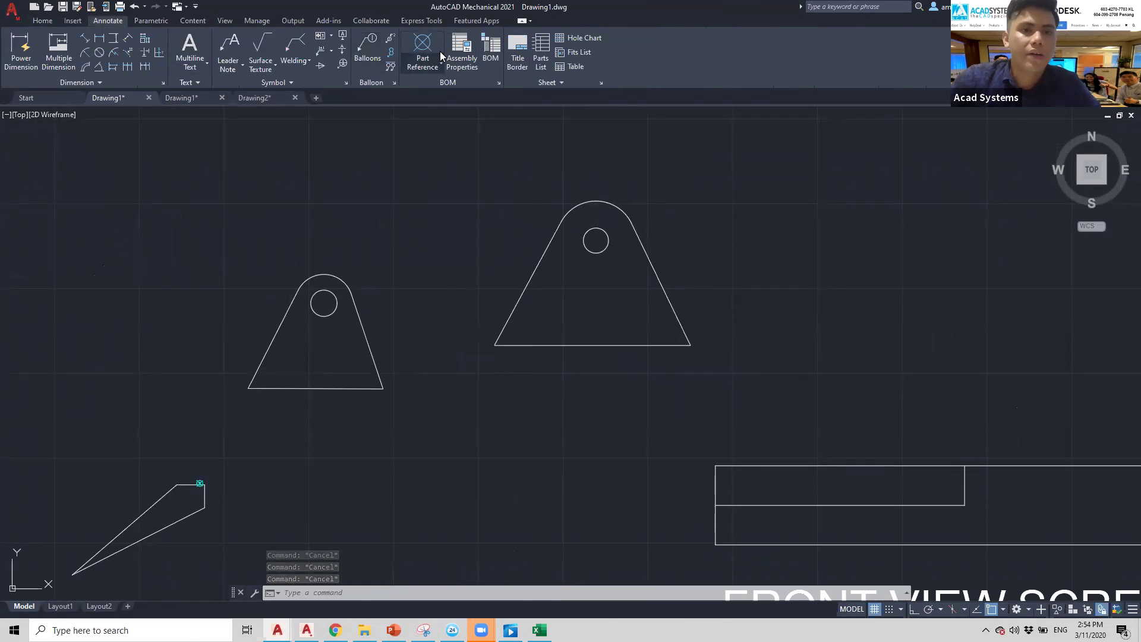
pyautogui.click(362, 324)
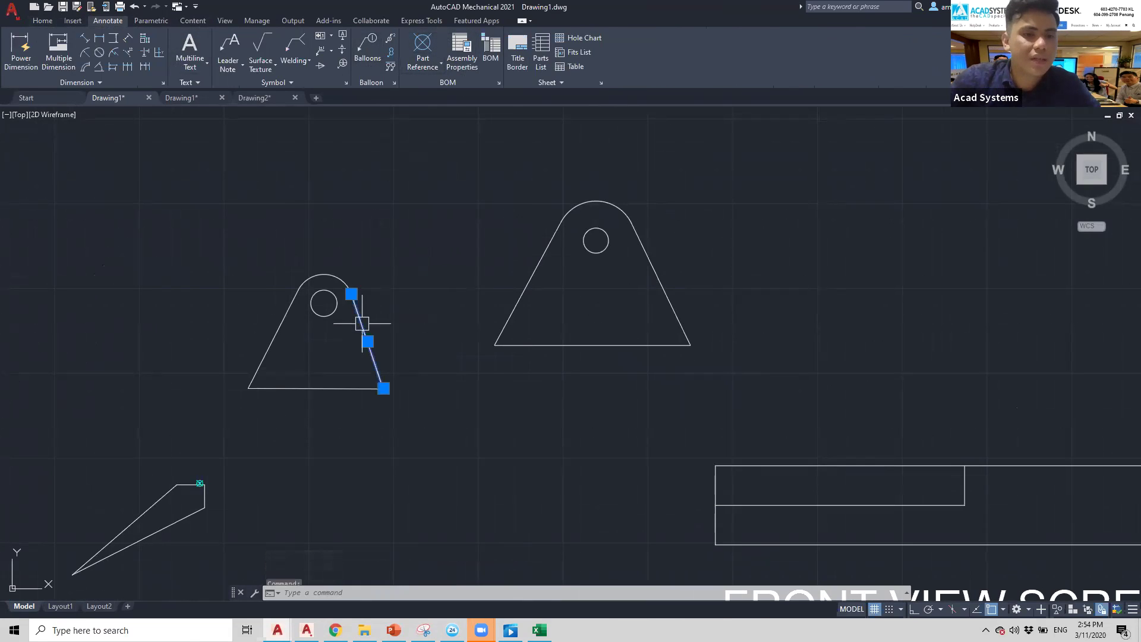
pyautogui.click(326, 274)
pyautogui.press('Escape')
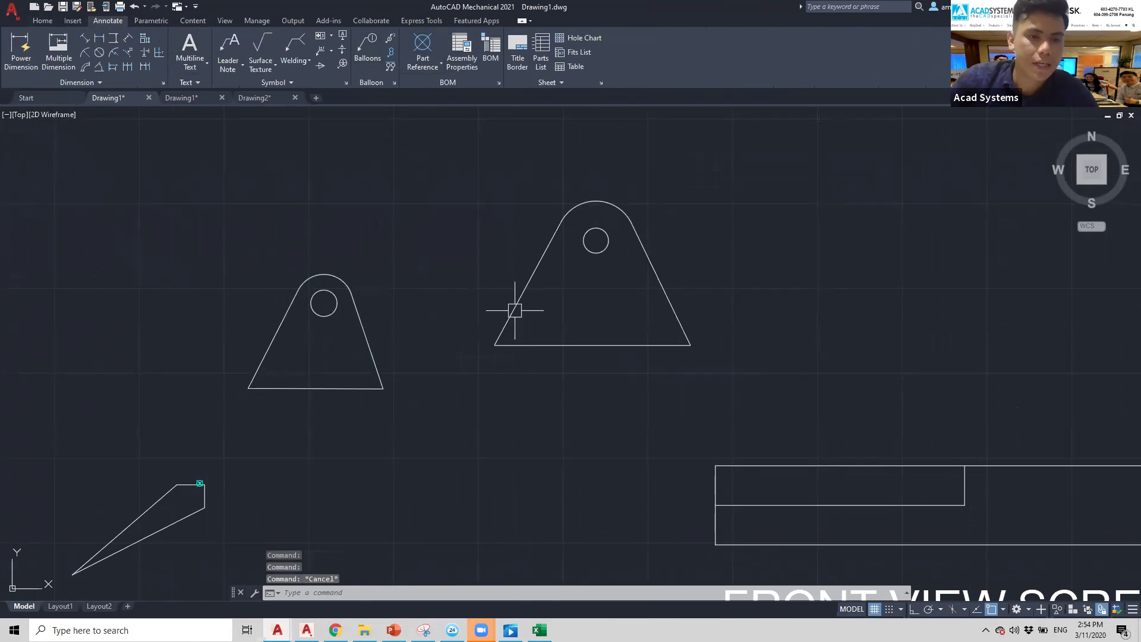
pyautogui.moveTo(285, 311); pyautogui.dragTo(312, 293, button='middle')
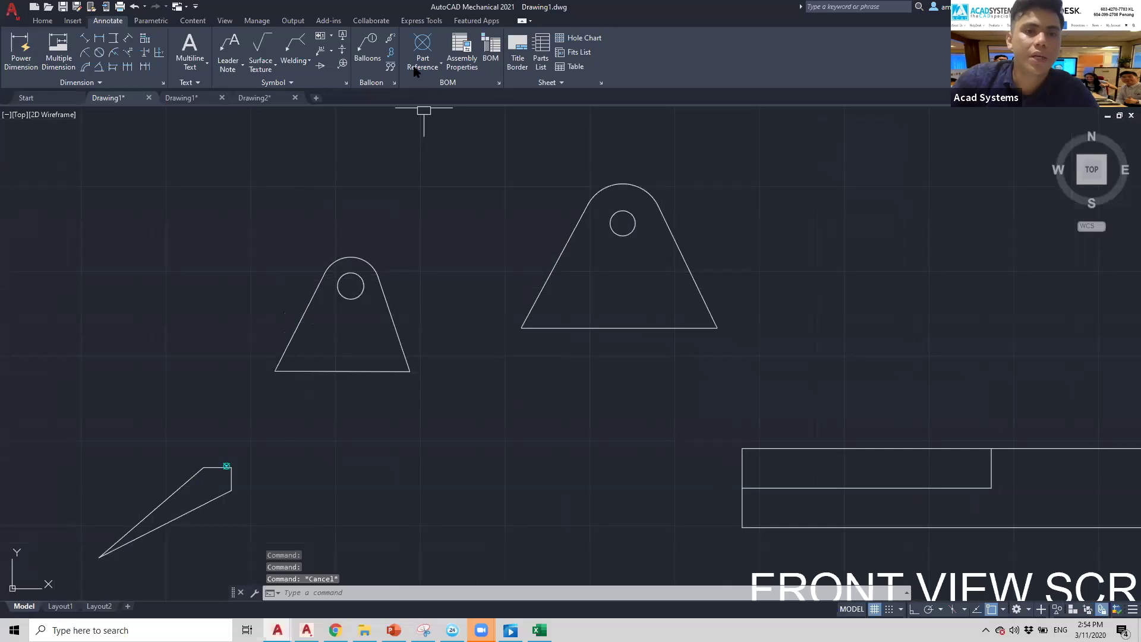
pyautogui.click(459, 415)
pyautogui.click(241, 238)
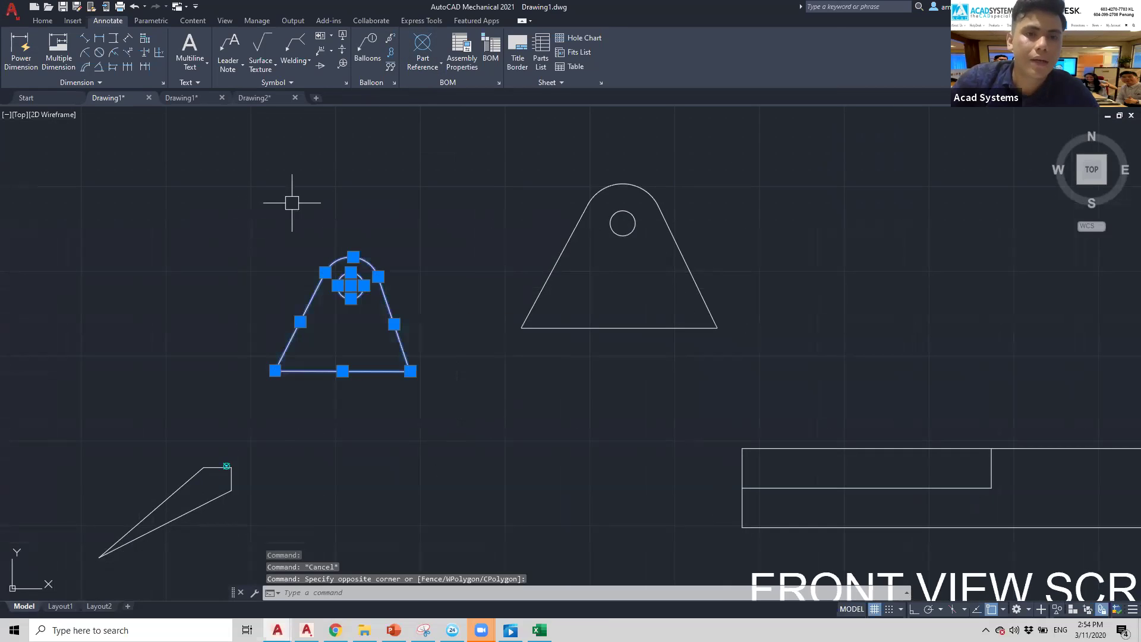
# Step: Add a part reference named STAND with standard ISO, material STEEL and measurement 12
pyautogui.click(422, 48)
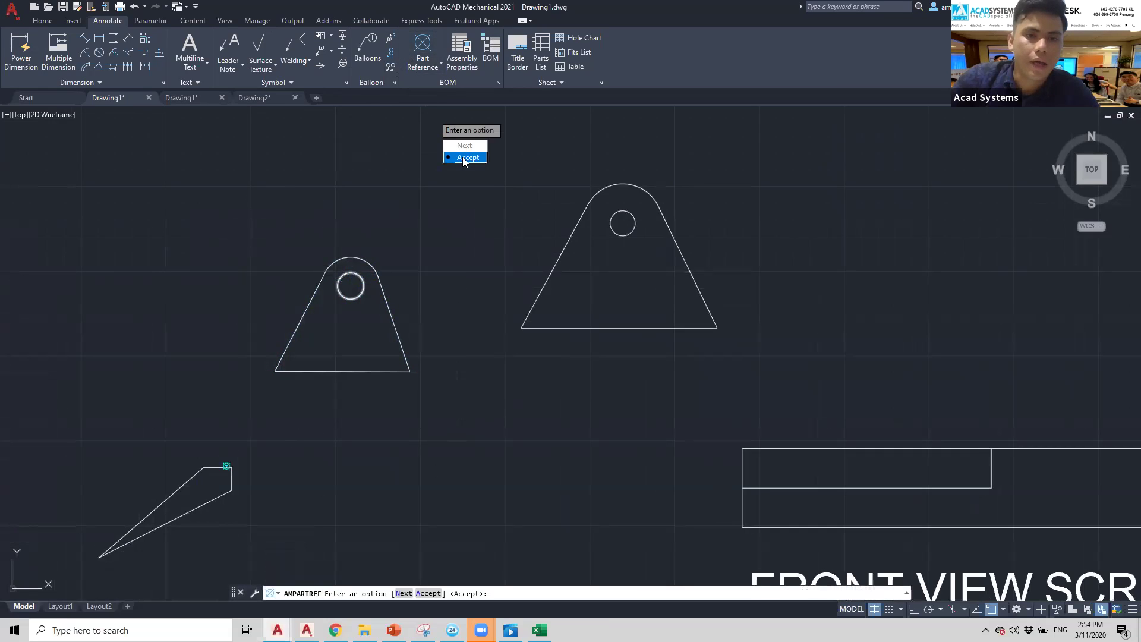
pyautogui.click(464, 159)
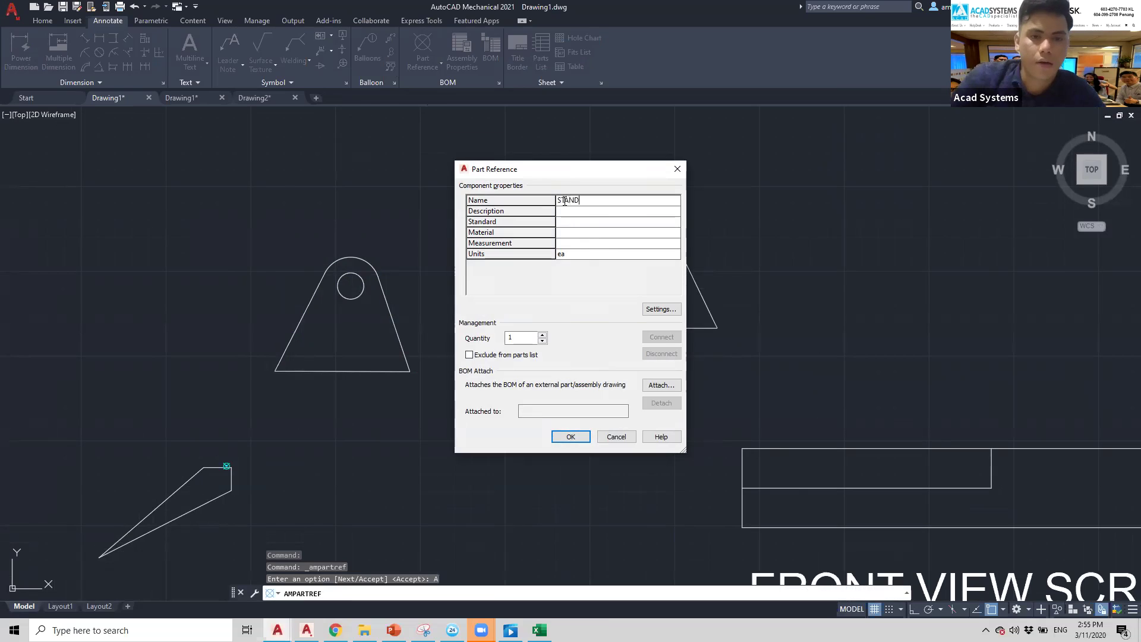
pyautogui.write('STAND')
pyautogui.click(565, 212)
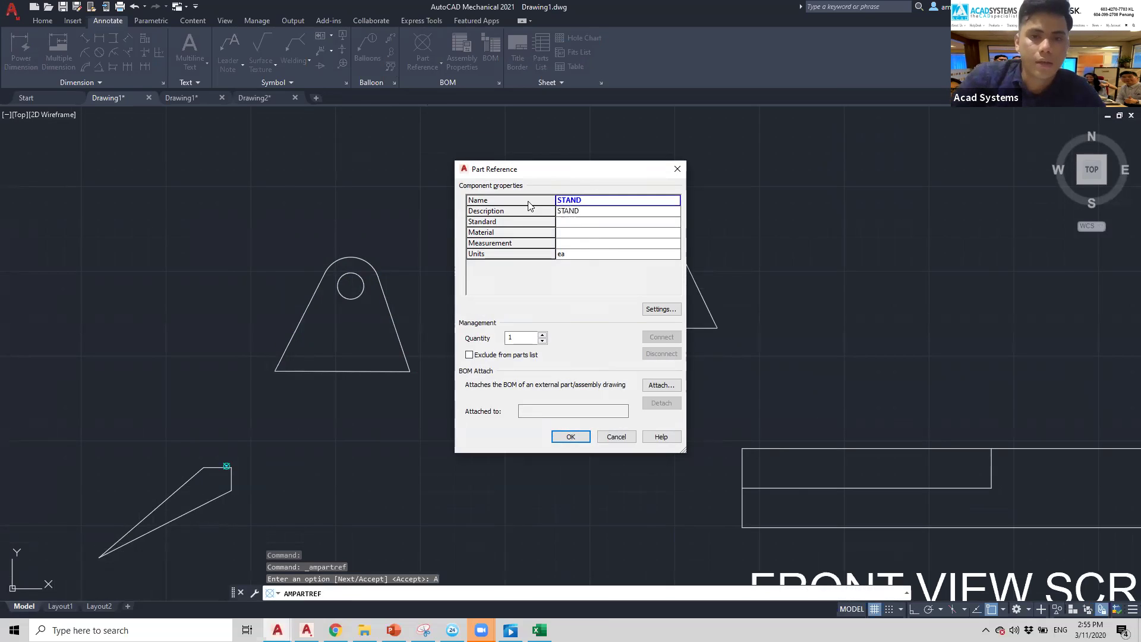
pyautogui.click(576, 222)
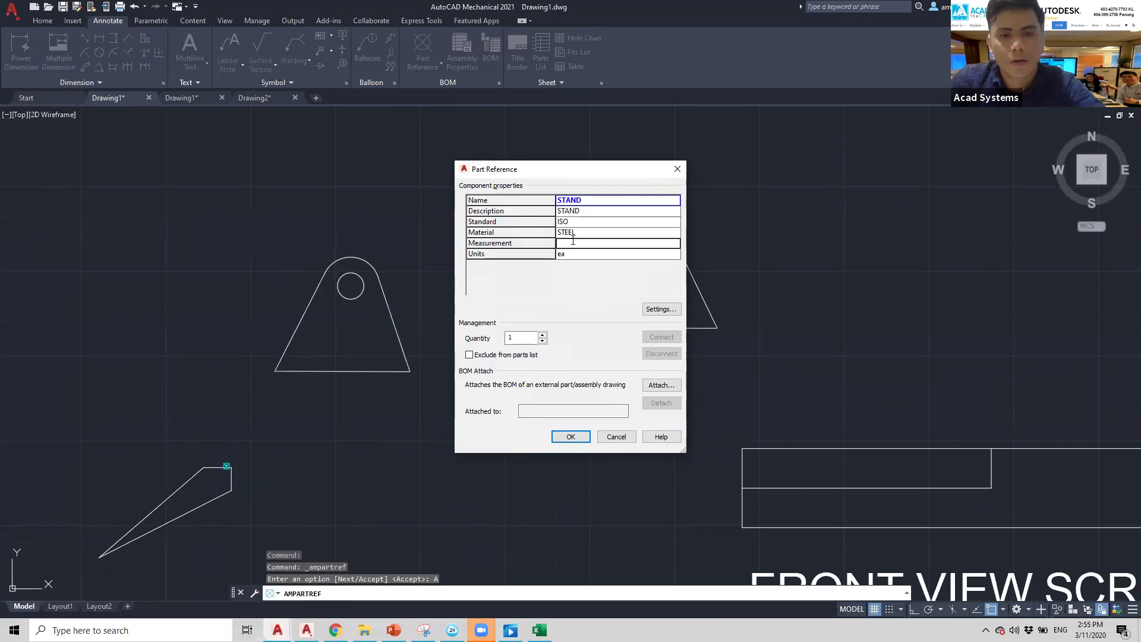
pyautogui.click(569, 437)
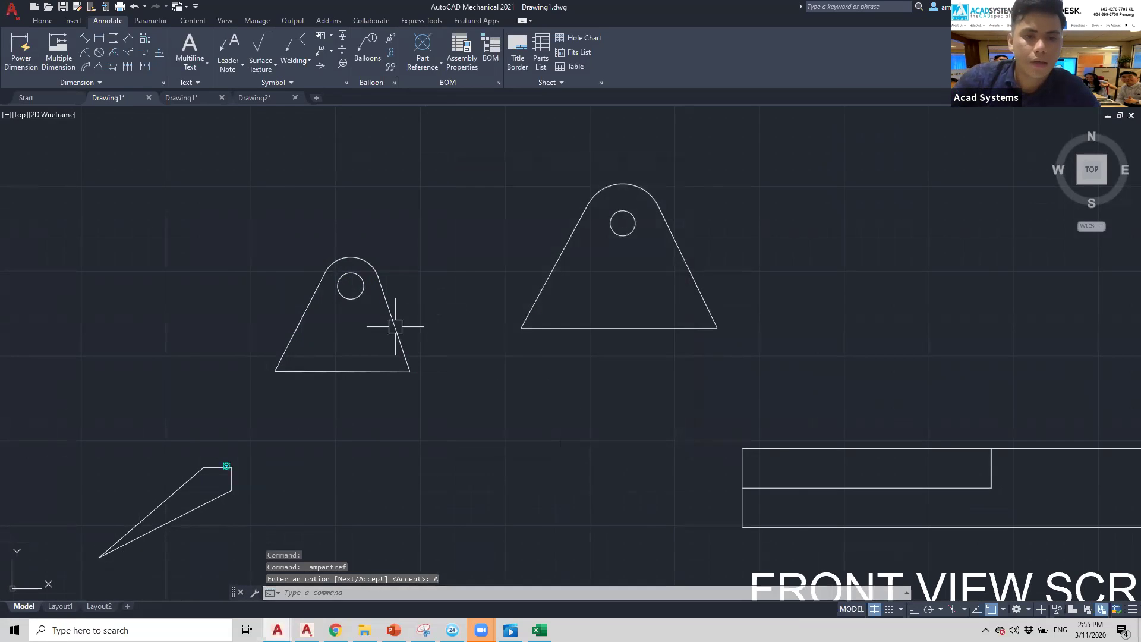
pyautogui.scroll(-2, 377, 255)
pyautogui.scroll(4, 405, 299)
pyautogui.moveTo(405, 298); pyautogui.dragTo(442, 282, button='middle')
pyautogui.click(444, 352)
pyautogui.click(142, 113)
pyautogui.click(424, 59)
pyautogui.click(456, 154)
pyautogui.click(467, 163)
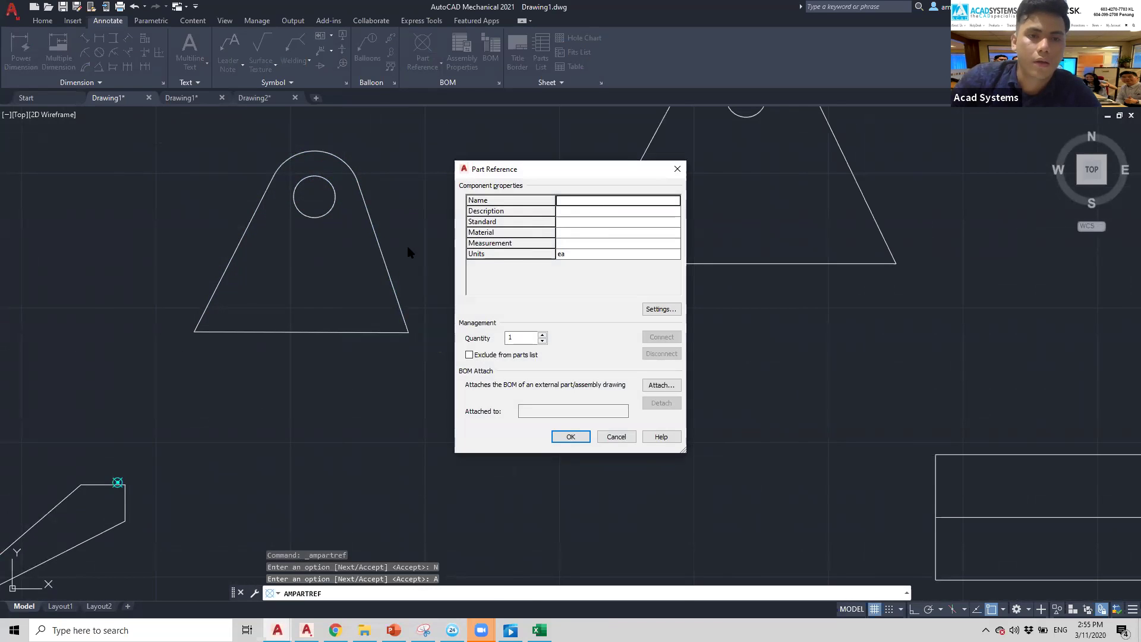
pyautogui.press('Escape')
pyautogui.press('Escape')
pyautogui.scroll(-4, 535, 265)
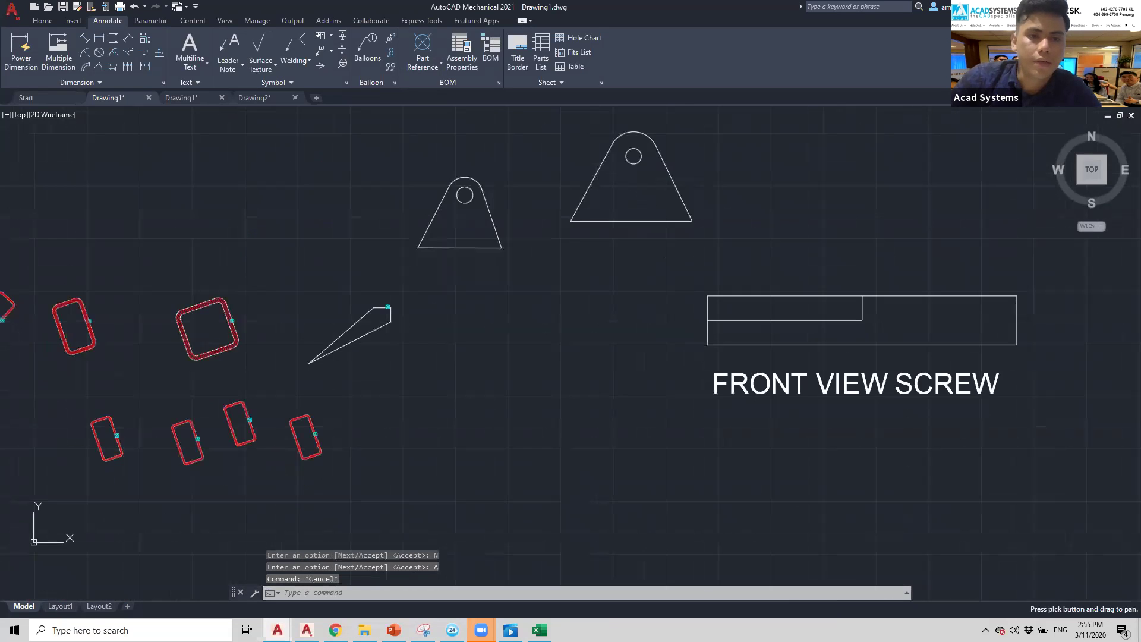
pyautogui.scroll(6, 478, 313)
pyautogui.scroll(4, 478, 314)
pyautogui.click(541, 232)
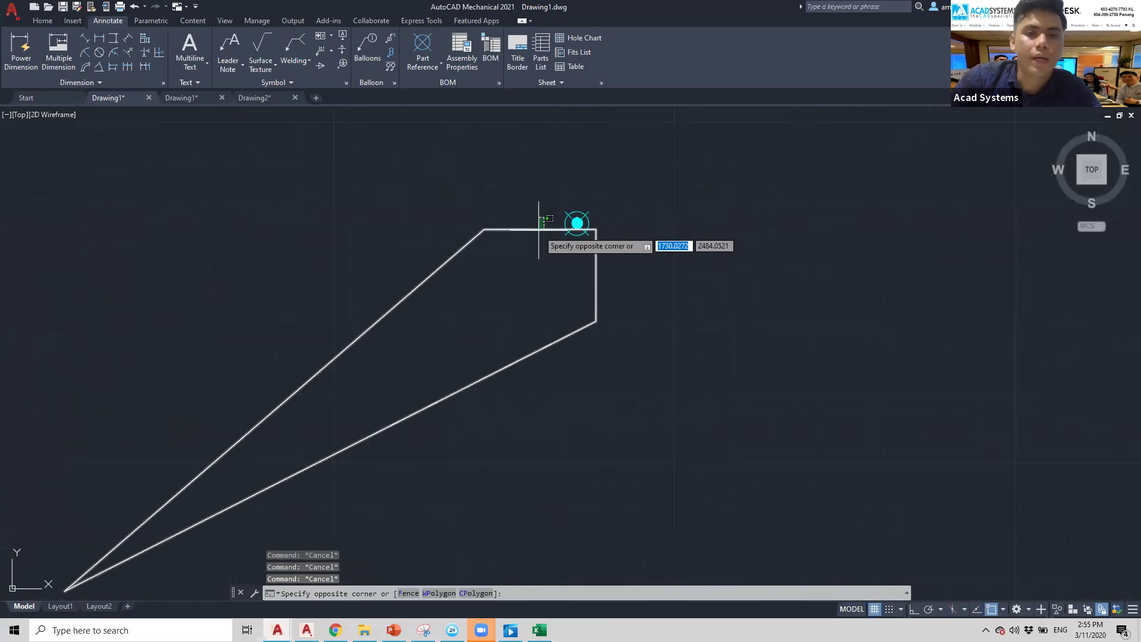
pyautogui.press('Escape')
pyautogui.moveTo(546, 216)
pyautogui.mouseDown(button='middle')
pyautogui.moveTo(637, 115)
pyautogui.moveTo(648, 117)
pyautogui.mouseUp(button='middle')
pyautogui.moveTo(612, 217); pyautogui.dragTo(586, 257, button='middle')
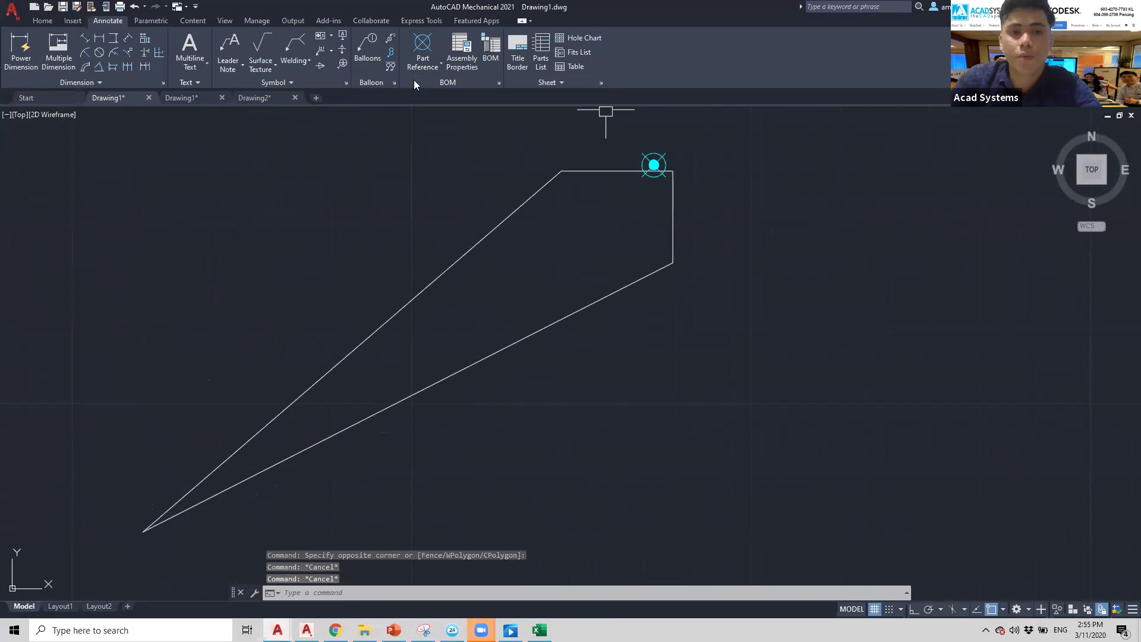
pyautogui.click(421, 66)
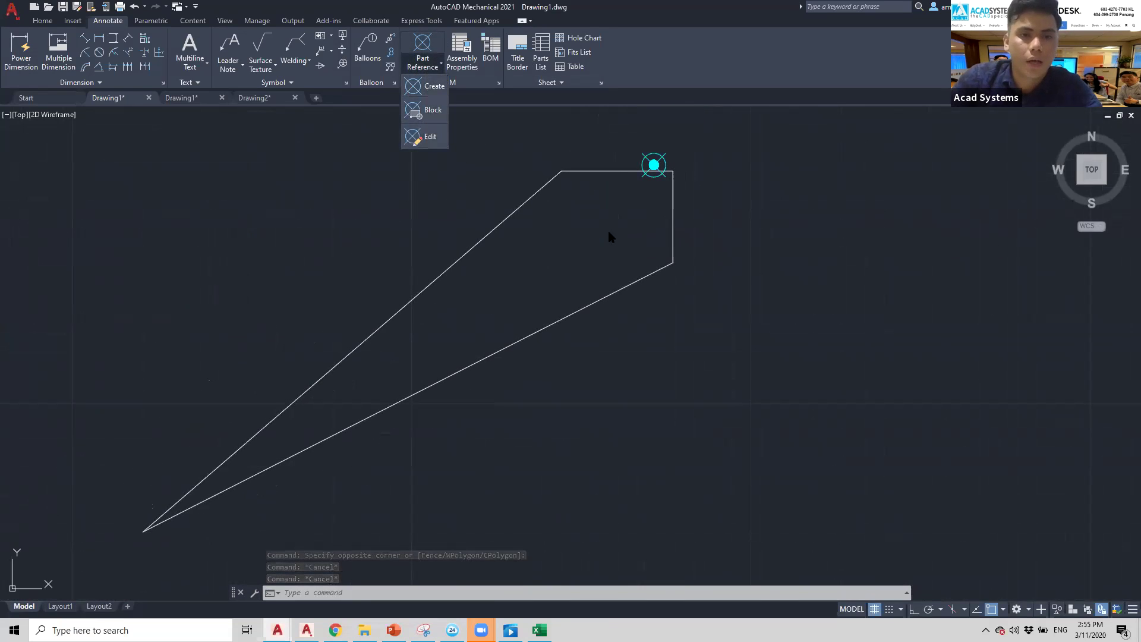
pyautogui.scroll(-3, 631, 303)
pyautogui.press('Escape')
pyautogui.scroll(-3, 637, 221)
pyautogui.moveTo(636, 222); pyautogui.dragTo(570, 265, button='middle')
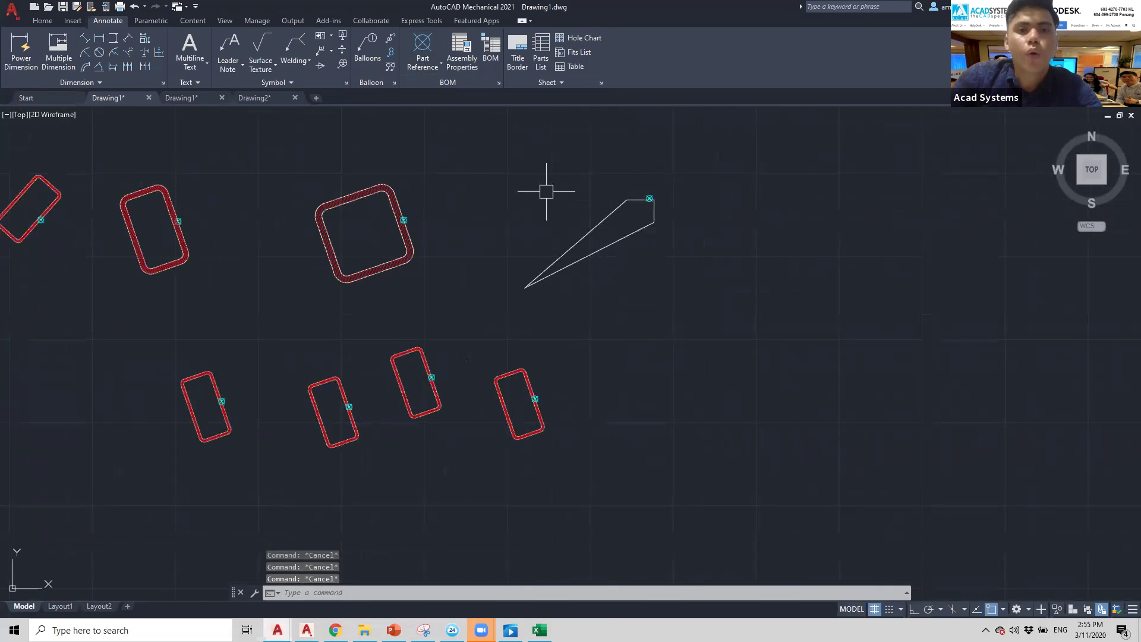
pyautogui.scroll(-2, 543, 229)
pyautogui.scroll(6, 589, 206)
pyautogui.moveTo(581, 214)
pyautogui.mouseDown(button='middle')
pyautogui.moveTo(520, 212)
pyautogui.moveTo(502, 271)
pyautogui.moveTo(514, 299)
pyautogui.mouseUp(button='middle')
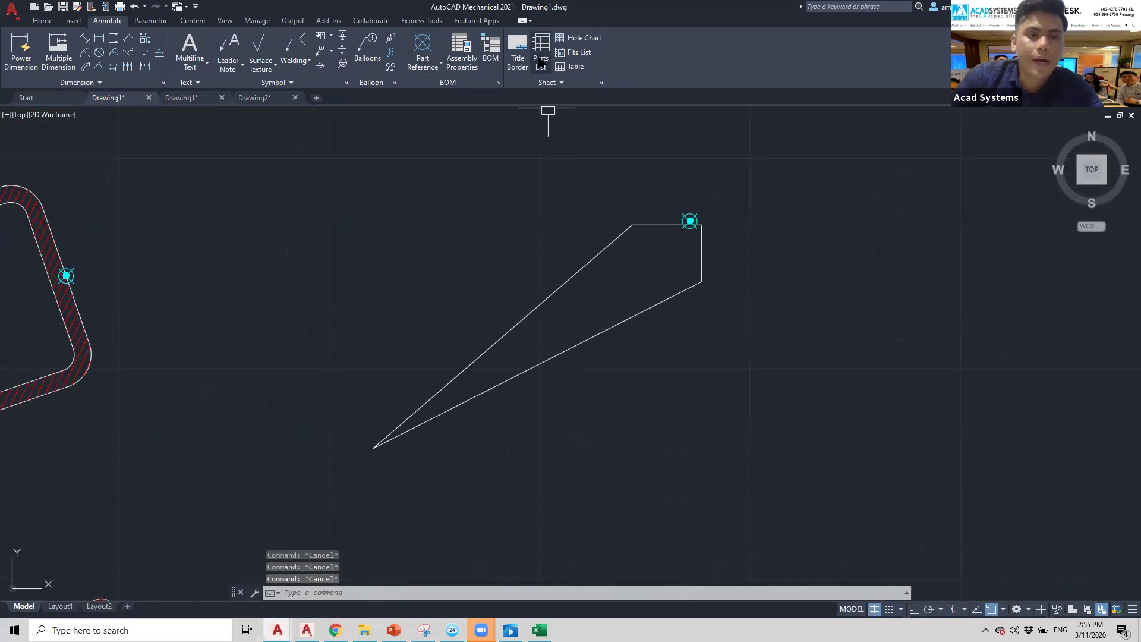
# Step: Start the Parts List command twice, cancelling the prompt each time
pyautogui.click(541, 60)
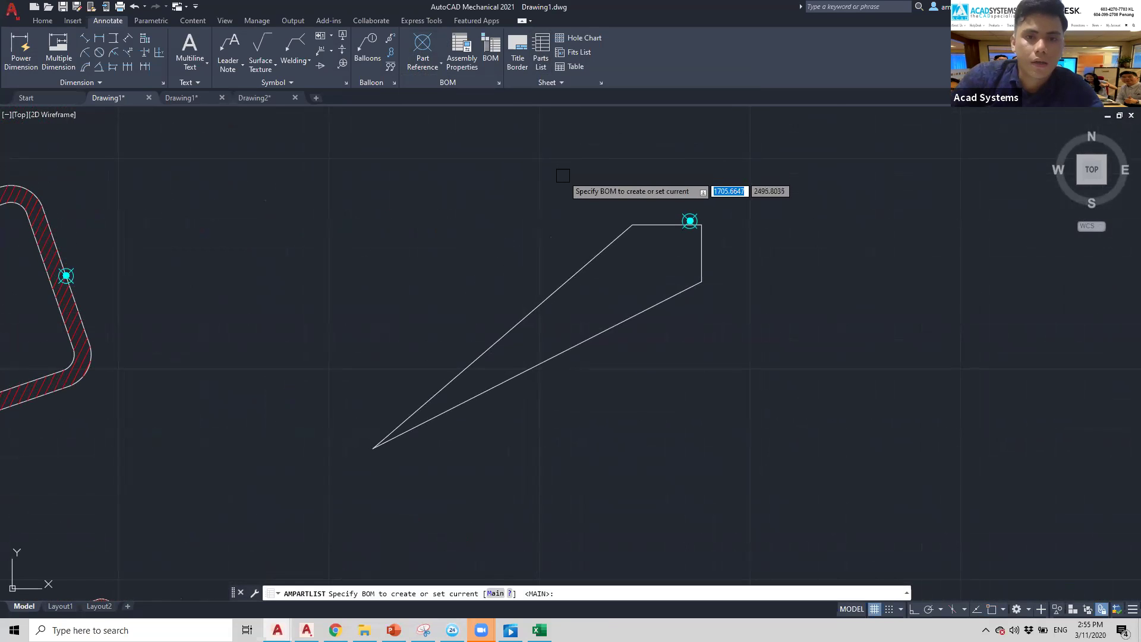
pyautogui.scroll(-6, 563, 175)
pyautogui.scroll(4, 562, 173)
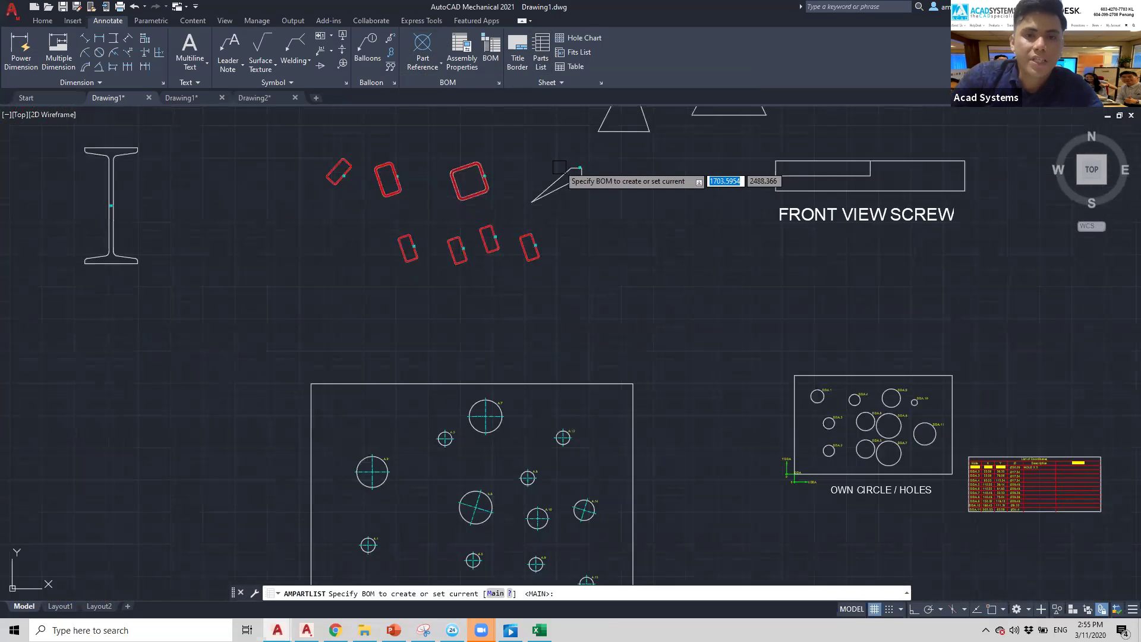
pyautogui.press('Escape')
pyautogui.press('Escape')
pyautogui.press('Escape')
pyautogui.scroll(4, 550, 137)
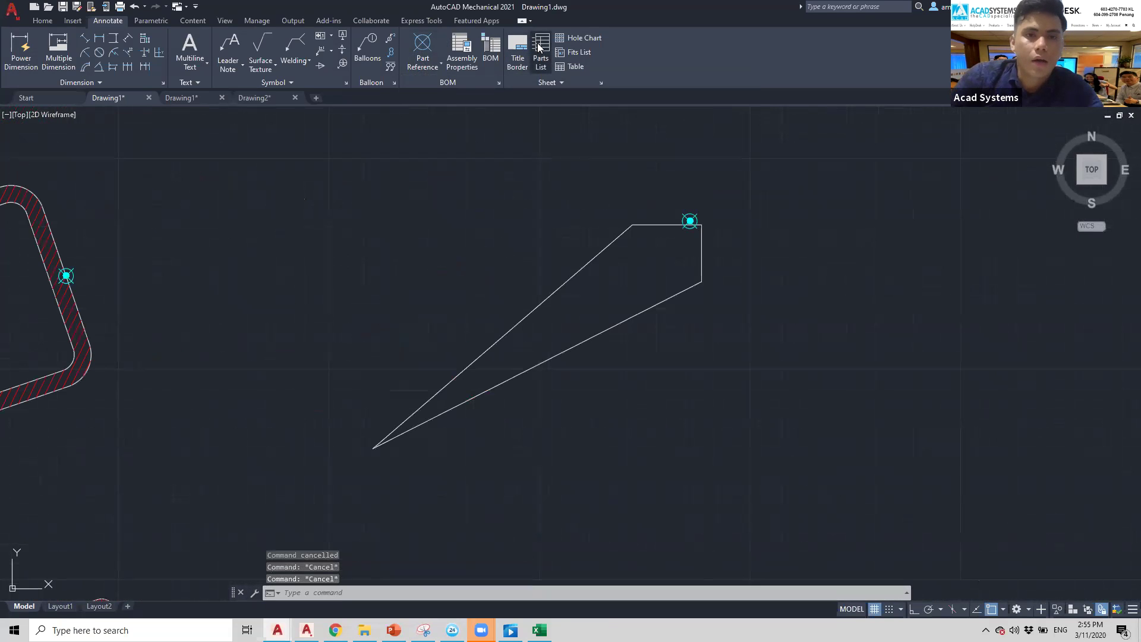
pyautogui.click(540, 47)
pyautogui.scroll(-2, 502, 164)
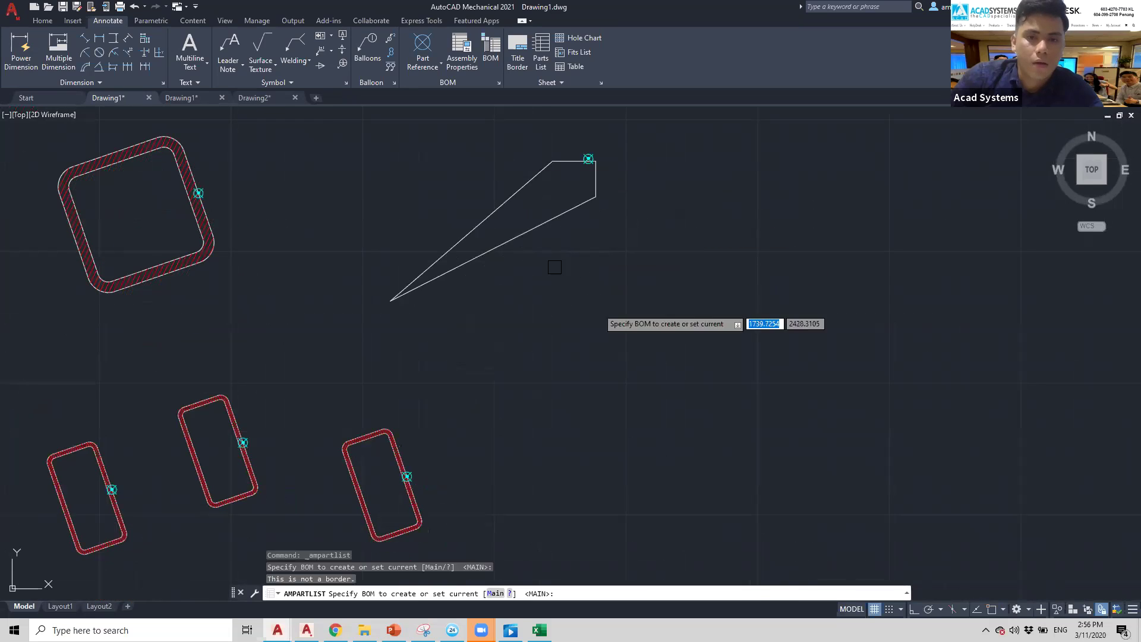
pyautogui.press('Escape')
pyautogui.press('Escape')
pyautogui.scroll(2, 369, 119)
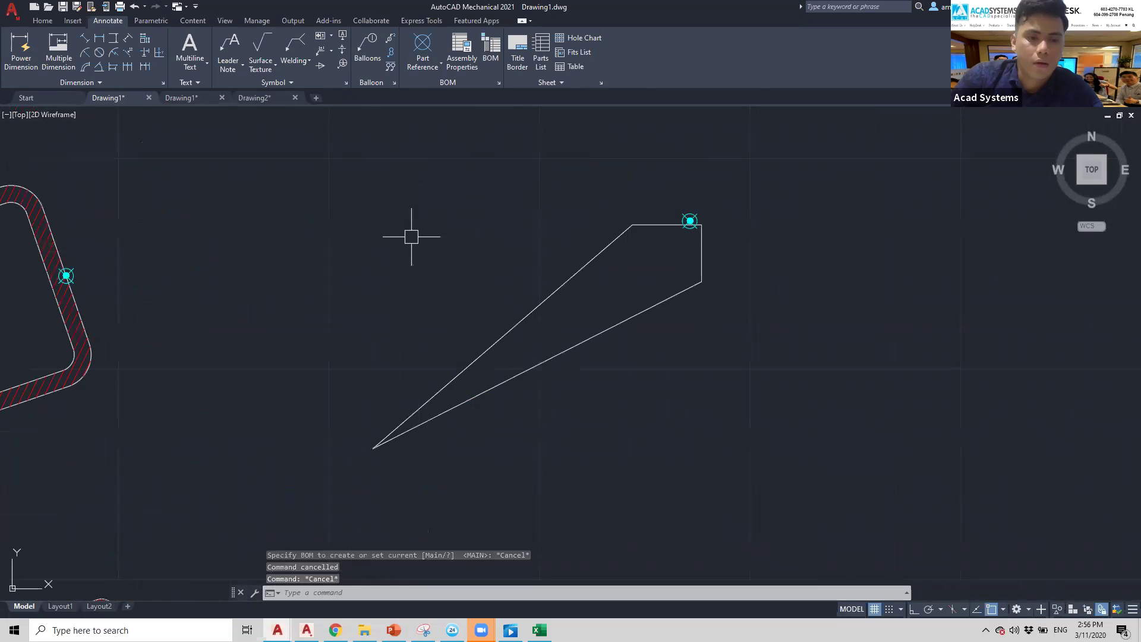
# Step: Run Parts List with the MAIN BOM and review the seven items ending with STAND
pyautogui.click(538, 51)
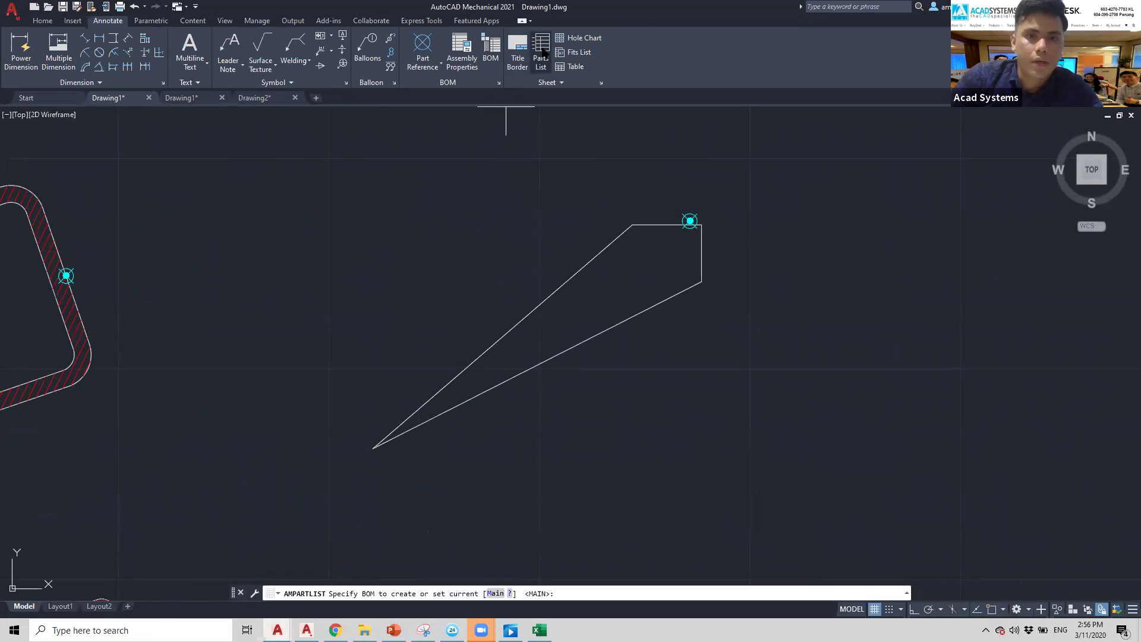
pyautogui.click(496, 594)
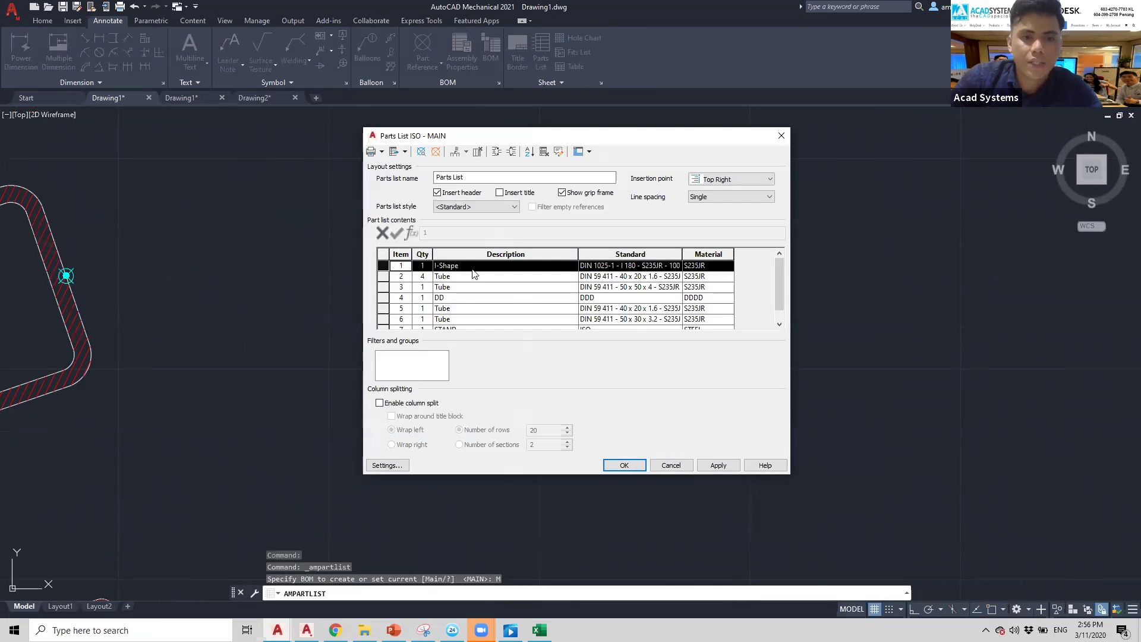
pyautogui.scroll(-1, 470, 283)
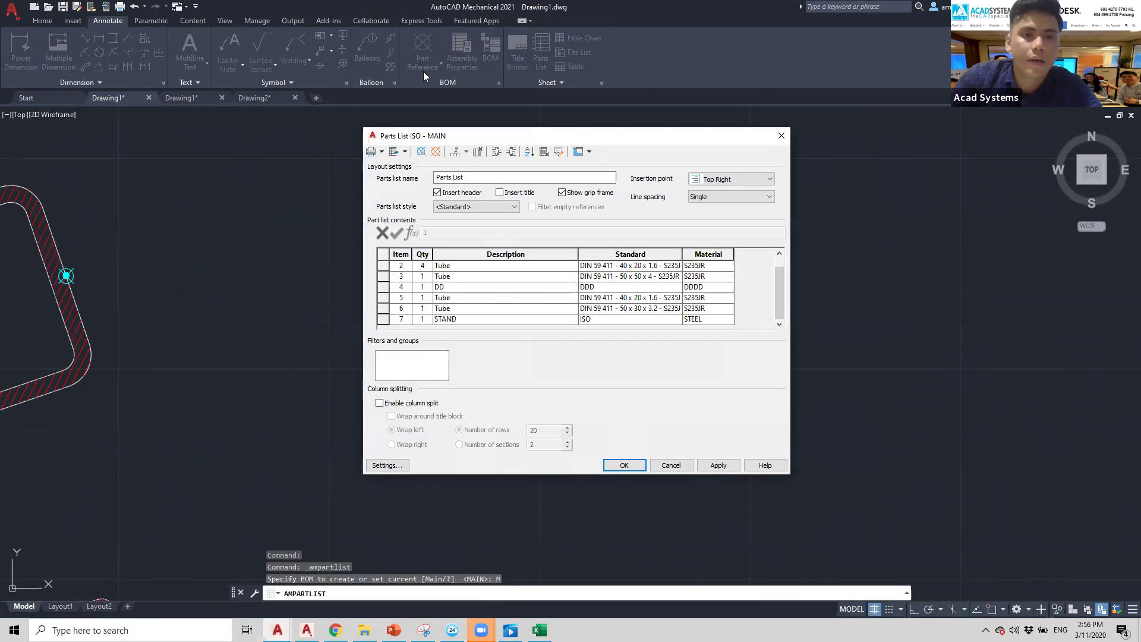
pyautogui.scroll(1, 442, 296)
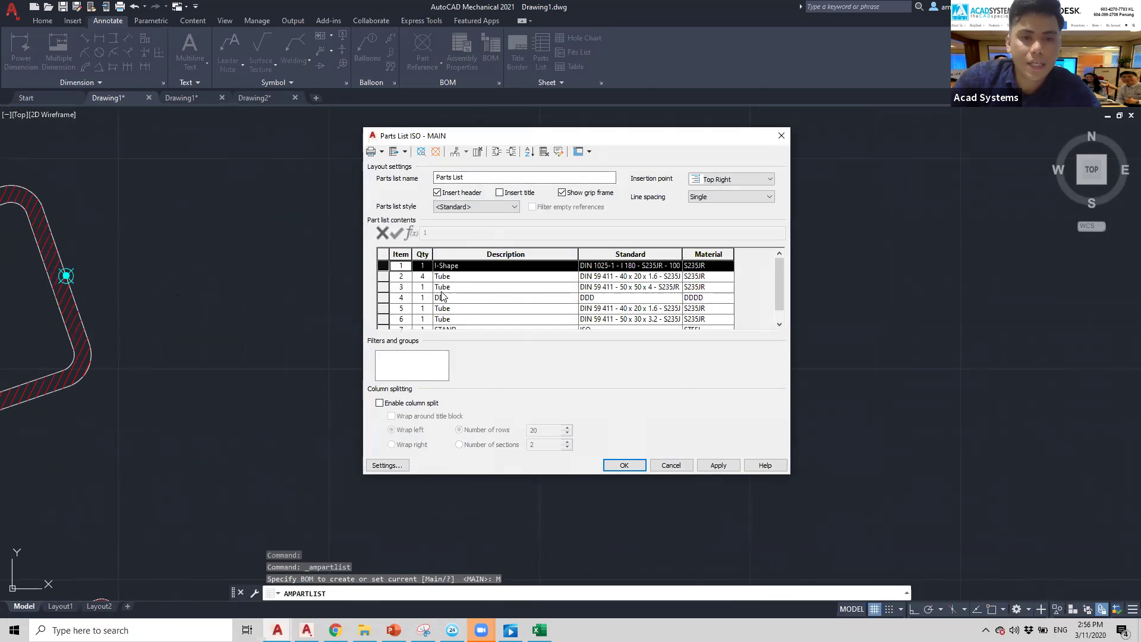
pyautogui.scroll(-1, 571, 294)
pyautogui.scroll(1, 572, 291)
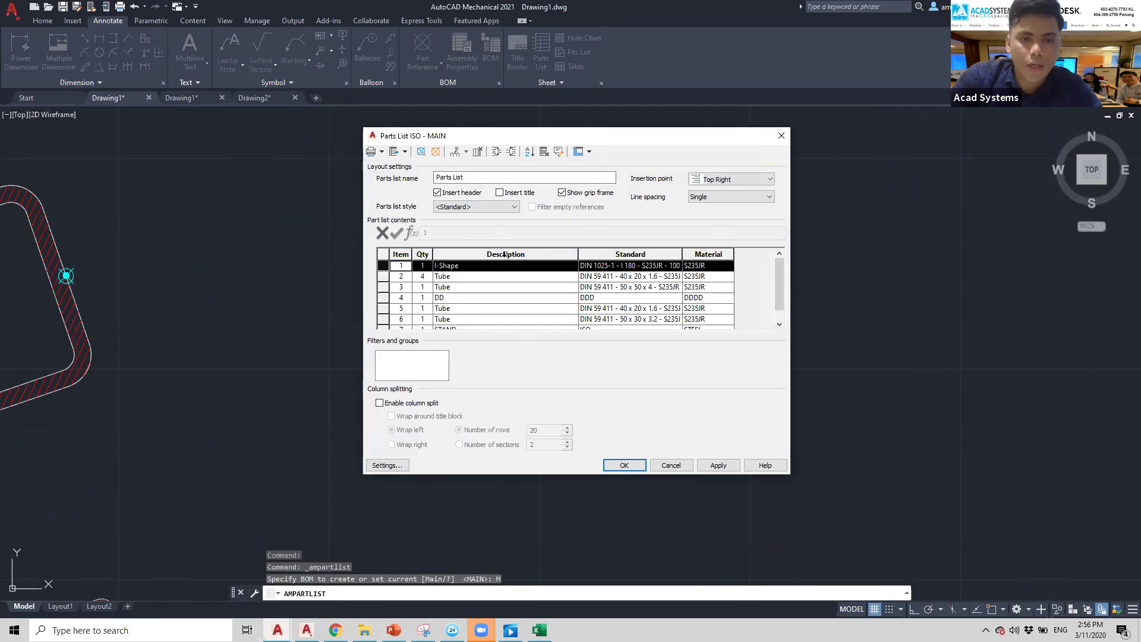
pyautogui.scroll(-1, 406, 272)
pyautogui.scroll(1, 435, 273)
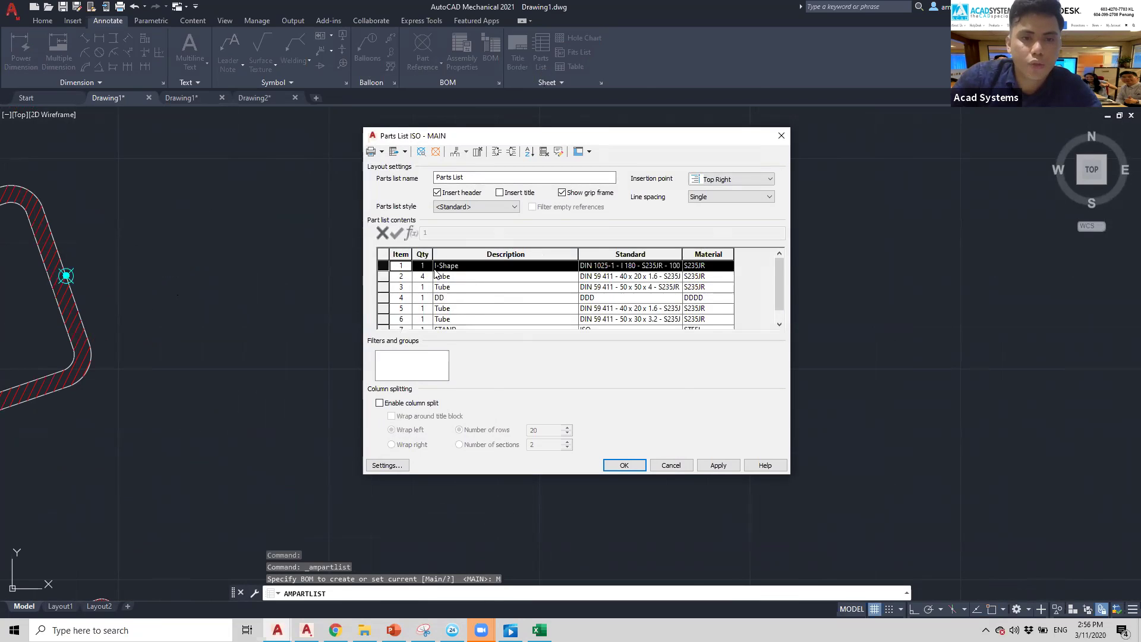
pyautogui.scroll(-1, 450, 279)
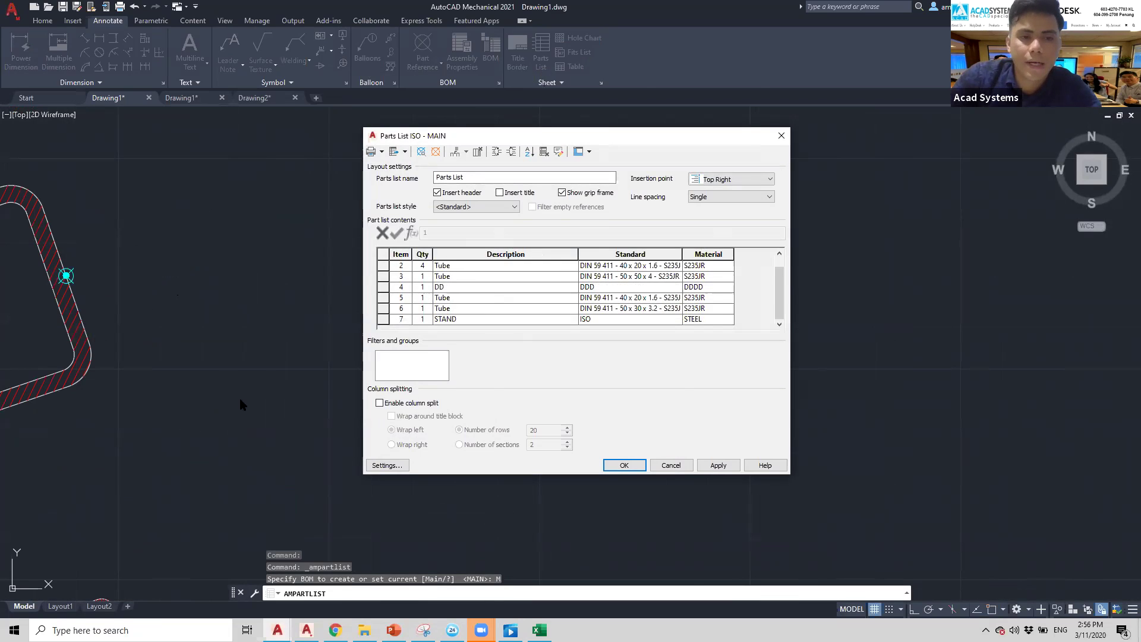
# Step: Place the seven-item parts list table beside the red tube profiles
pyautogui.click(621, 466)
pyautogui.scroll(-5, 522, 448)
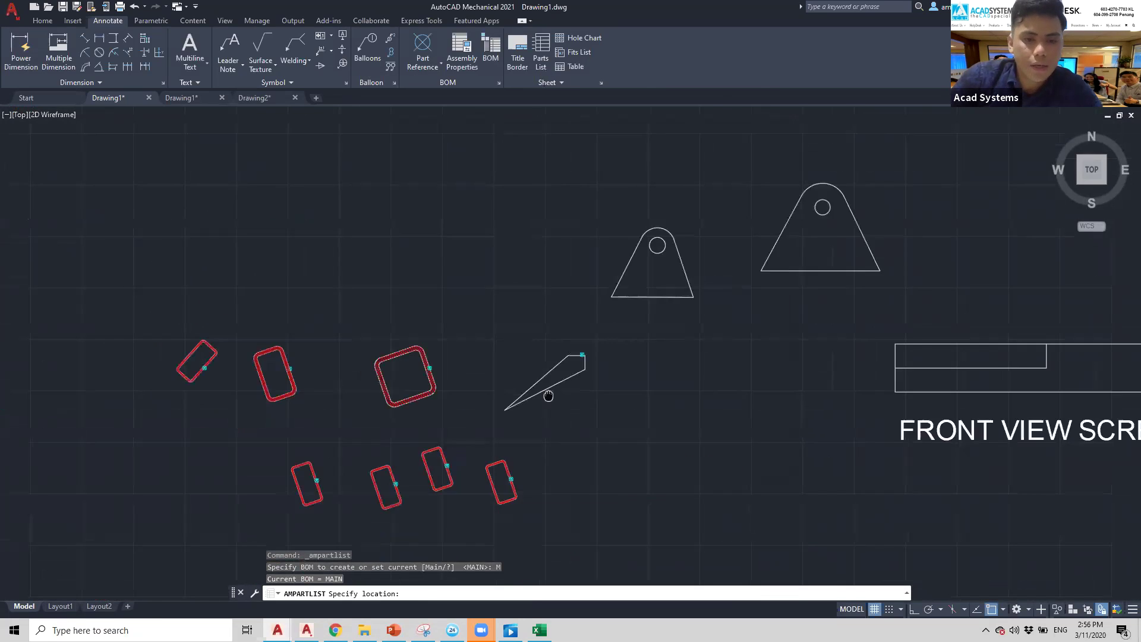
pyautogui.scroll(2, 743, 410)
pyautogui.click(694, 355)
# Step: Zoom and pan around the placed parts list and tube parts to inspect them
pyautogui.scroll(4, 645, 378)
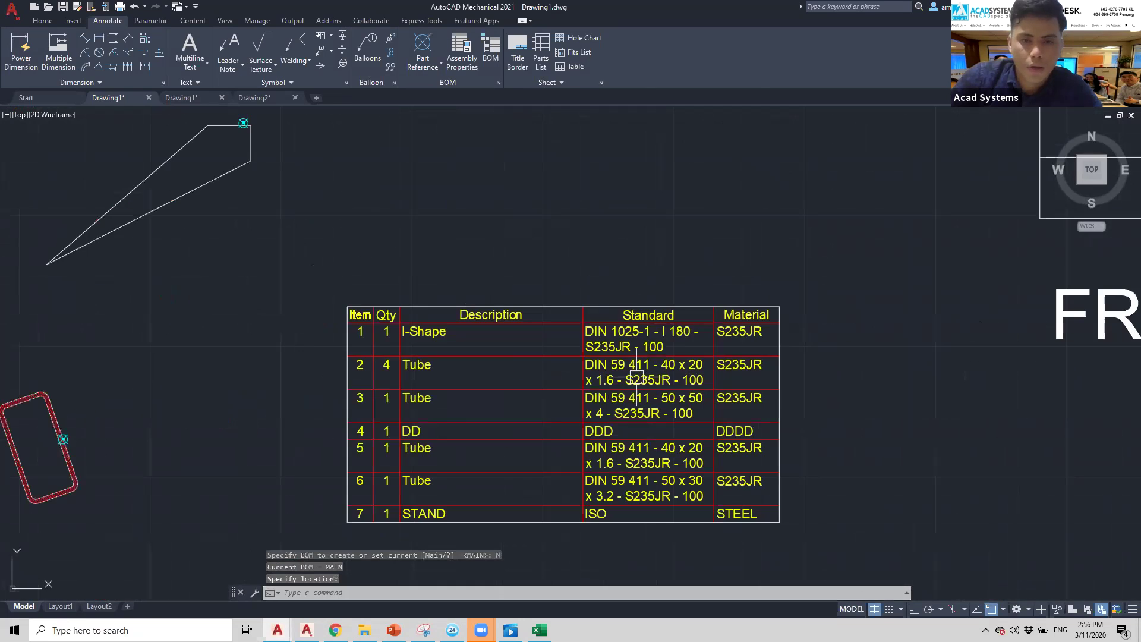
pyautogui.scroll(2, 632, 373)
pyautogui.moveTo(632, 373); pyautogui.dragTo(656, 296, button='middle')
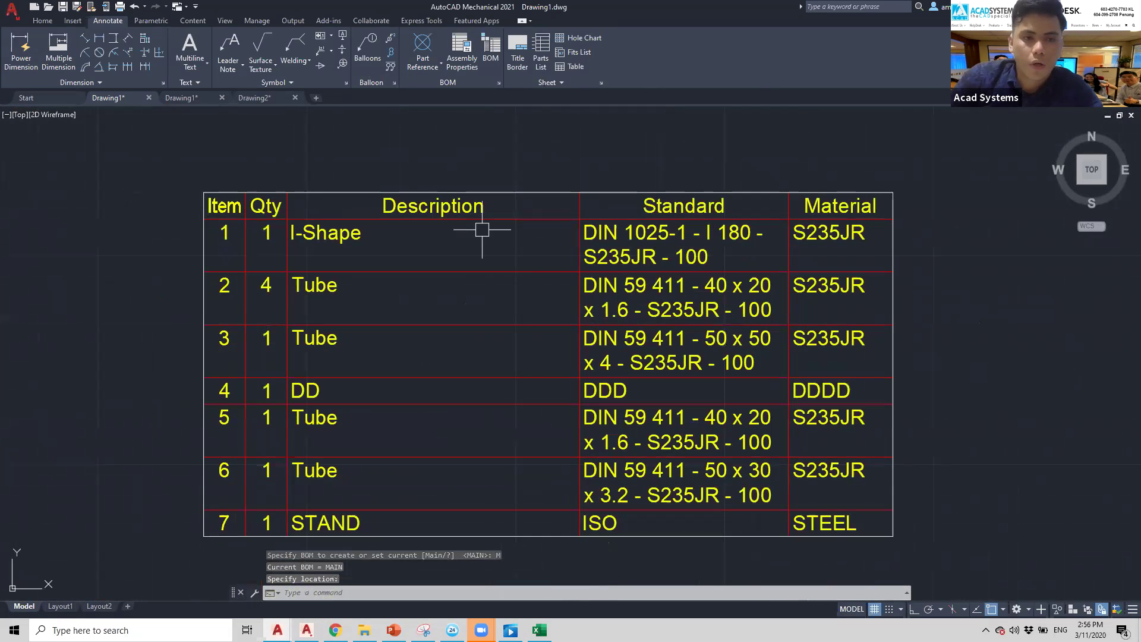
pyautogui.scroll(-3, 482, 230)
pyautogui.moveTo(416, 247)
pyautogui.mouseDown(button='middle')
pyautogui.moveTo(607, 249)
pyautogui.moveTo(594, 280)
pyautogui.mouseUp(button='middle')
pyautogui.scroll(-2, 582, 273)
pyautogui.scroll(3, 313, 225)
pyautogui.moveTo(315, 225); pyautogui.dragTo(245, 213, button='middle')
pyautogui.scroll(-2, 696, 400)
pyautogui.moveTo(695, 400); pyautogui.dragTo(636, 382, button='middle')
pyautogui.scroll(2, 724, 333)
pyautogui.scroll(2, 725, 331)
pyautogui.moveTo(726, 331); pyautogui.dragTo(705, 326, button='middle')
pyautogui.scroll(-2, 706, 327)
pyautogui.moveTo(832, 412); pyautogui.dragTo(684, 388, button='middle')
pyautogui.press('Escape')
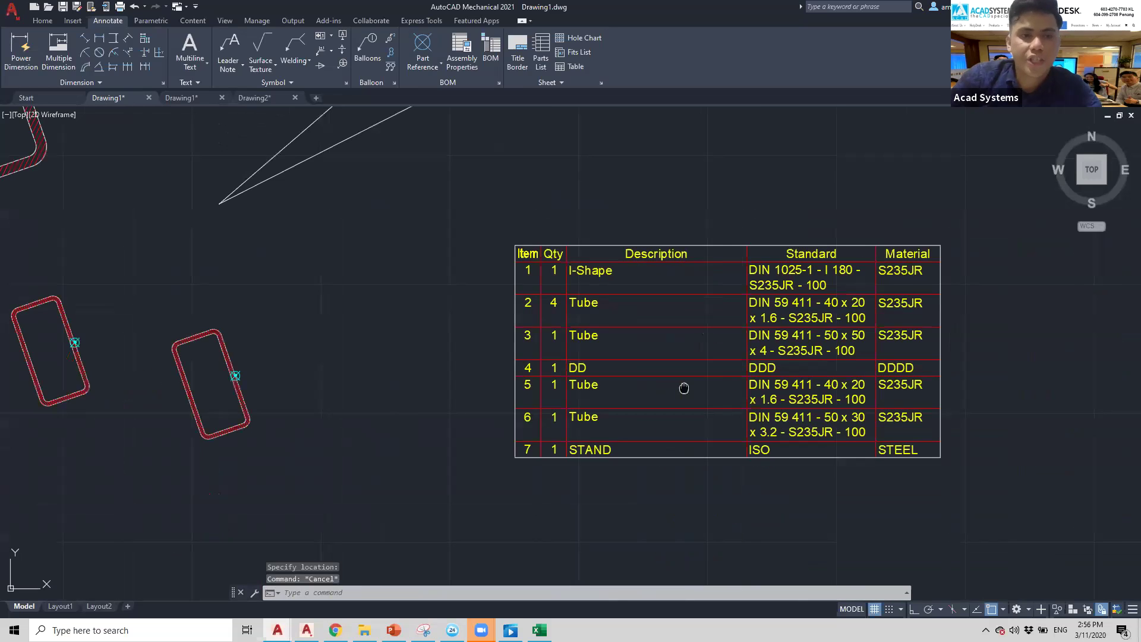
pyautogui.scroll(2, 684, 388)
pyautogui.scroll(-5, 632, 374)
pyautogui.scroll(-3, 335, 357)
pyautogui.press('Escape')
pyautogui.scroll(2, 203, 258)
pyautogui.moveTo(204, 257); pyautogui.dragTo(90, 321, button='middle')
pyautogui.scroll(3, 879, 300)
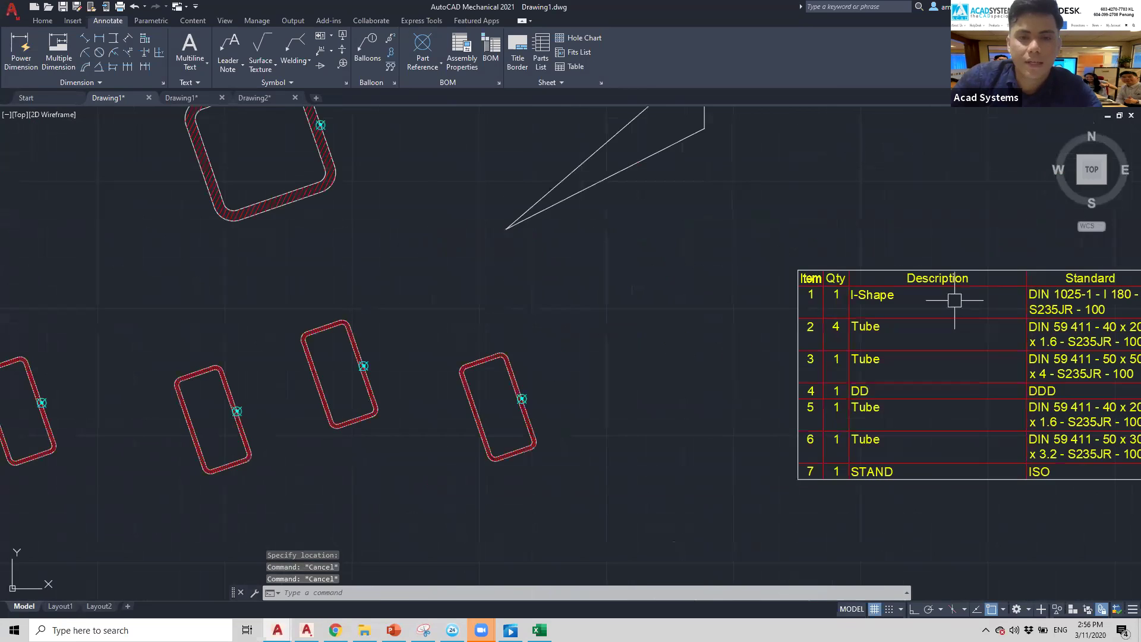
pyautogui.scroll(2, 922, 305)
pyautogui.moveTo(922, 304); pyautogui.dragTo(603, 293, button='middle')
pyautogui.scroll(2, 604, 293)
pyautogui.scroll(-4, 801, 288)
pyautogui.scroll(-3, 800, 288)
pyautogui.scroll(-3, 510, 306)
pyautogui.scroll(6, 621, 301)
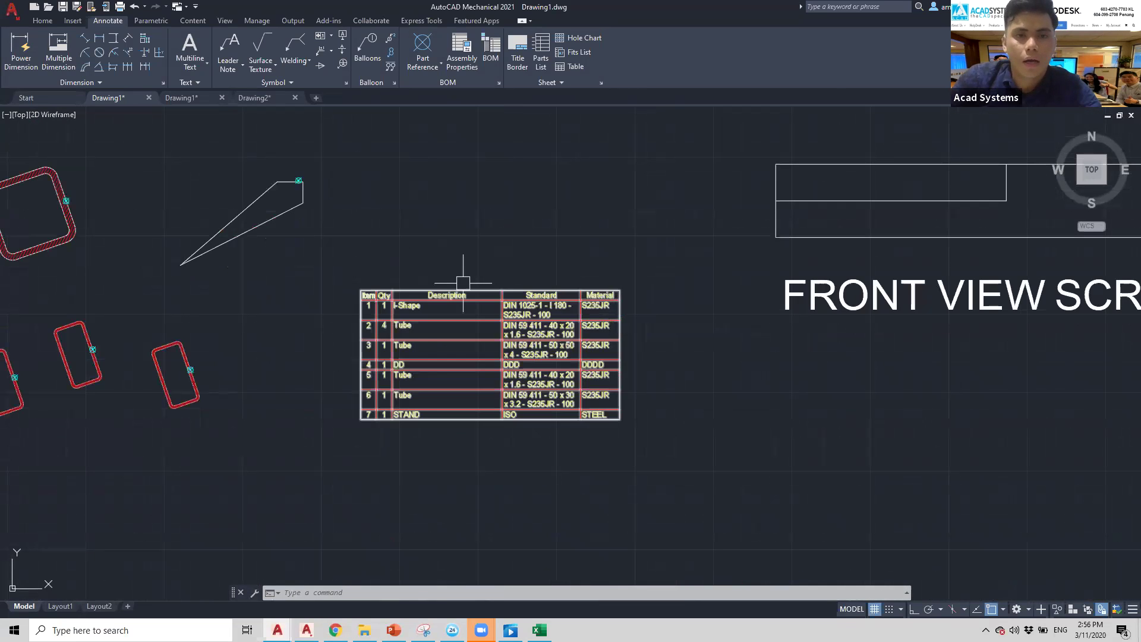
pyautogui.moveTo(501, 319); pyautogui.dragTo(566, 398, button='middle')
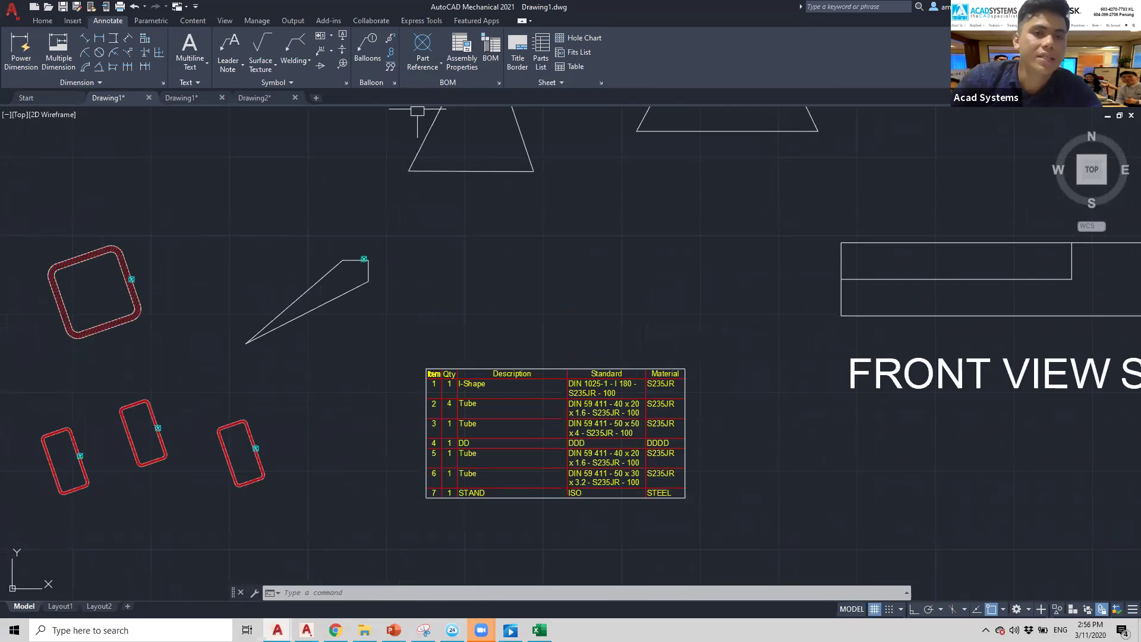
pyautogui.scroll(-2, 483, 288)
pyautogui.scroll(2, 513, 297)
pyautogui.scroll(-3, 513, 297)
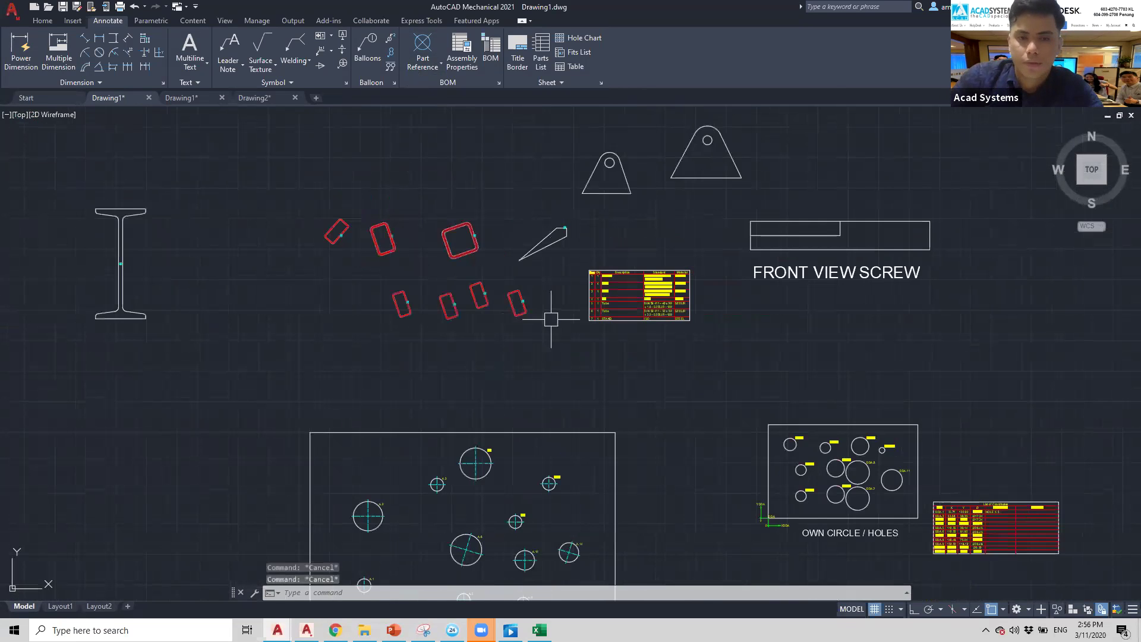
pyautogui.press('Escape')
pyautogui.press('Escape')
pyautogui.press('Escape')
pyautogui.scroll(-2, 440, 268)
pyautogui.moveTo(410, 205); pyautogui.dragTo(595, 204, button='middle')
pyautogui.moveTo(530, 237); pyautogui.dragTo(675, 227, button='middle')
pyautogui.scroll(-2, 481, 241)
pyautogui.moveTo(482, 241); pyautogui.dragTo(396, 230, button='middle')
pyautogui.moveTo(410, 230); pyautogui.dragTo(387, 217, button='middle')
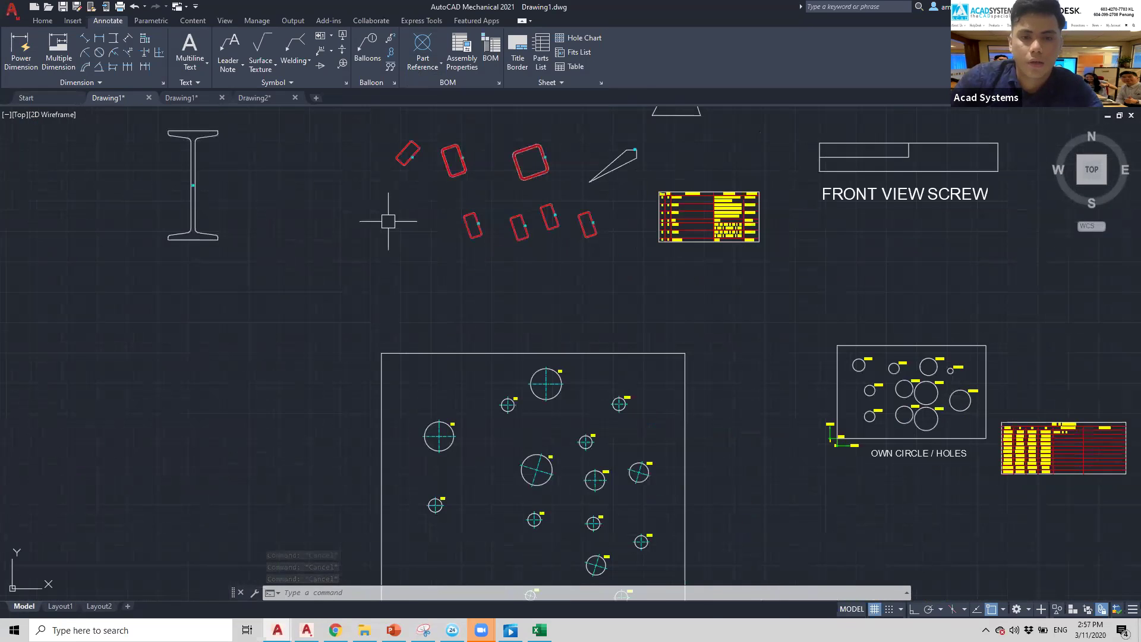
pyautogui.moveTo(570, 313); pyautogui.dragTo(375, 234, button='middle')
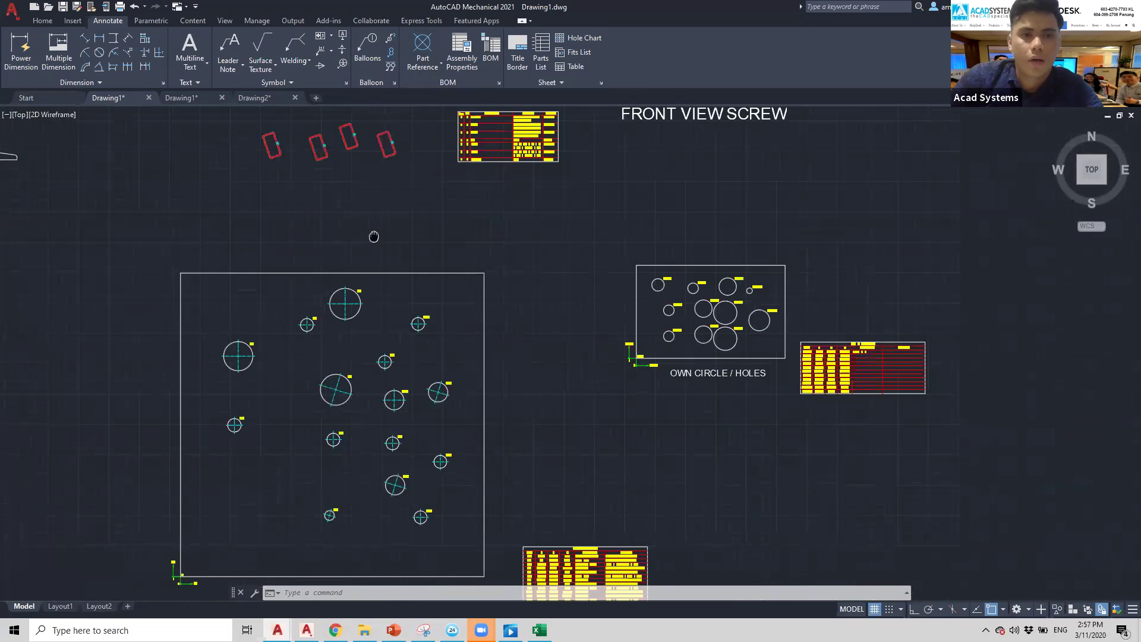
pyautogui.scroll(2, 386, 282)
pyautogui.moveTo(385, 282); pyautogui.dragTo(367, 393, button='middle')
pyautogui.scroll(-2, 426, 321)
pyautogui.moveTo(413, 329); pyautogui.dragTo(377, 377, button='middle')
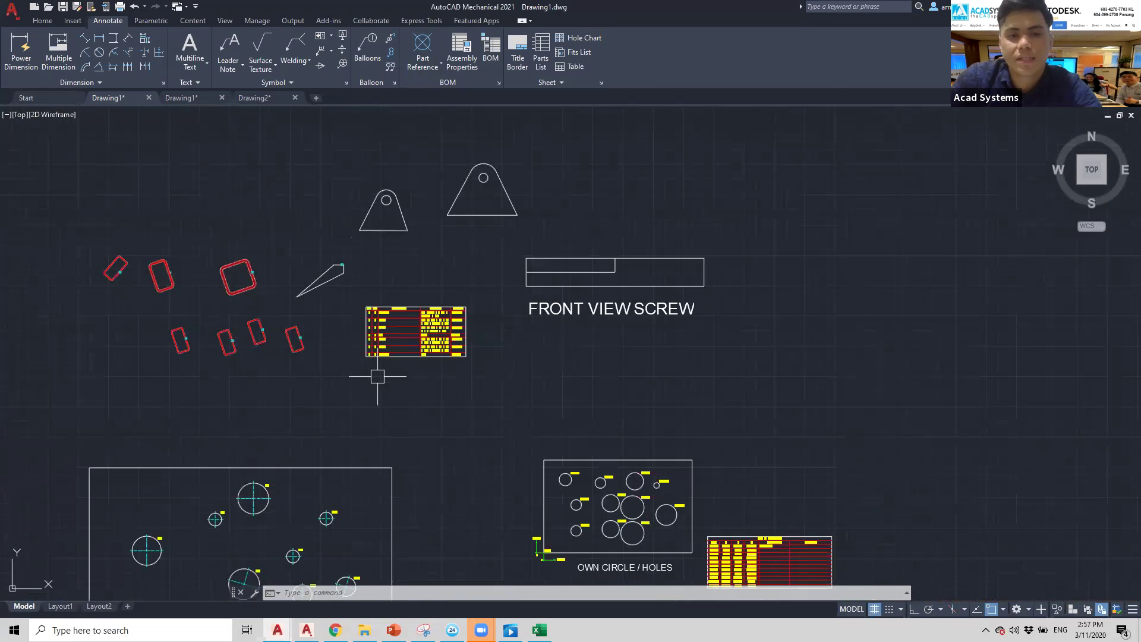
pyautogui.scroll(-2, 431, 210)
pyautogui.moveTo(435, 232); pyautogui.dragTo(407, 274, button='middle')
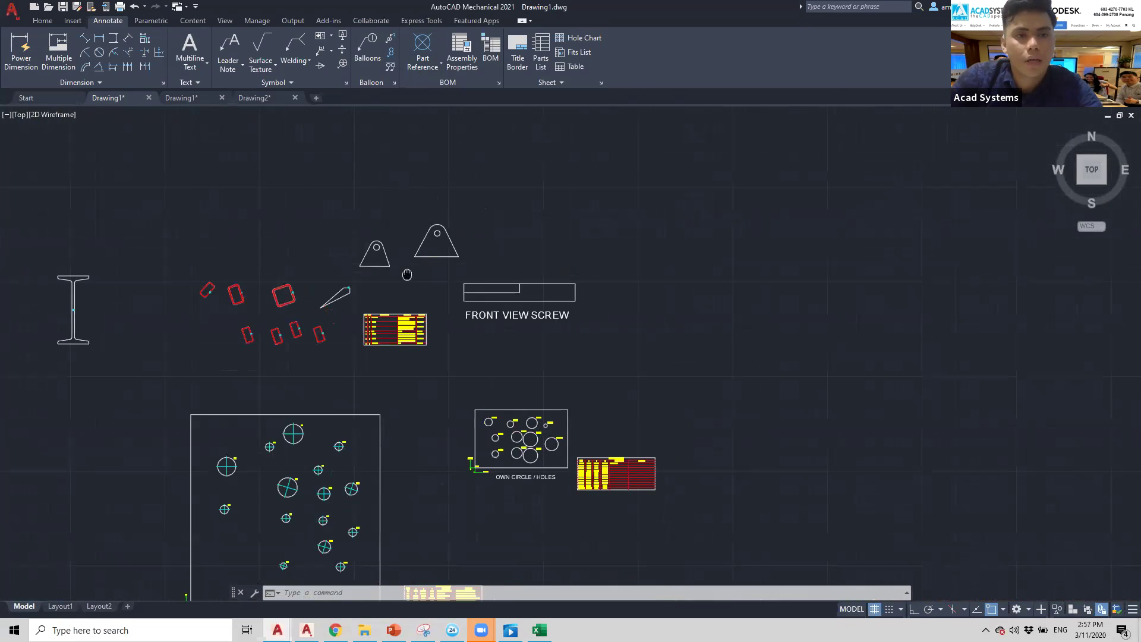
# Step: Centre the view on the FRONT VIEW SCREW rectangle and bring up the Content ribbon tools
pyautogui.scroll(-2, 521, 183)
pyautogui.moveTo(522, 184); pyautogui.dragTo(478, 226, button='middle')
pyautogui.scroll(4, 530, 235)
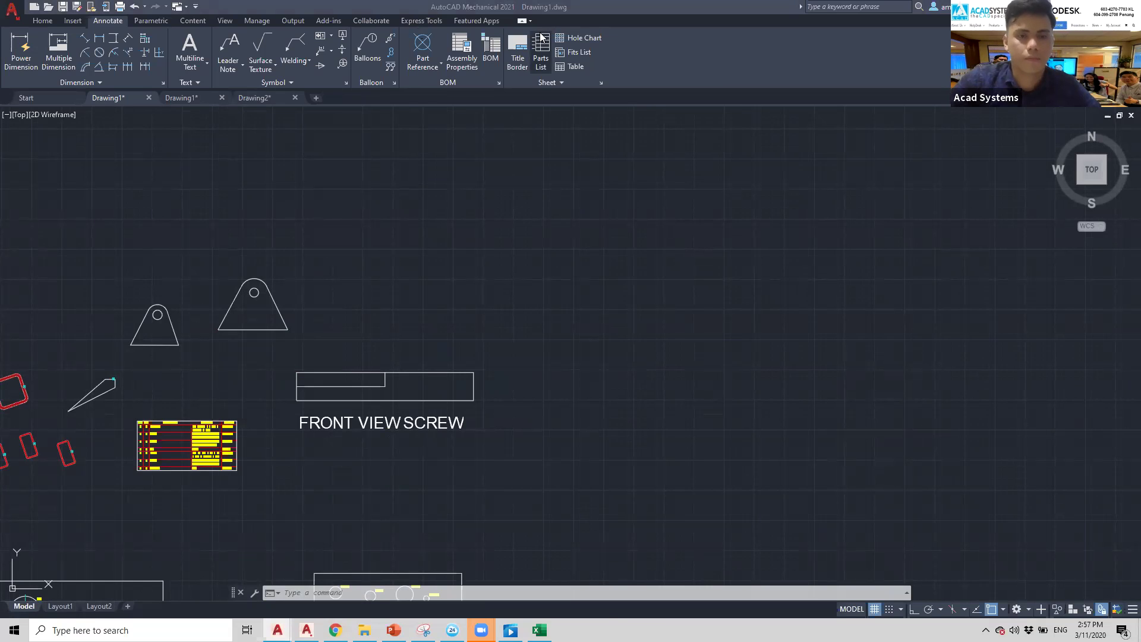
pyautogui.scroll(-3, 611, 184)
pyautogui.scroll(5, 567, 264)
pyautogui.scroll(2, 480, 263)
pyautogui.moveTo(594, 234); pyautogui.dragTo(672, 265, button='middle')
pyautogui.moveTo(455, 243); pyautogui.dragTo(564, 242, button='middle')
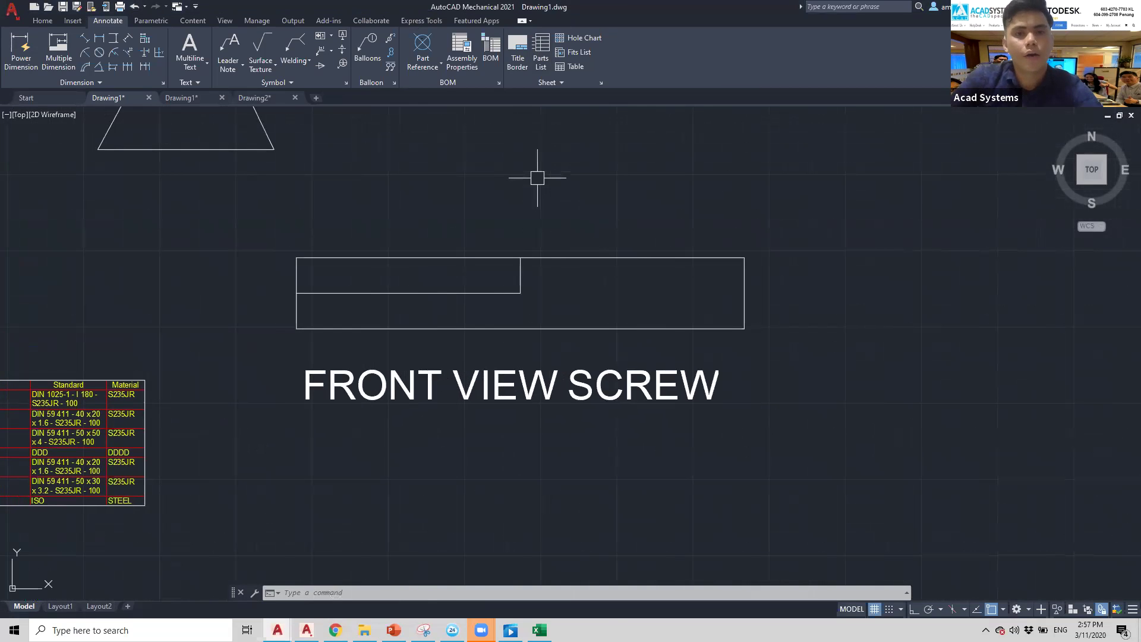
pyautogui.moveTo(476, 319); pyautogui.dragTo(422, 328, button='middle')
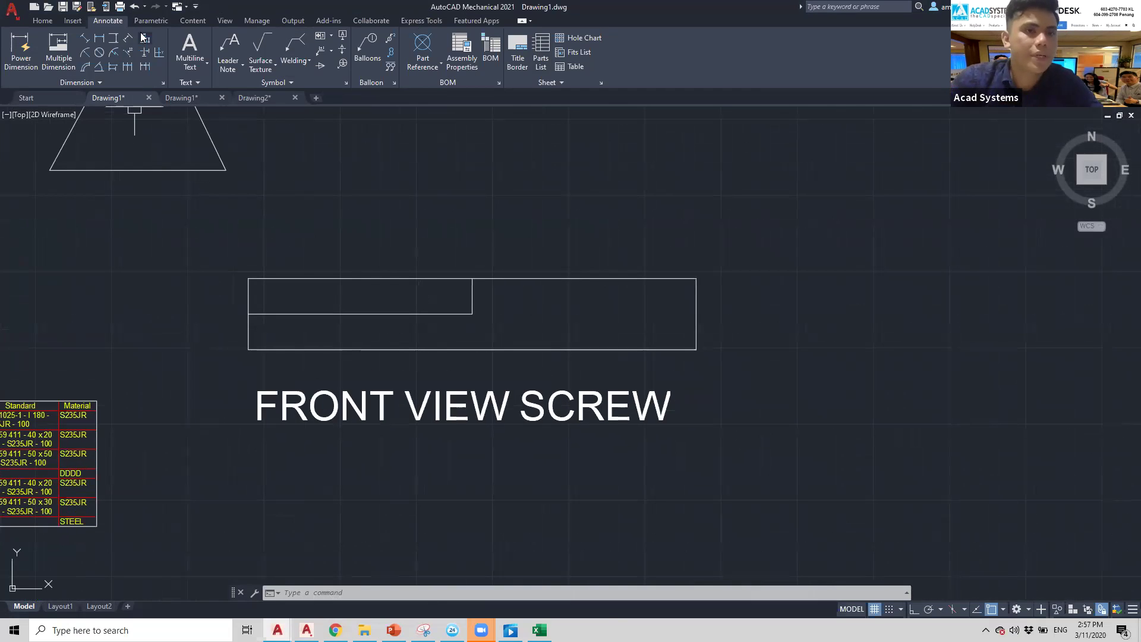
pyautogui.click(196, 21)
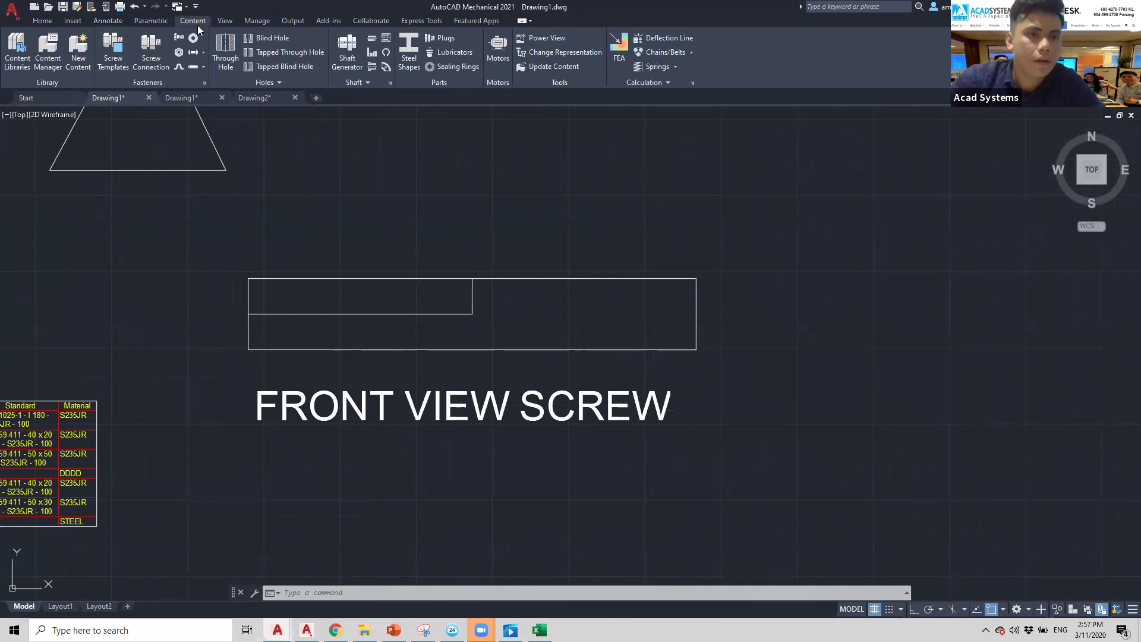
# Step: Open Content Libraries and collapse the socket head and Fasteners branches to reach the standards
pyautogui.moveTo(247, 195); pyautogui.dragTo(239, 236, button='middle')
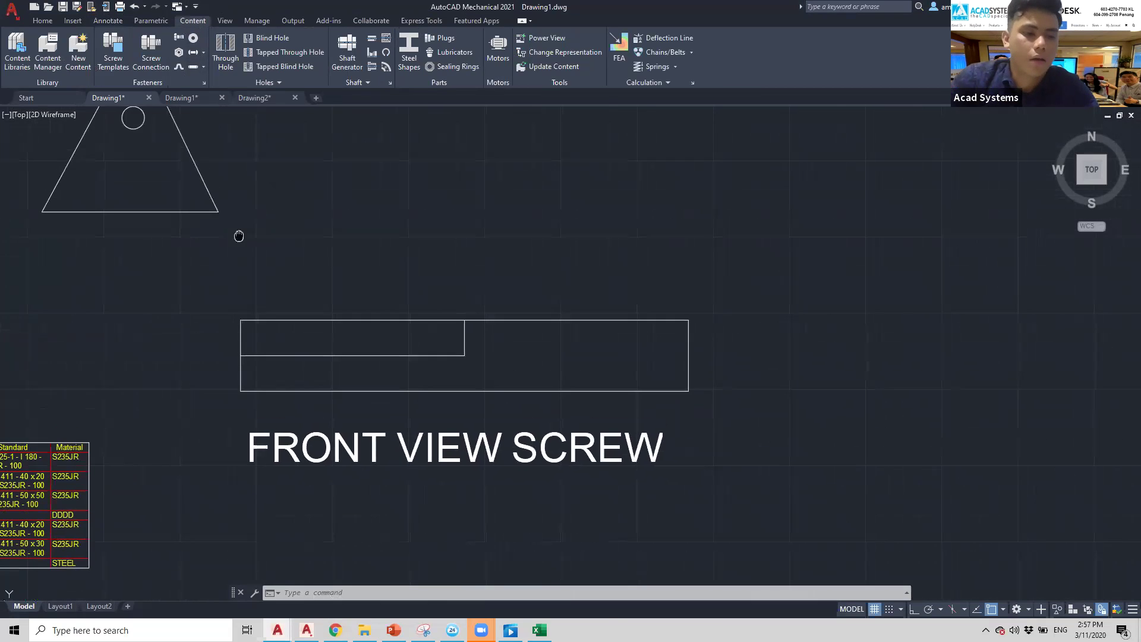
pyautogui.moveTo(303, 257); pyautogui.dragTo(315, 273, button='middle')
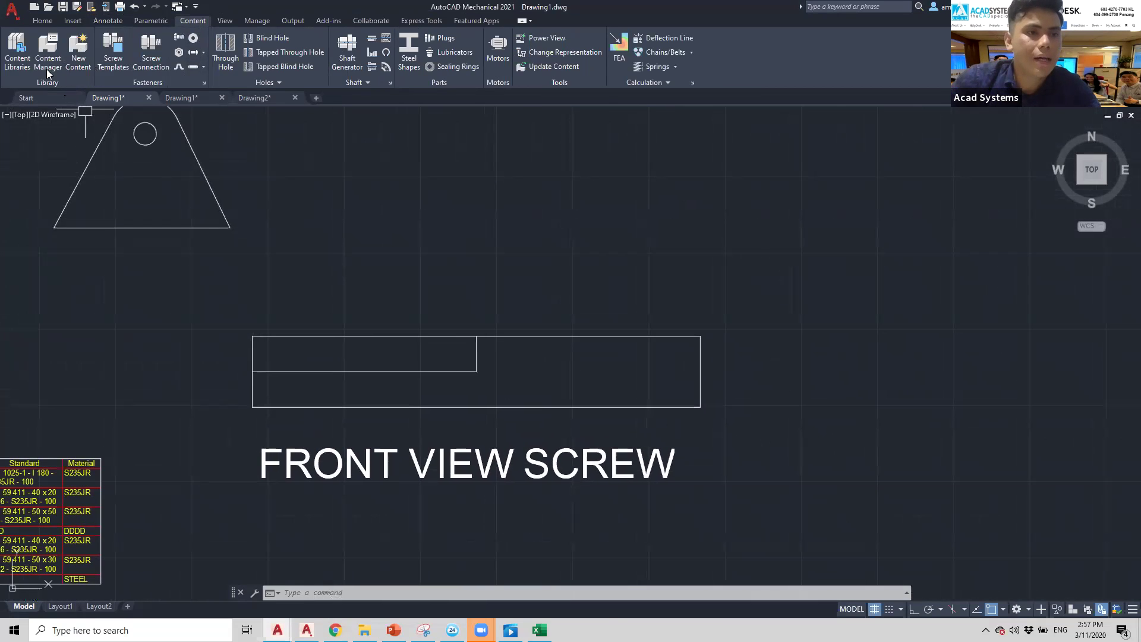
pyautogui.click(17, 52)
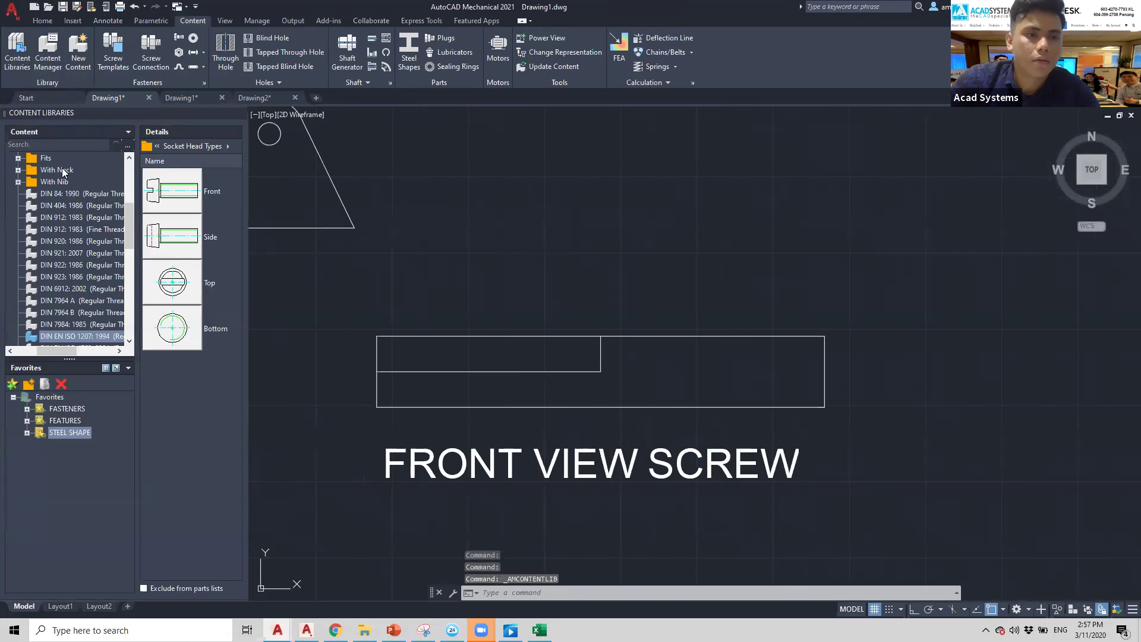
pyautogui.scroll(2, 58, 202)
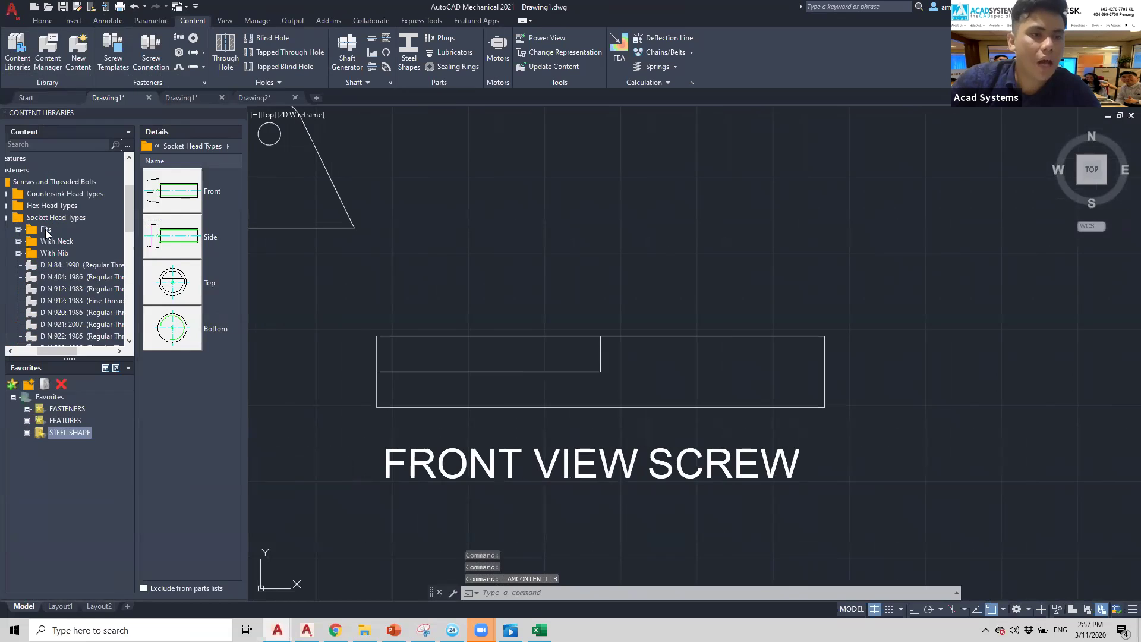
pyautogui.click(7, 218)
pyautogui.click(10, 170)
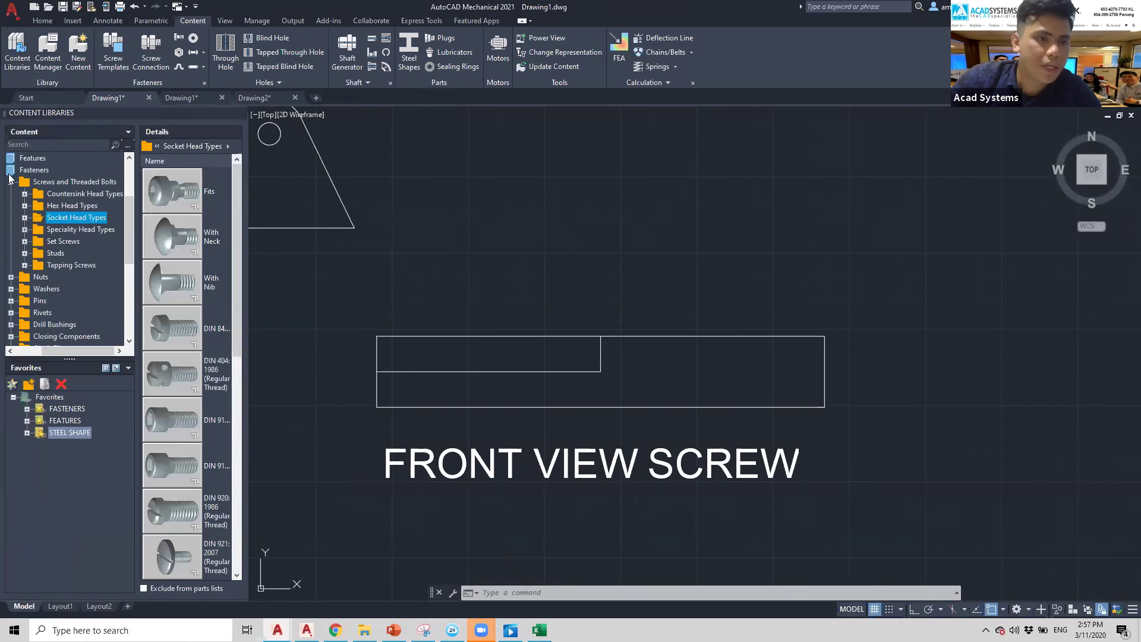
pyautogui.click(10, 182)
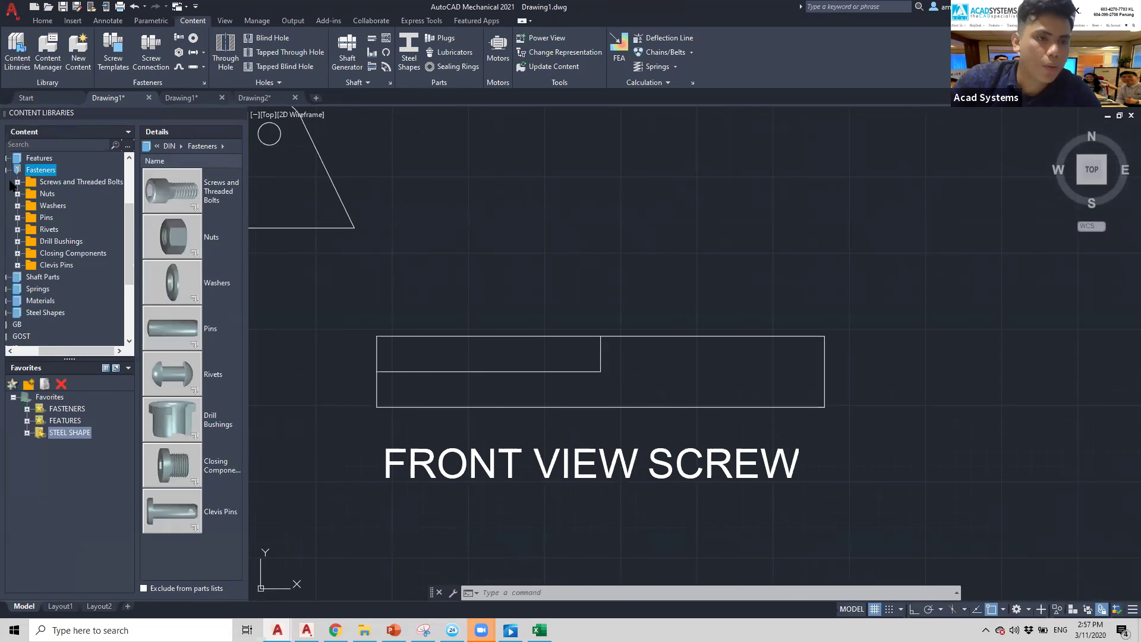
pyautogui.click(6, 171)
pyautogui.scroll(3, 37, 189)
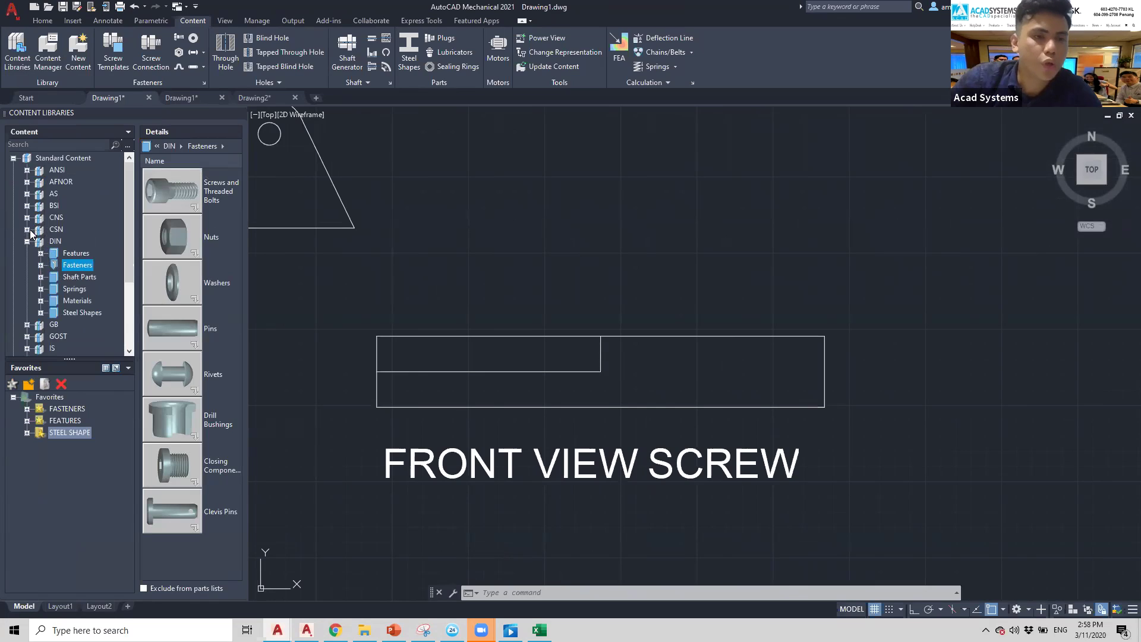
# Step: Go to DIN > Fasteners > Screws and Threaded Bolts > Hex Head Types and insert DIN 960 Front
pyautogui.click(41, 264)
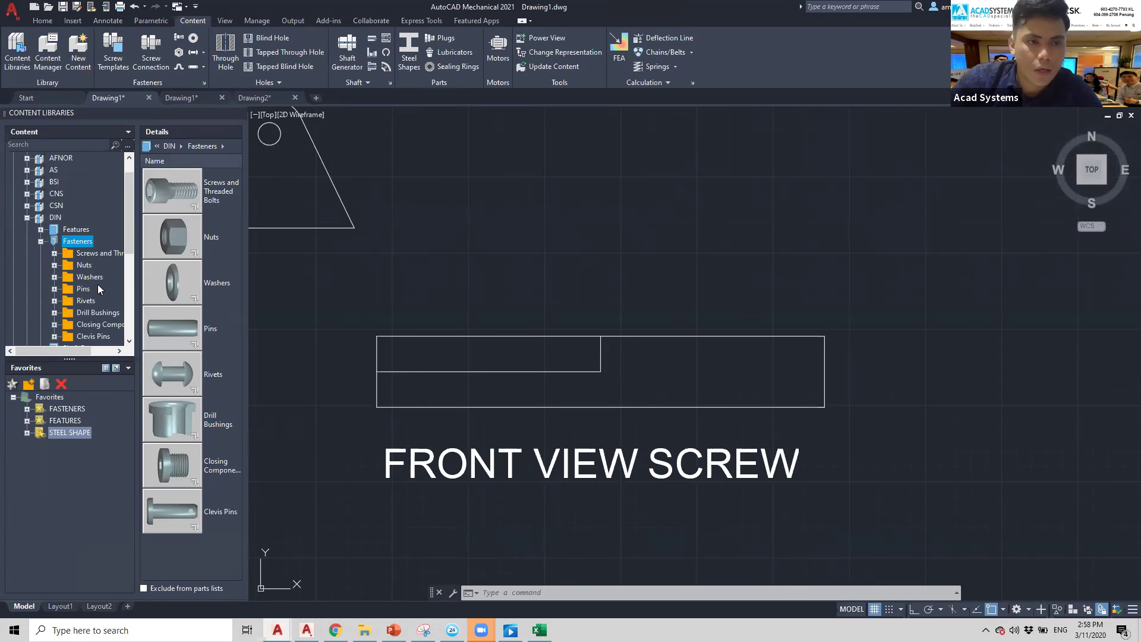
pyautogui.click(54, 254)
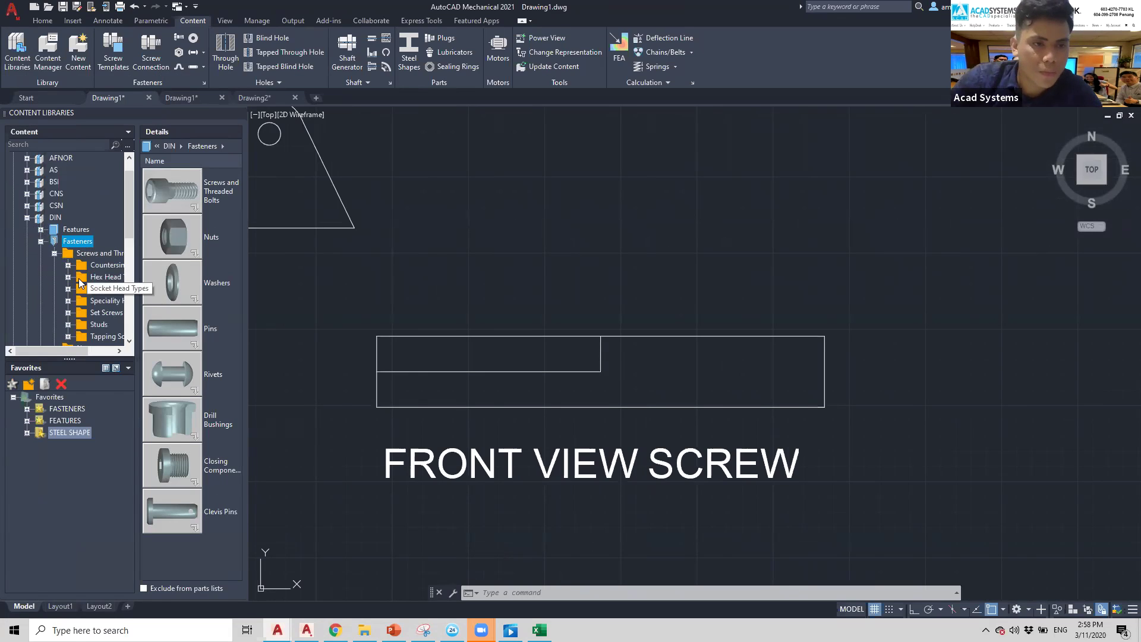
pyautogui.scroll(-2, 56, 267)
pyautogui.moveTo(64, 348); pyautogui.dragTo(53, 349)
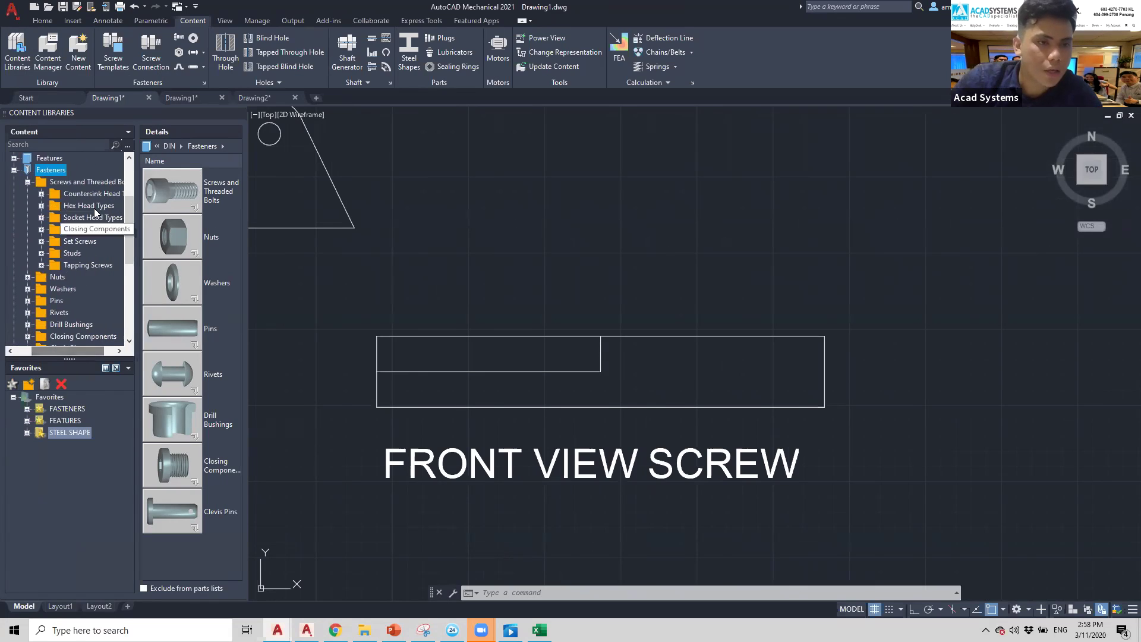
pyautogui.click(42, 206)
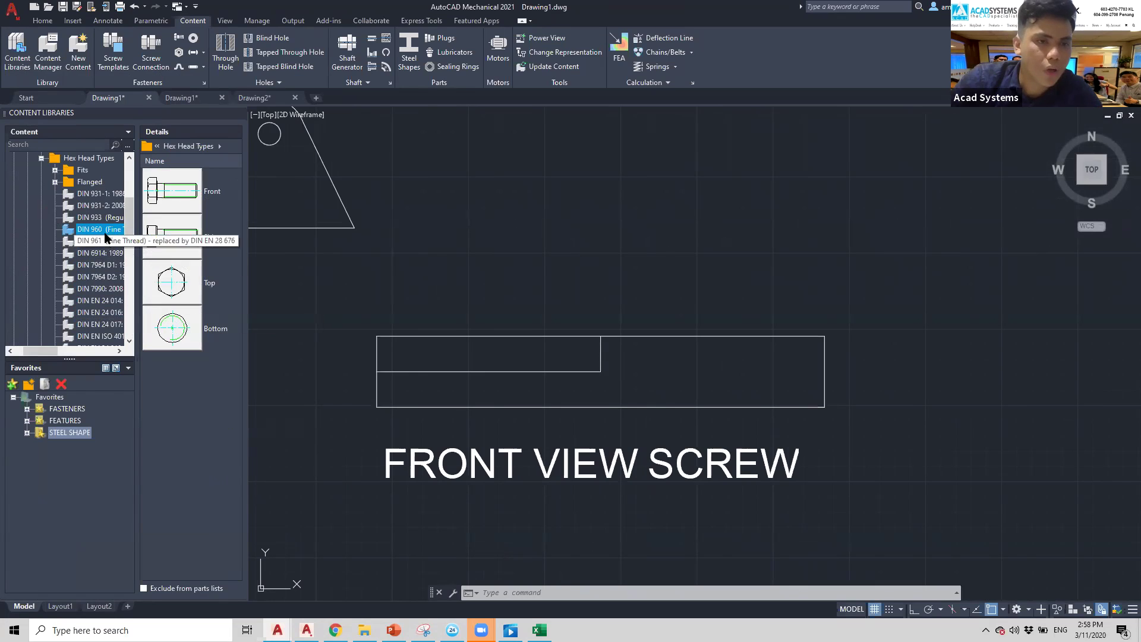
pyautogui.doubleClick(174, 193)
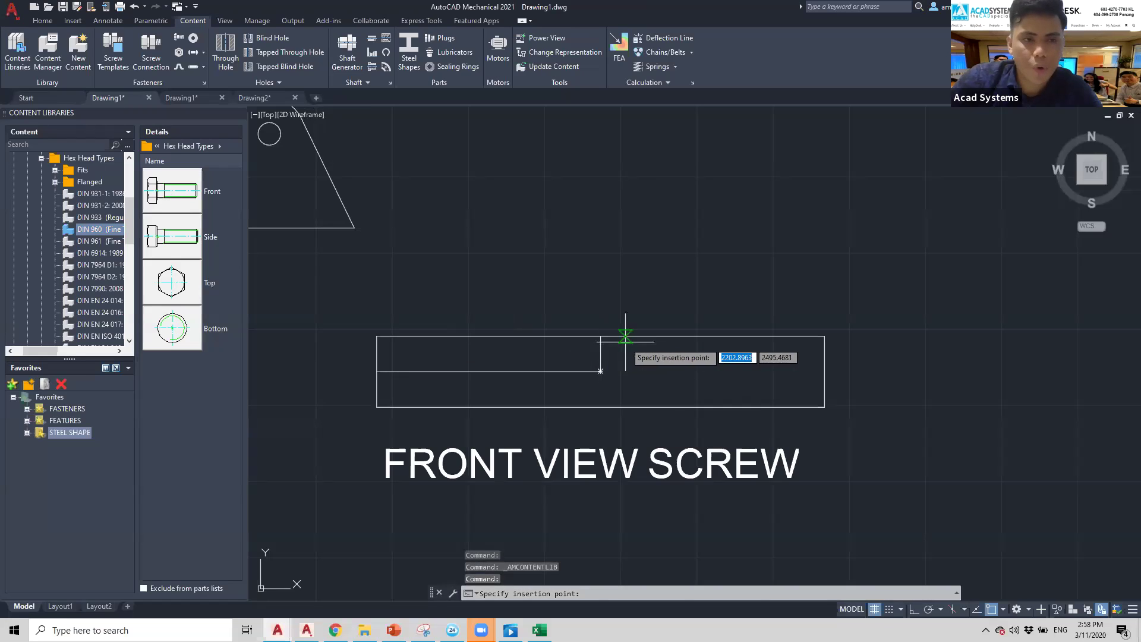
# Step: Place the bolt at the rectangle's inner corner, directed along its bottom edge
pyautogui.scroll(3, 524, 346)
pyautogui.scroll(-2, 525, 346)
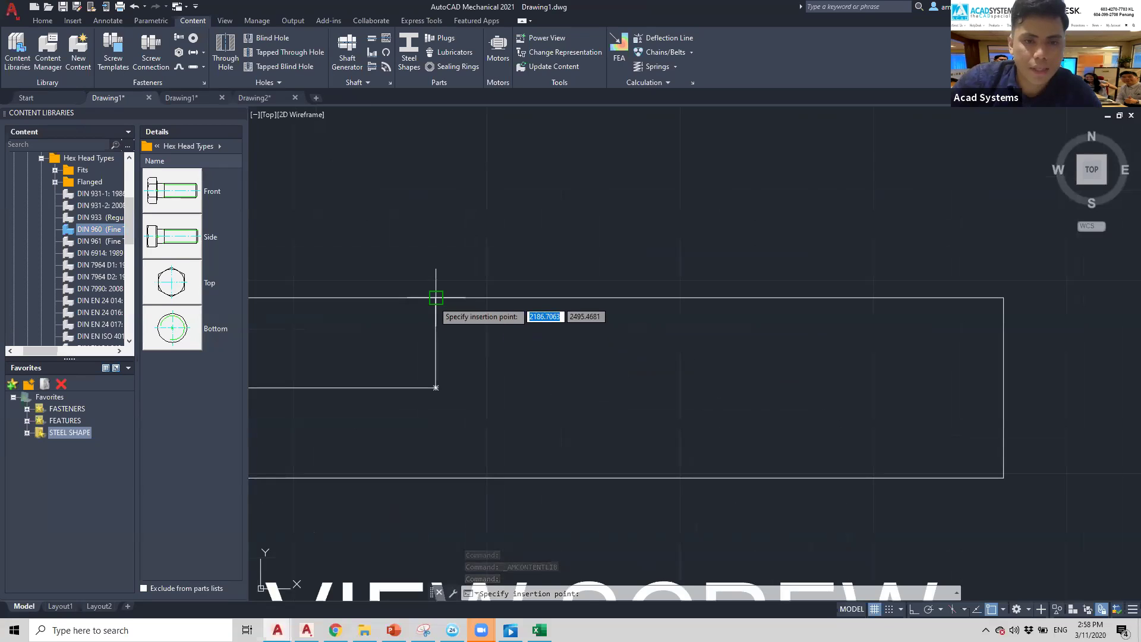
pyautogui.click(435, 298)
pyautogui.click(436, 476)
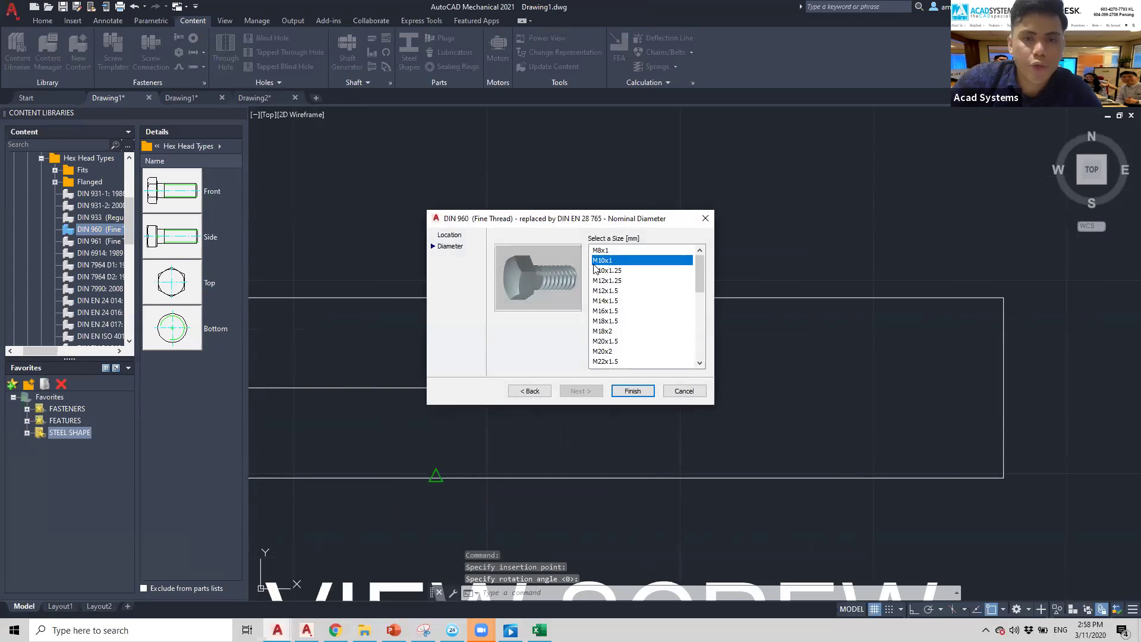
# Step: Choose the M22x1.5 size for the DIN 960 hex-head bolt
pyautogui.scroll(-1, 597, 292)
pyautogui.scroll(-5, 630, 296)
pyautogui.scroll(4, 624, 297)
pyautogui.scroll(-3, 623, 297)
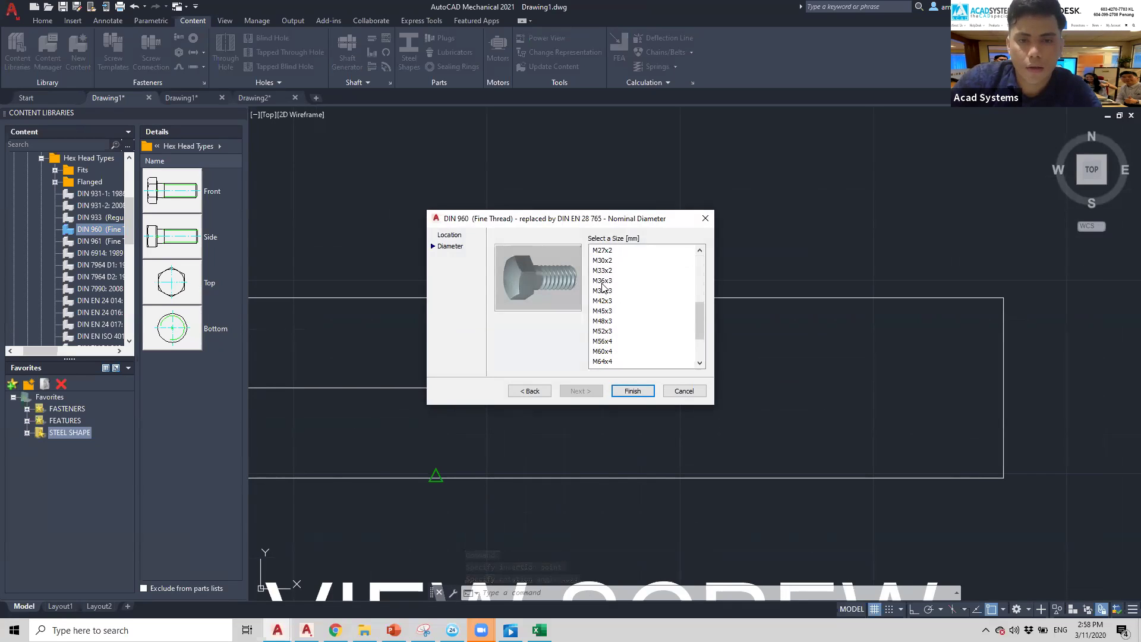
pyautogui.scroll(3, 603, 286)
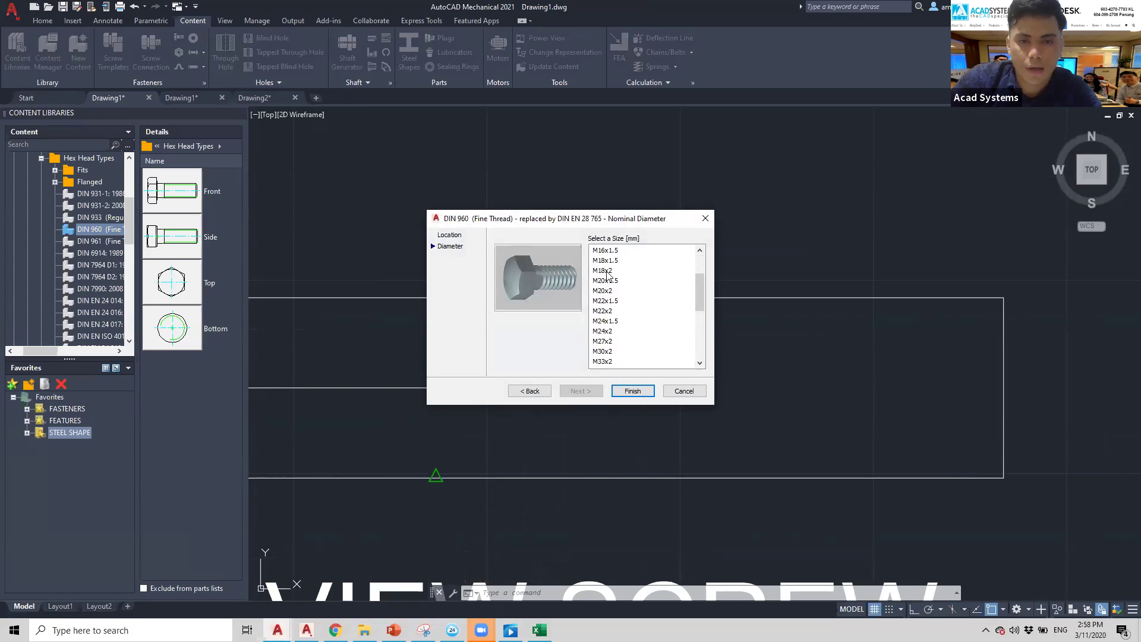
pyautogui.click(605, 302)
pyautogui.click(632, 391)
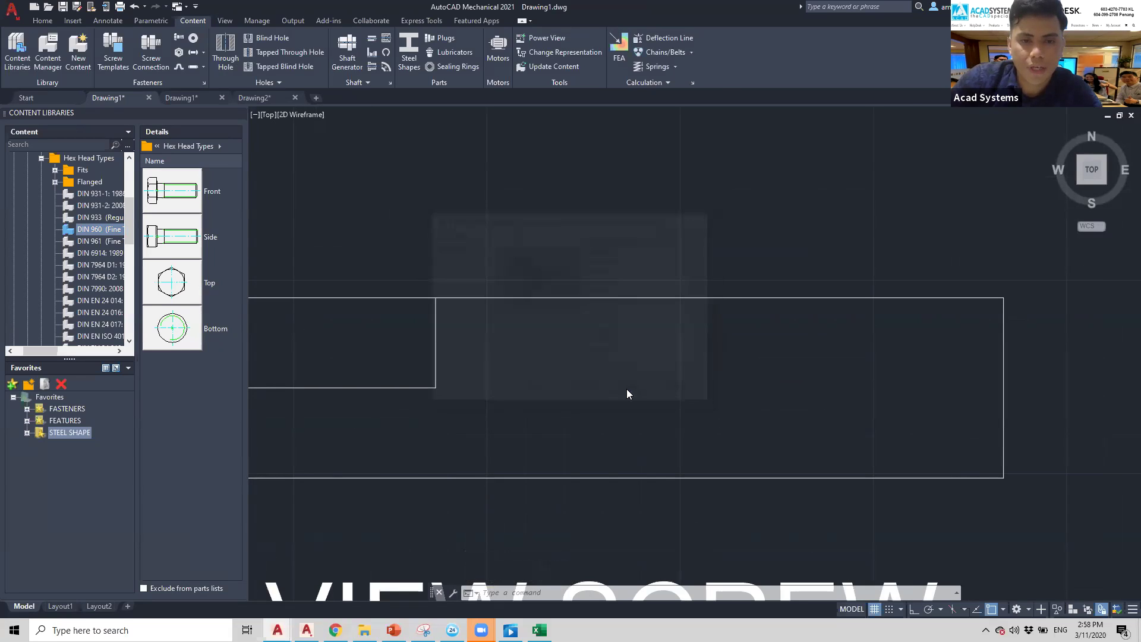
# Step: Drag the bolt length to 70 and accept the M22 x 1.5 x 70 bolt
pyautogui.scroll(-2, 485, 398)
pyautogui.moveTo(485, 397); pyautogui.dragTo(466, 324, button='middle')
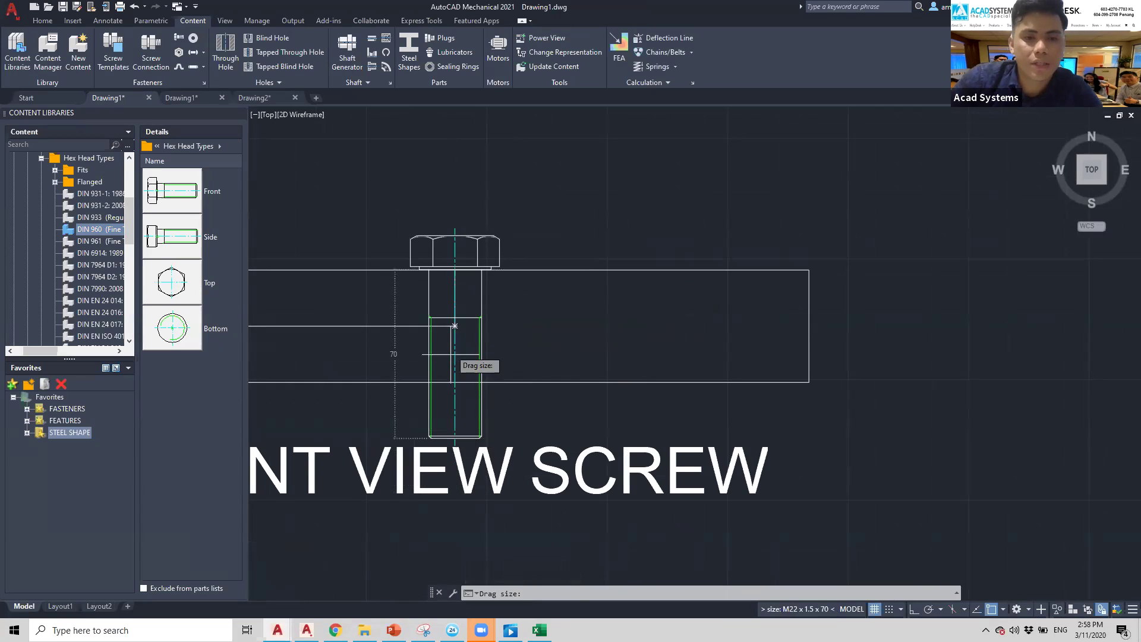
pyautogui.scroll(-3, 452, 387)
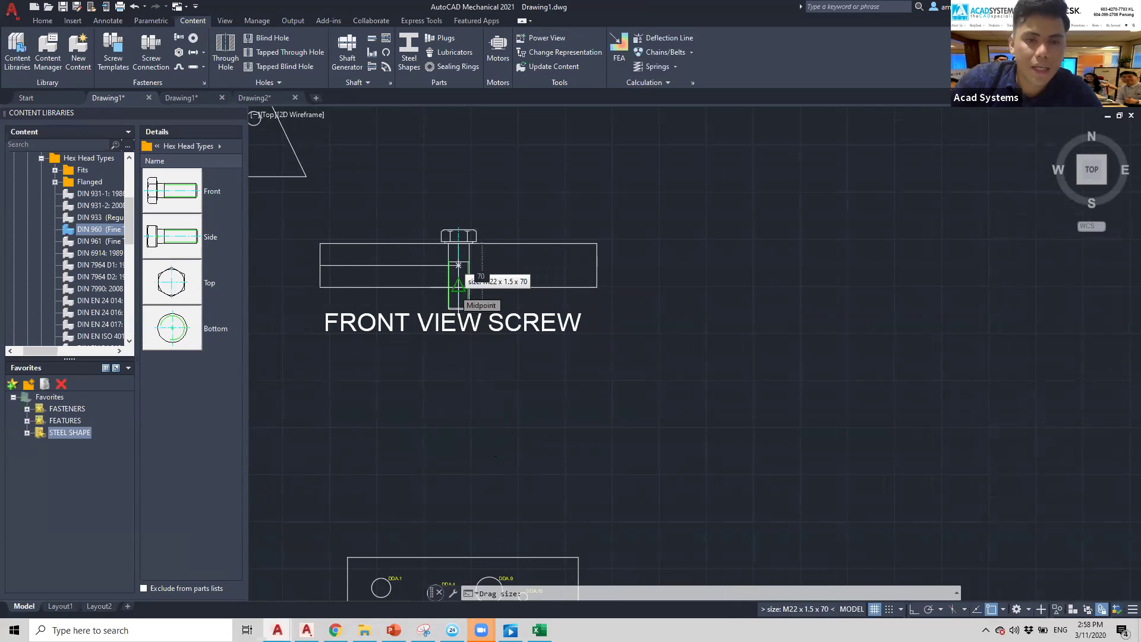
pyautogui.click(459, 265)
pyautogui.press('Escape')
# Step: Pan and zoom over the front view and parts list to check the inserted bolt
pyautogui.scroll(3, 458, 273)
pyautogui.scroll(-1, 441, 263)
pyautogui.moveTo(443, 191); pyautogui.dragTo(440, 212, button='middle')
pyautogui.scroll(4, 452, 205)
pyautogui.scroll(-4, 387, 268)
pyautogui.moveTo(387, 268); pyautogui.dragTo(420, 160, button='middle')
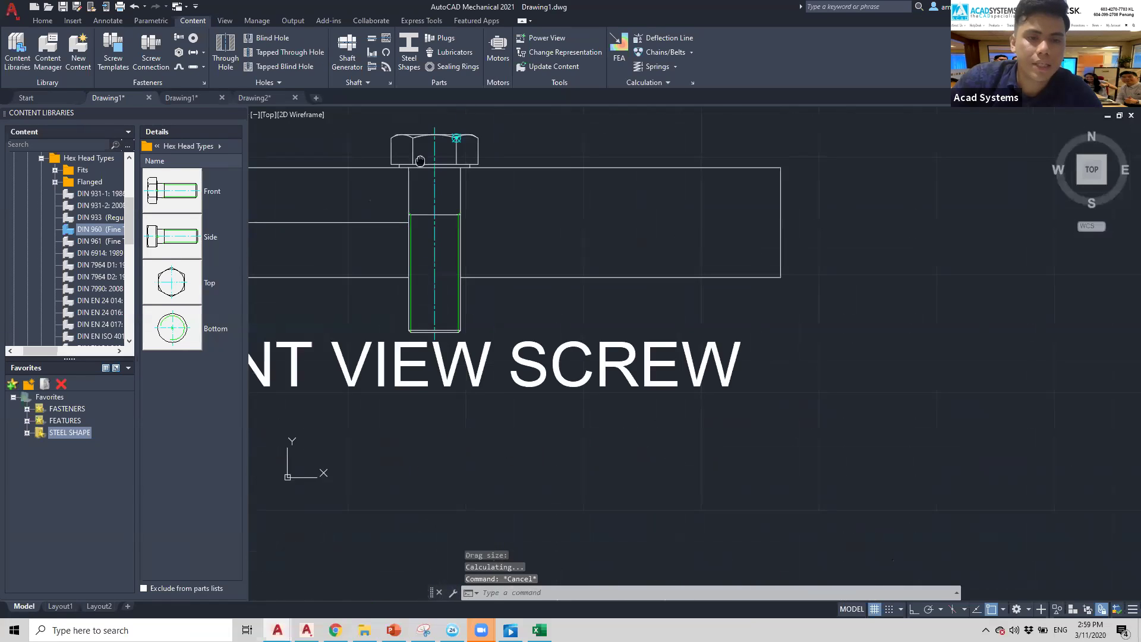
pyautogui.scroll(-2, 594, 265)
pyautogui.moveTo(410, 219)
pyautogui.mouseDown(button='middle')
pyautogui.moveTo(407, 283)
pyautogui.moveTo(463, 279)
pyautogui.mouseUp(button='middle')
pyautogui.moveTo(390, 249); pyautogui.dragTo(566, 239, button='middle')
pyautogui.scroll(4, 714, 268)
pyautogui.scroll(-3, 511, 196)
pyautogui.scroll(-2, 475, 232)
pyautogui.press('Escape')
pyautogui.press('Escape')
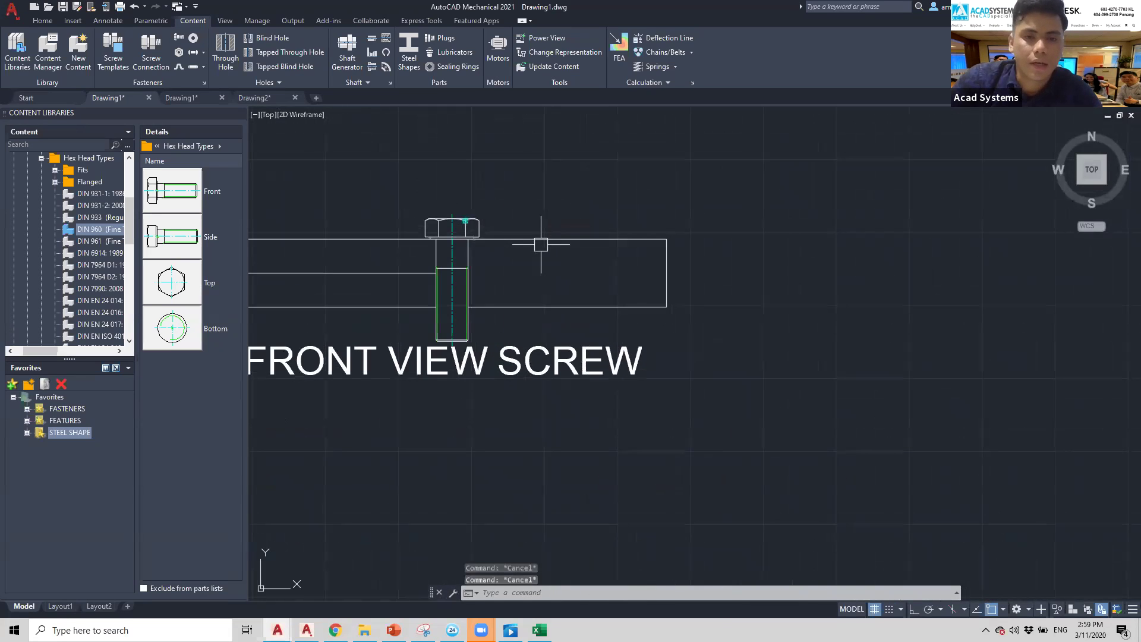
pyautogui.scroll(-3, 654, 226)
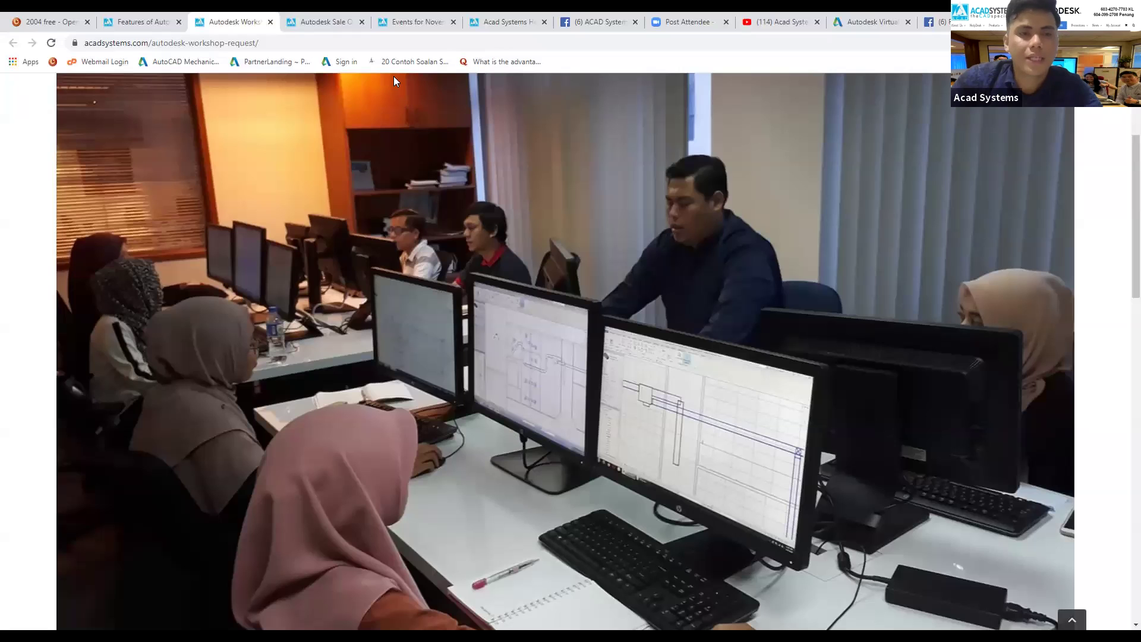
# Step: Go to Acad Systems New Helpdesk from the HelpDesk menu and scroll to the sign-in form
pyautogui.scroll(3, 318, 101)
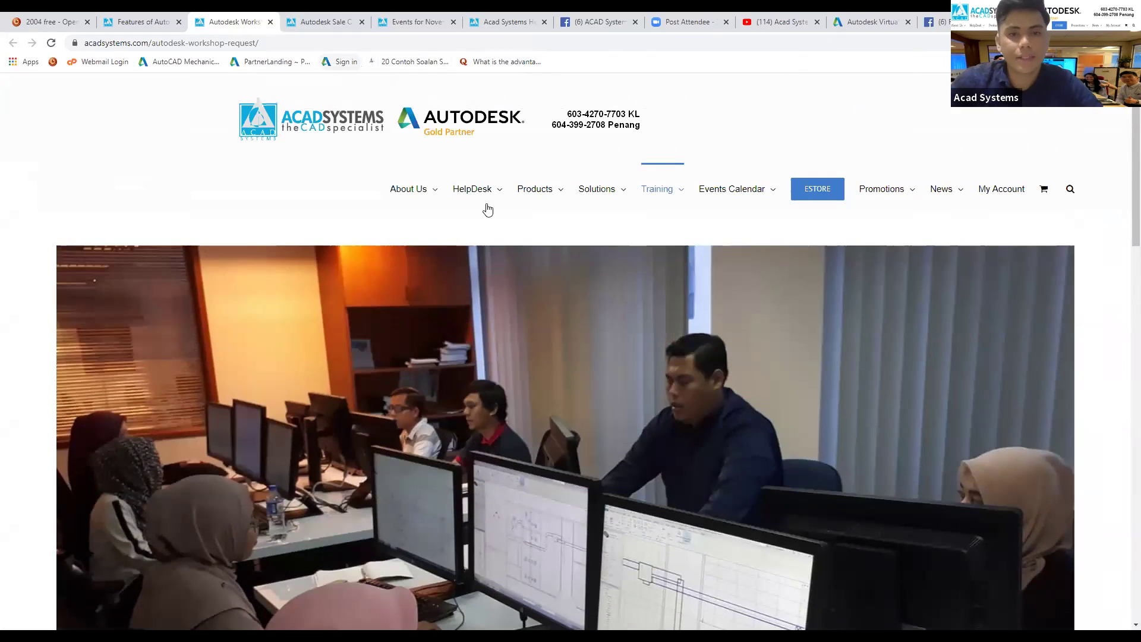
pyautogui.moveTo(468, 198)
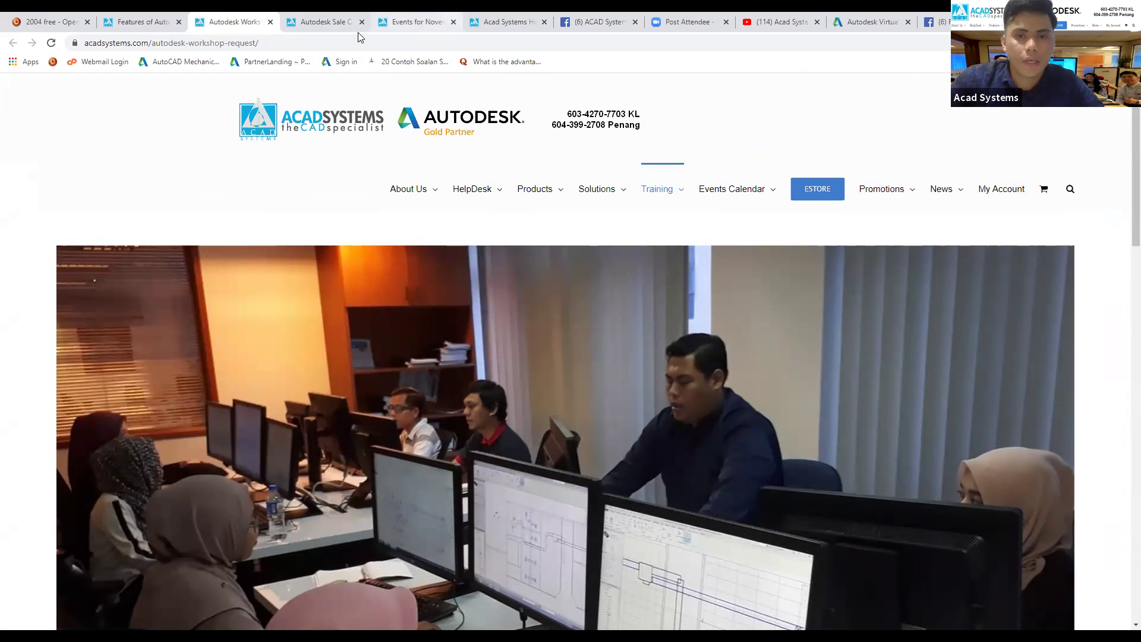
pyautogui.click(471, 189)
pyautogui.click(483, 236)
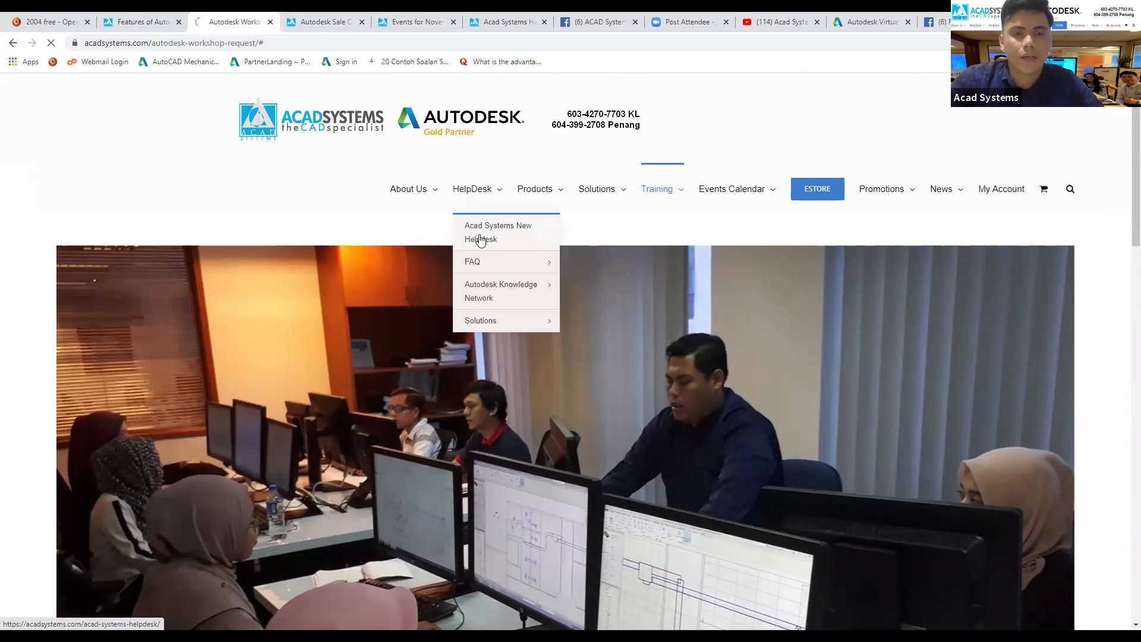
pyautogui.scroll(-1, 473, 247)
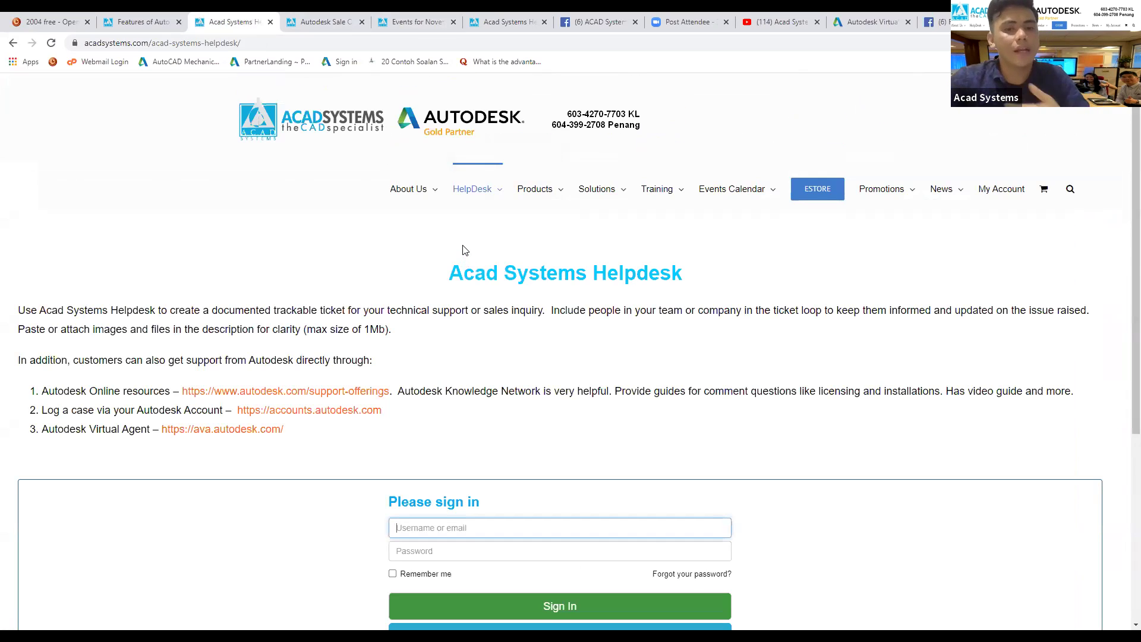
pyautogui.scroll(-5, 465, 250)
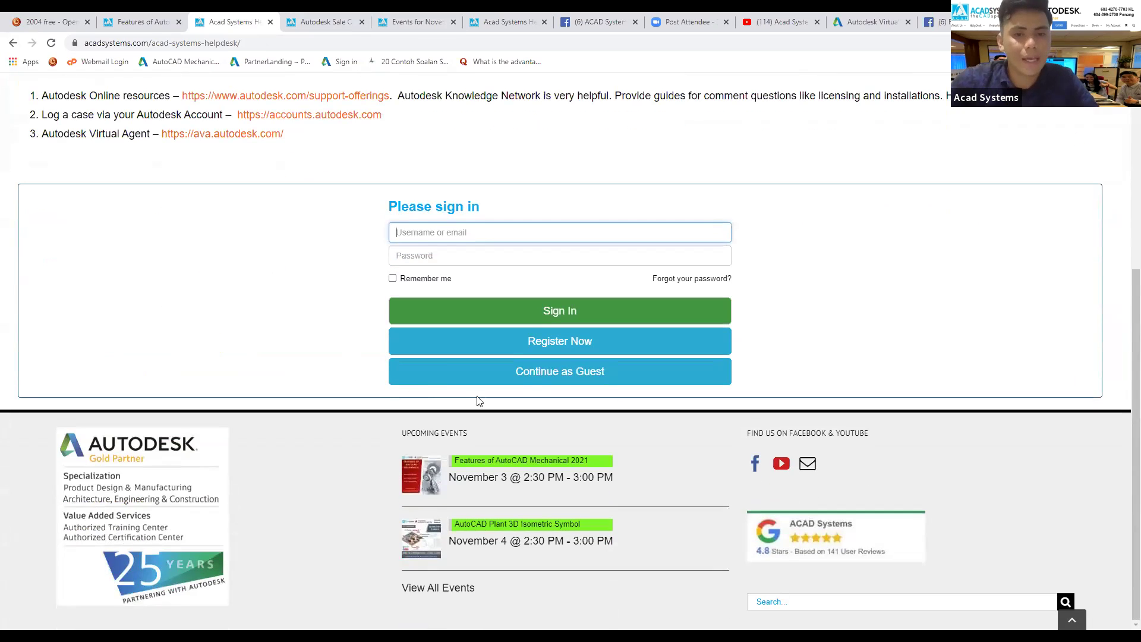
# Step: Continue as guest into the New Ticket form, then try Attach file and the Category list
pyautogui.click(533, 381)
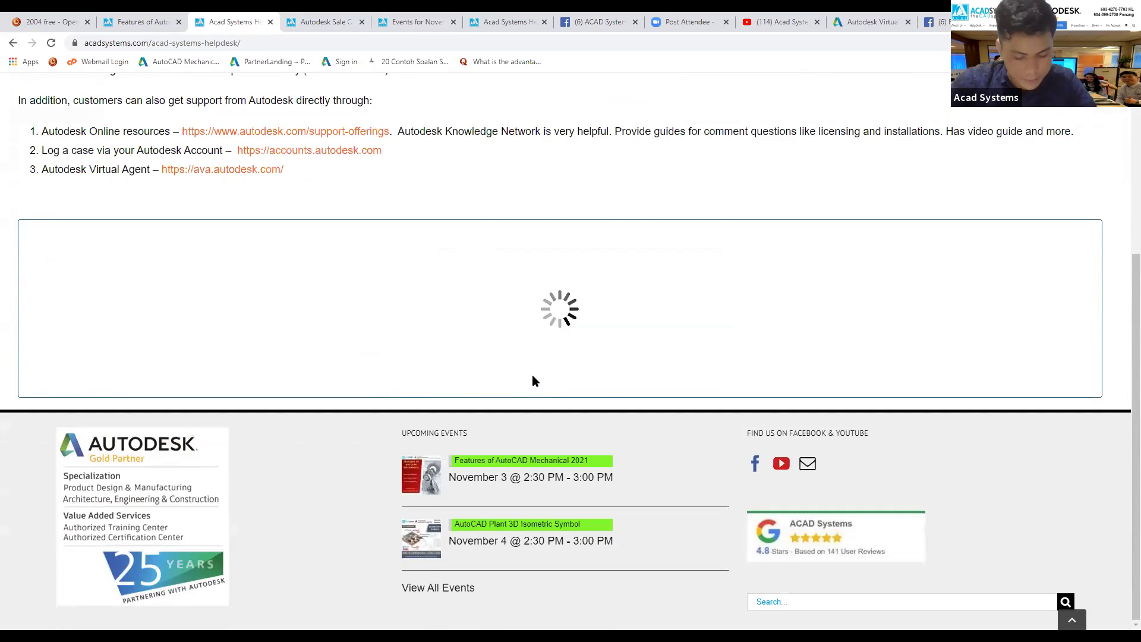
pyautogui.scroll(-2, 167, 262)
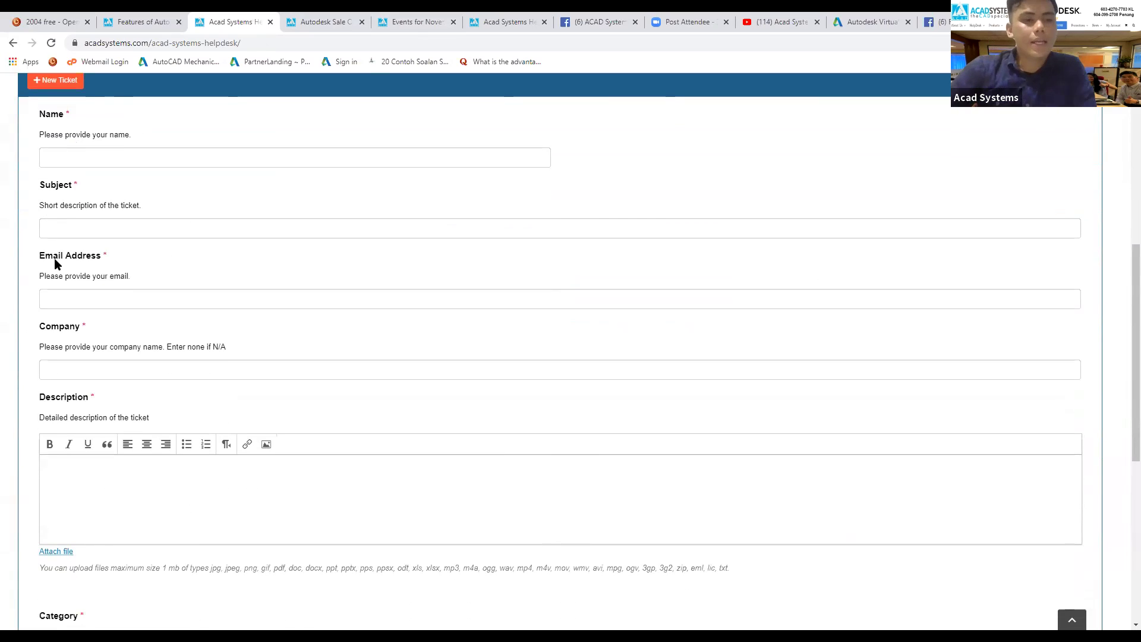
pyautogui.scroll(-2, 56, 262)
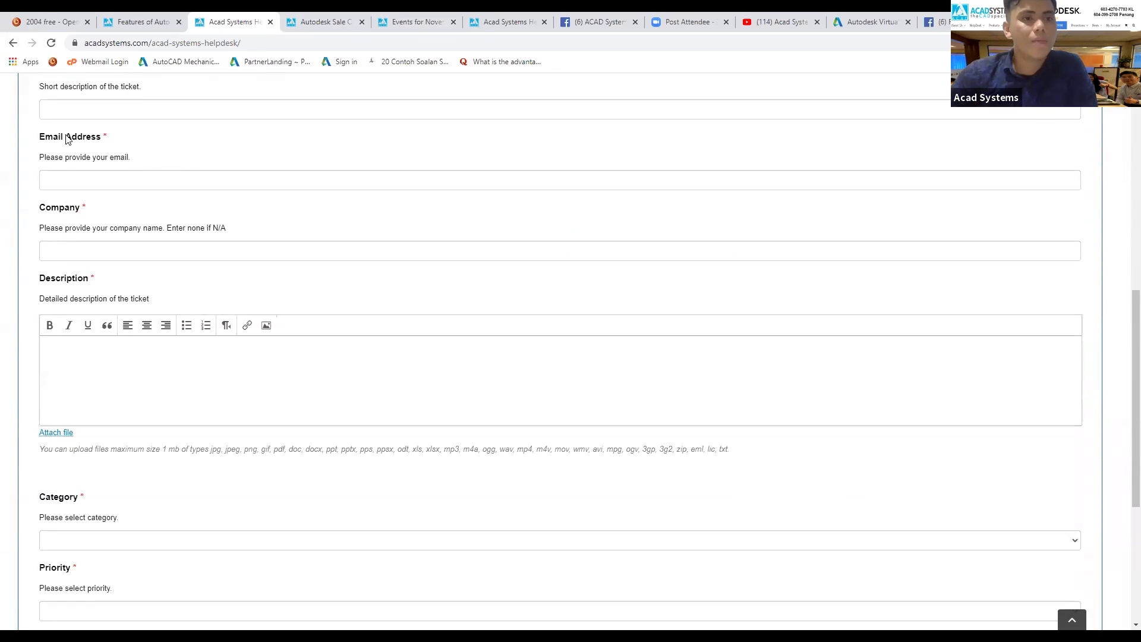
pyautogui.scroll(2, 69, 141)
pyautogui.scroll(-3, 198, 293)
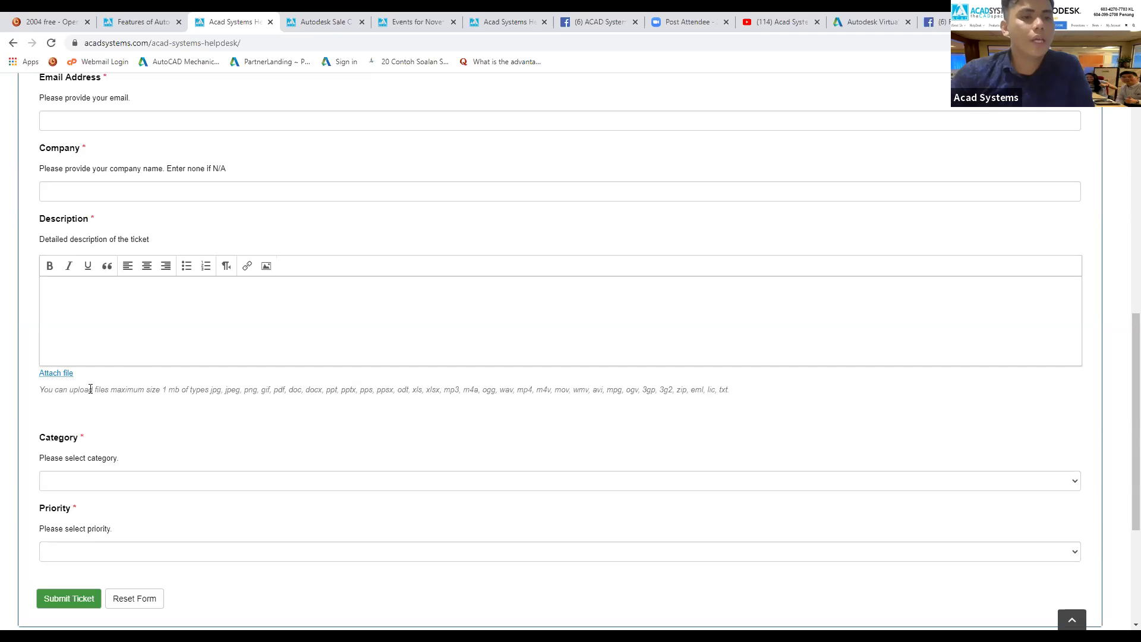
pyautogui.click(59, 374)
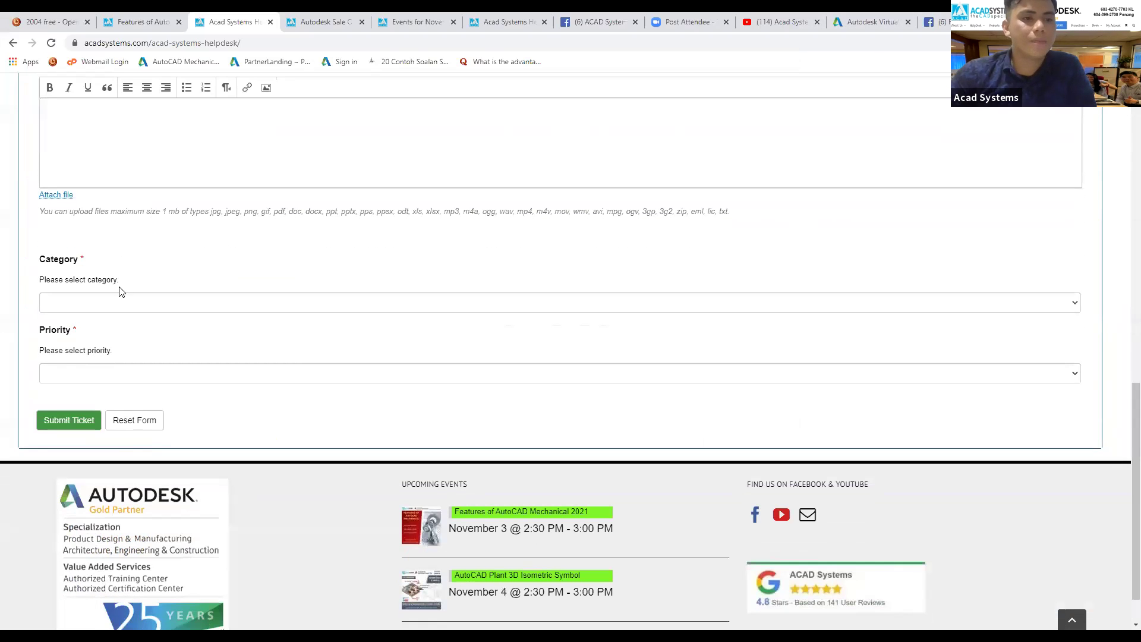
pyautogui.click(534, 304)
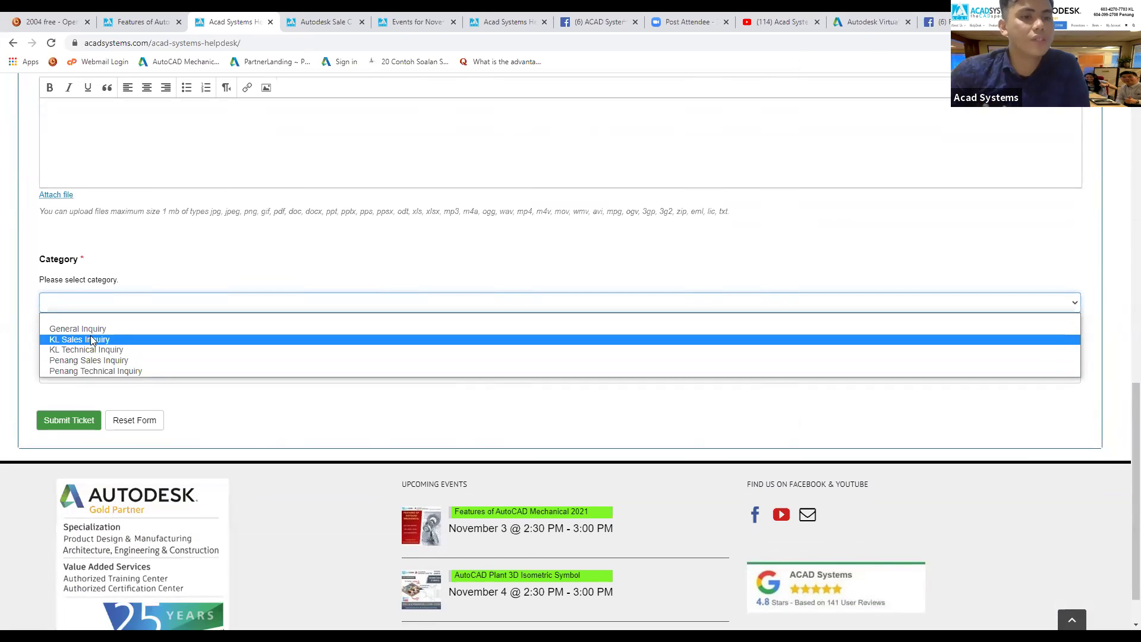
# Step: Close the Category list unchanged and choose High as the ticket's Priority
pyautogui.click(150, 271)
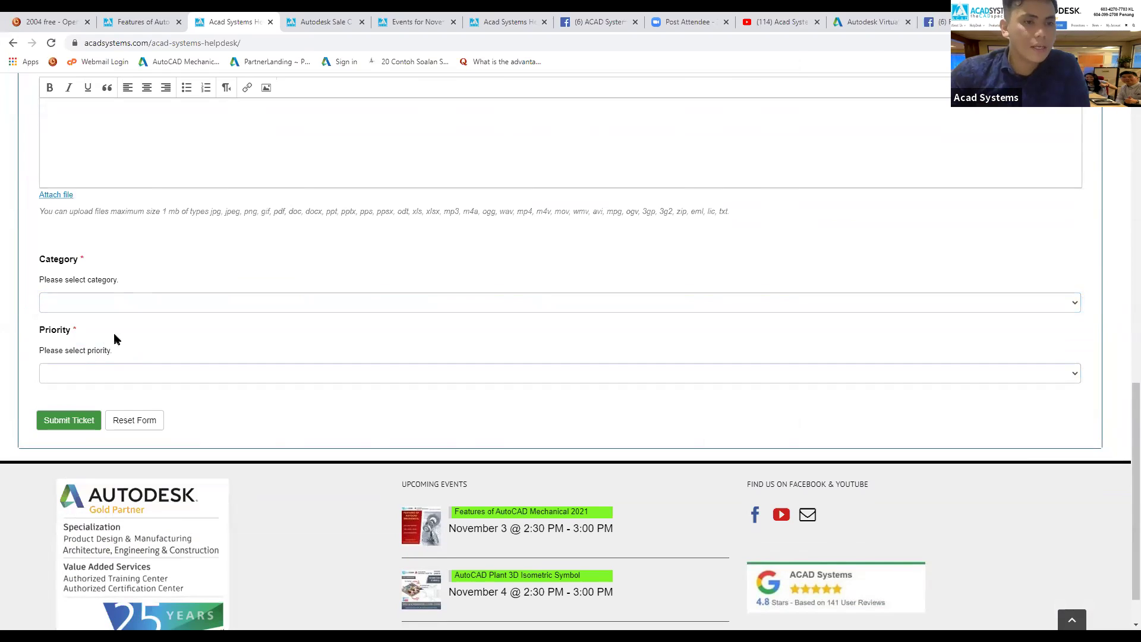
pyautogui.click(166, 378)
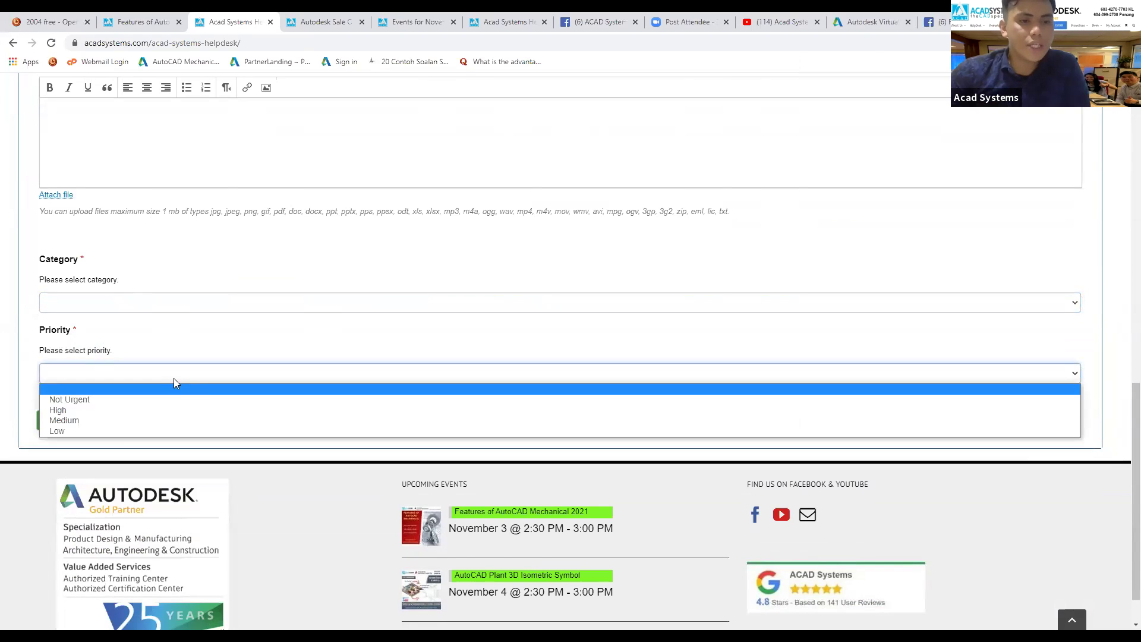
pyautogui.click(103, 411)
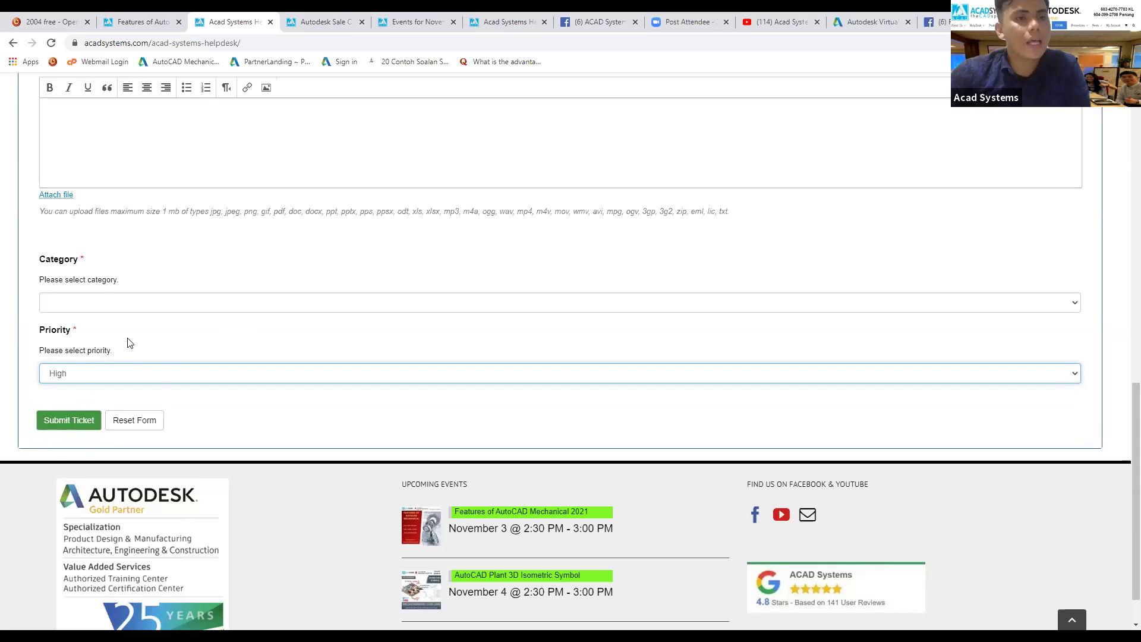
pyautogui.scroll(3, 130, 343)
pyautogui.scroll(-4, 130, 339)
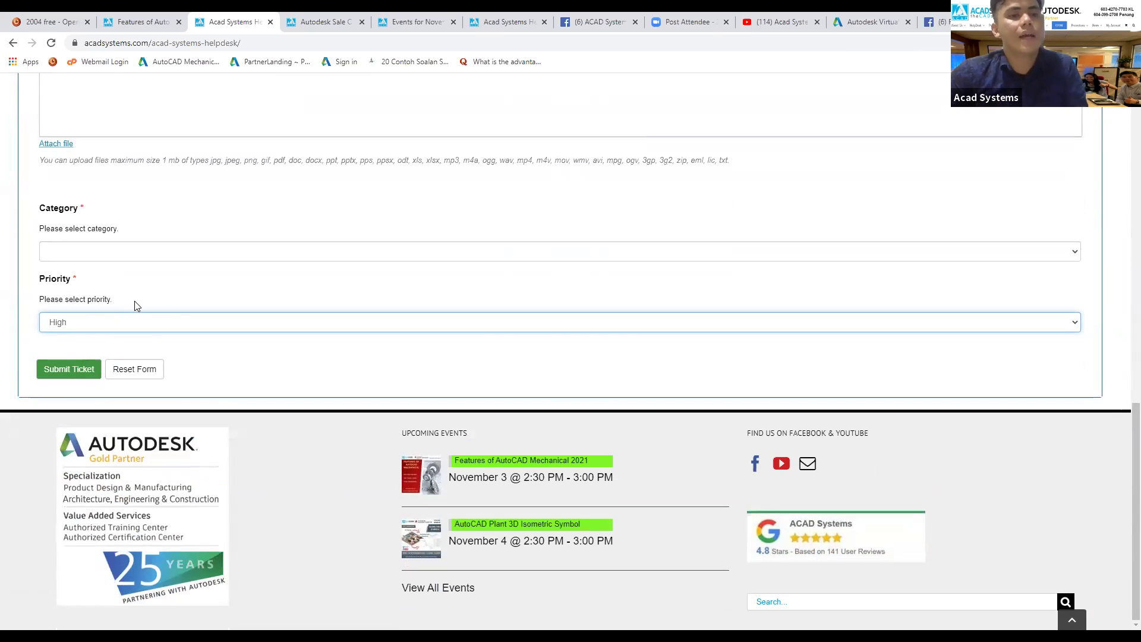
pyautogui.scroll(7, 135, 302)
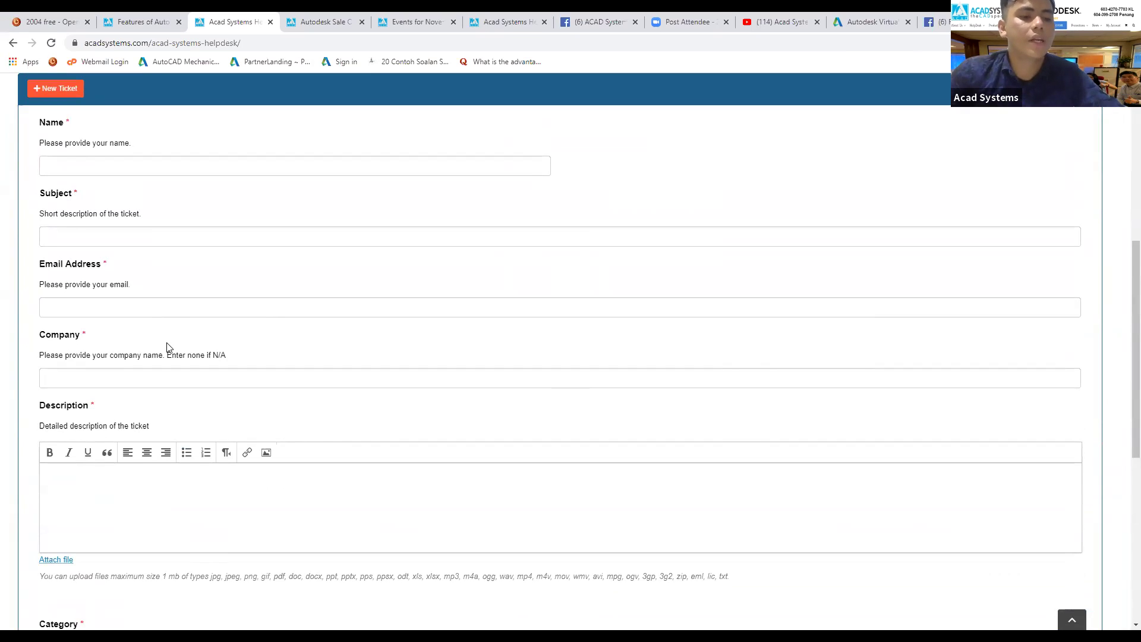
pyautogui.scroll(-4, 169, 357)
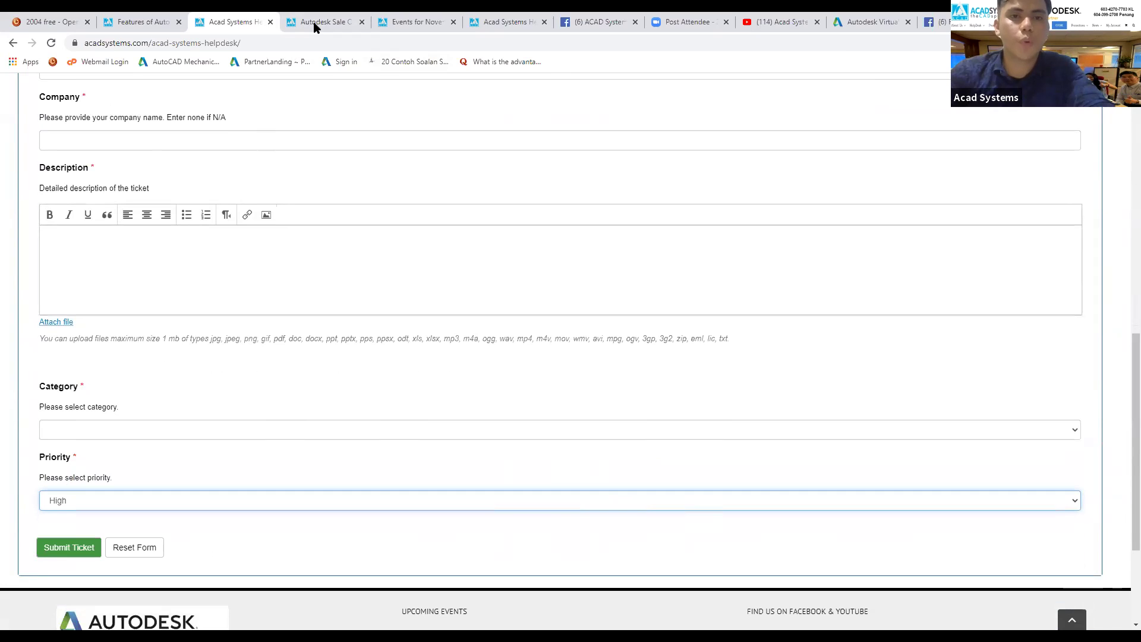
pyautogui.click(681, 180)
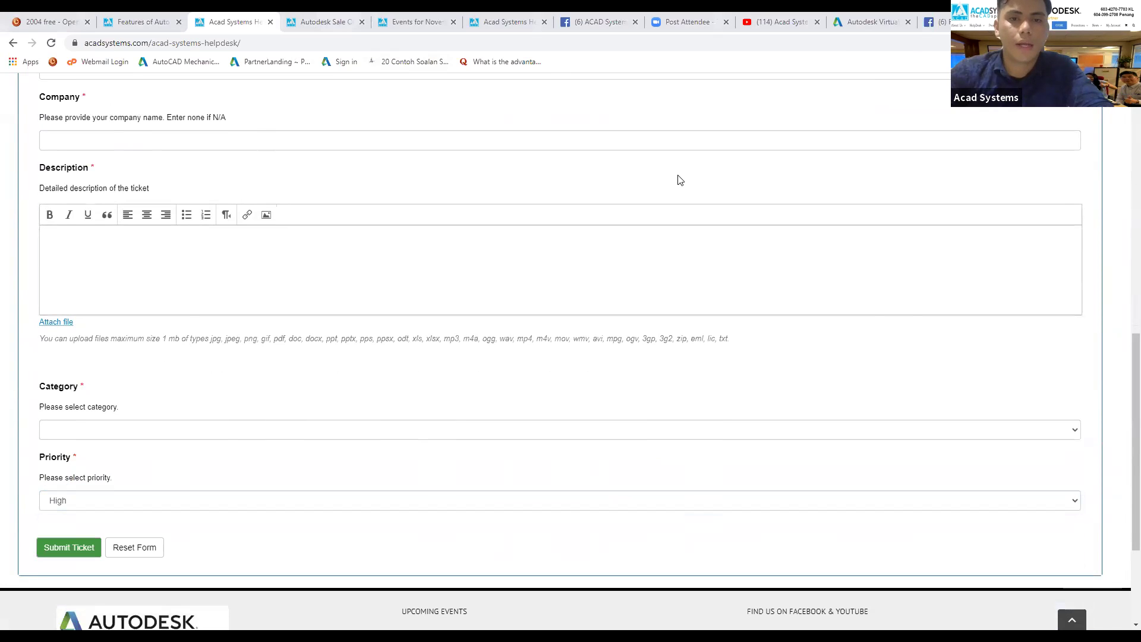